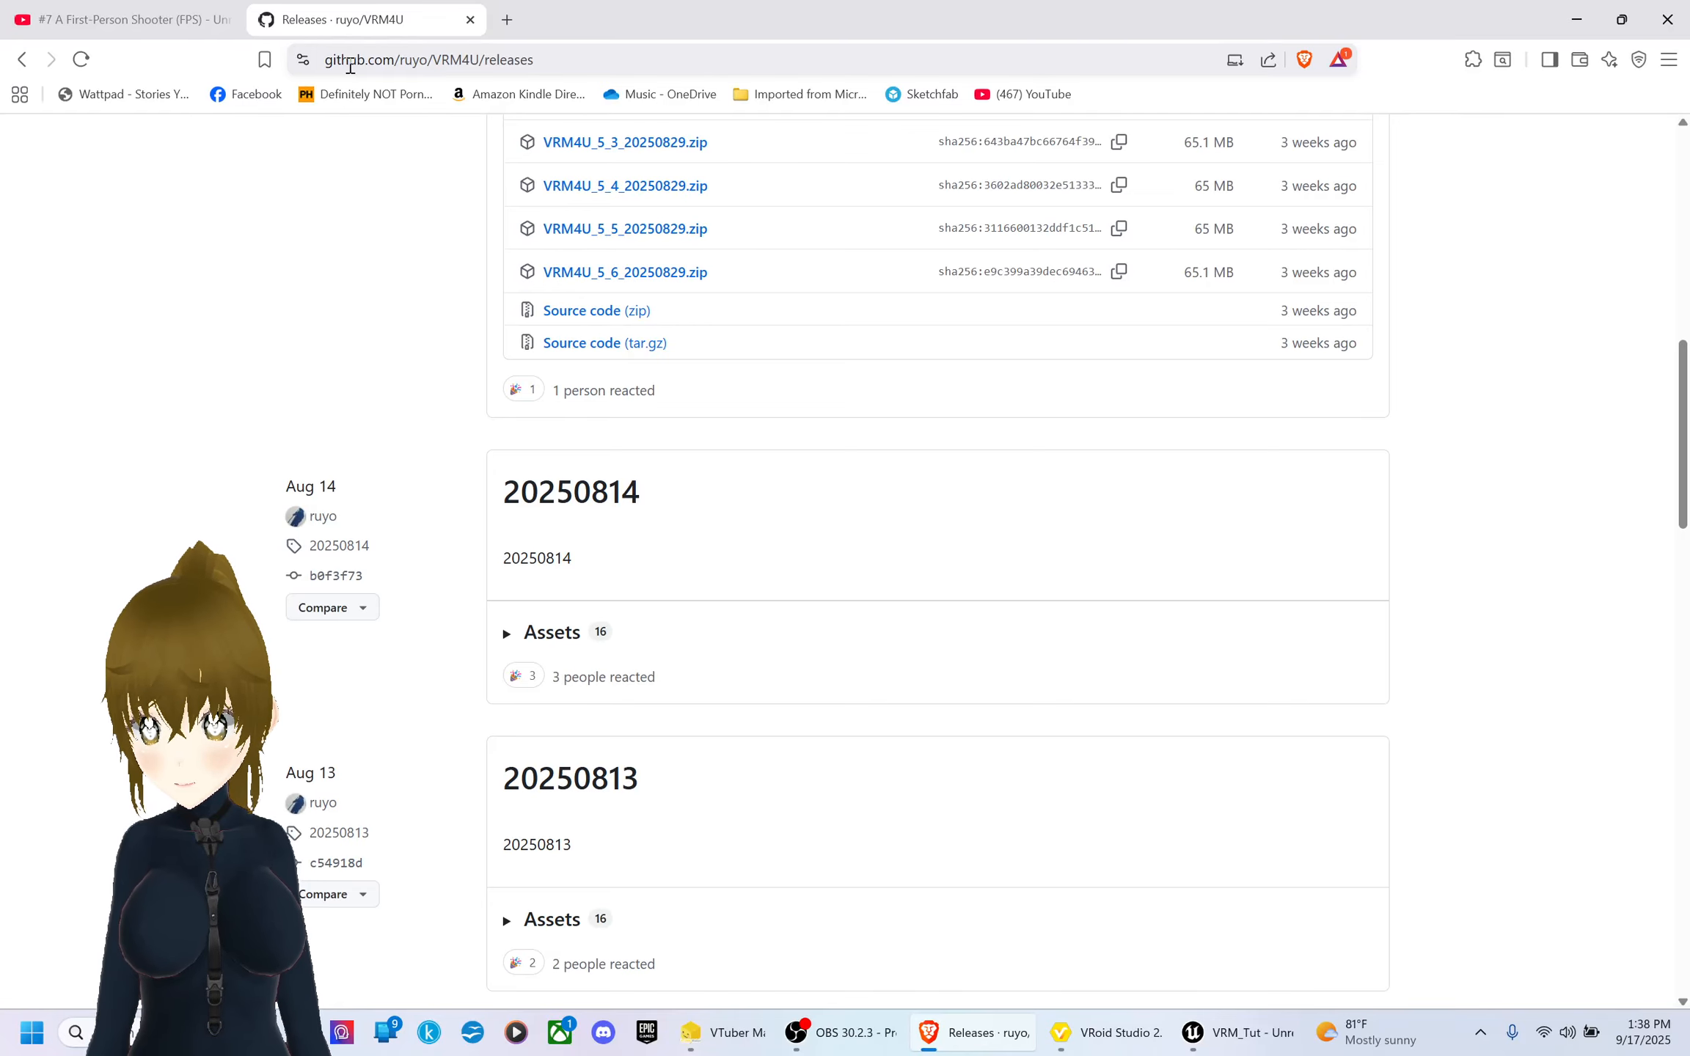
- Look over the VRM4U 20250829 release downloads, and minimize the browser and VRoid Studio windows
{"action": "scroll", "coordinate": [644, 287], "scroll_direction": "up", "scroll_amount": 10}
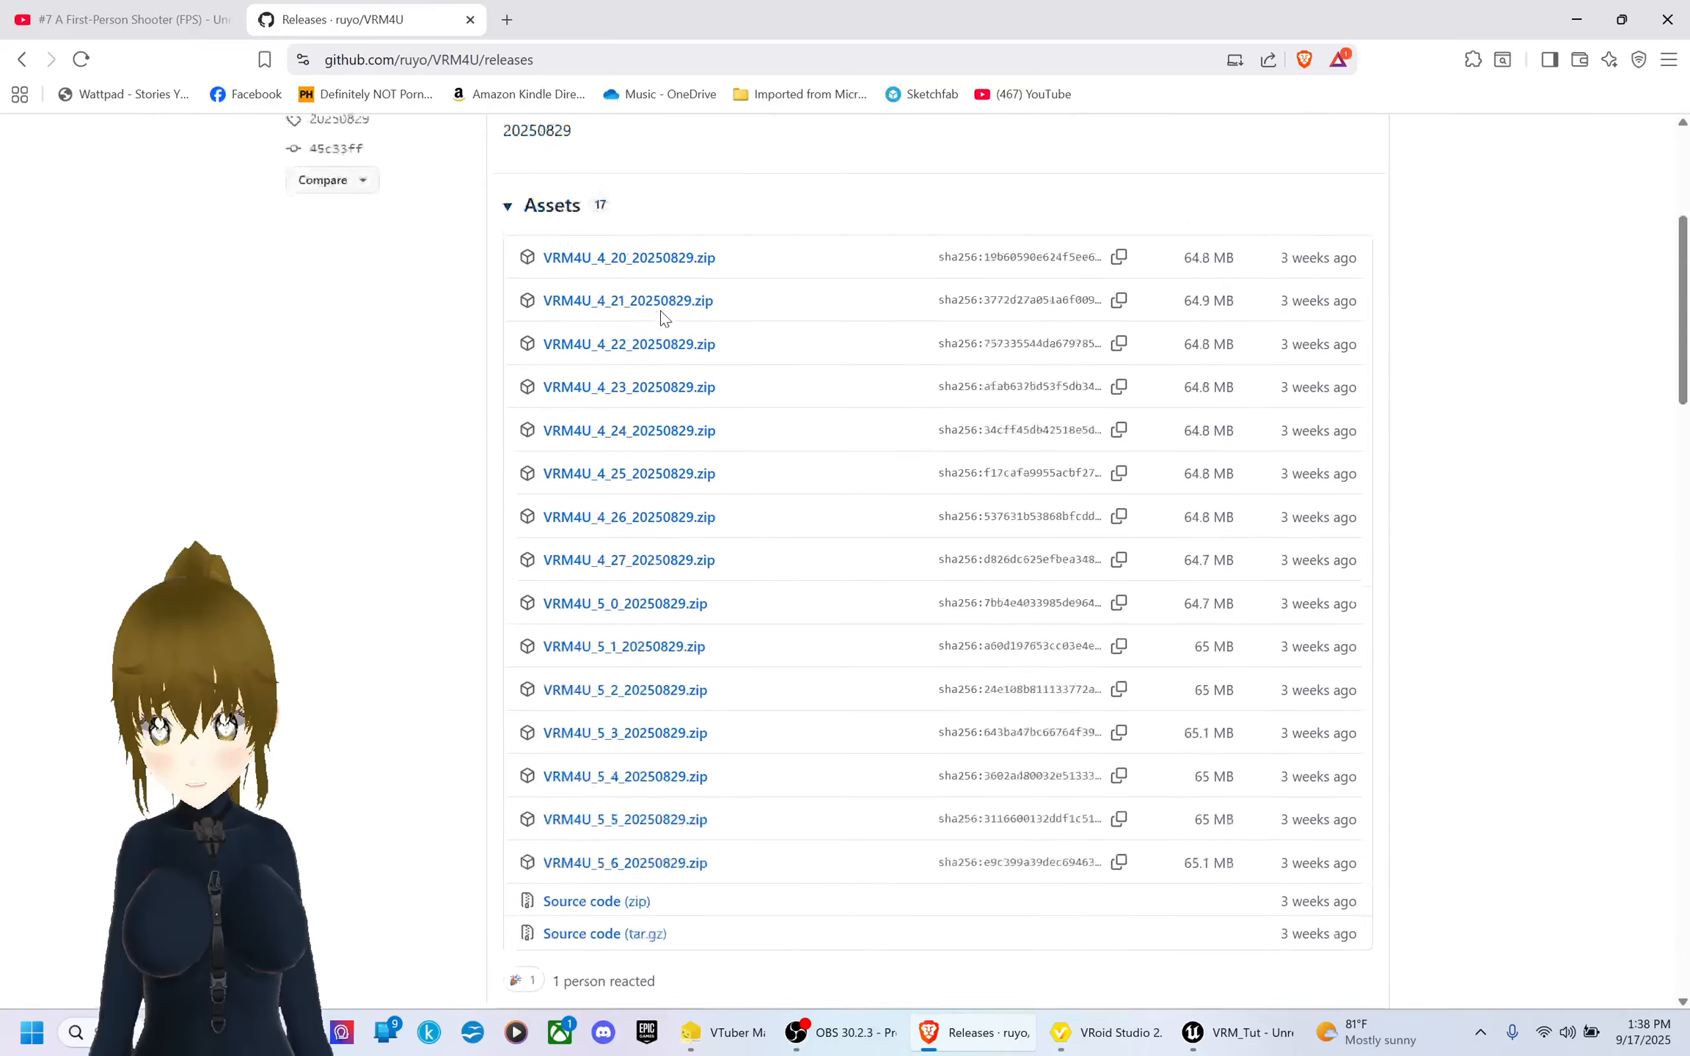
{"action": "left_click", "coordinate": [992, 1045]}
{"action": "left_click", "coordinate": [1126, 1048]}
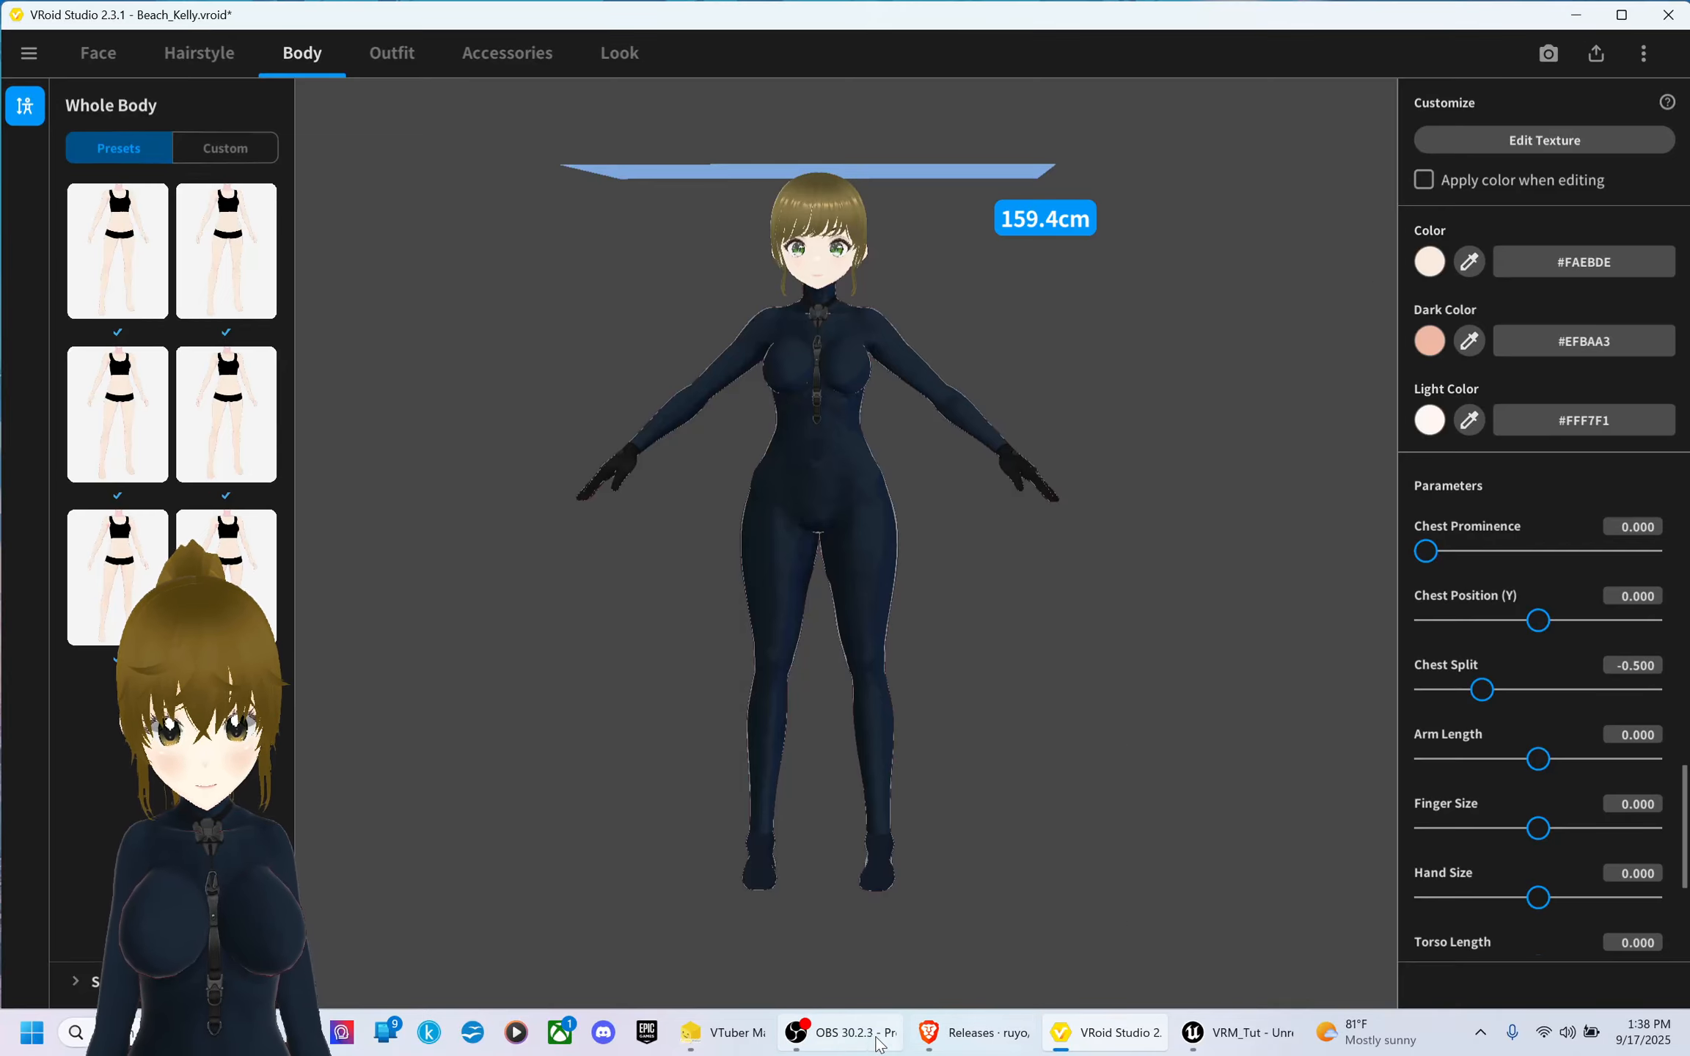
{"action": "left_click", "coordinate": [1573, 11]}
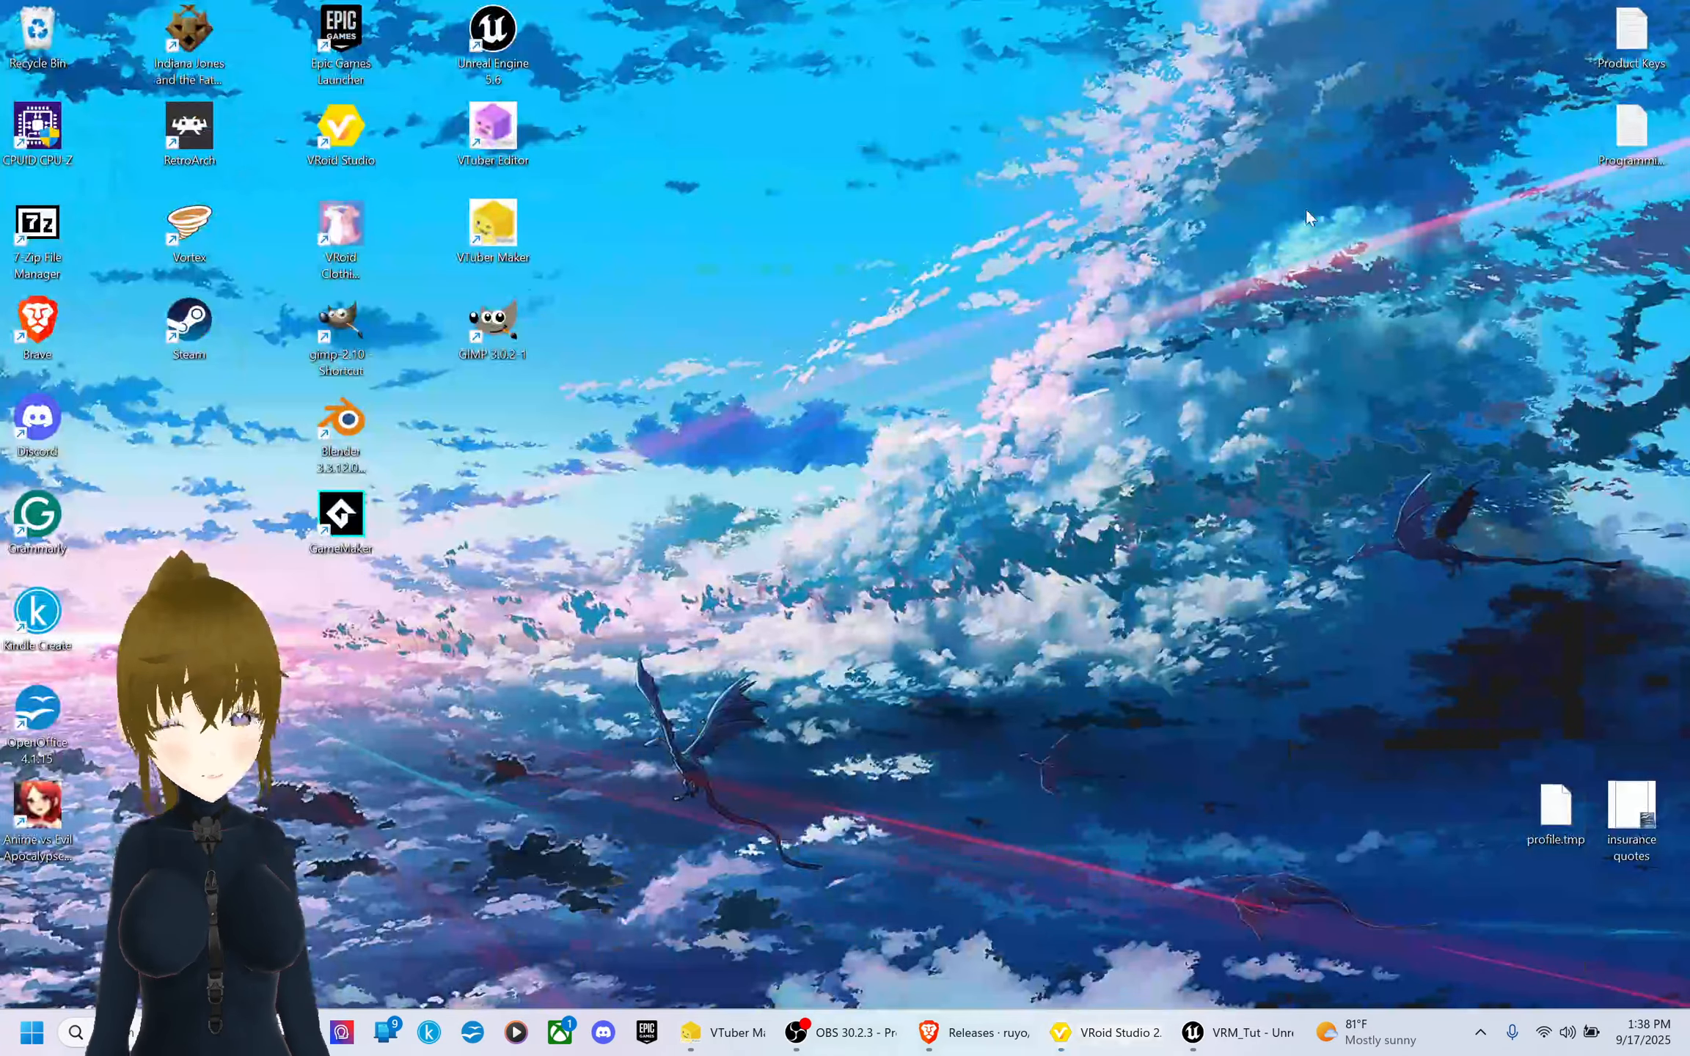
- Switch to the VRM_Tut project in Unreal Engine, play-test the third-person level by moving the mannequin, and stop the session
{"action": "left_click", "coordinate": [1206, 1046]}
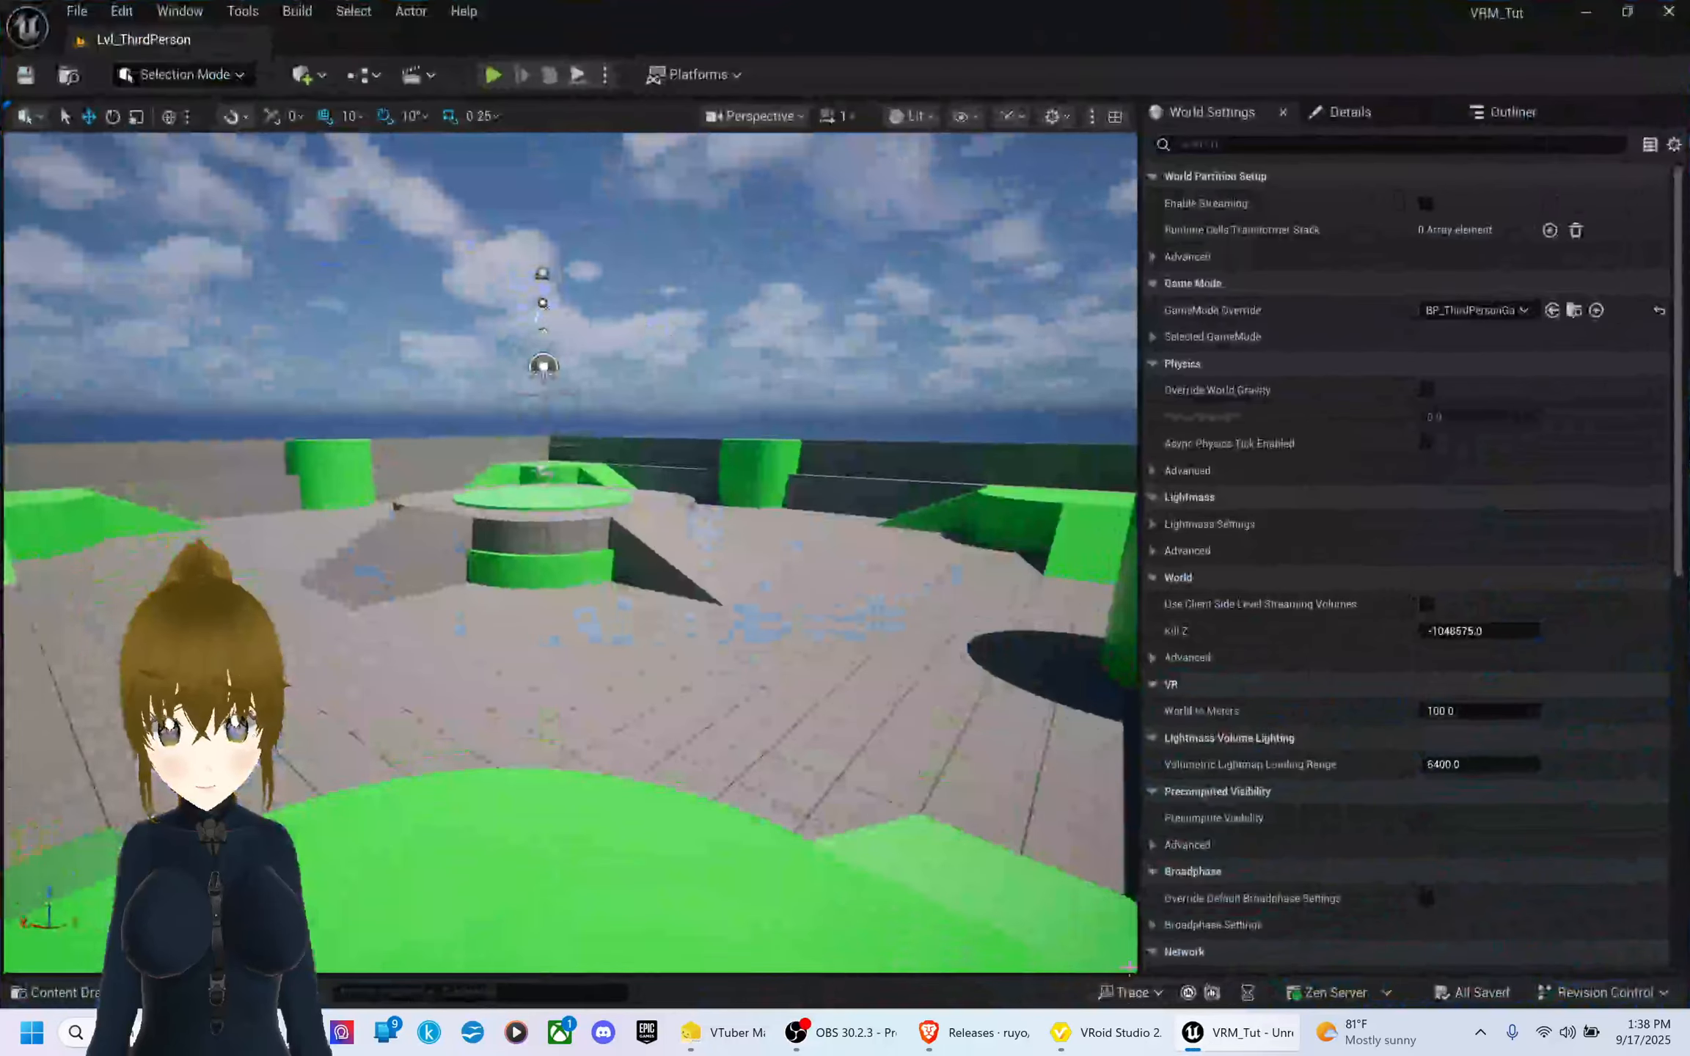
{"action": "mouse_move", "coordinate": [365, 450]}
{"action": "right_mouse_down"}
{"action": "mouse_move", "coordinate": [528, 451]}
{"action": "mouse_move", "coordinate": [366, 424]}
{"action": "right_mouse_up"}
{"action": "left_click", "coordinate": [493, 75]}
{"action": "left_click", "coordinate": [544, 523]}
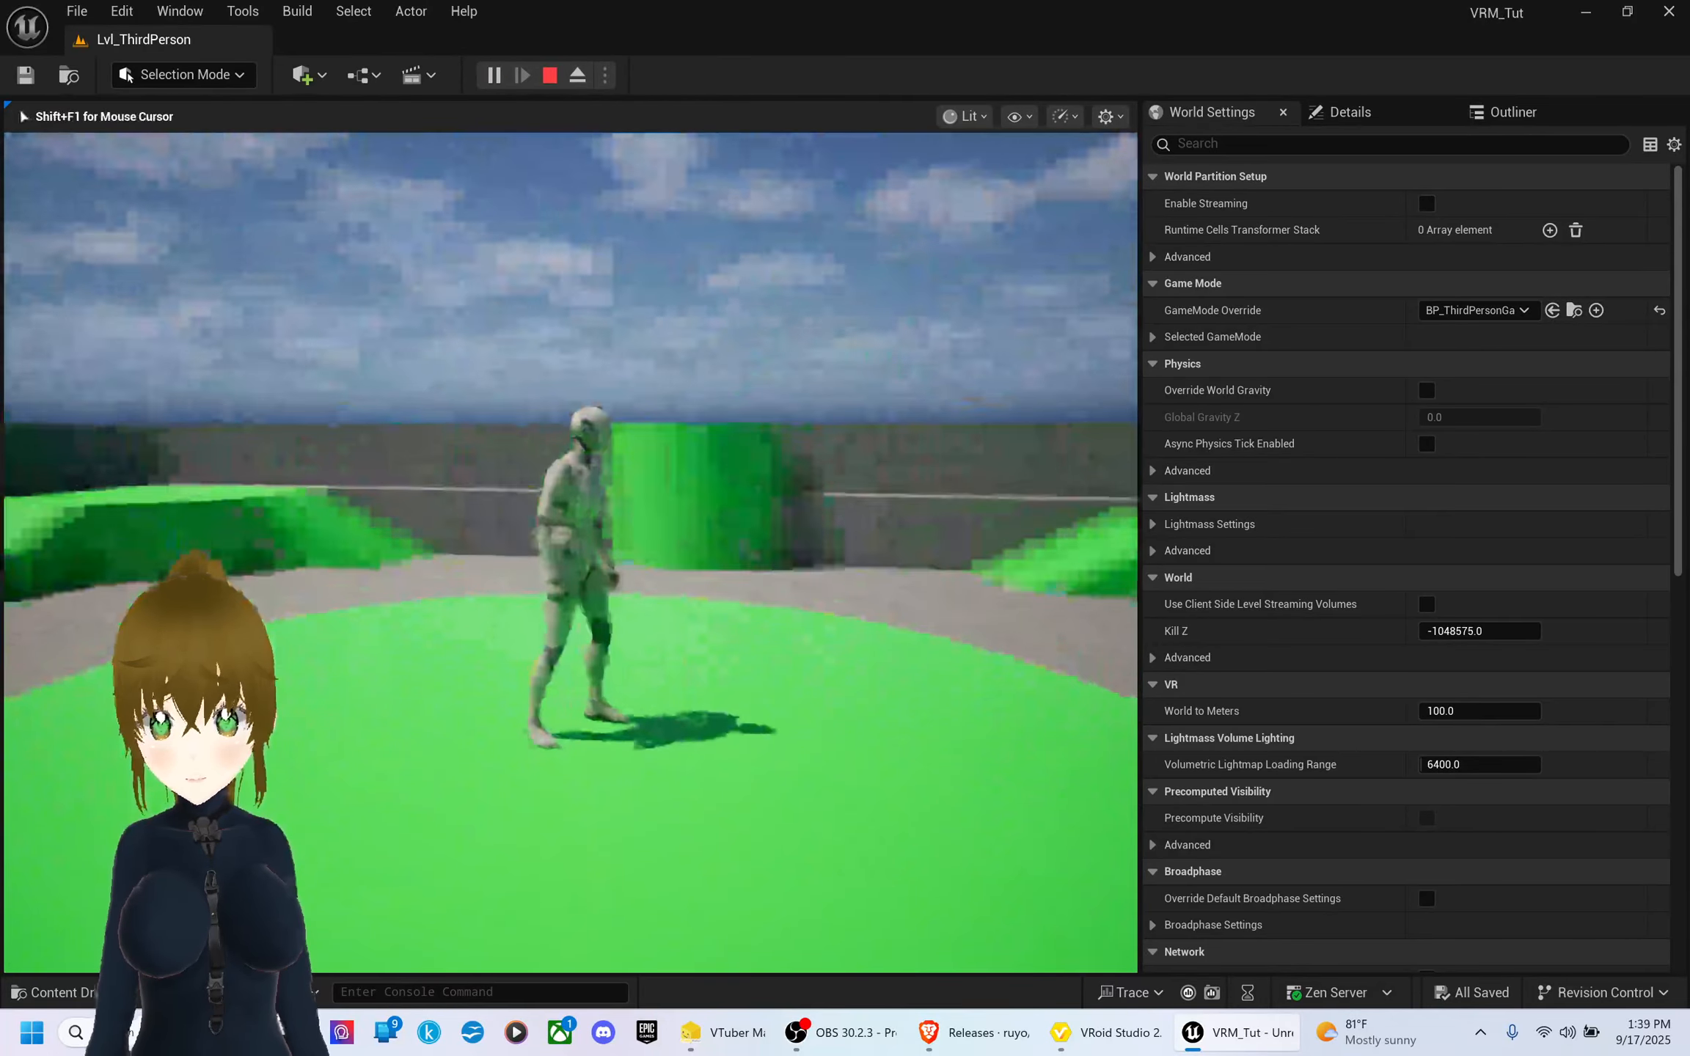
{"action": "key", "text": "d"}
{"action": "key", "text": "s"}
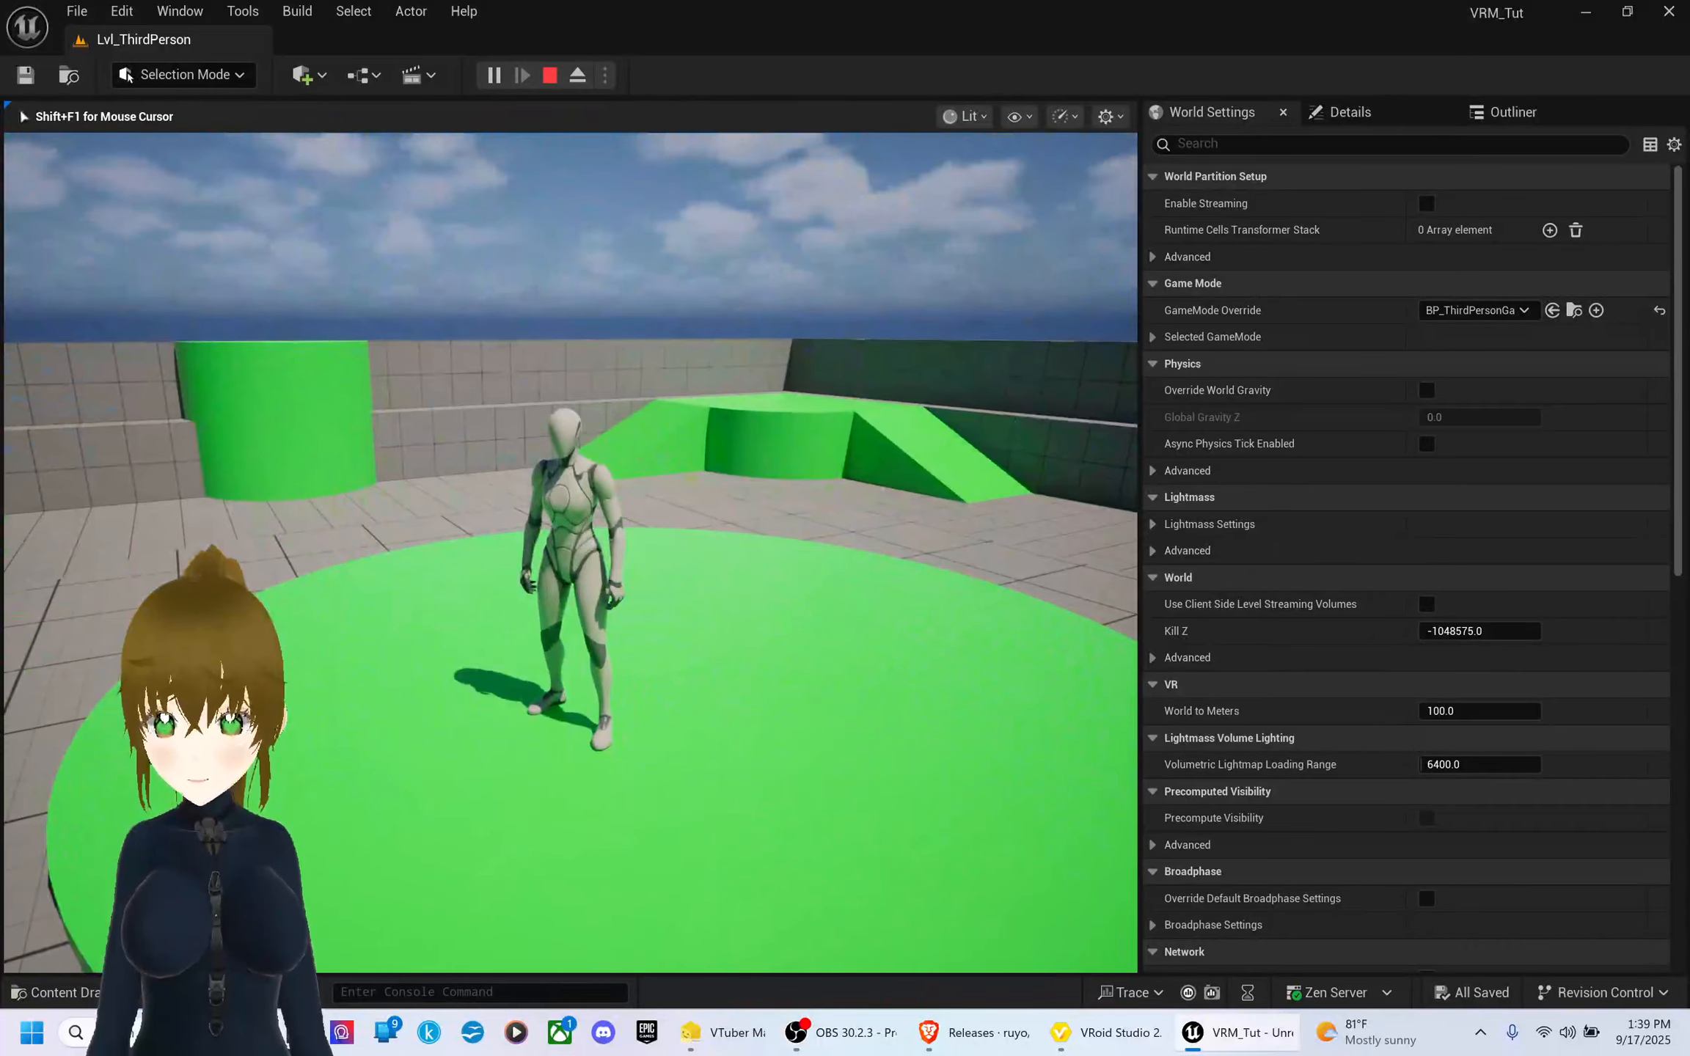
{"action": "key", "text": "Escape"}
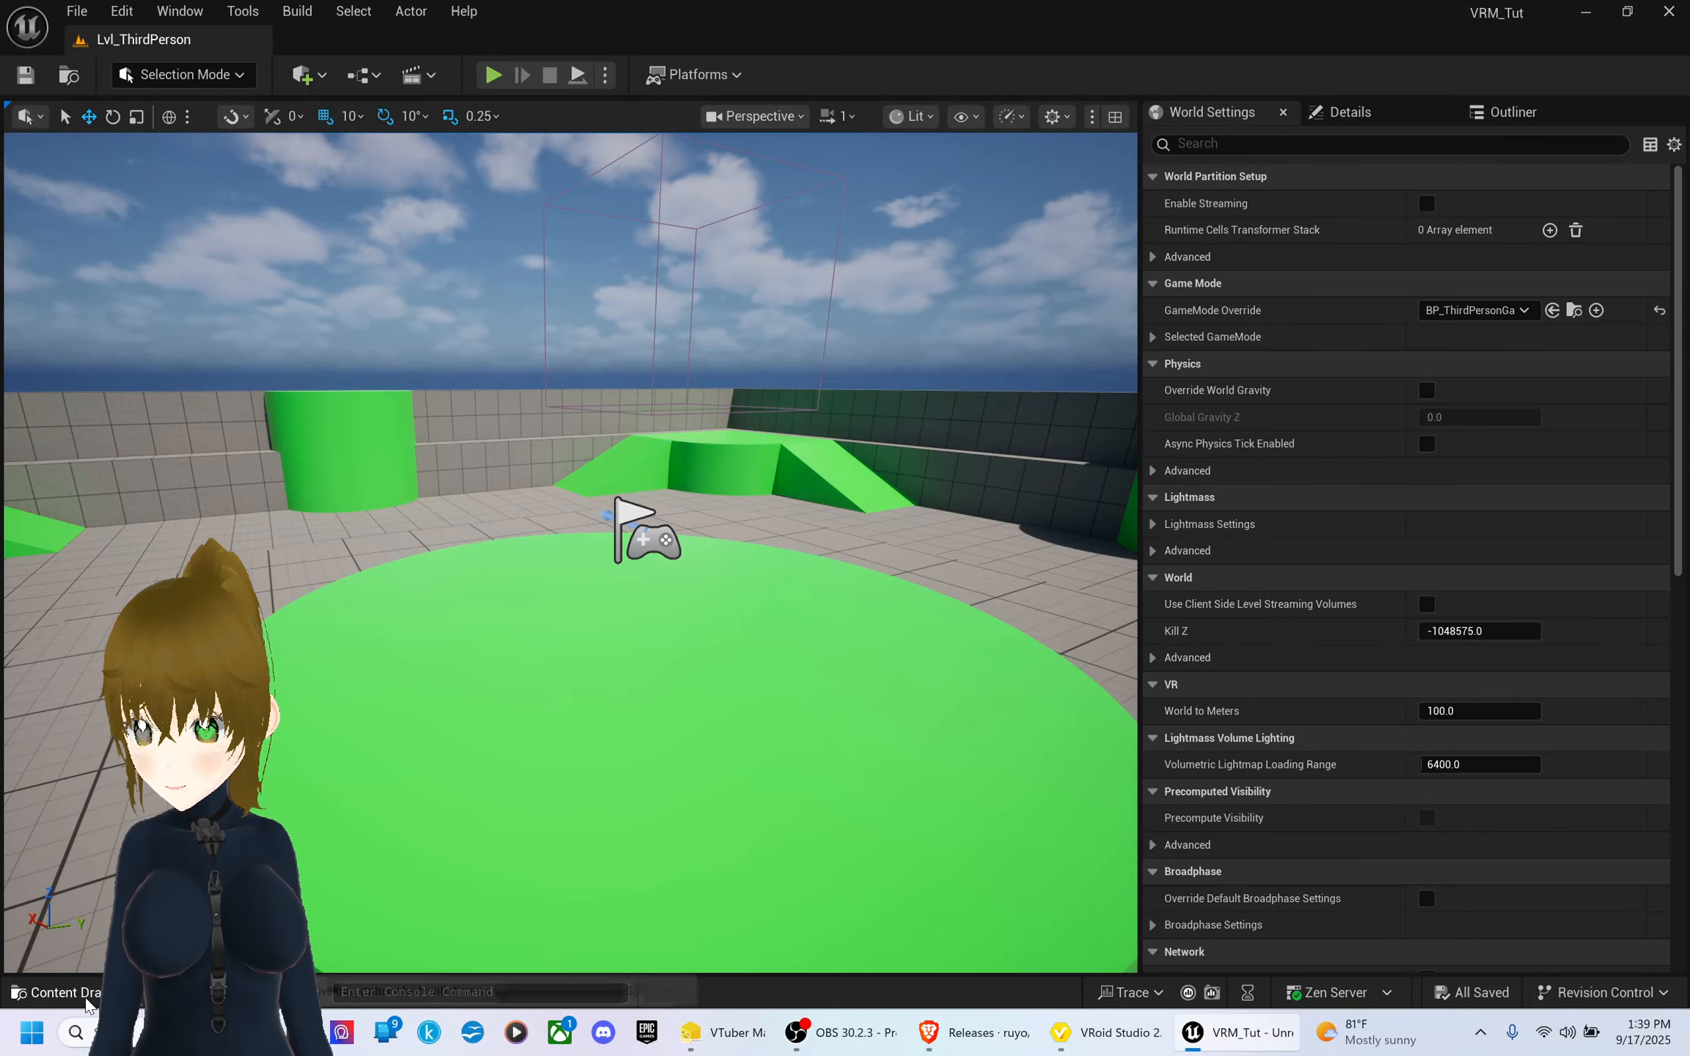
- Show the project's Content folder in File Explorer and go up to the VRM_Tut root folder
{"action": "left_click", "coordinate": [62, 991]}
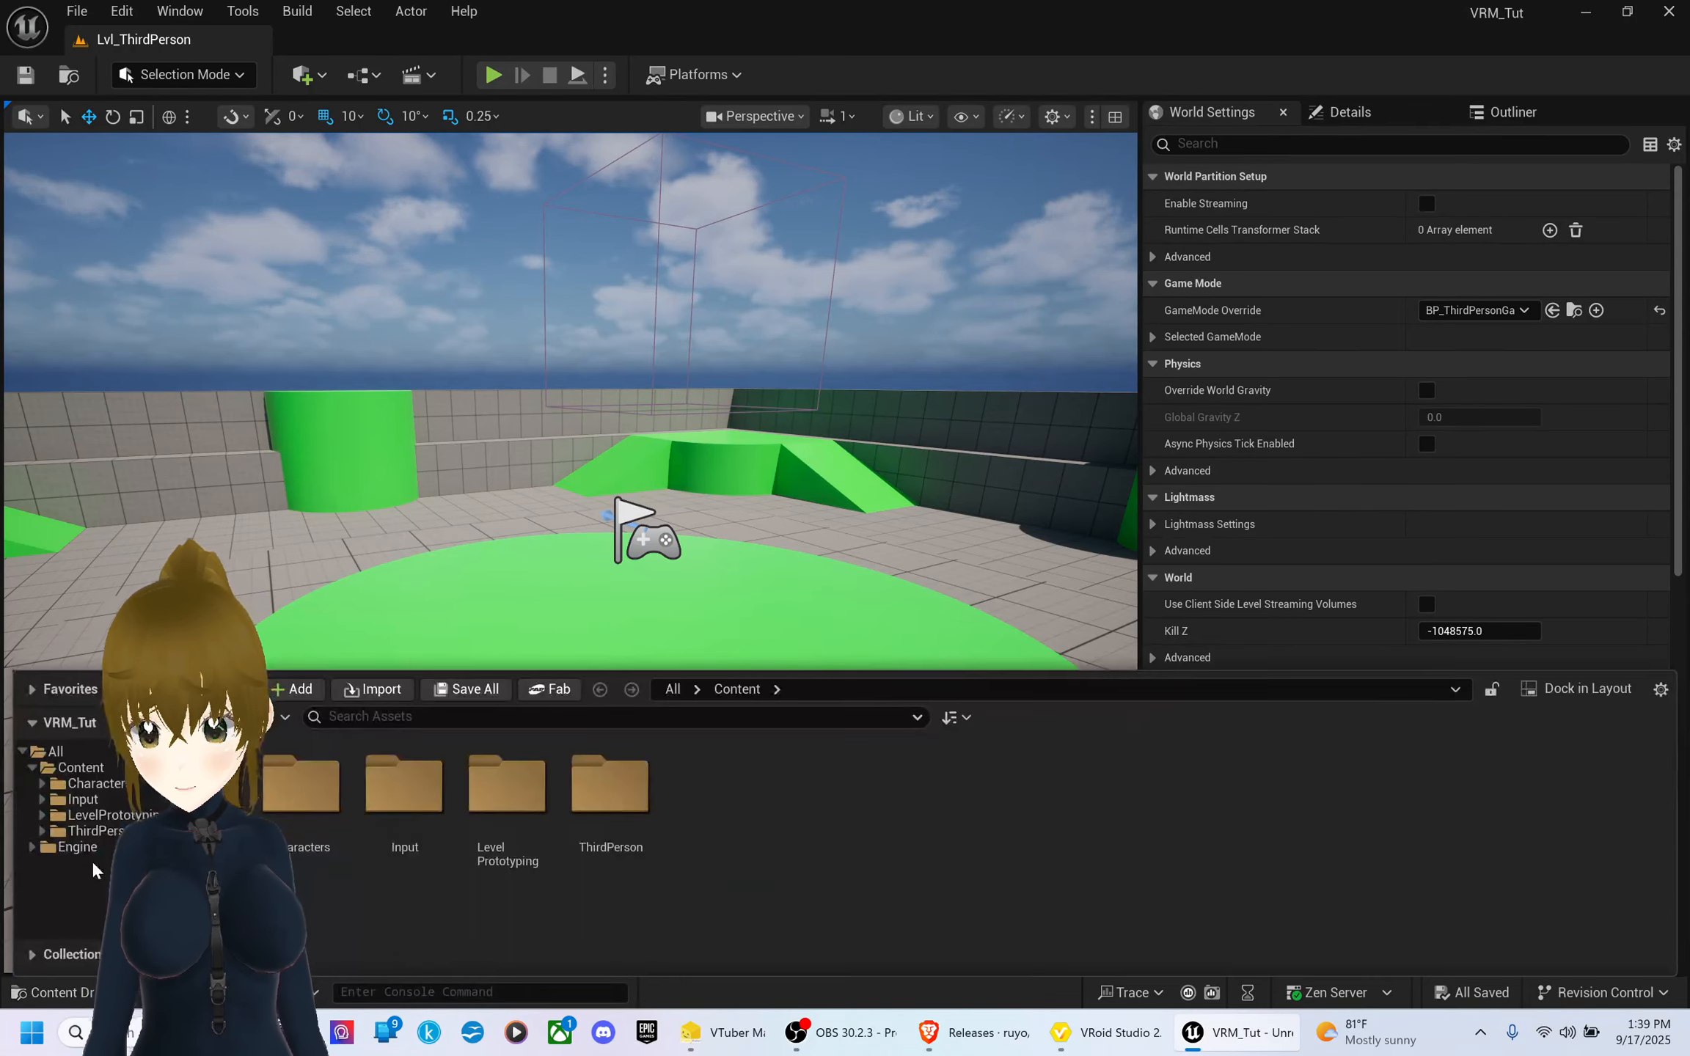
{"action": "right_click", "coordinate": [81, 768]}
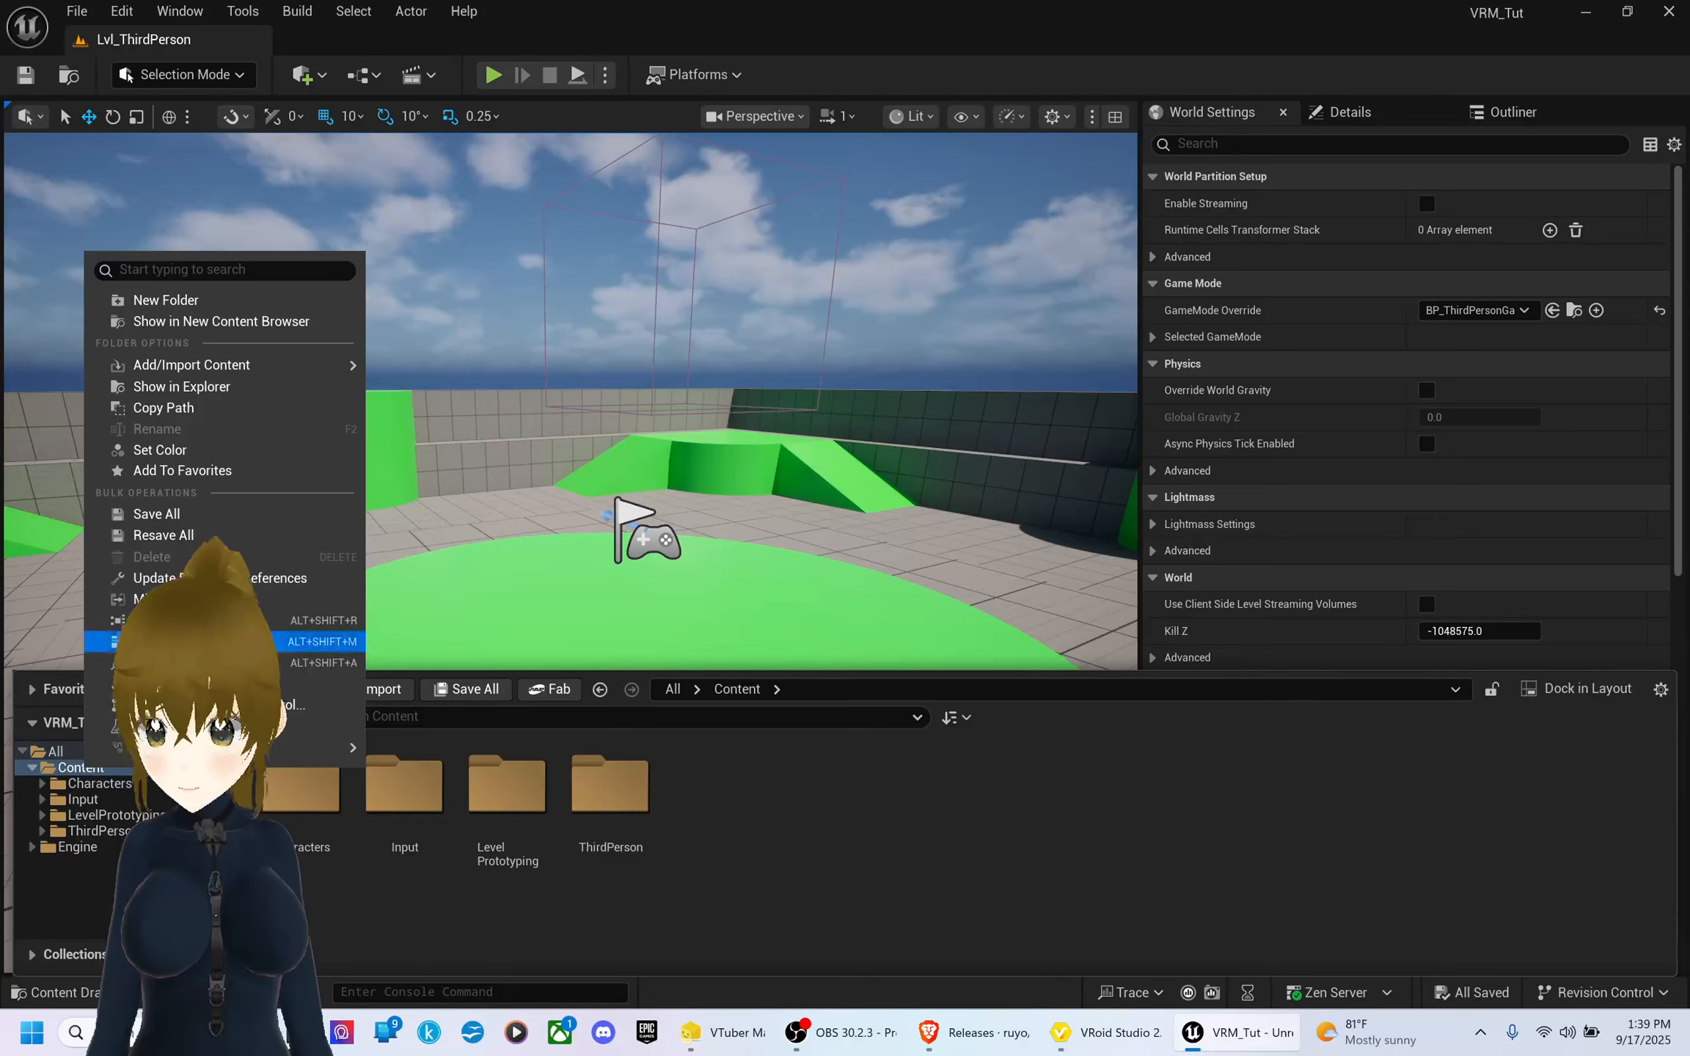
{"action": "left_click", "coordinate": [202, 394]}
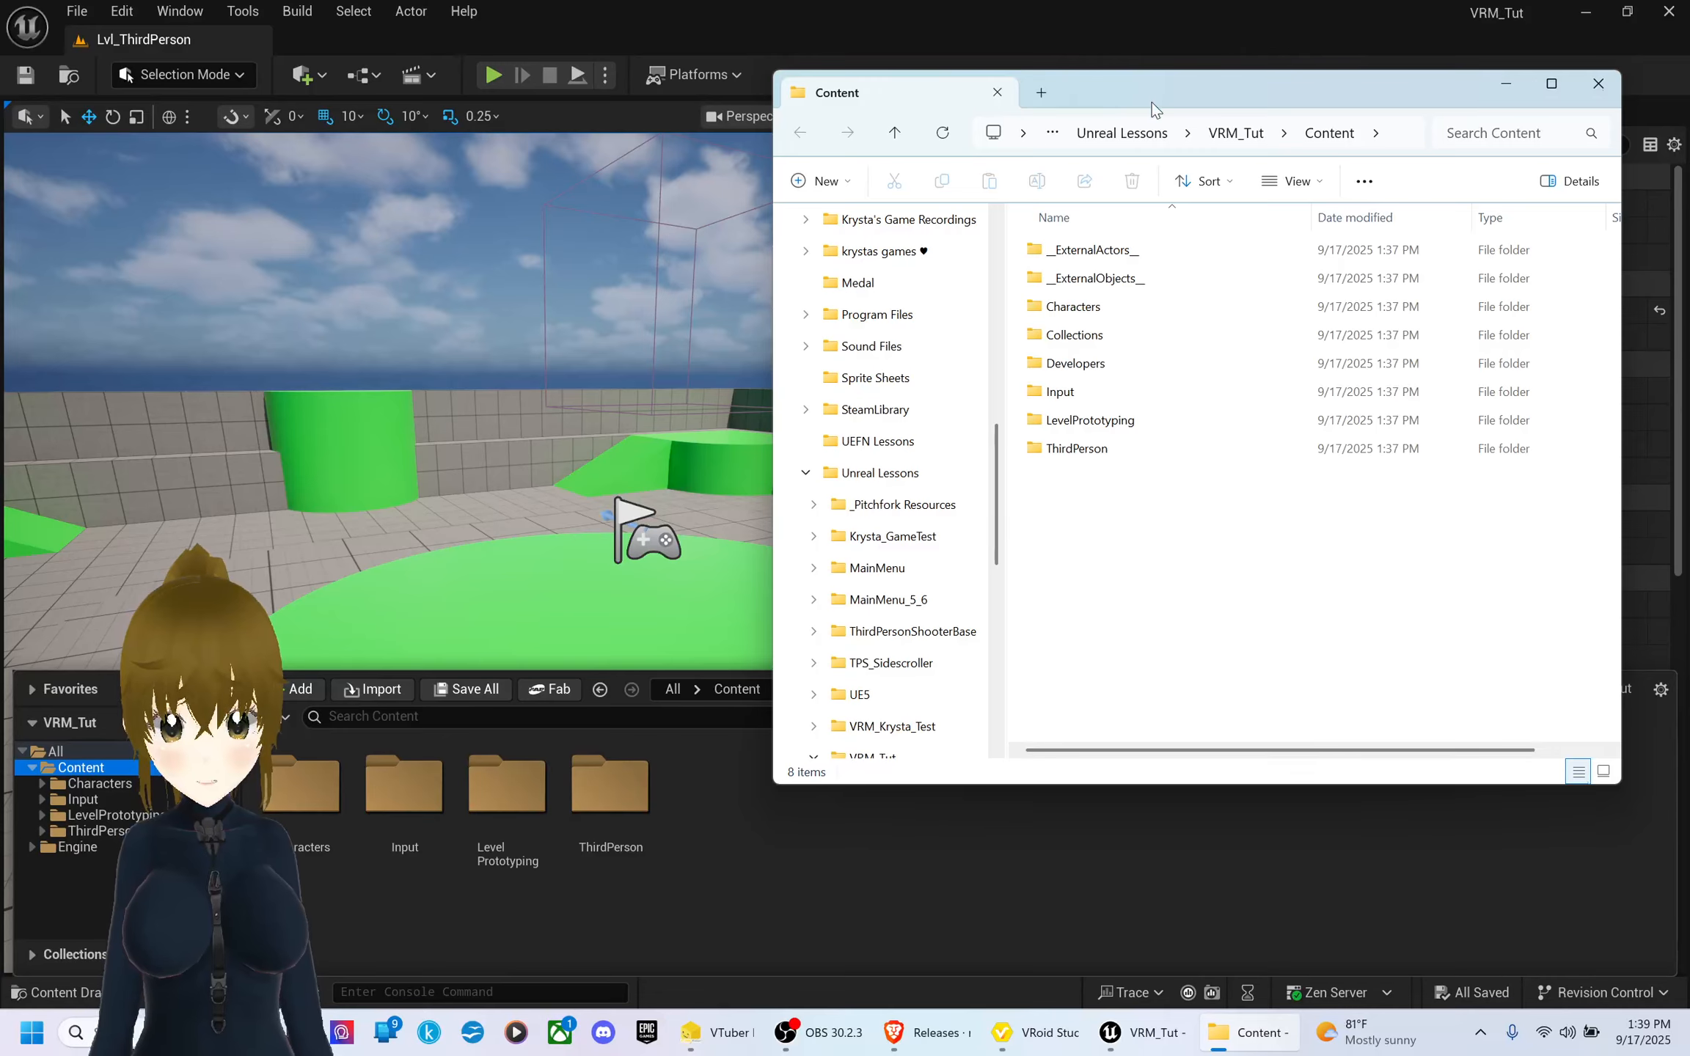
{"action": "left_click_drag", "start_coordinate": [1153, 108], "coordinate": [379, 100]}
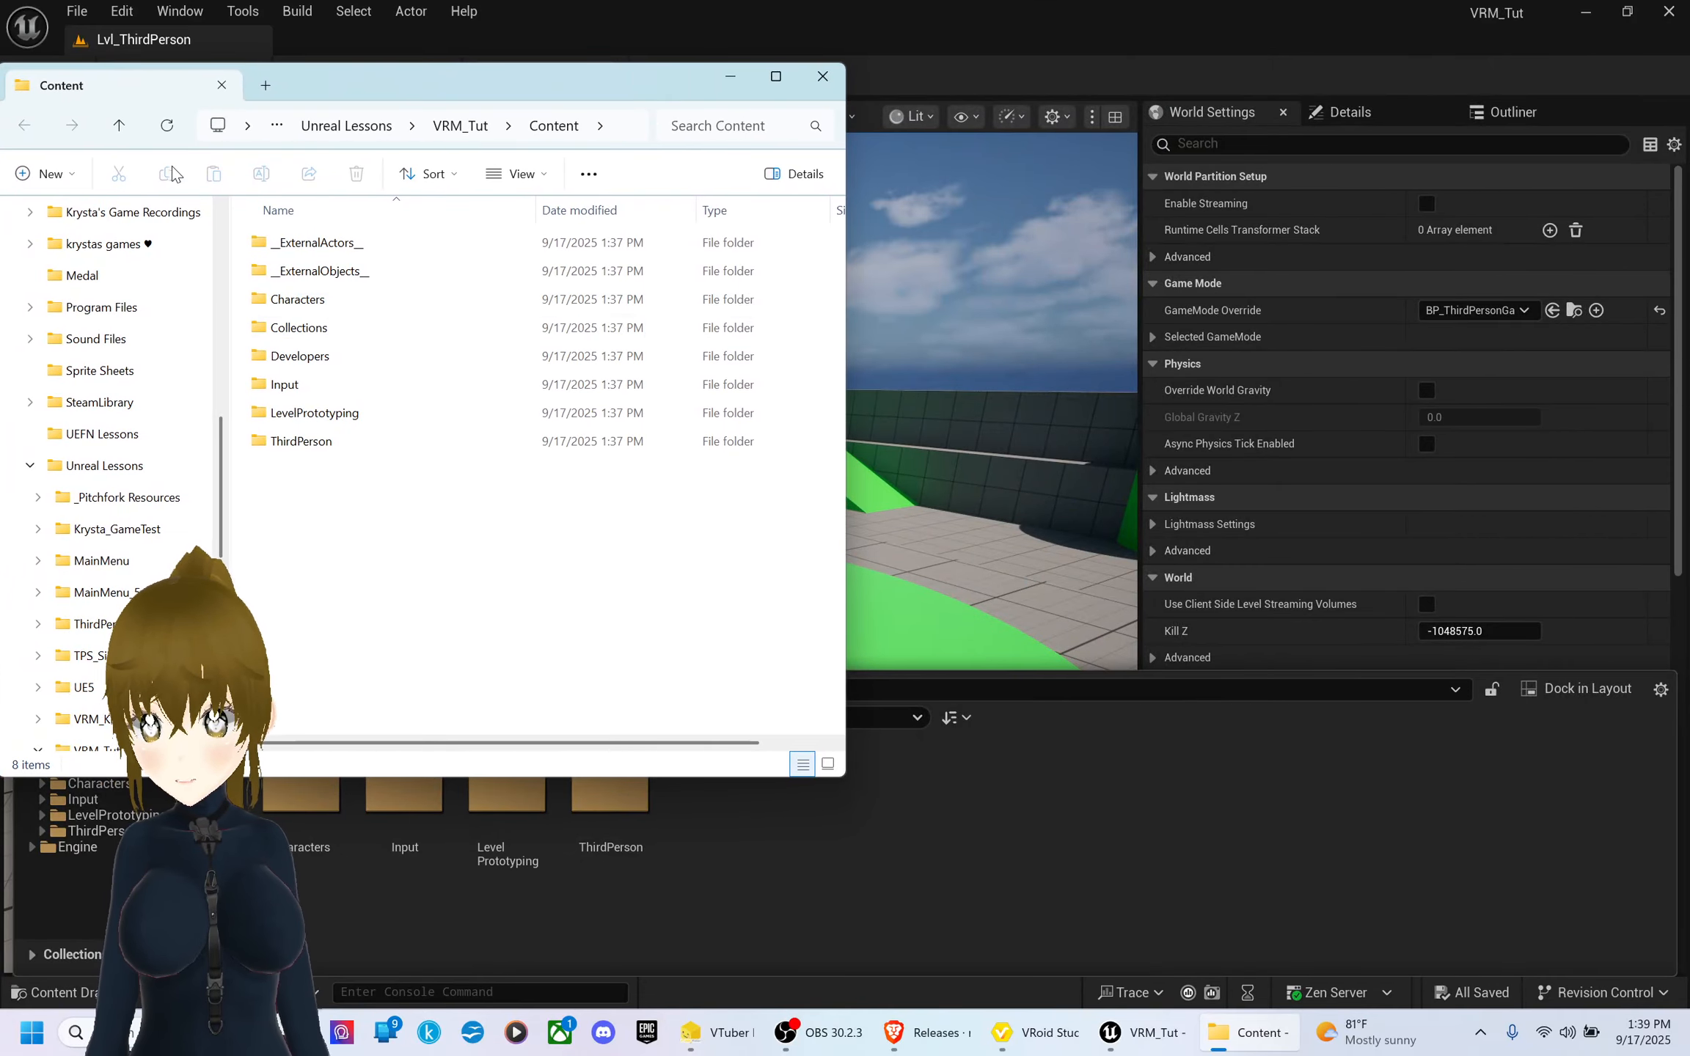
{"action": "left_click", "coordinate": [119, 127]}
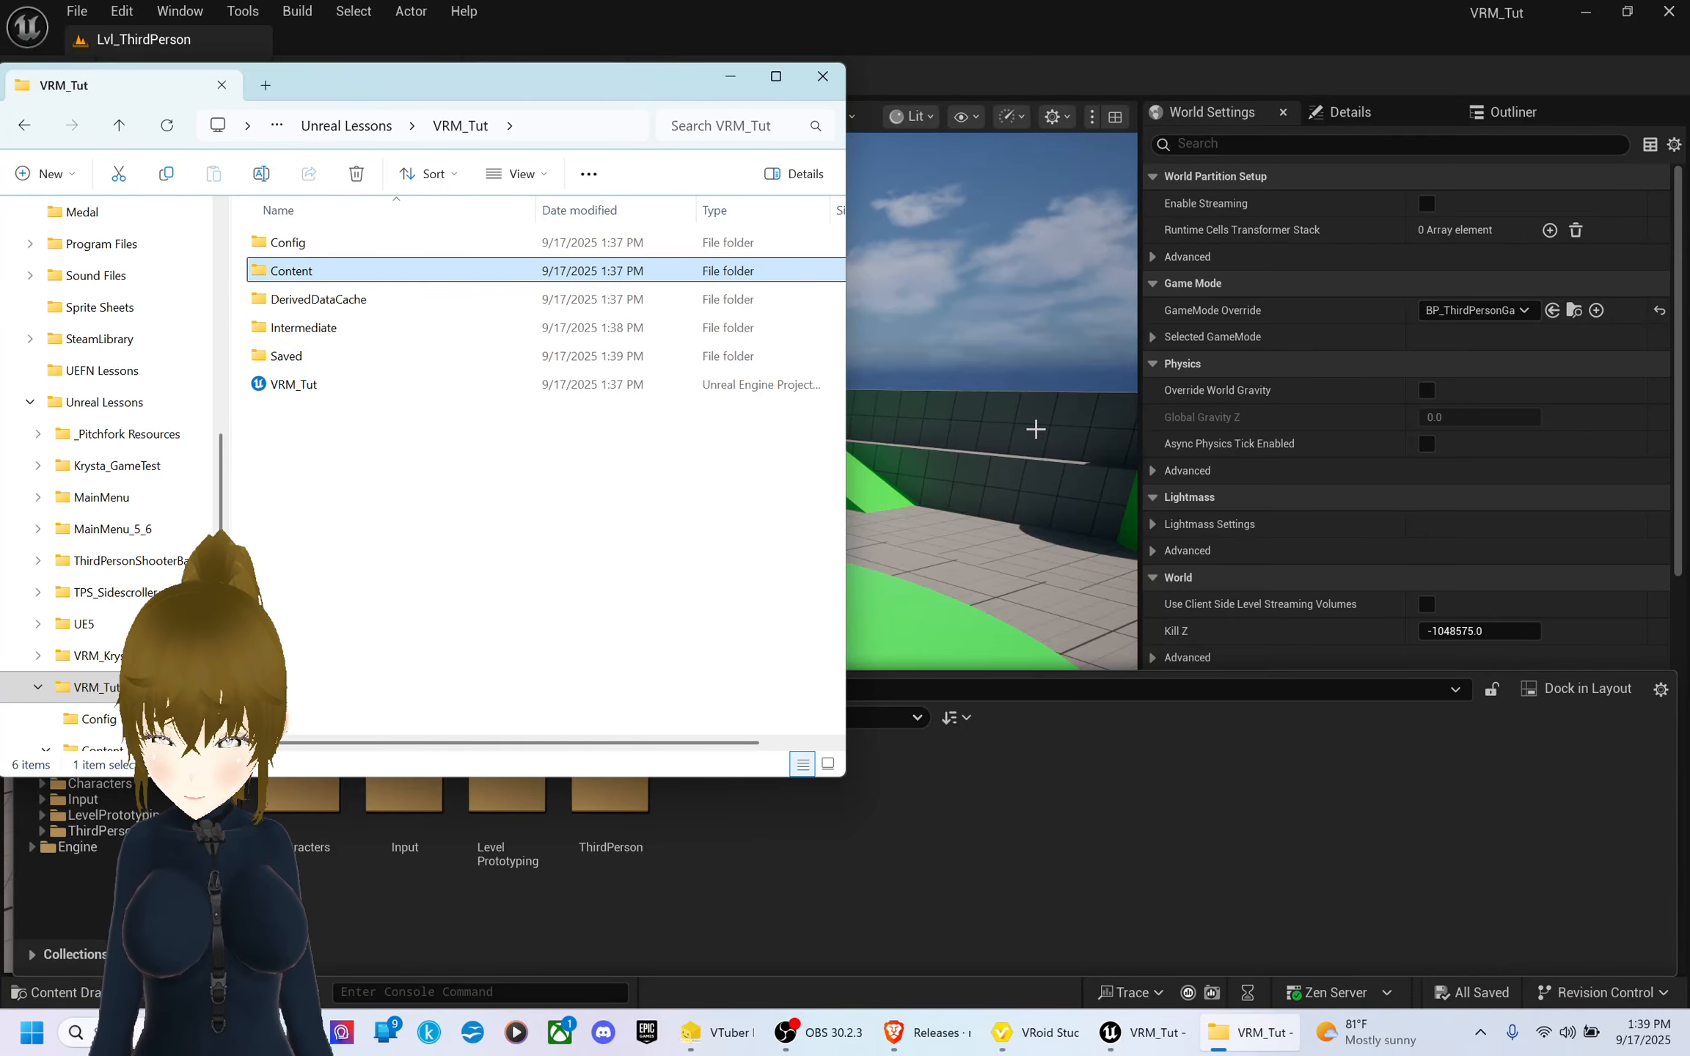
- In a second File Explorer window, open the VRM4U_5_6_20250814 zip under 3DModels, Vroid, VRM4U, VRM 5.6 on drive D
{"action": "key", "text": "super+e"}
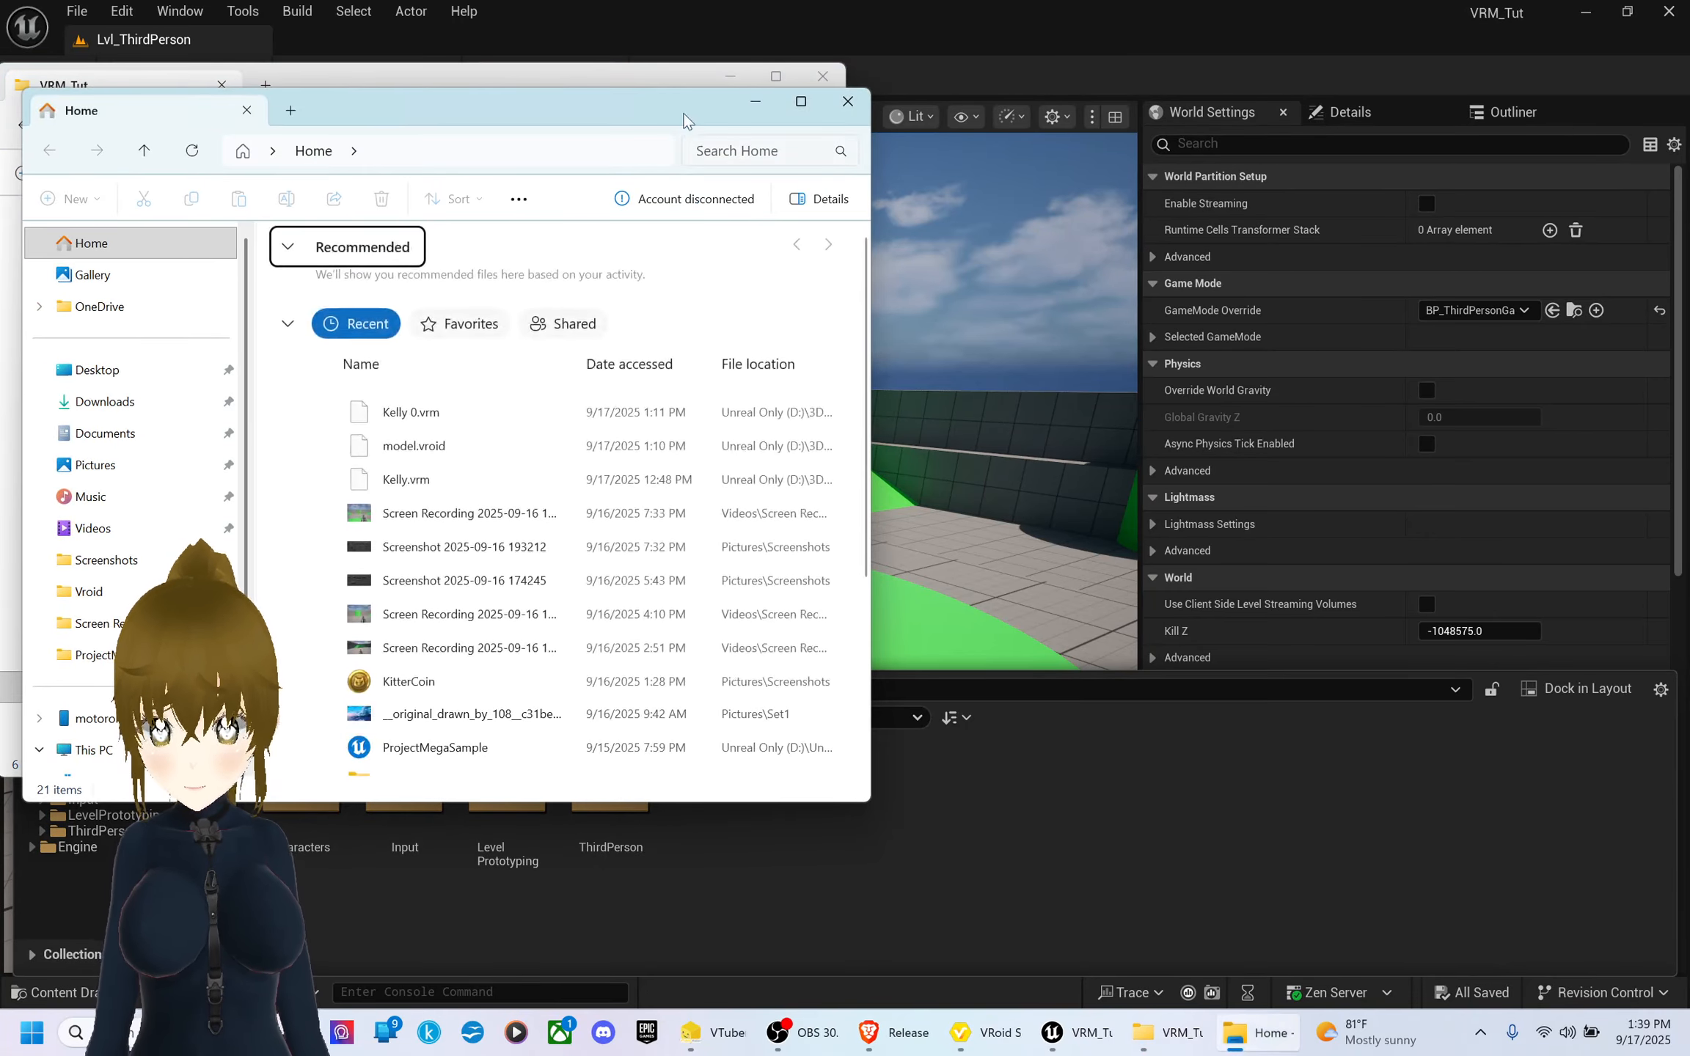
{"action": "left_click_drag", "start_coordinate": [410, 119], "coordinate": [1247, 66]}
{"action": "scroll", "coordinate": [980, 602], "scroll_direction": "down", "scroll_amount": 2}
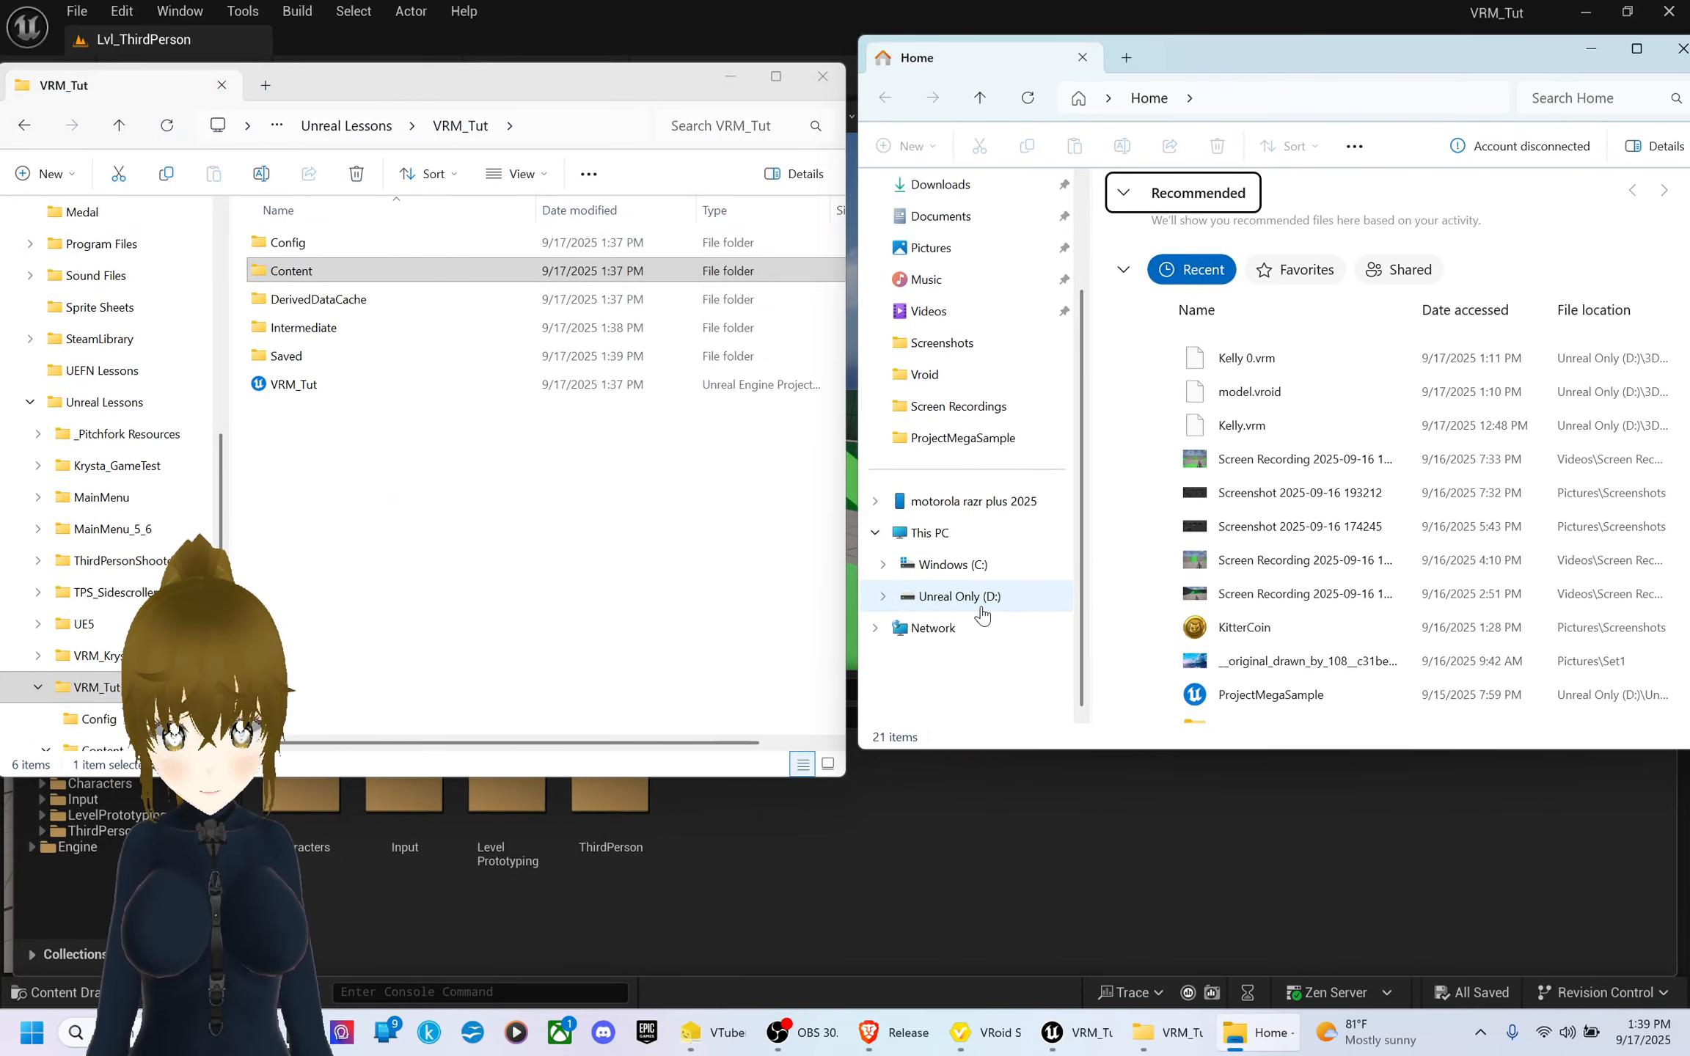
{"action": "left_click", "coordinate": [973, 597]}
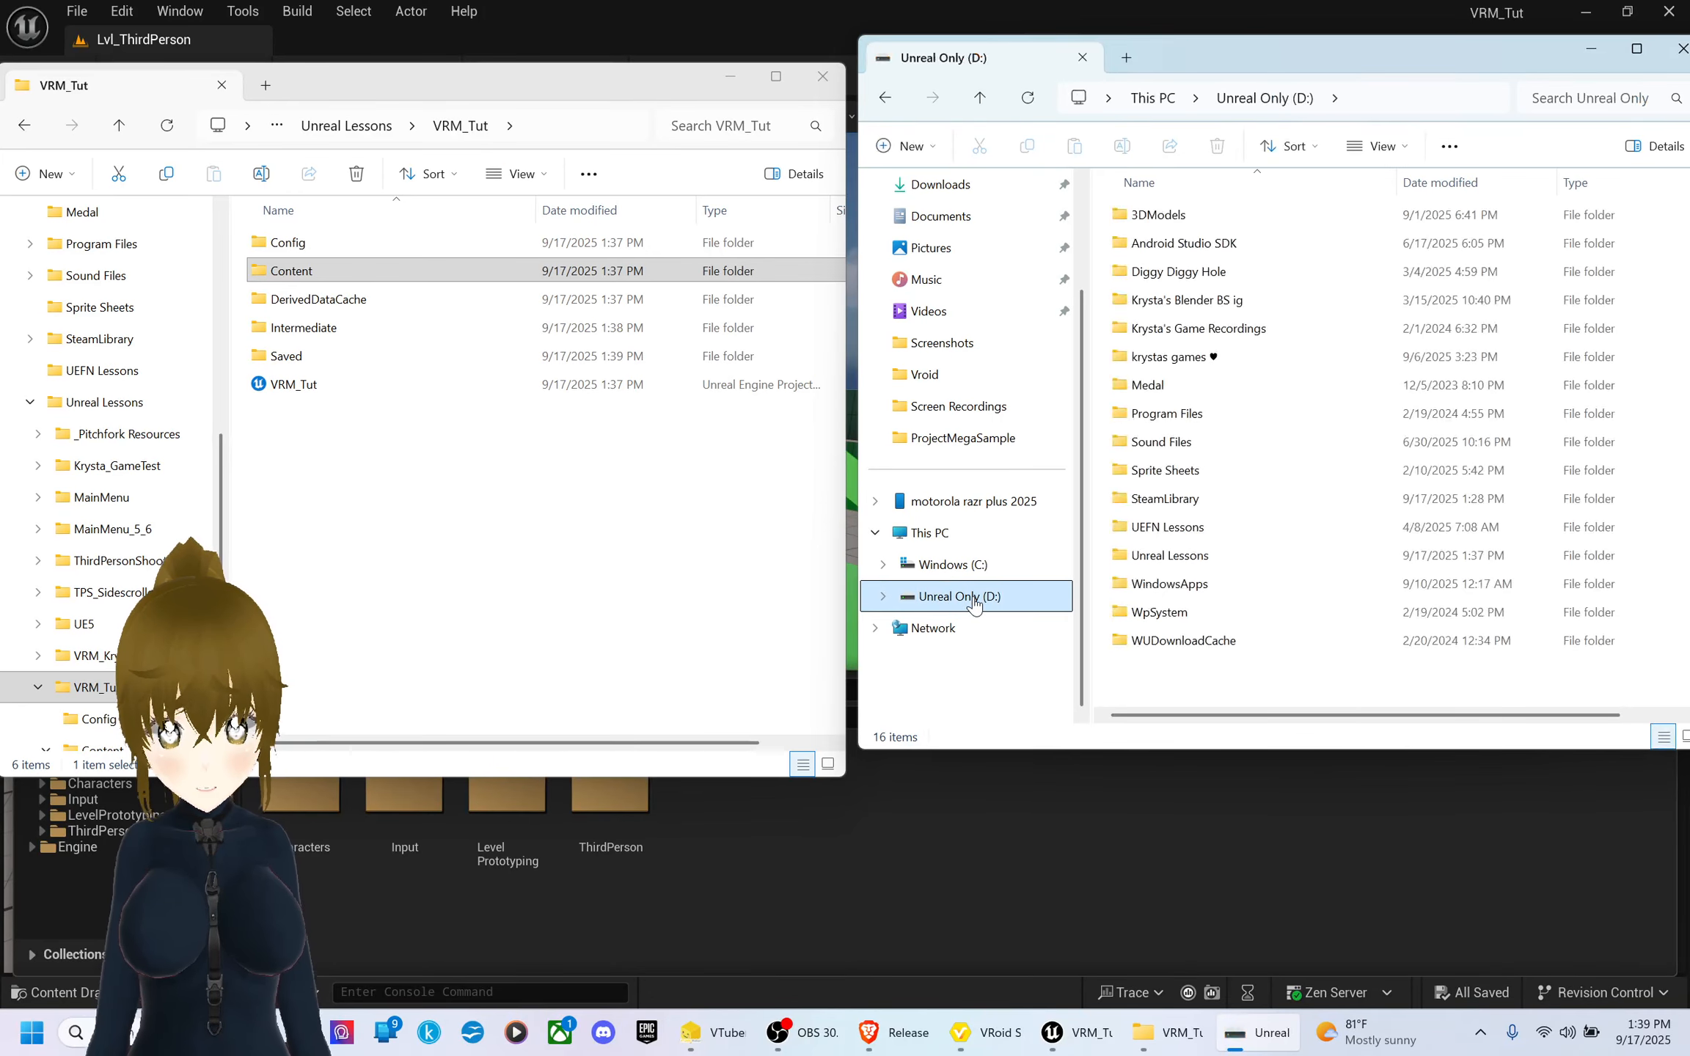
{"action": "double_click", "coordinate": [1167, 215]}
{"action": "scroll", "coordinate": [1202, 598], "scroll_direction": "down", "scroll_amount": 1}
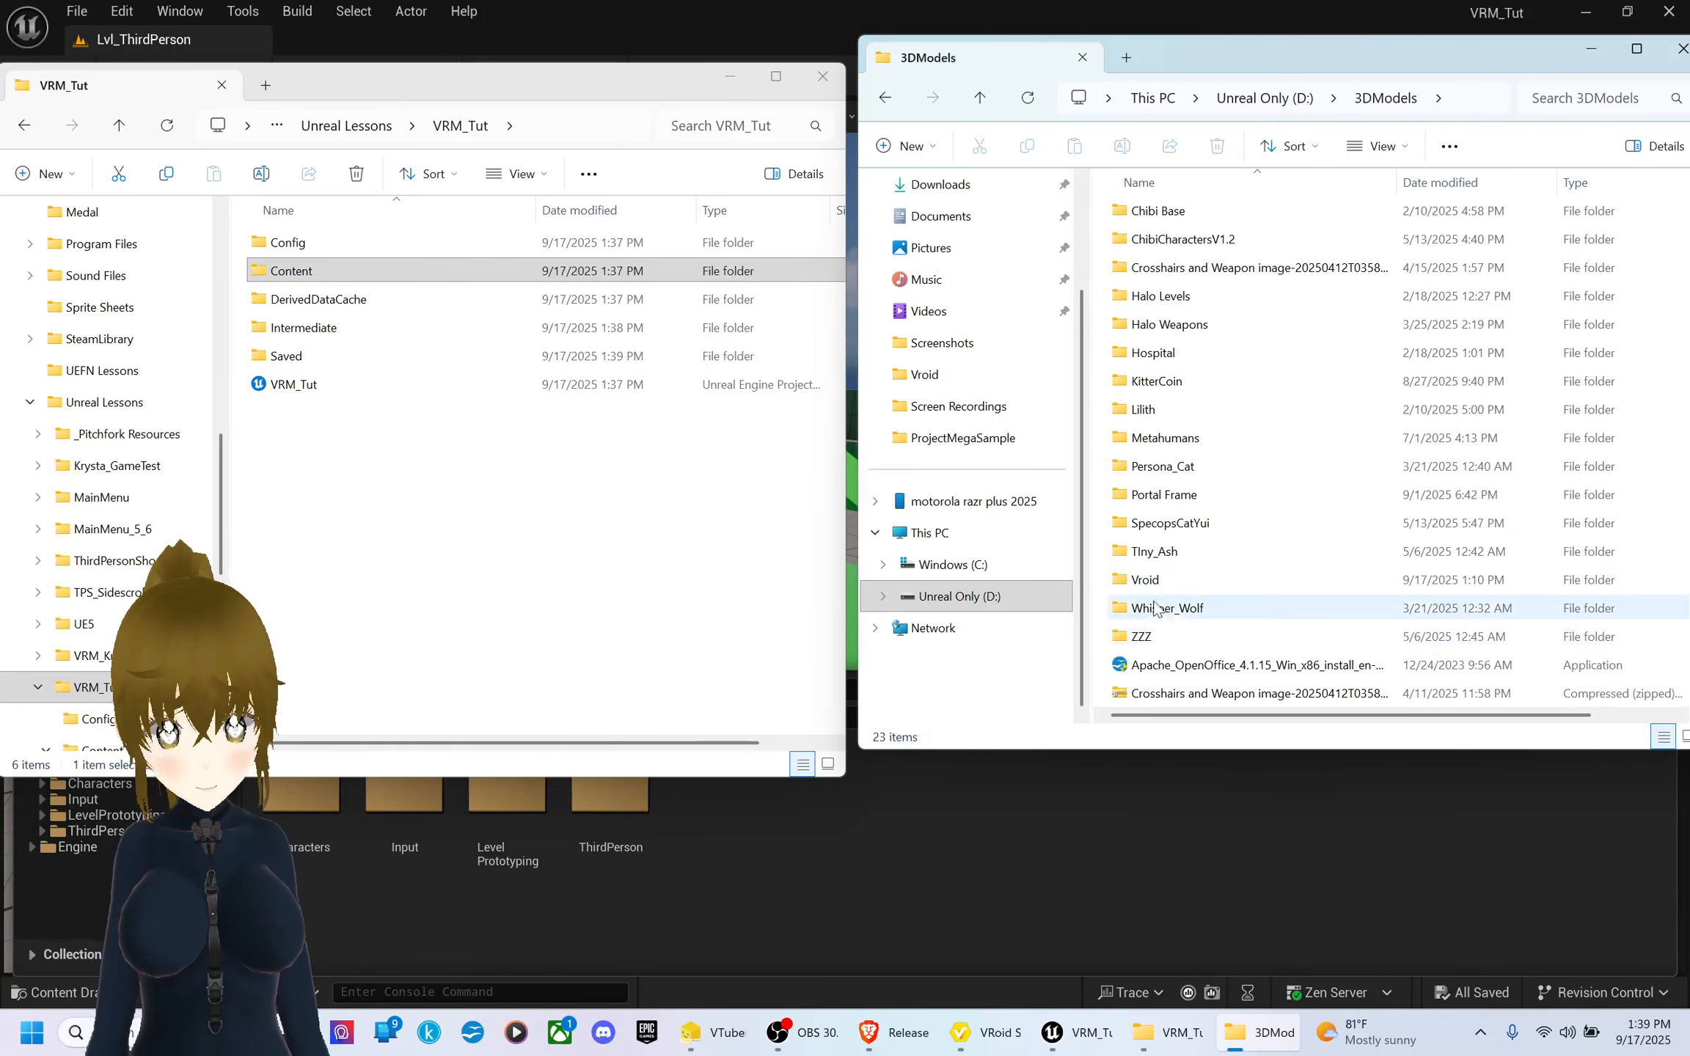
{"action": "double_click", "coordinate": [1150, 583]}
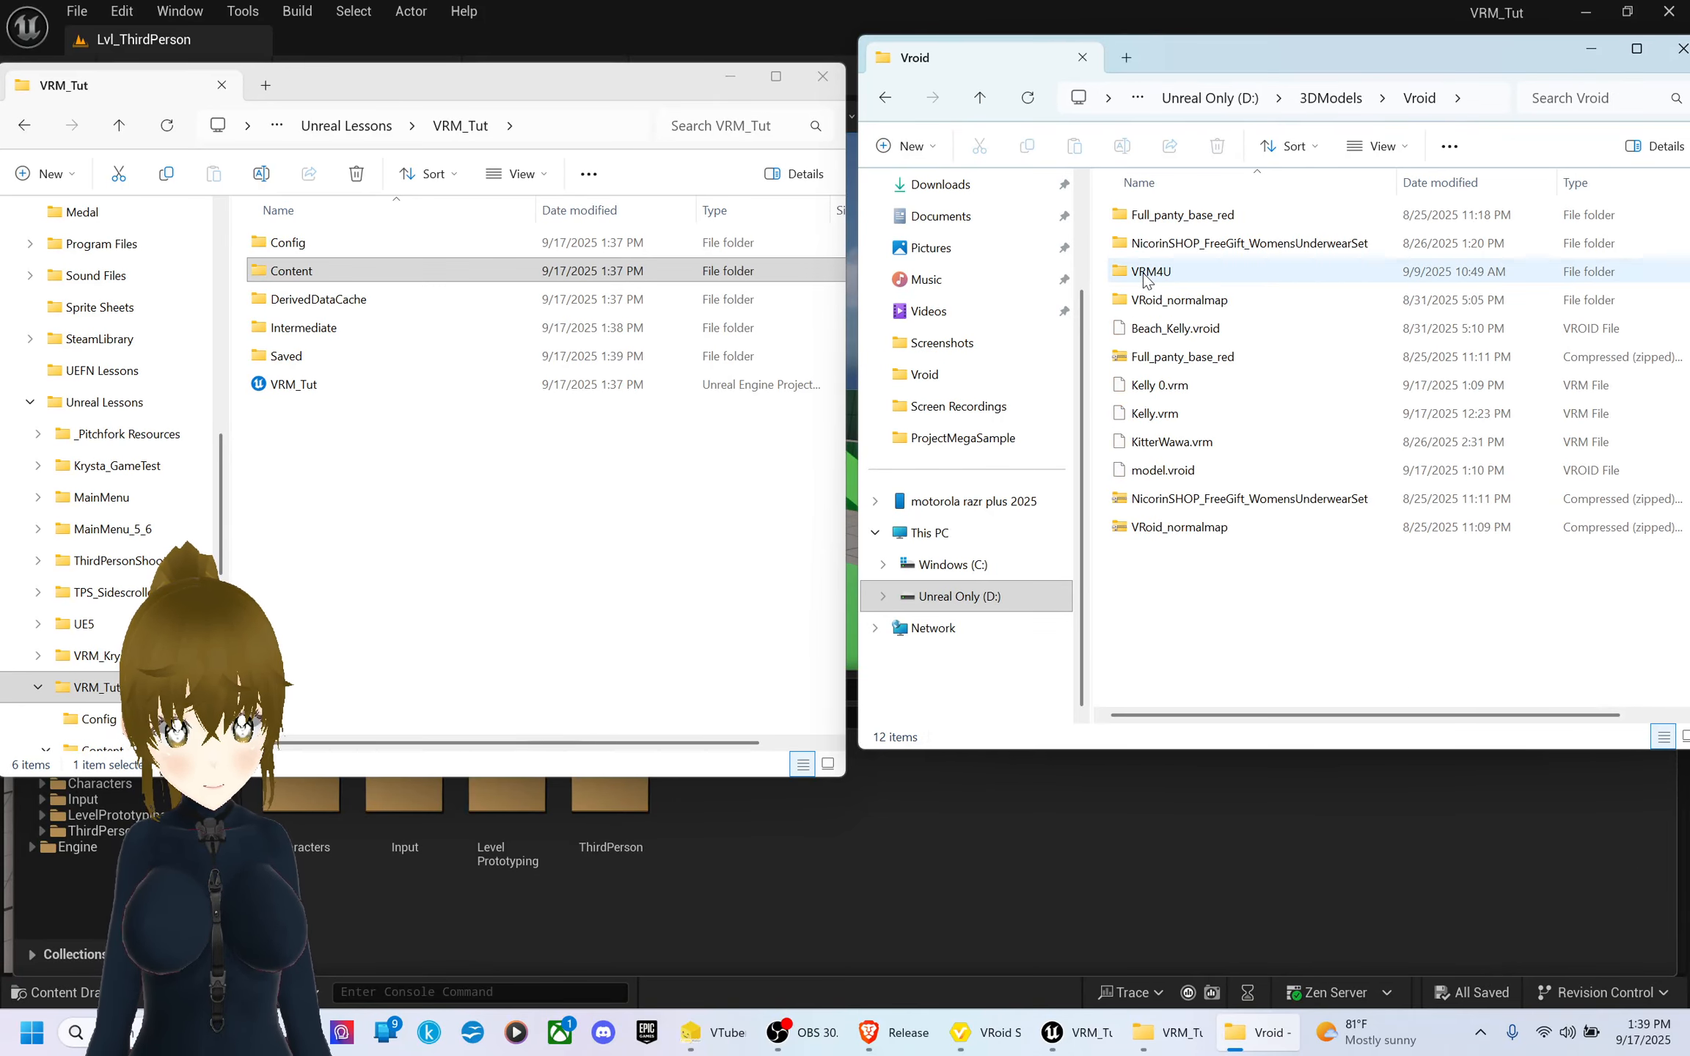
{"action": "double_click", "coordinate": [1149, 273]}
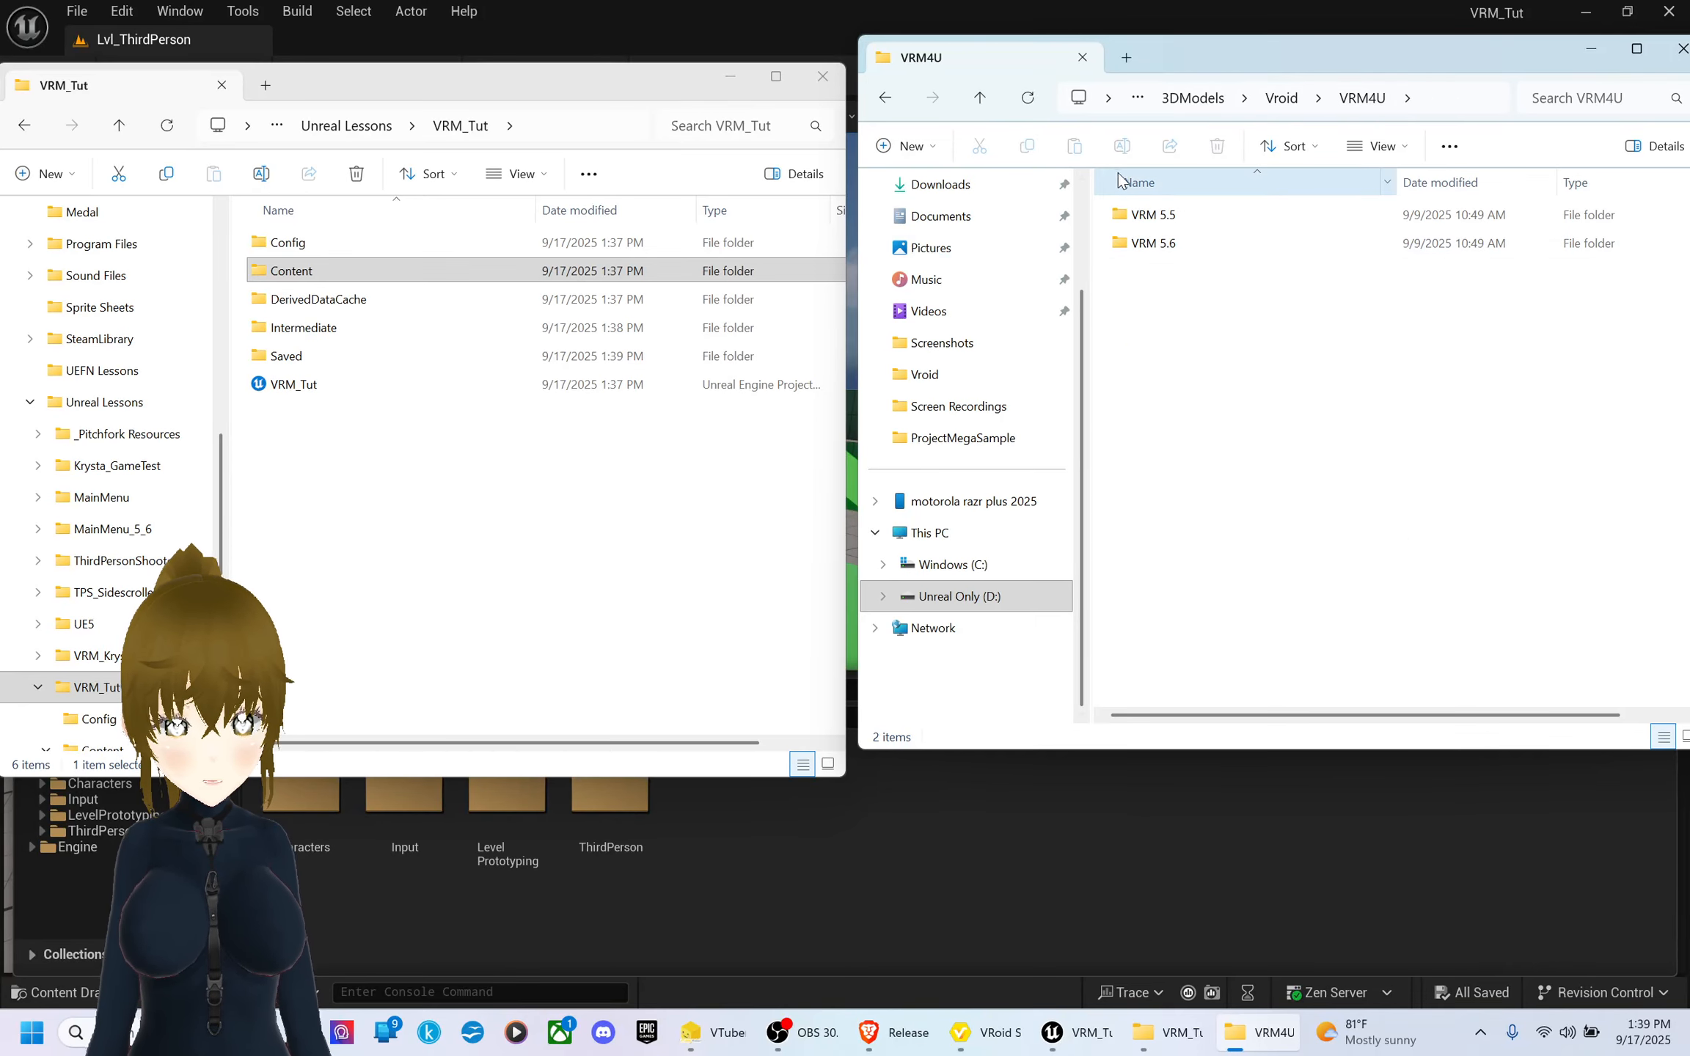
{"action": "double_click", "coordinate": [1172, 247]}
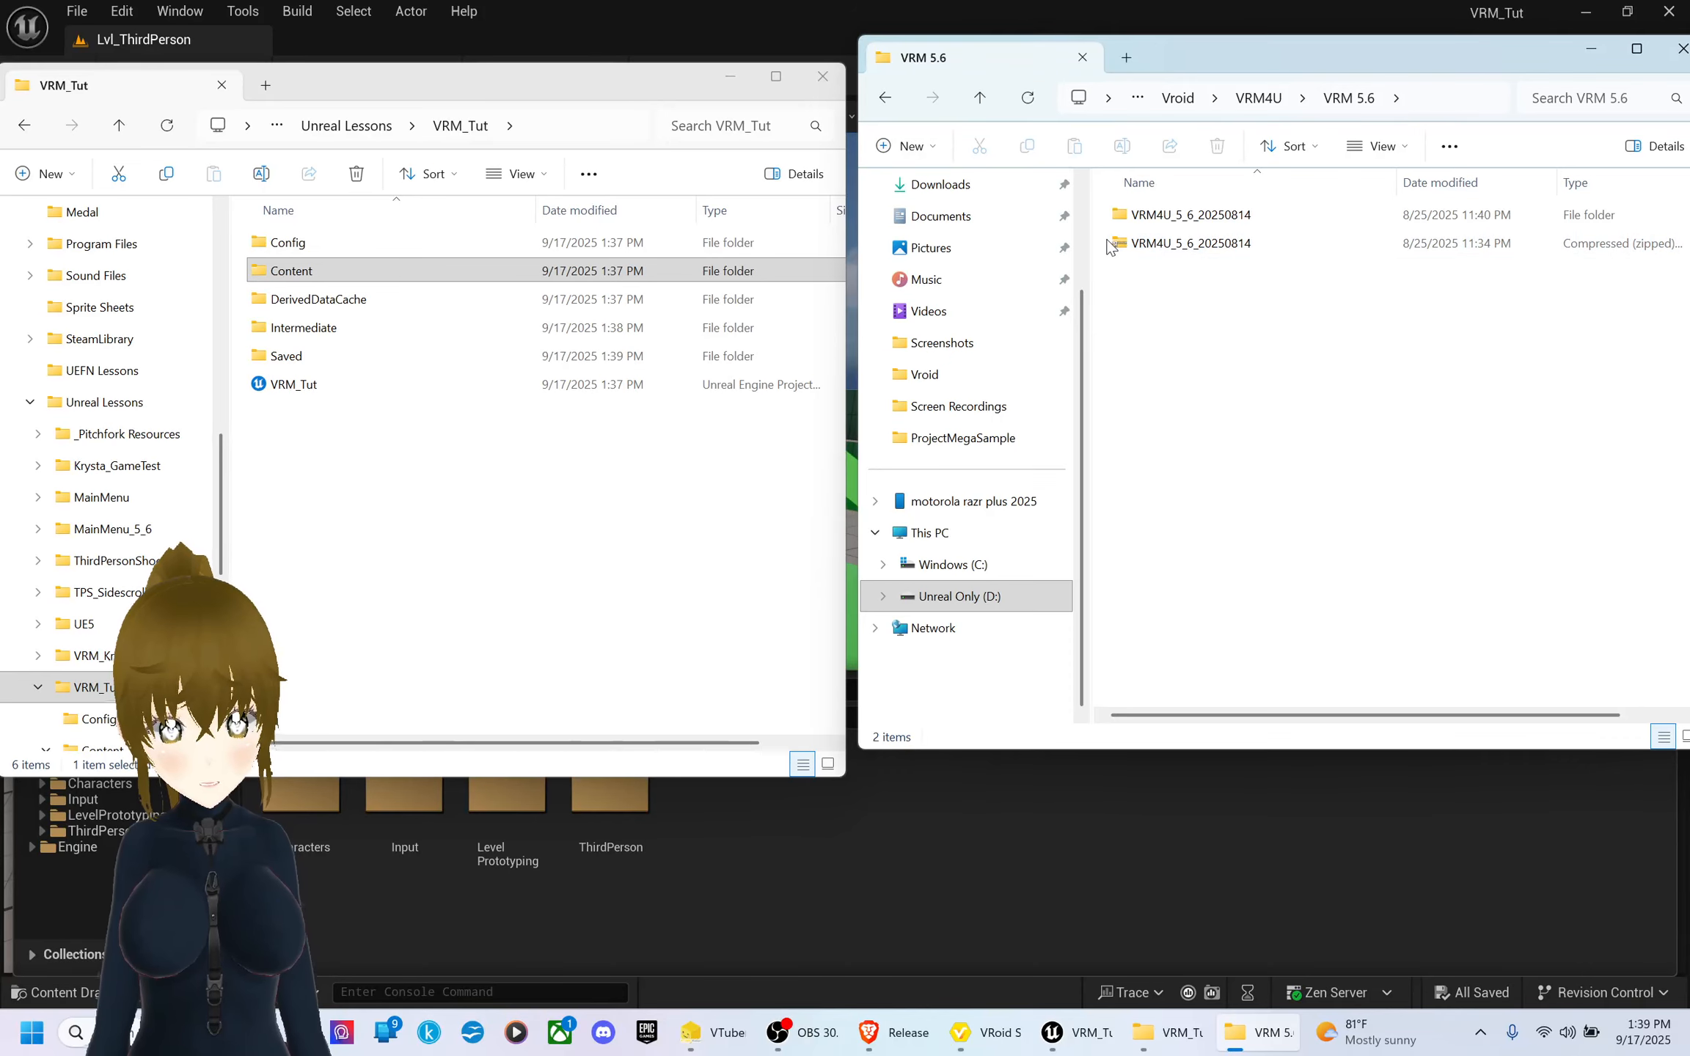
{"action": "double_click", "coordinate": [1186, 244]}
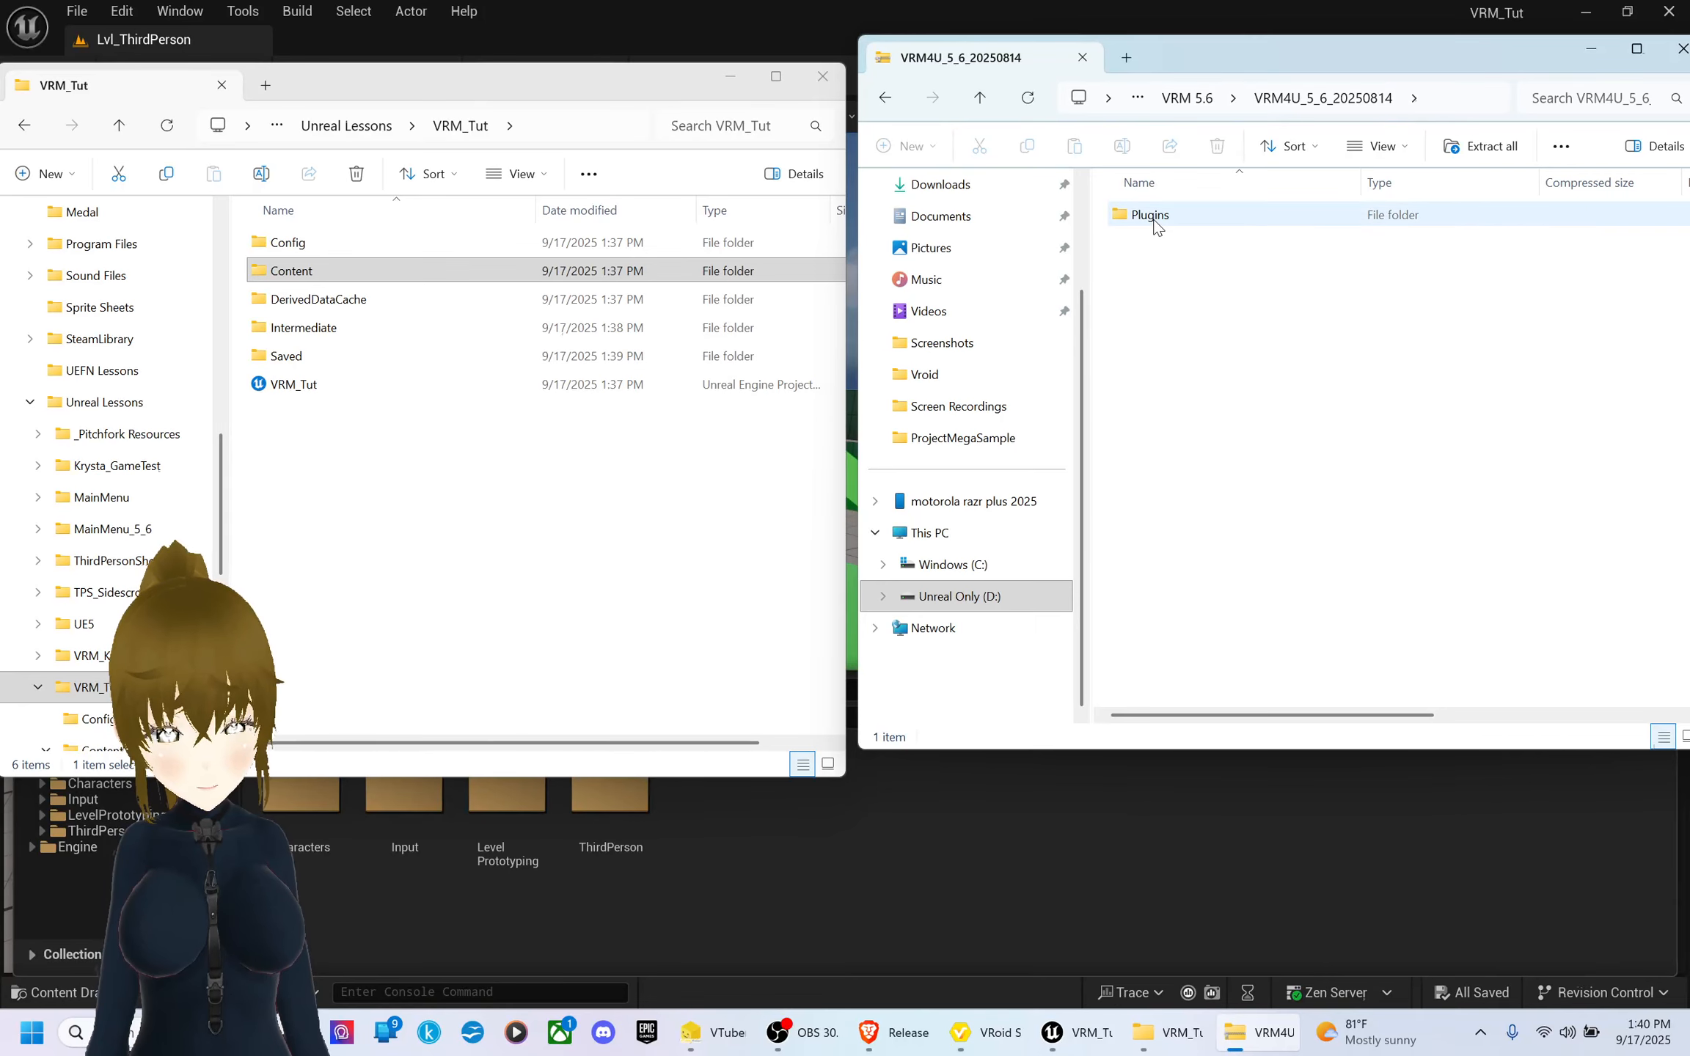
- Copy the Plugins folder from the zip into the VRM_Tut project root and put both File Explorer windows away
{"action": "left_click_drag", "start_coordinate": [1154, 224], "coordinate": [304, 429]}
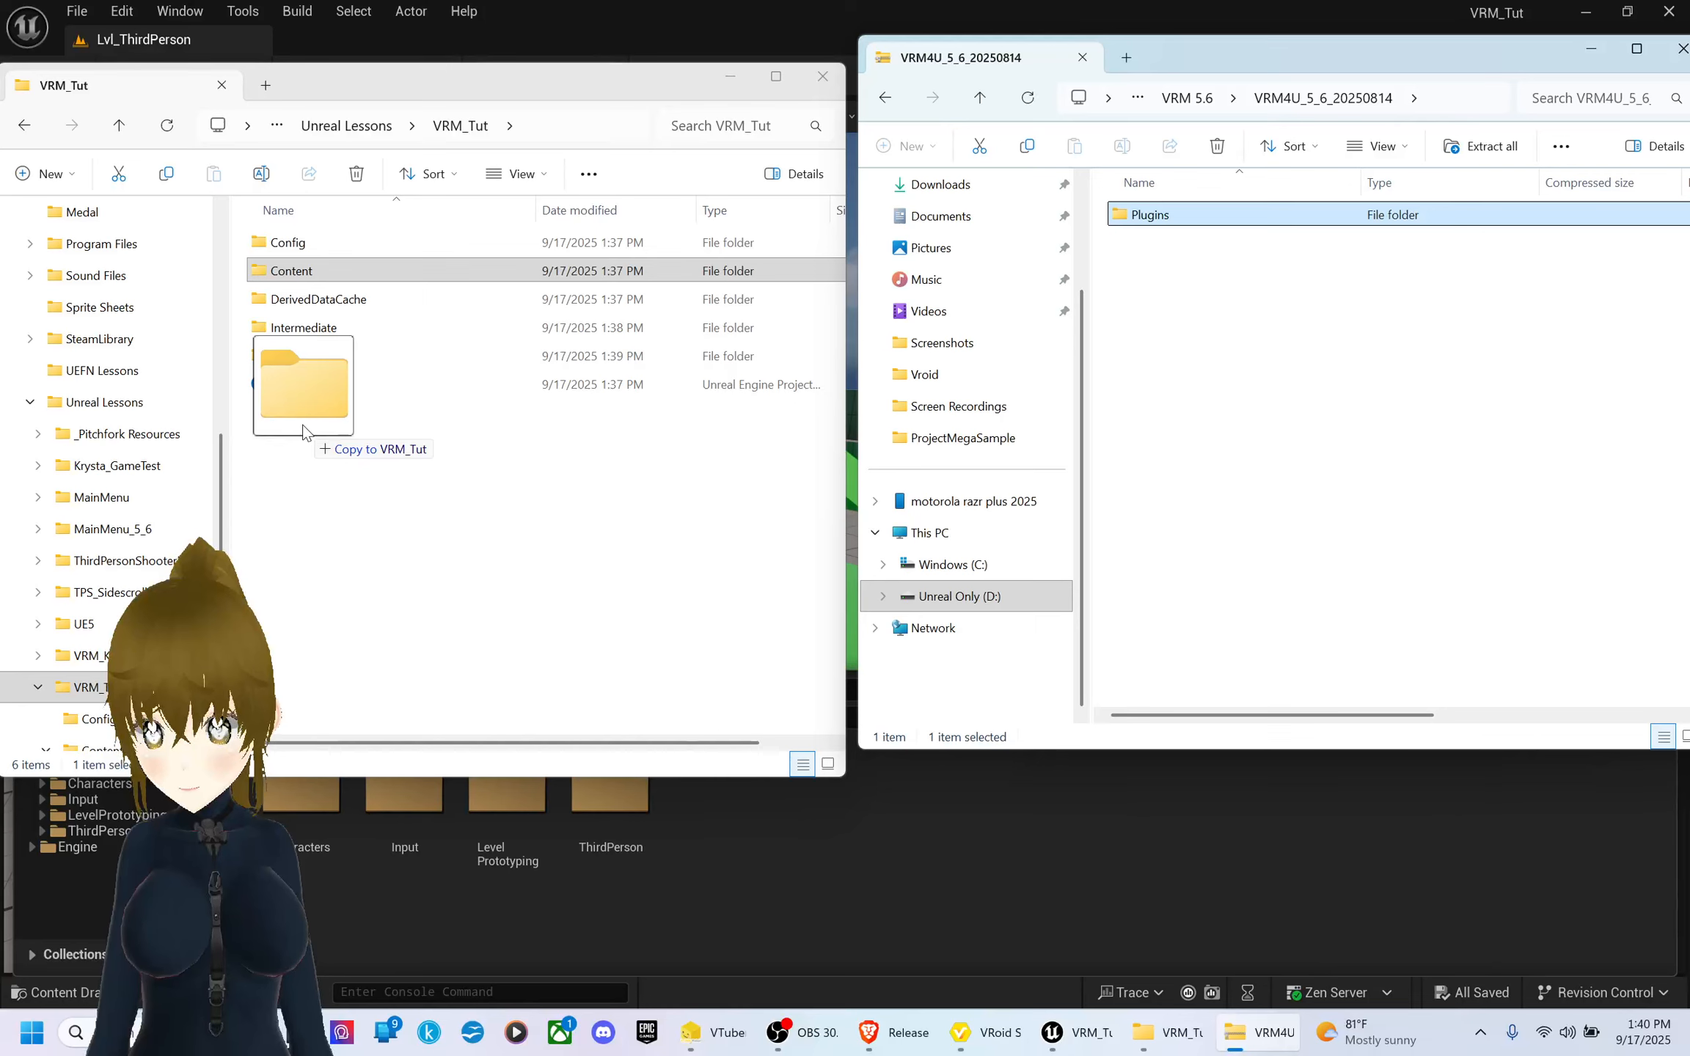
{"action": "left_click_drag", "start_coordinate": [302, 431], "coordinate": [306, 434]}
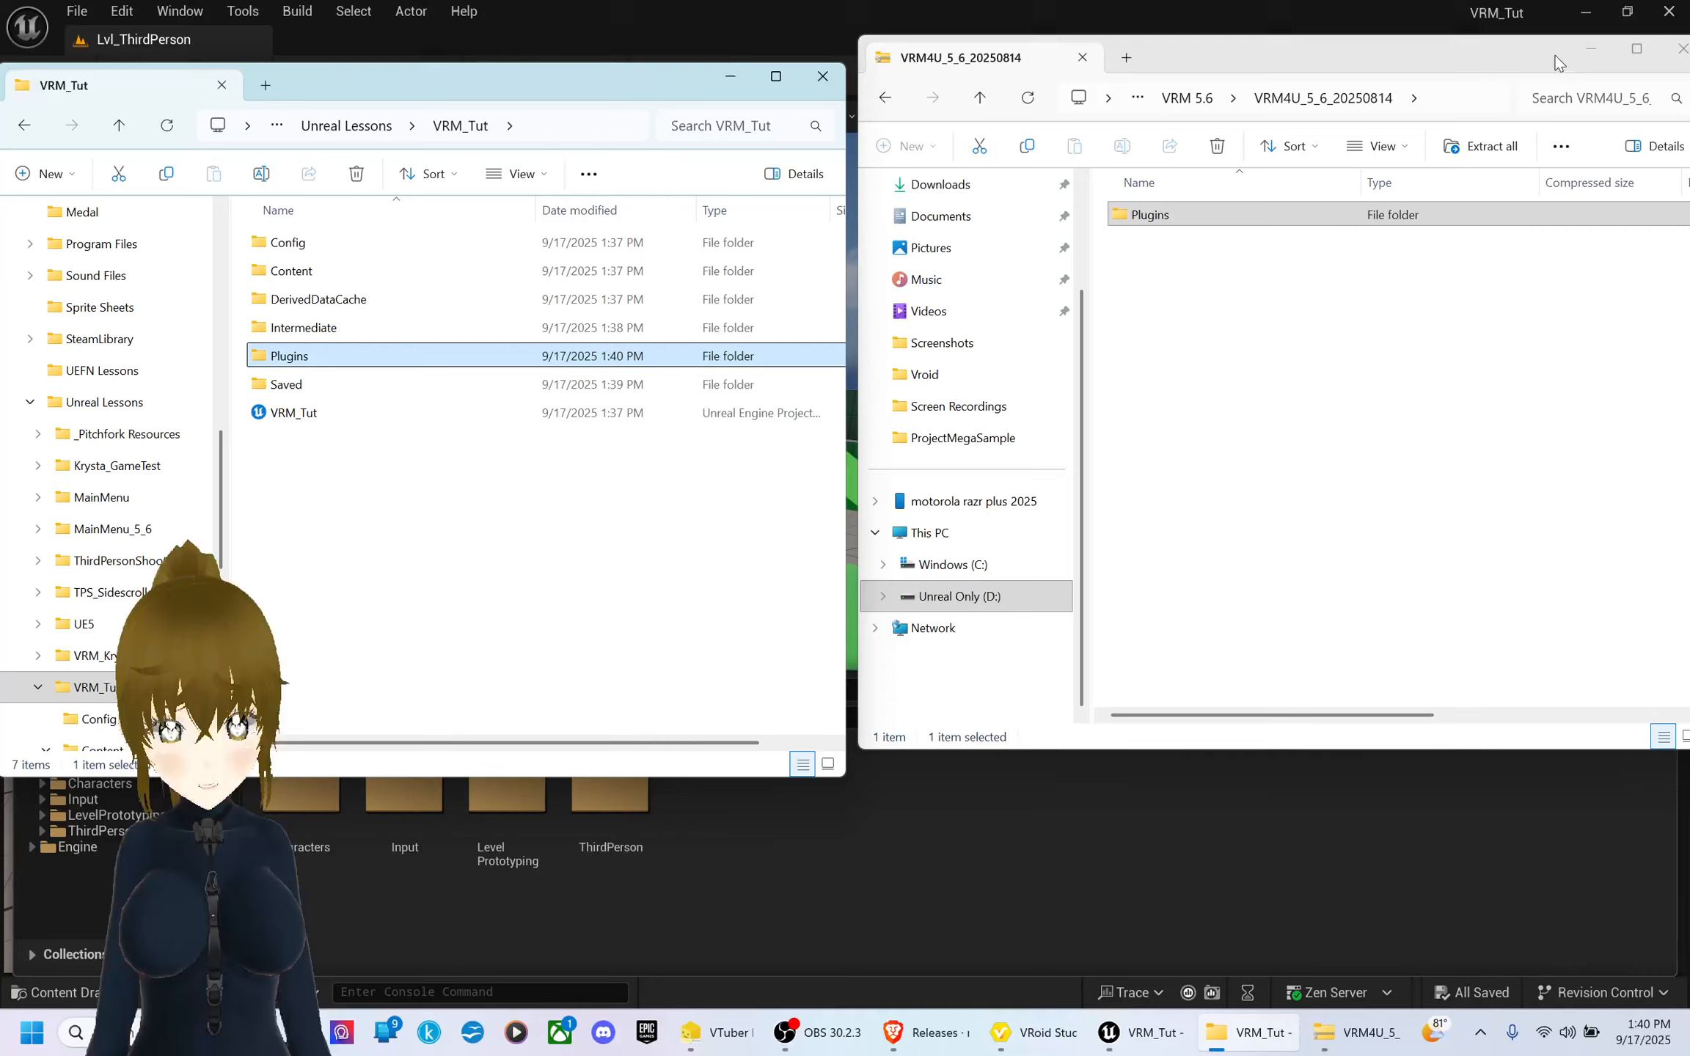
{"action": "left_click", "coordinate": [1681, 52]}
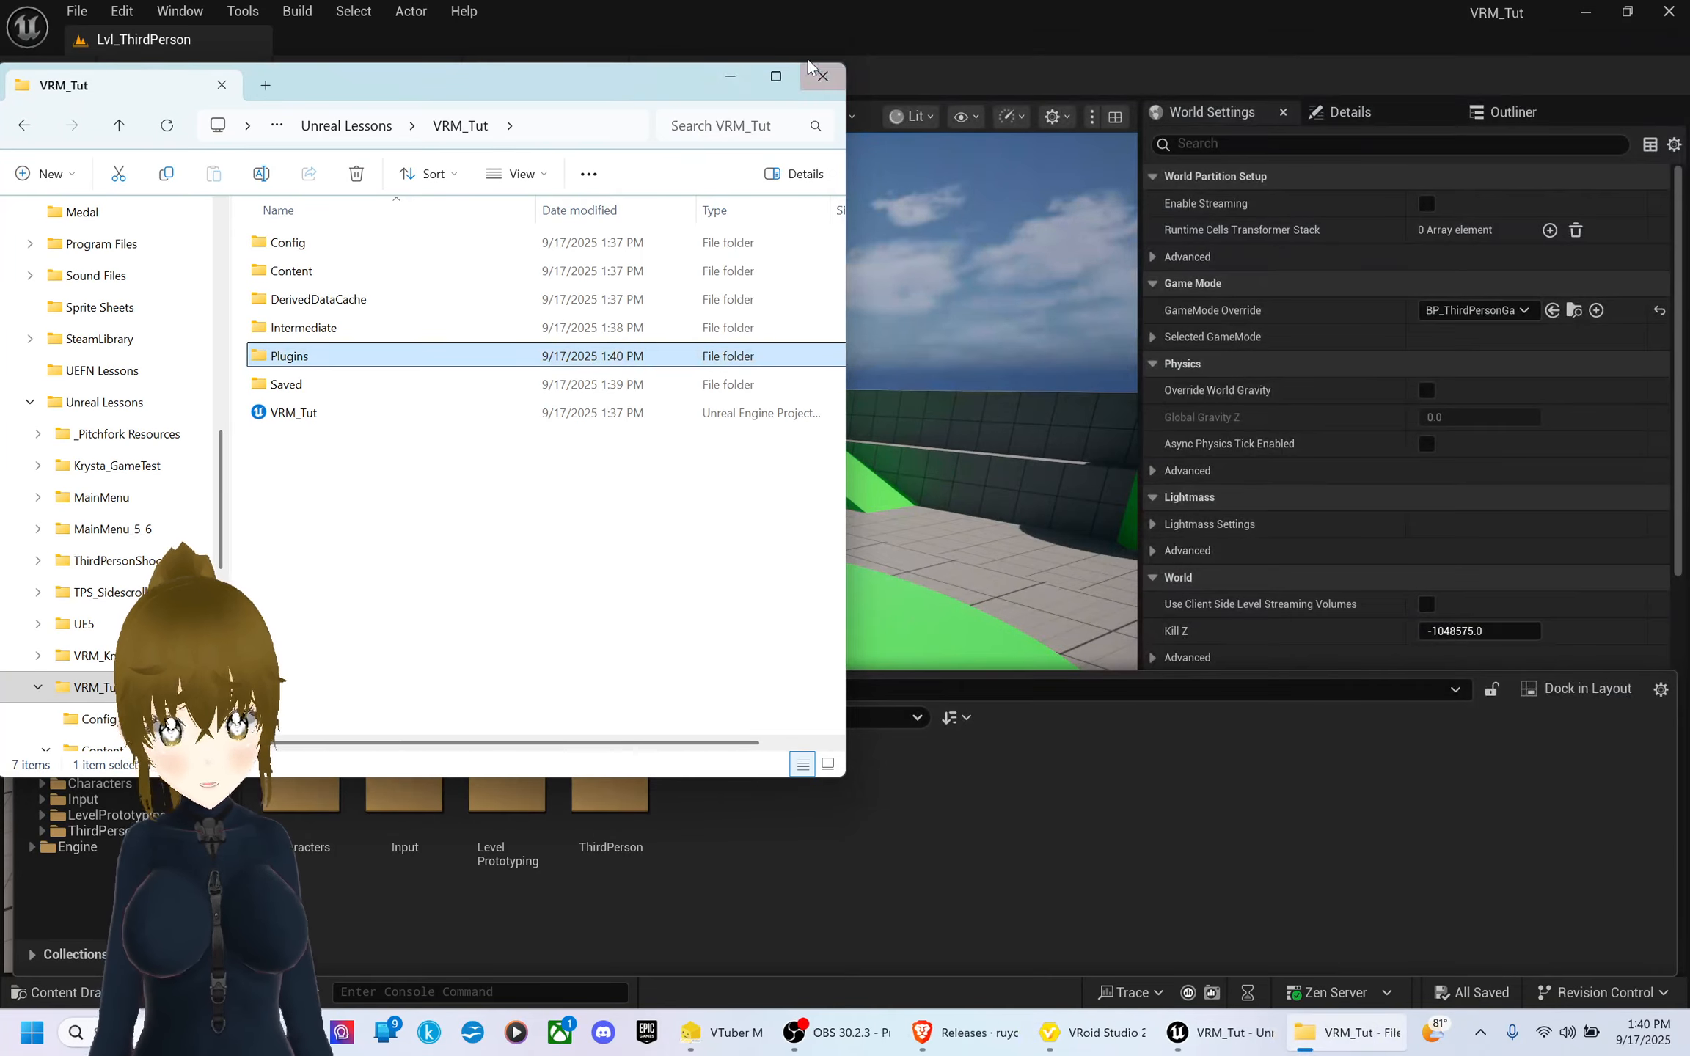
{"action": "left_click", "coordinate": [727, 77]}
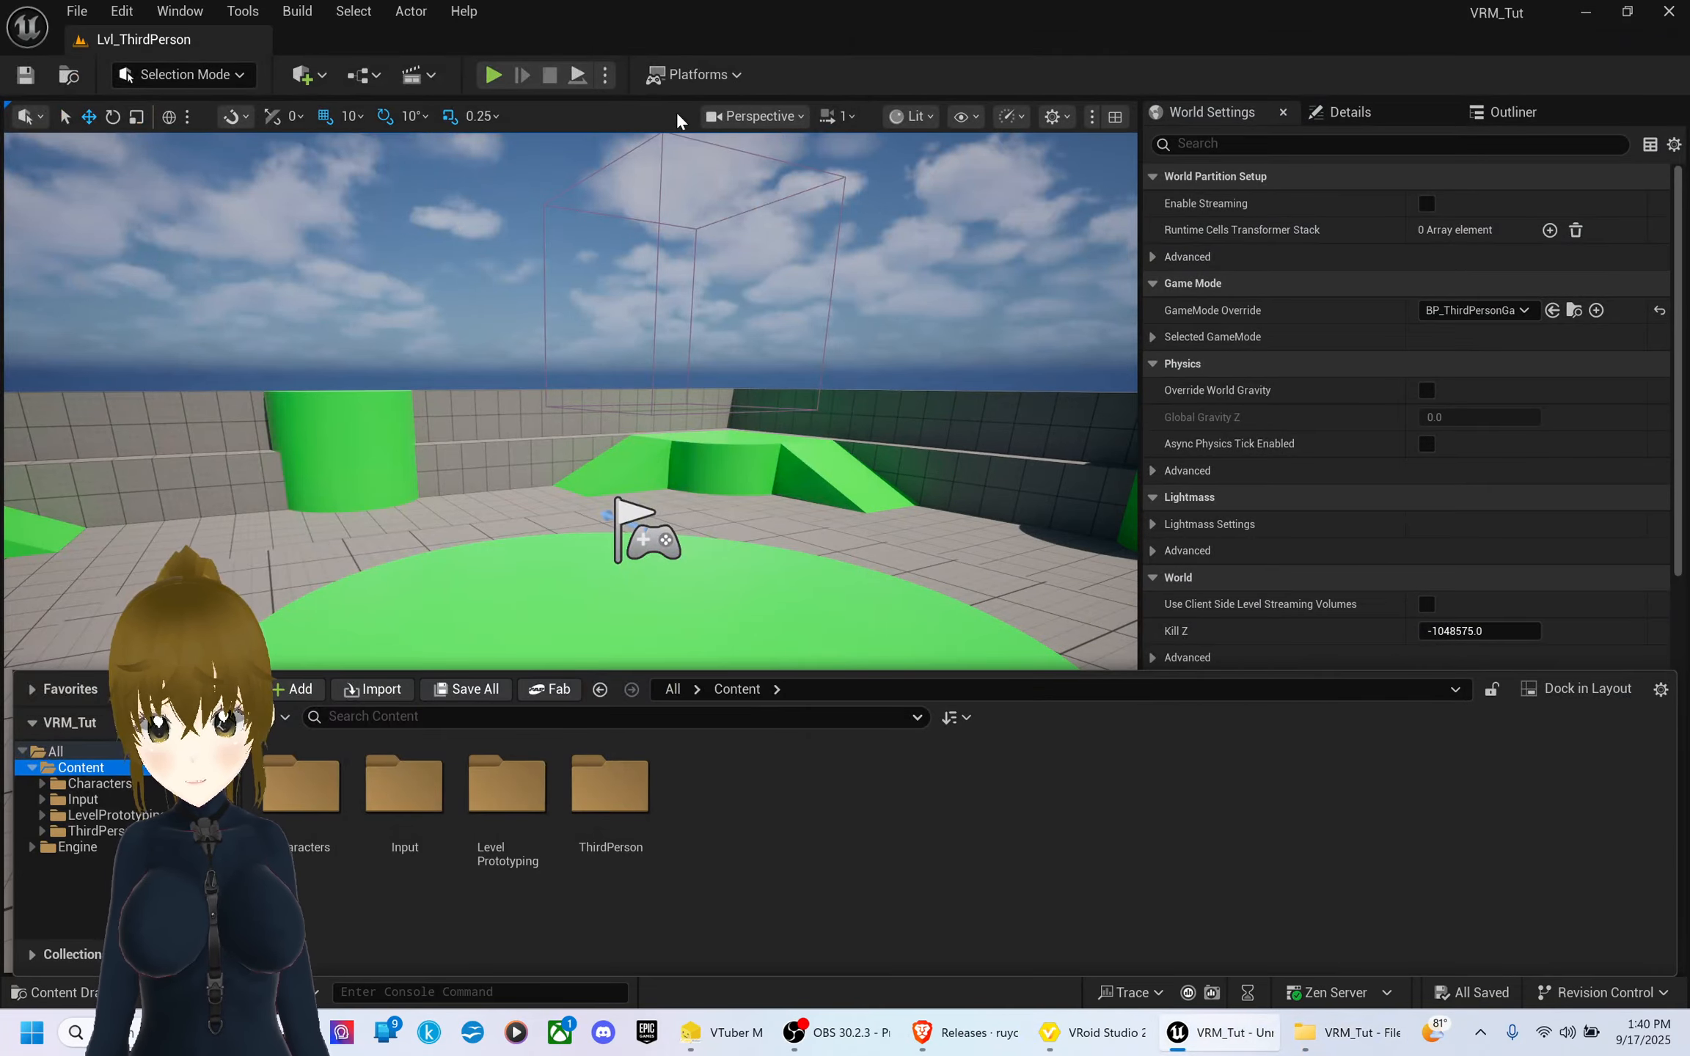
- Restart Unreal Engine and reopen the VRM_Tut project so the copied plugin loads
{"action": "left_click", "coordinate": [1669, 13]}
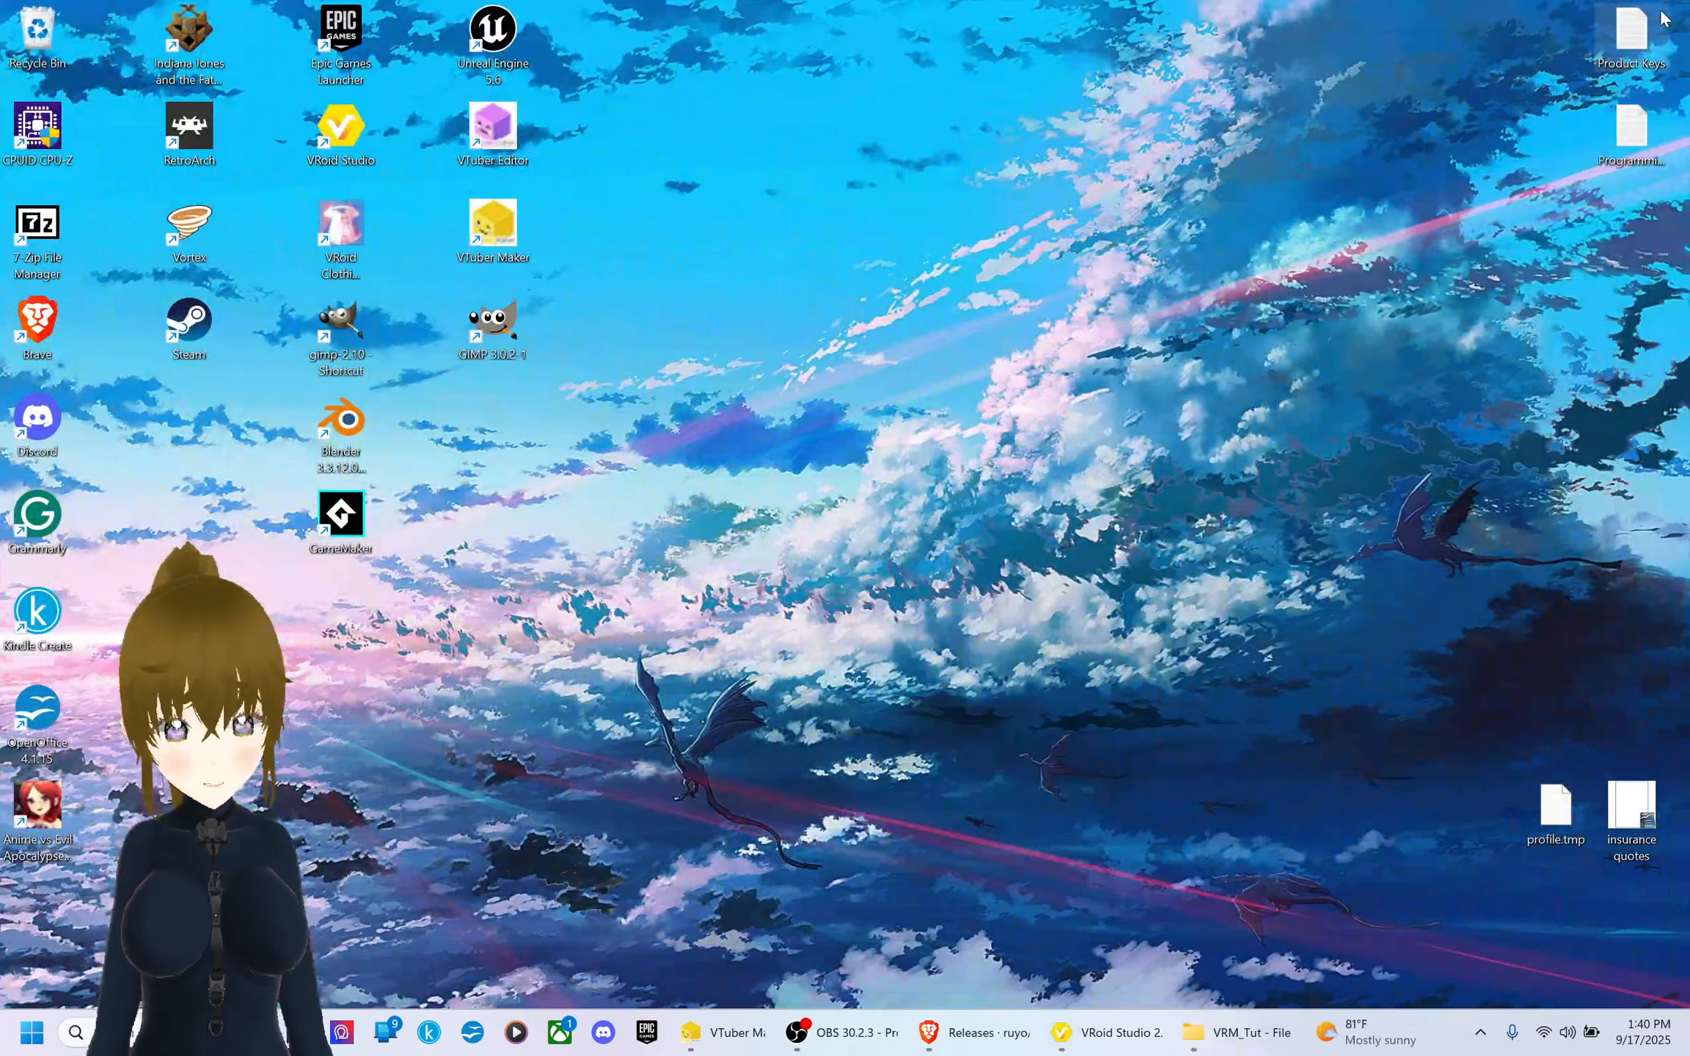
{"action": "double_click", "coordinate": [496, 37]}
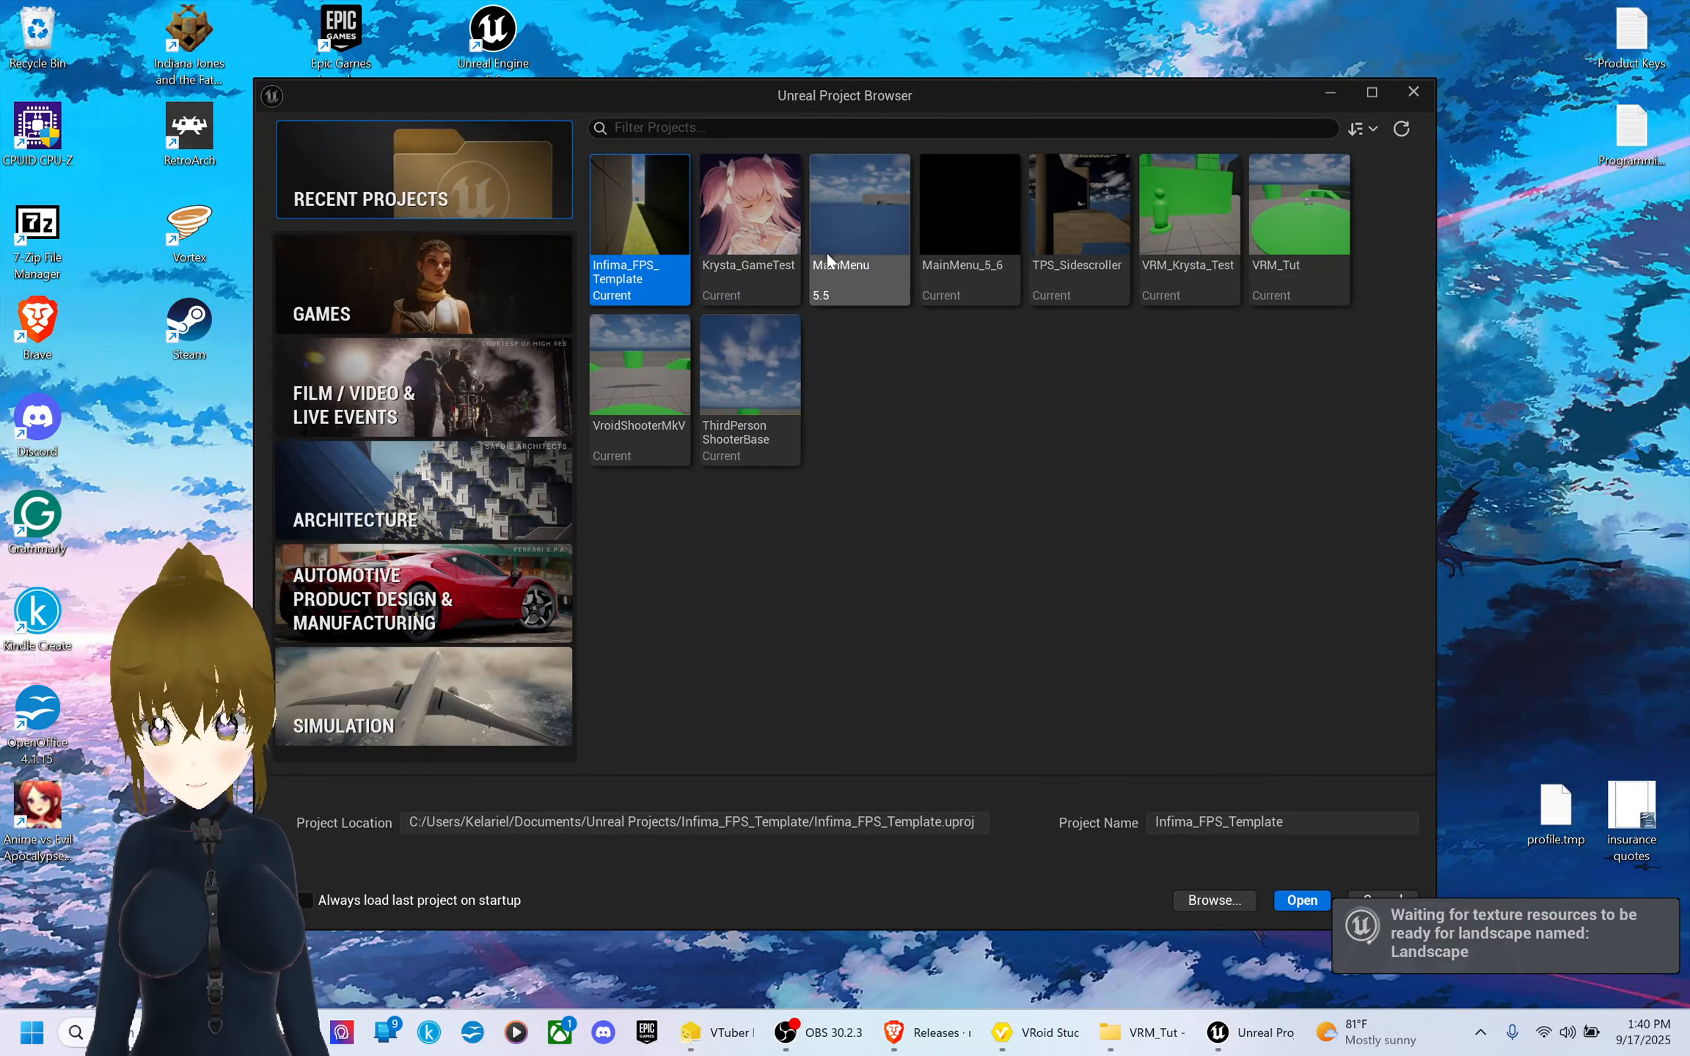
{"action": "double_click", "coordinate": [1310, 207]}
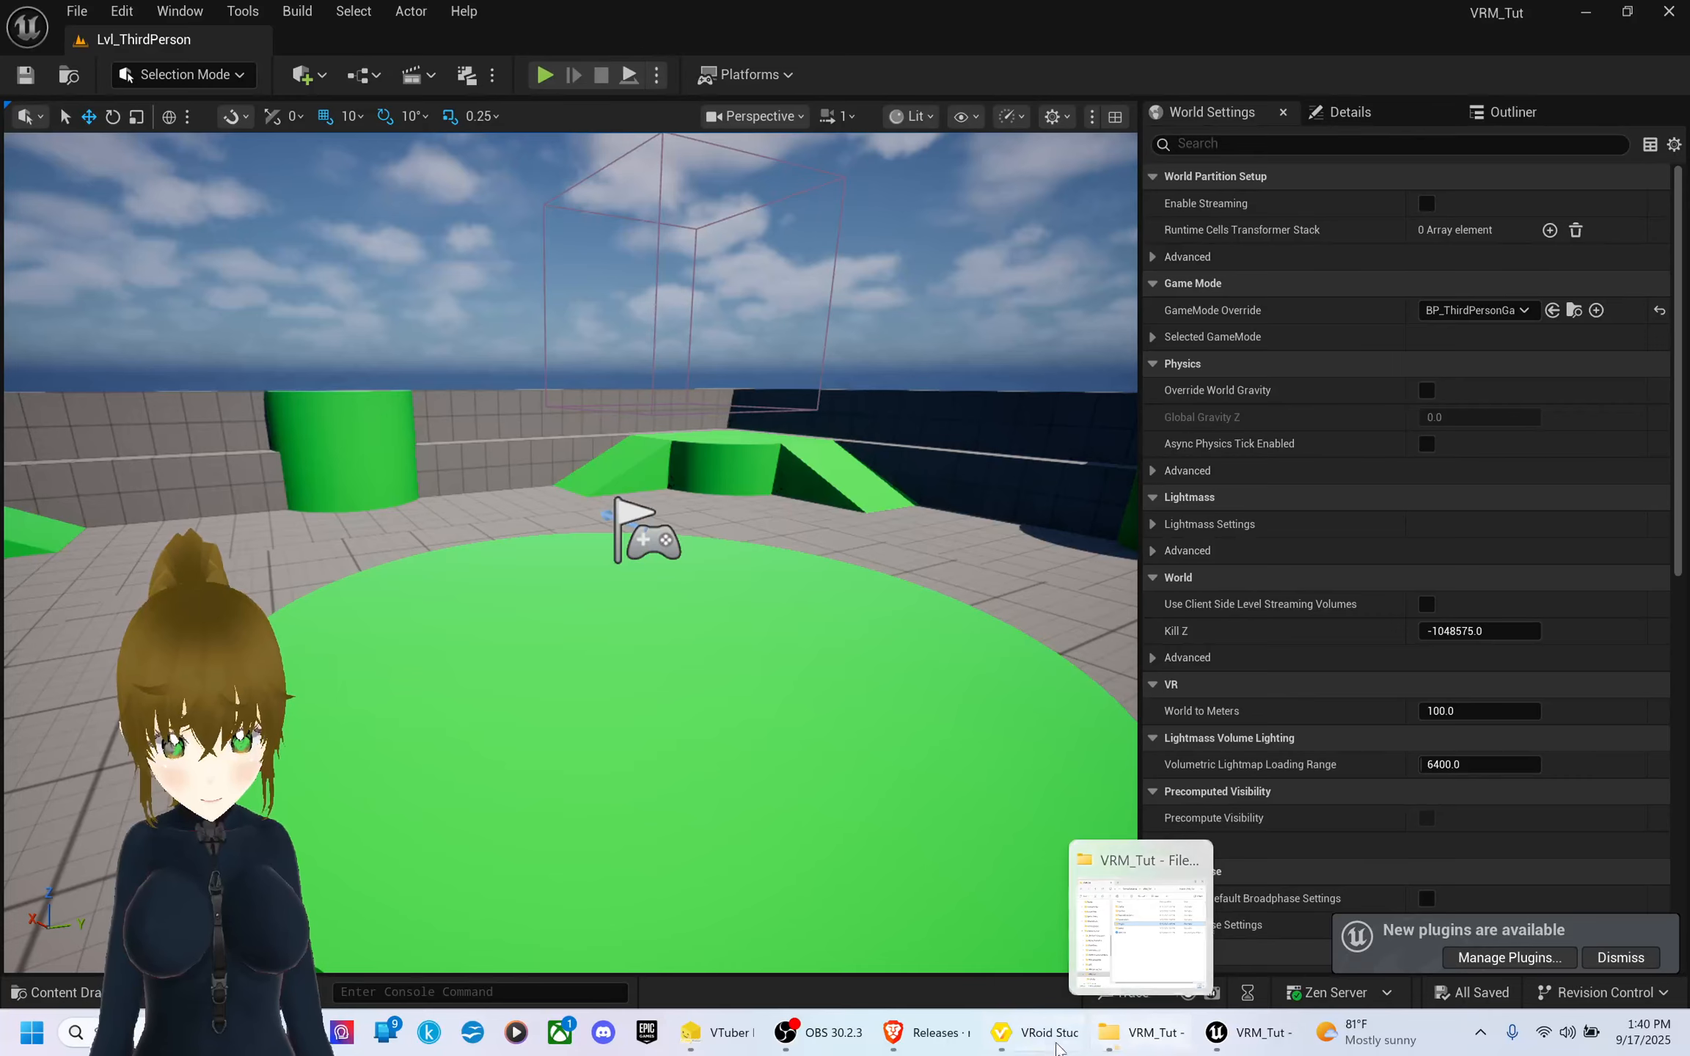
- Bring the File Explorer window back and open the Vroid folder under 3DModels on drive D
{"action": "left_click", "coordinate": [1109, 1033]}
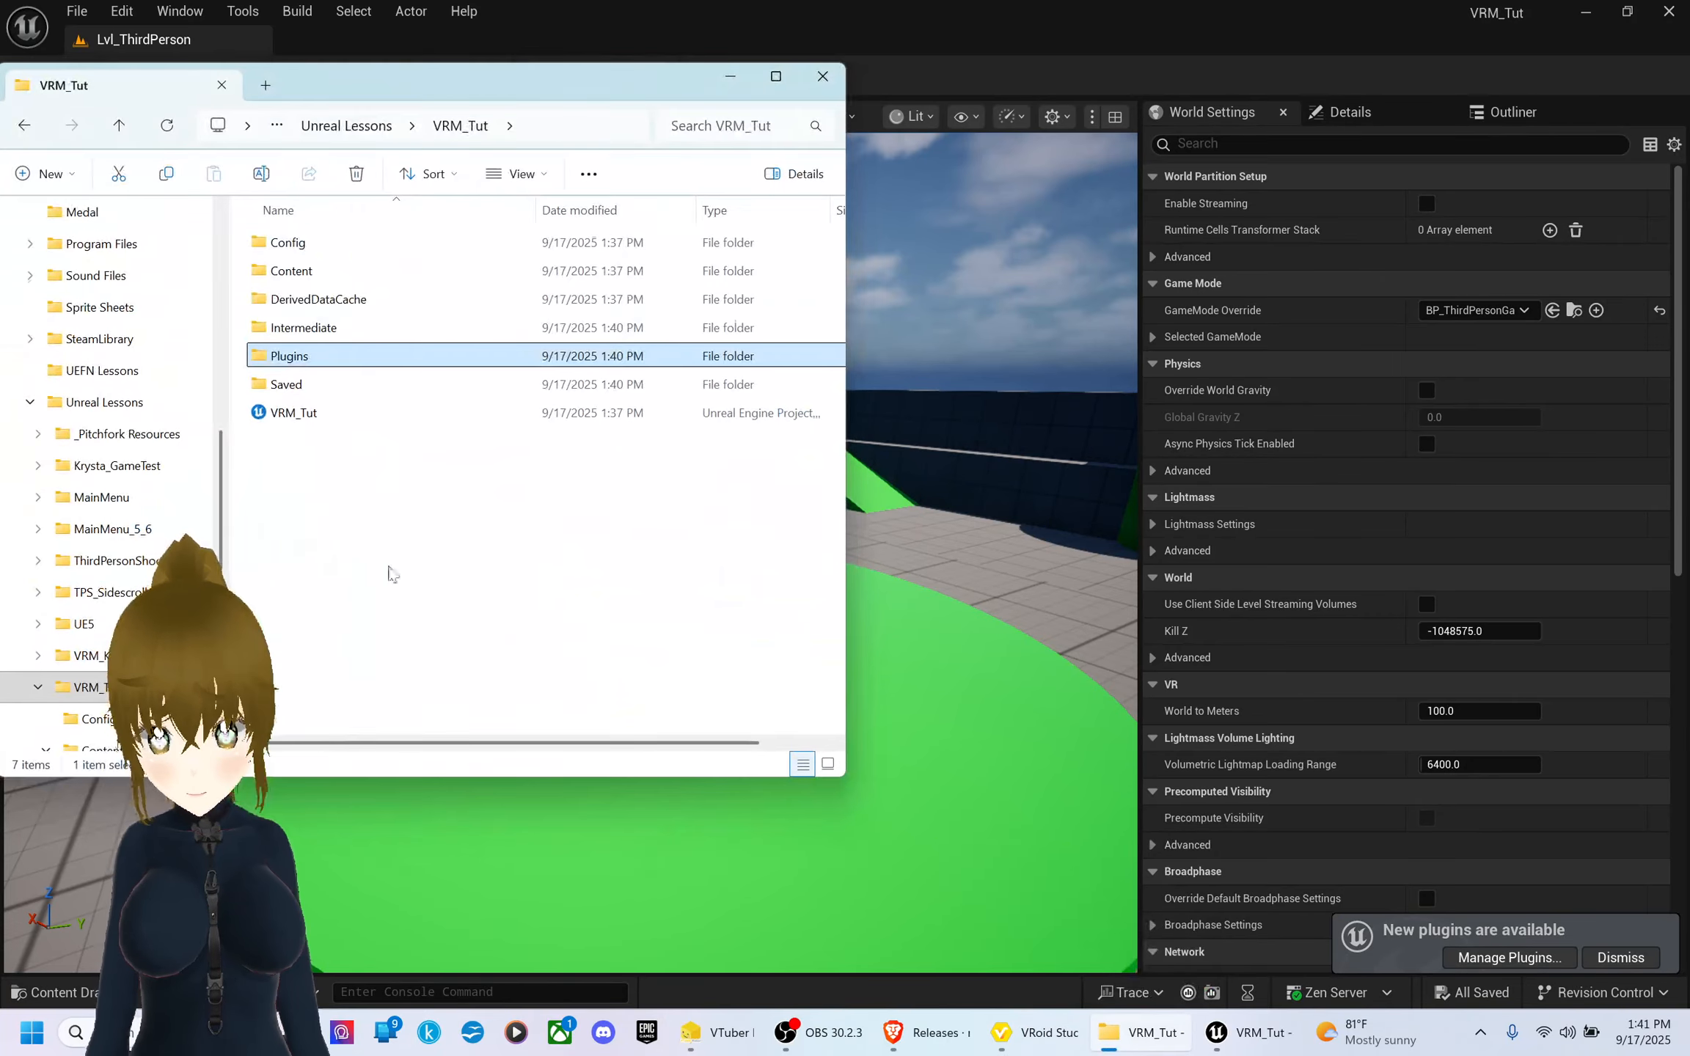
{"action": "left_click", "coordinate": [128, 128]}
{"action": "left_click", "coordinate": [127, 129]}
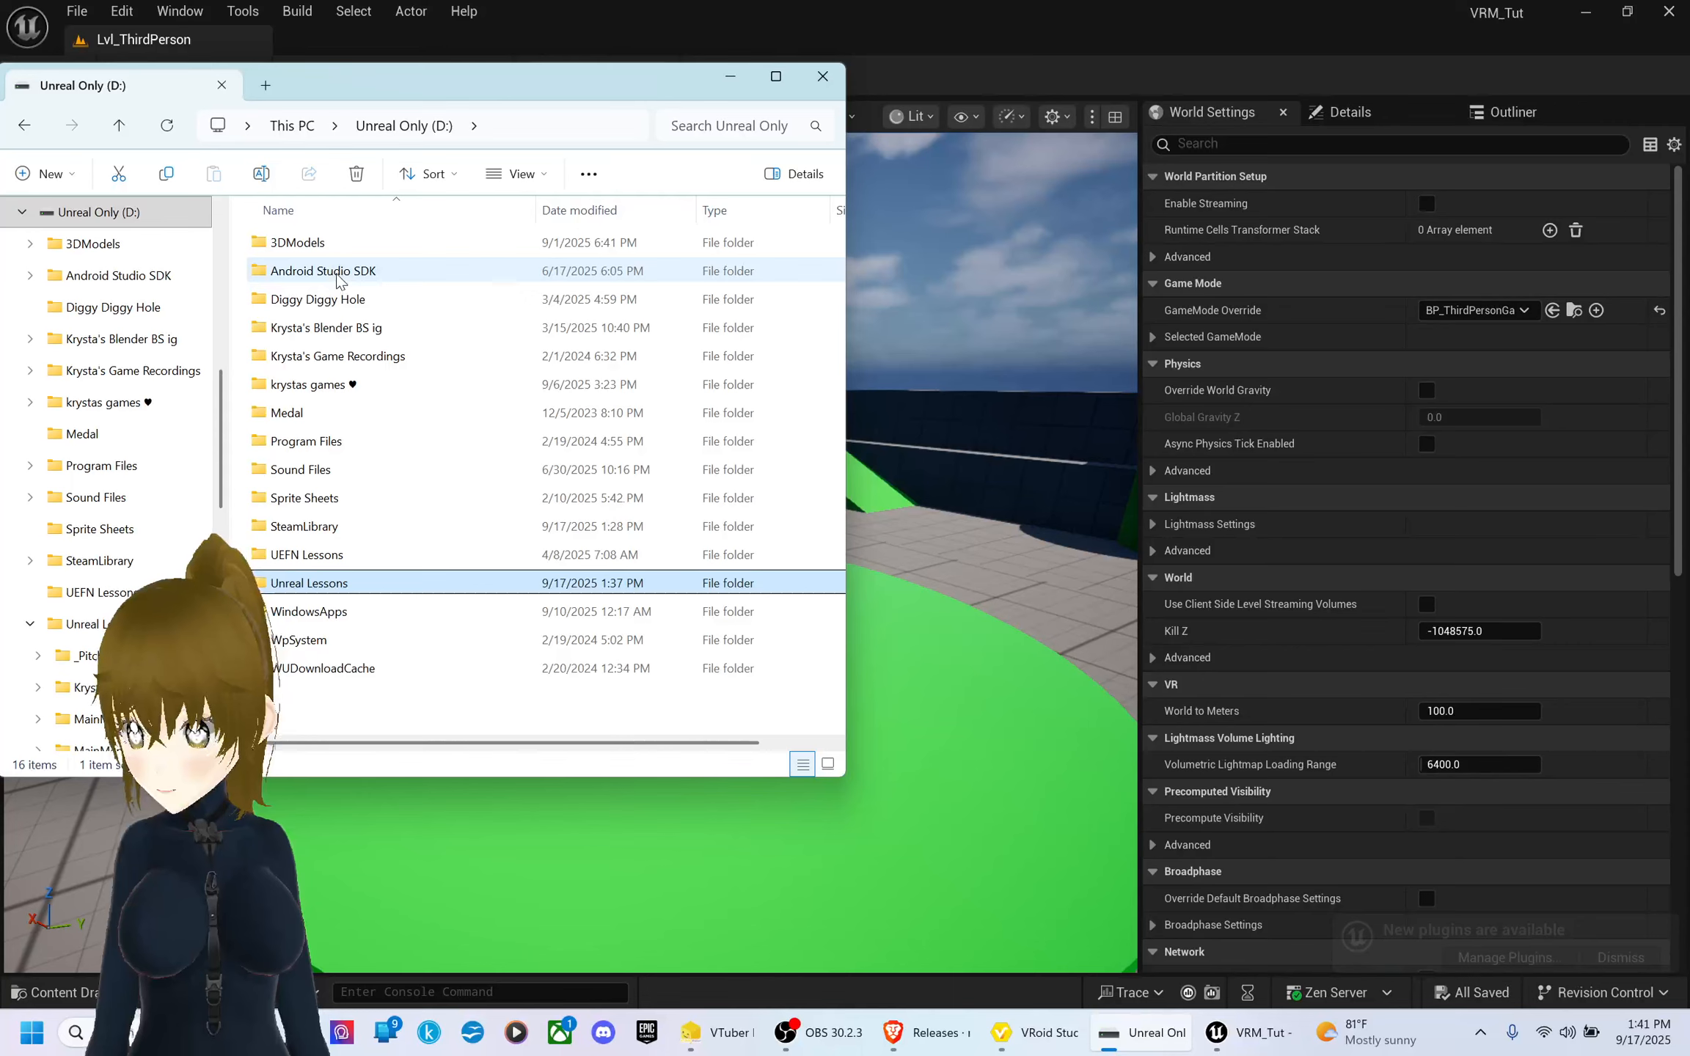
{"action": "double_click", "coordinate": [326, 248]}
{"action": "left_click", "coordinate": [298, 675]}
{"action": "double_click", "coordinate": [298, 675]}
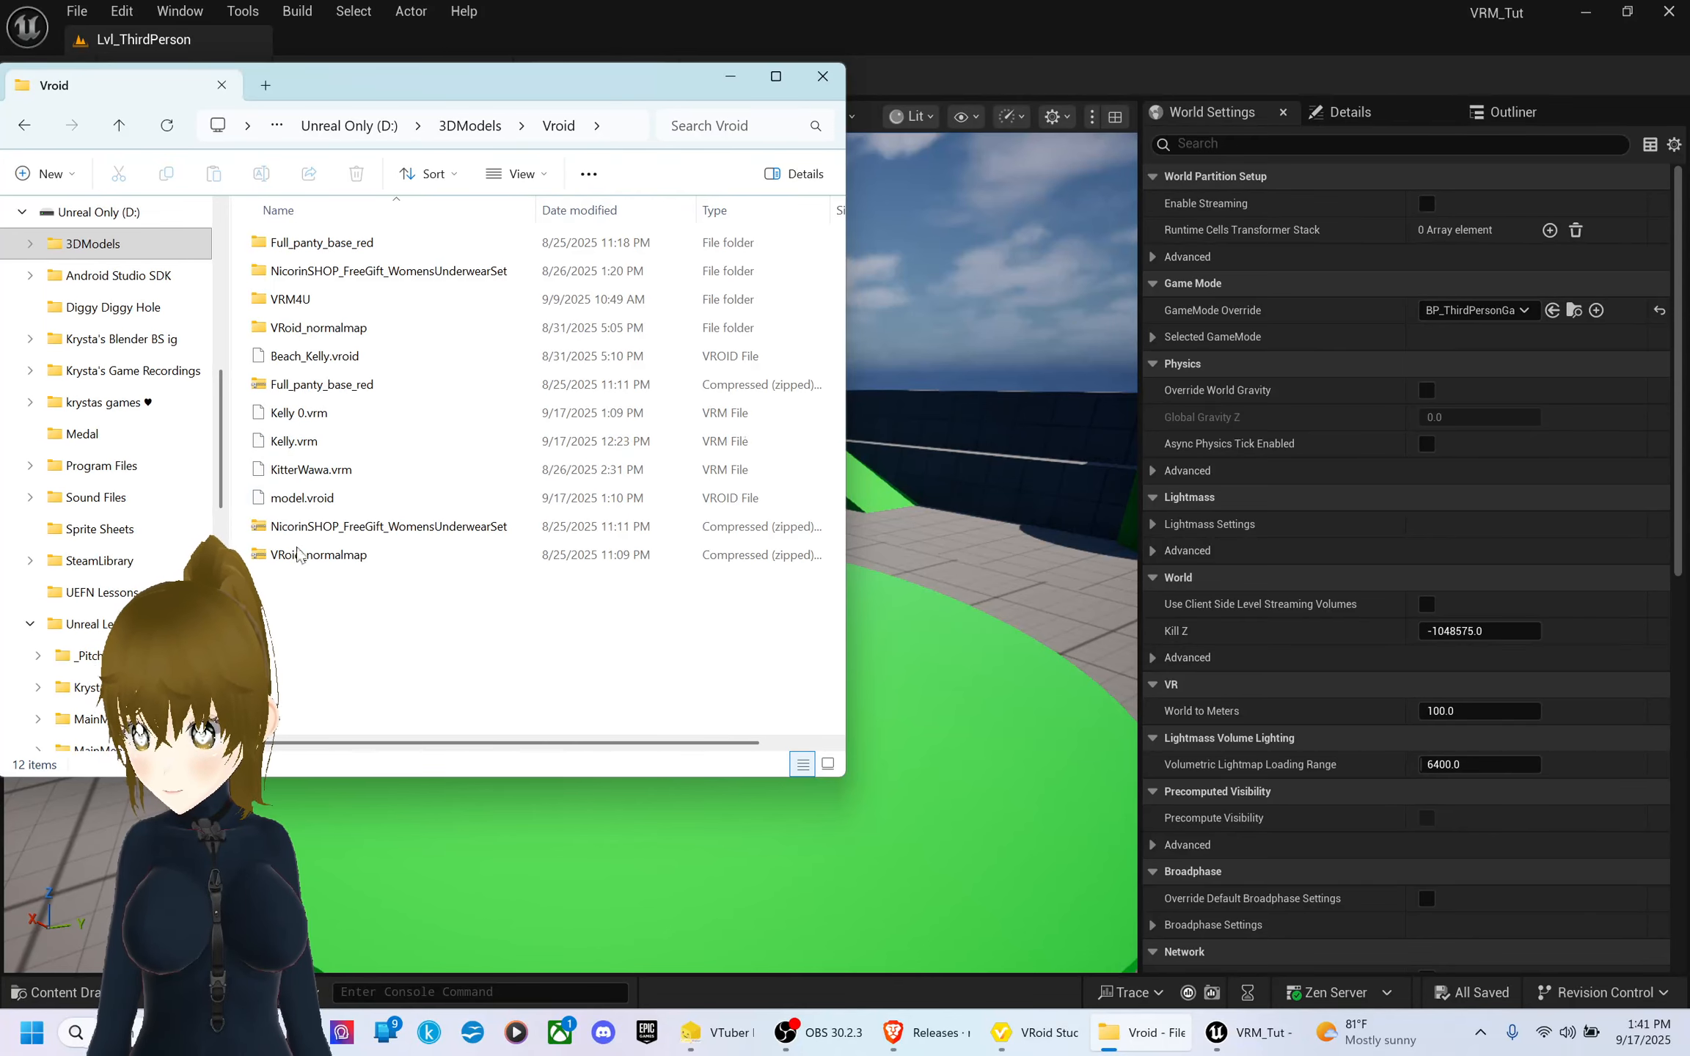
- Create a folder named VRM inside the project's Content/Characters folder
{"action": "left_click", "coordinate": [58, 992]}
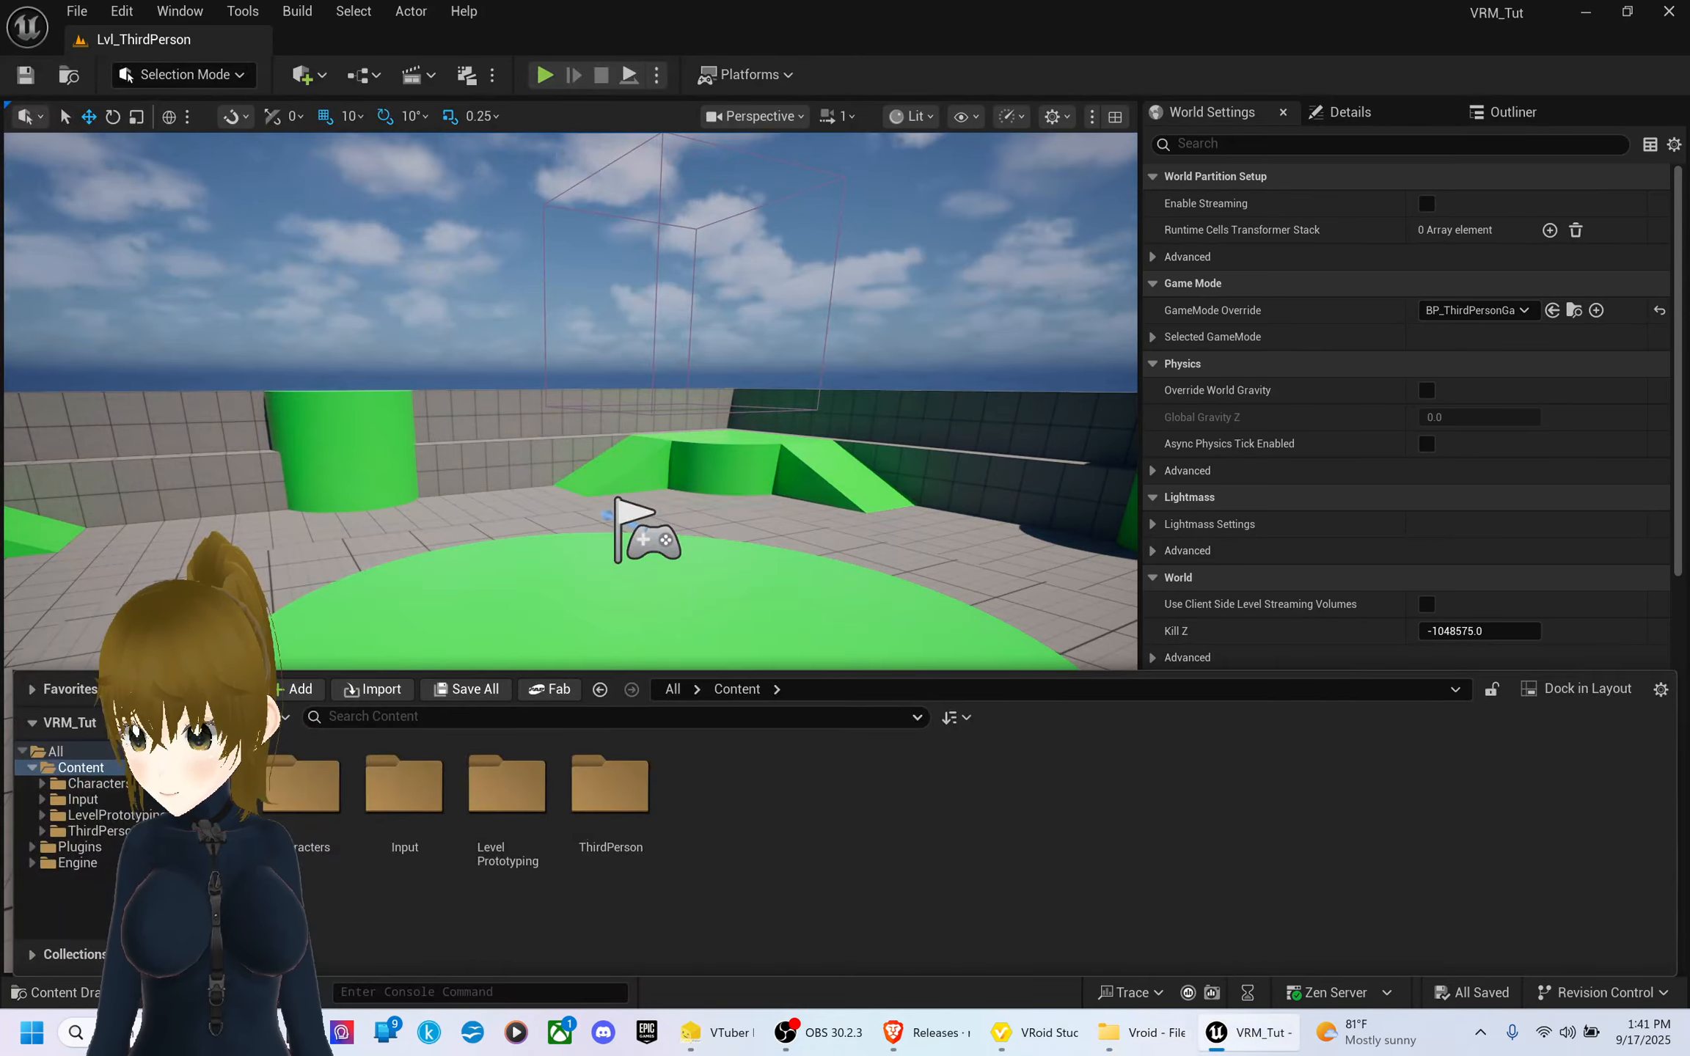
{"action": "double_click", "coordinate": [318, 780]}
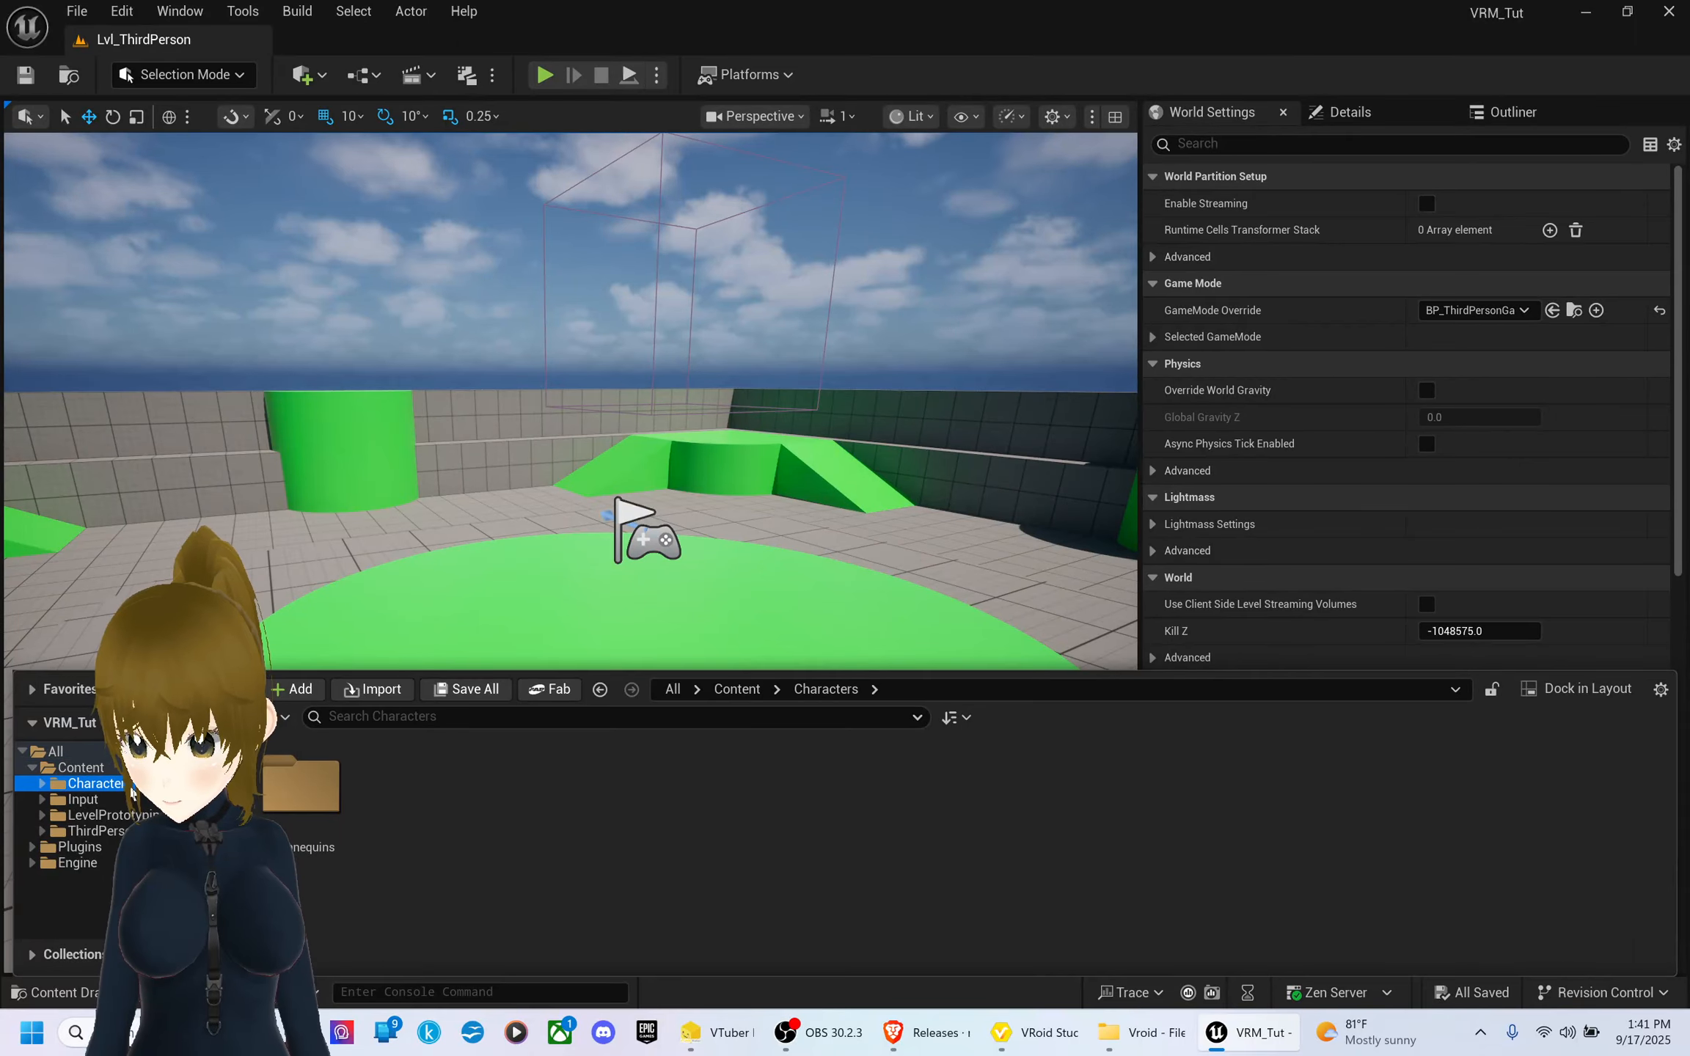
{"action": "right_click", "coordinate": [422, 810]}
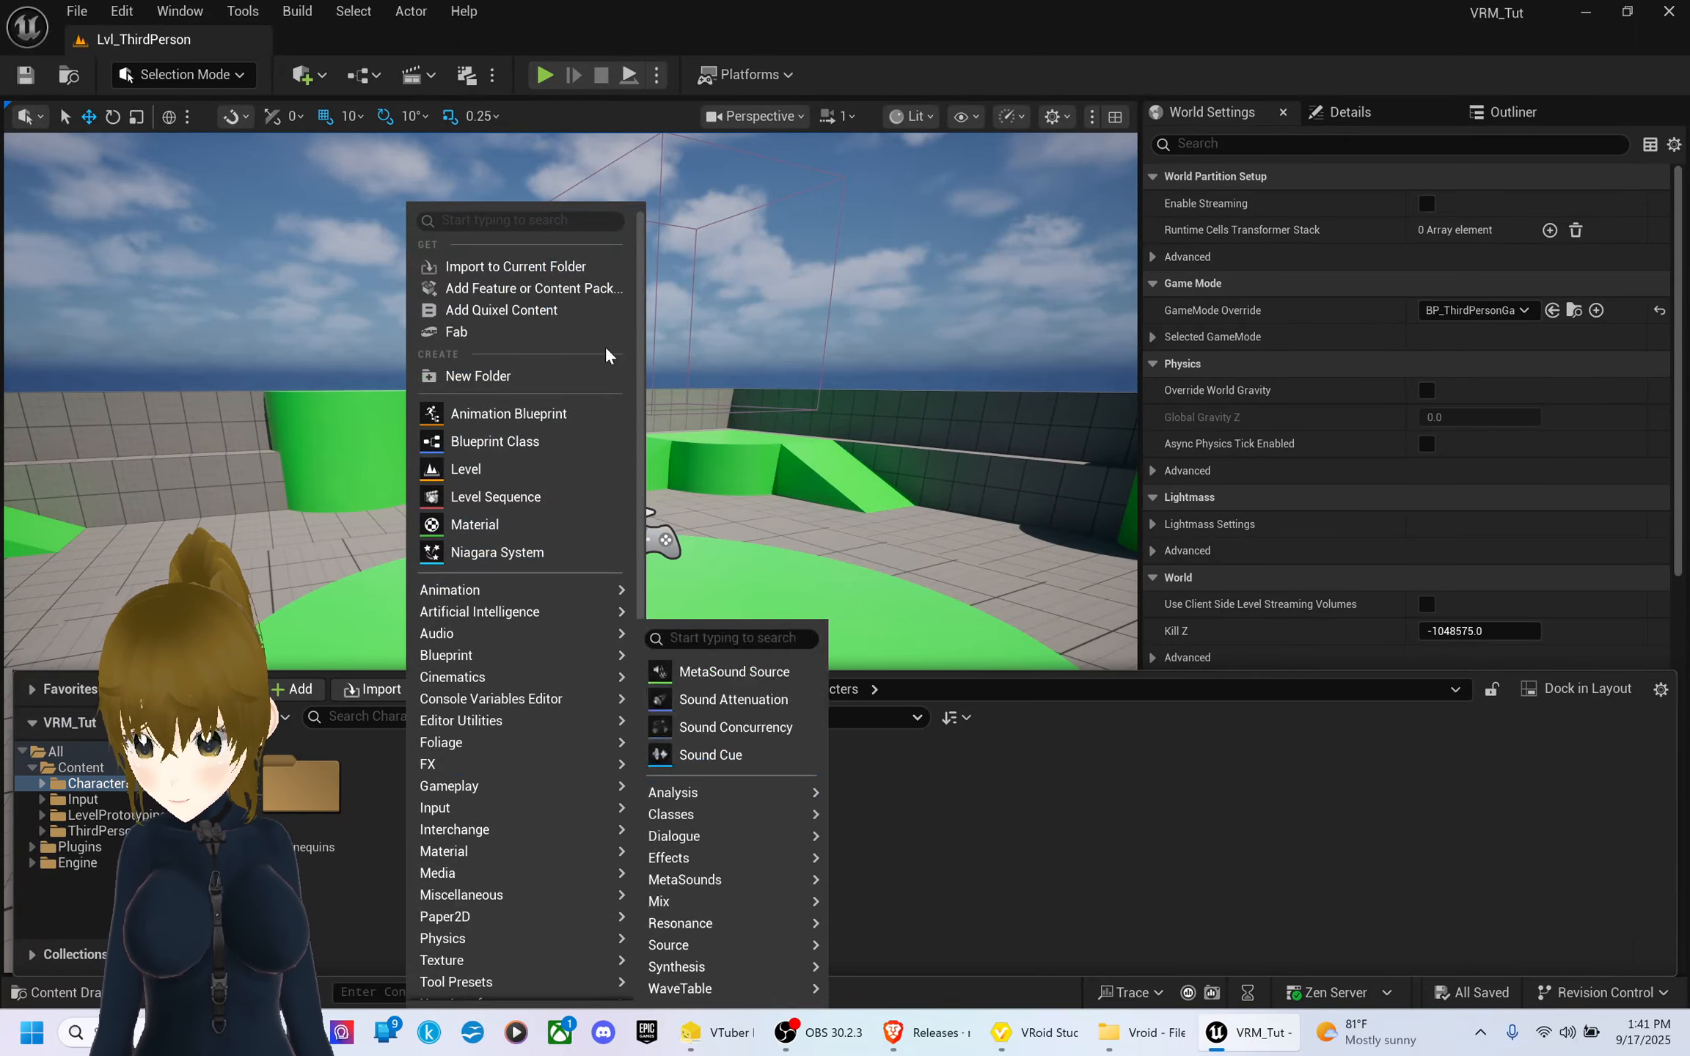
{"action": "left_click", "coordinate": [517, 380]}
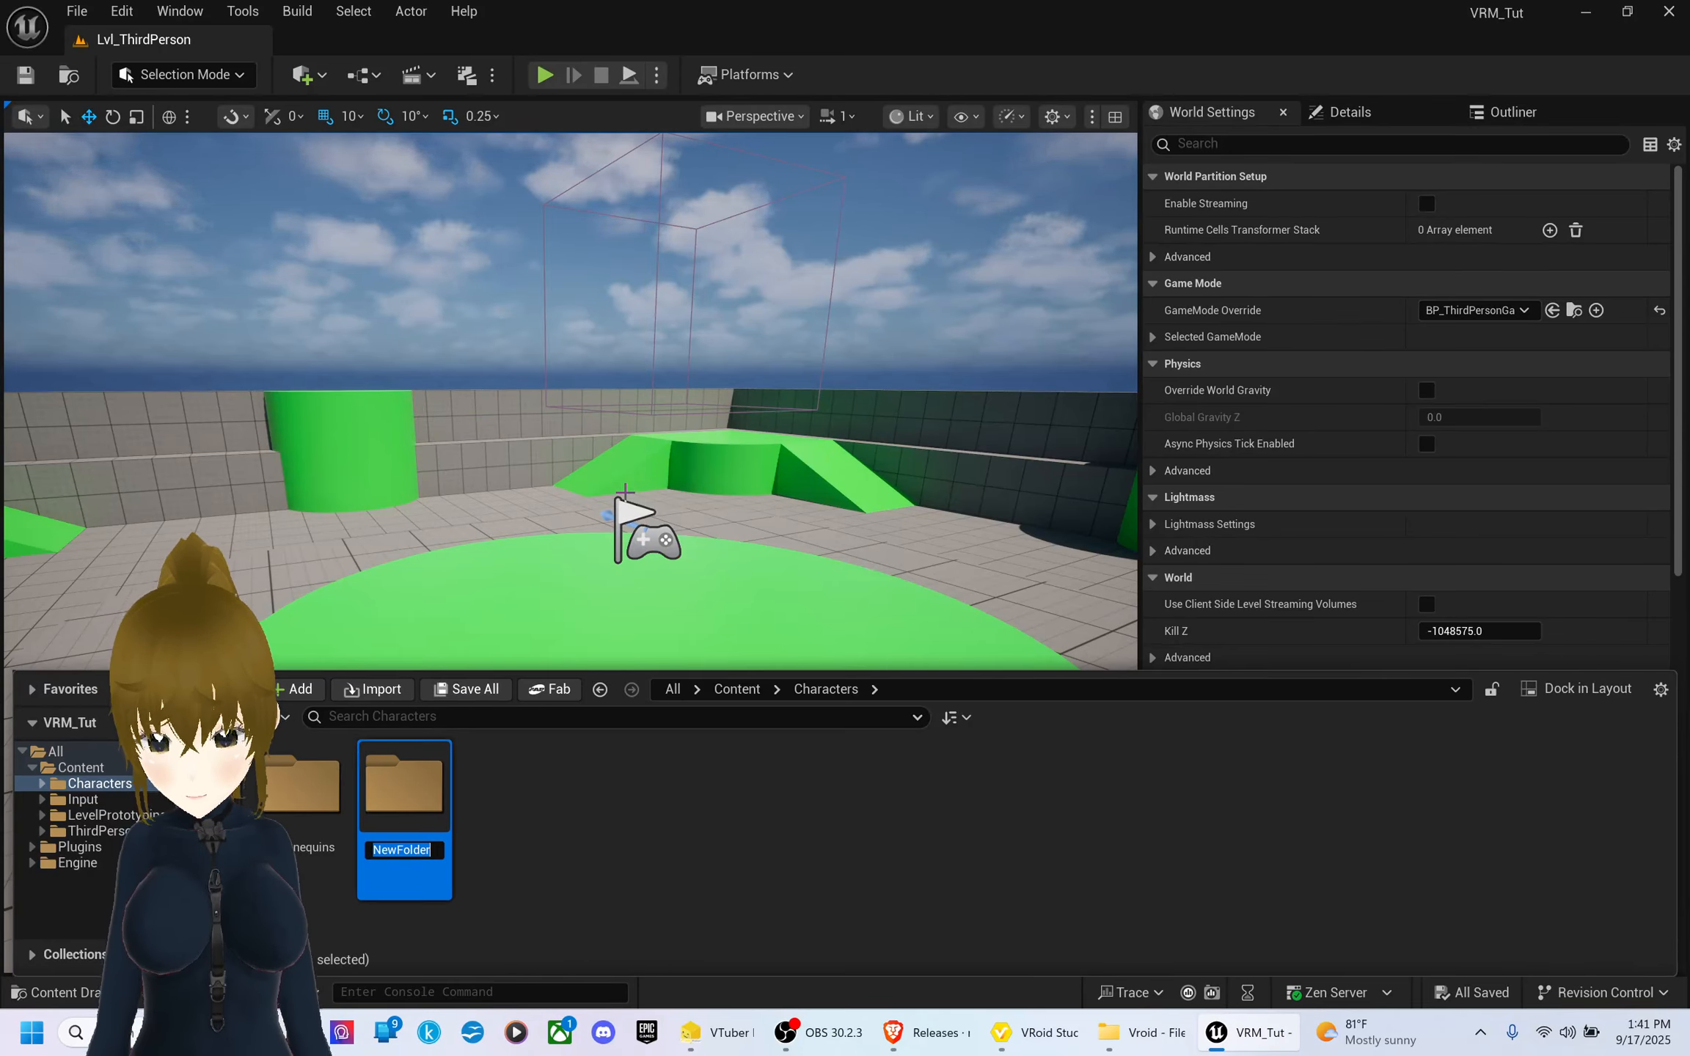
{"action": "type", "text": "VRM"}
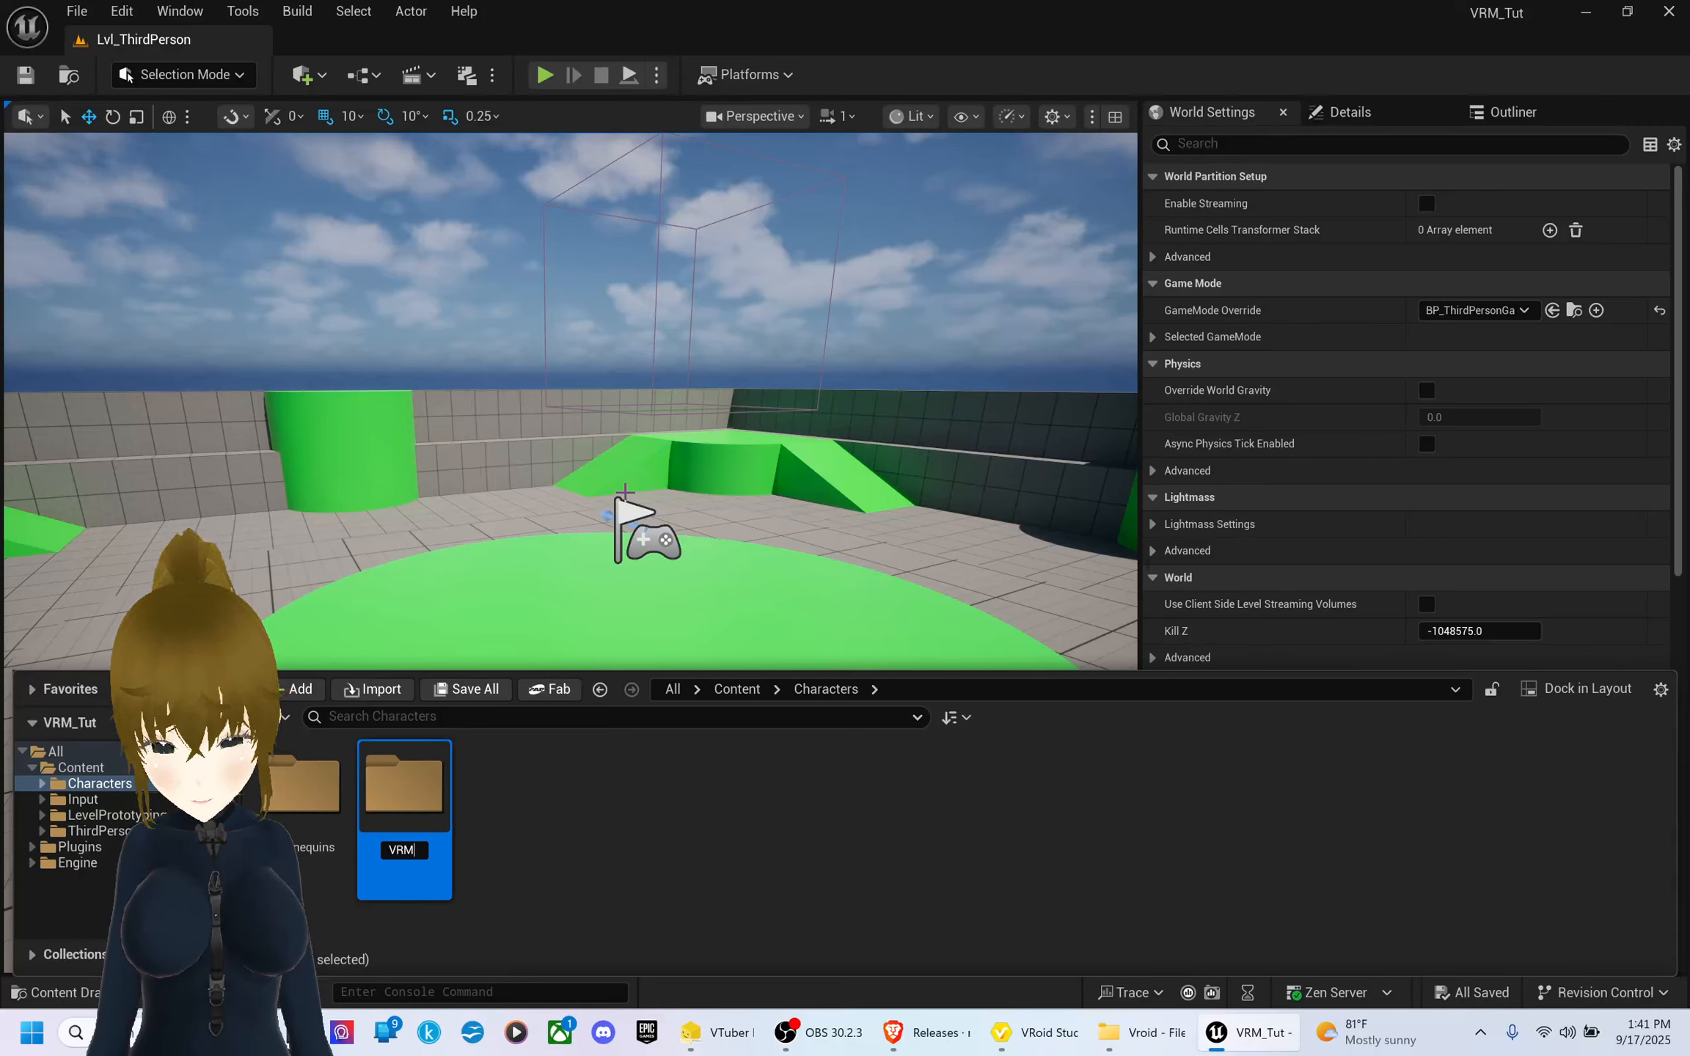
{"action": "key", "text": "Return"}
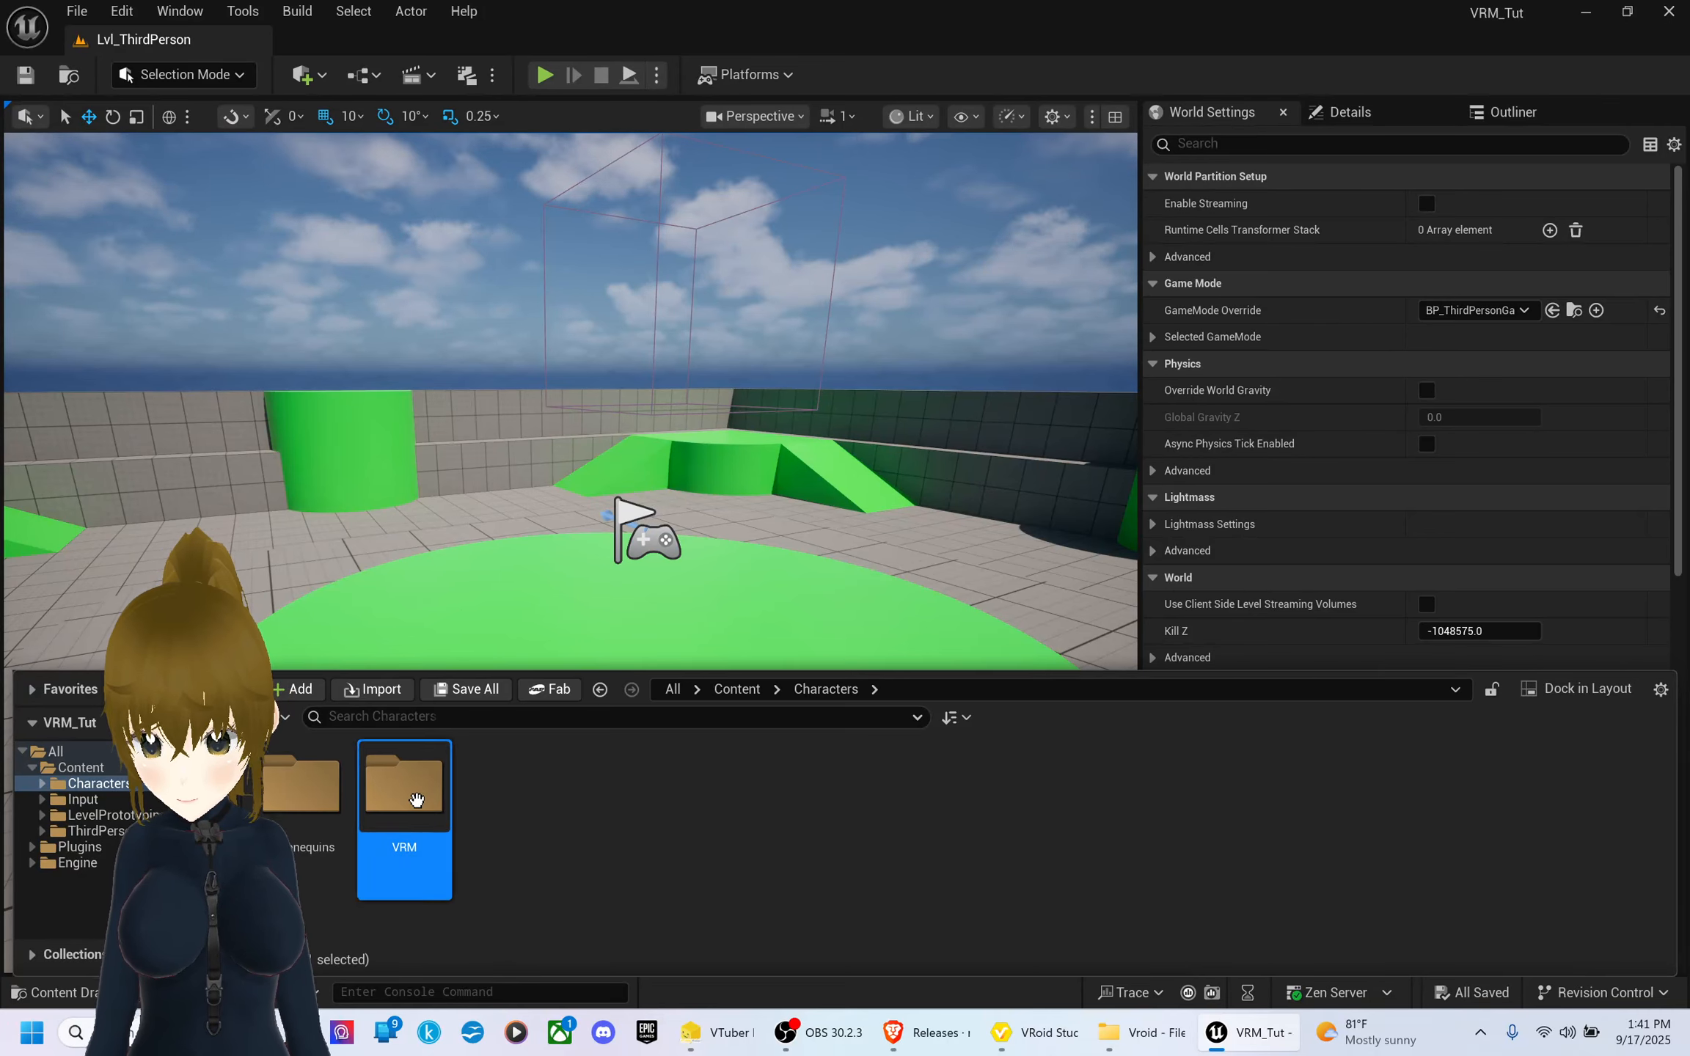
- Create a folder named Kelly inside the VRM folder and open it
{"action": "double_click", "coordinate": [381, 789]}
{"action": "right_click", "coordinate": [355, 781]}
{"action": "left_click", "coordinate": [428, 376]}
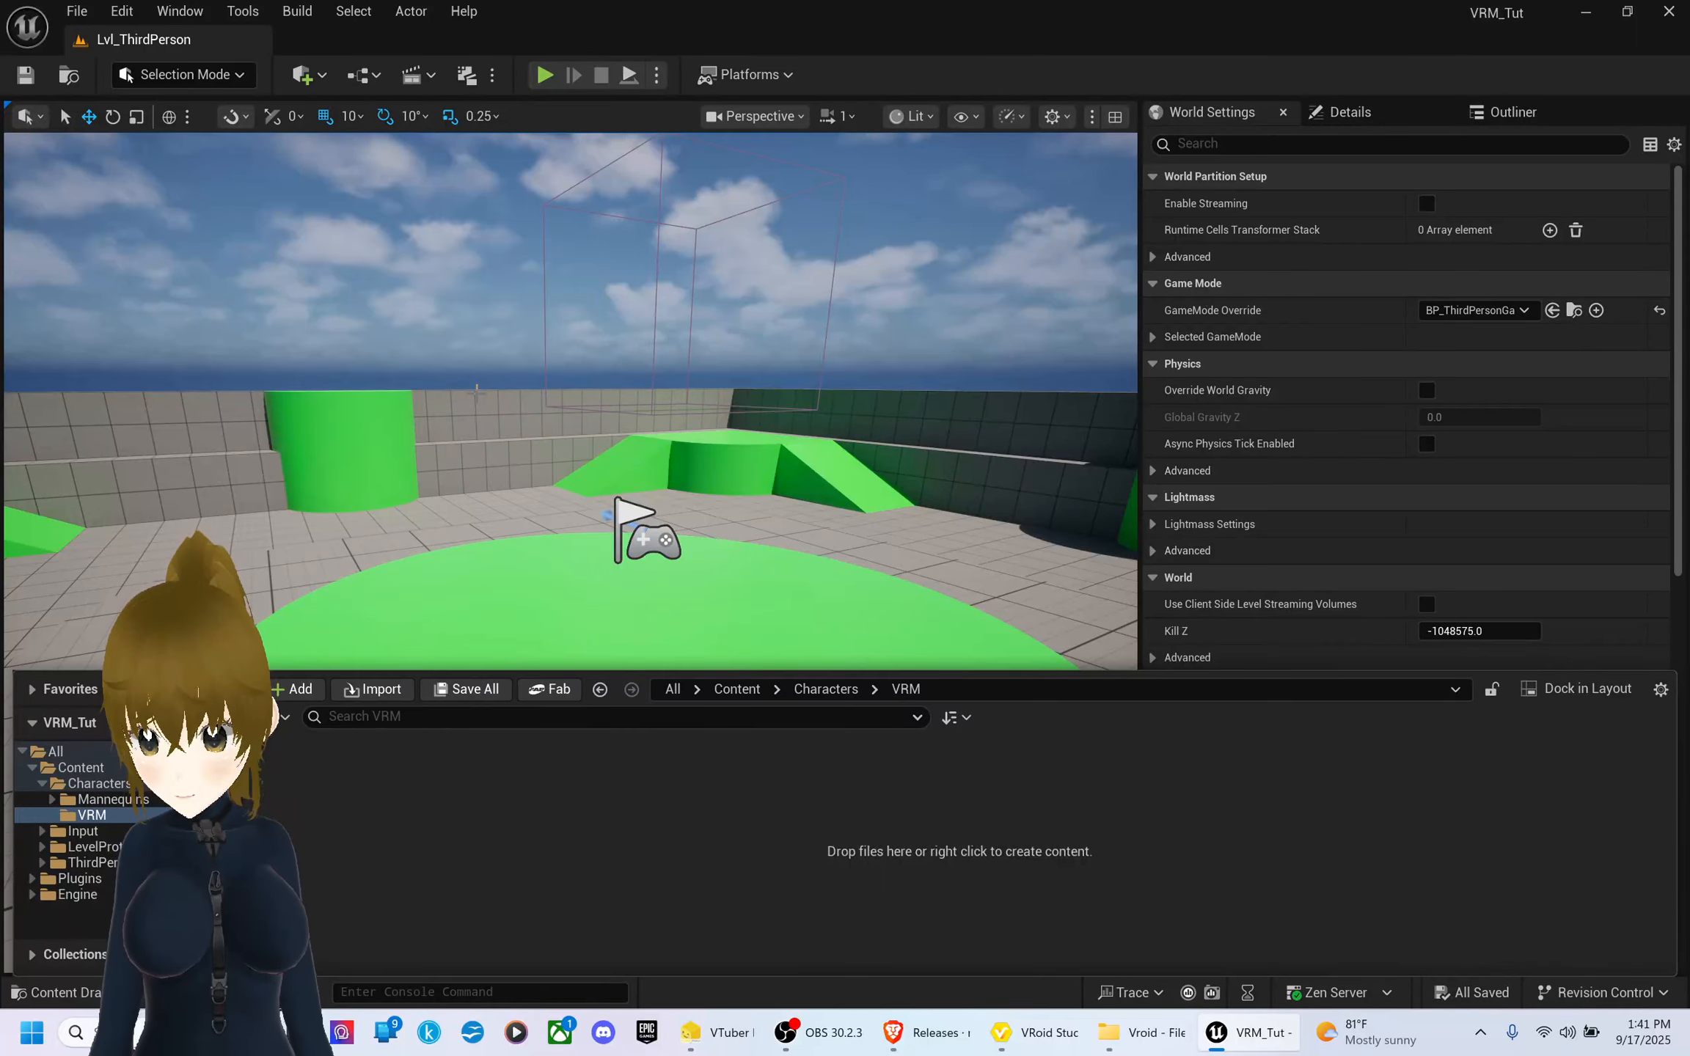
{"action": "type", "text": "Kelly"}
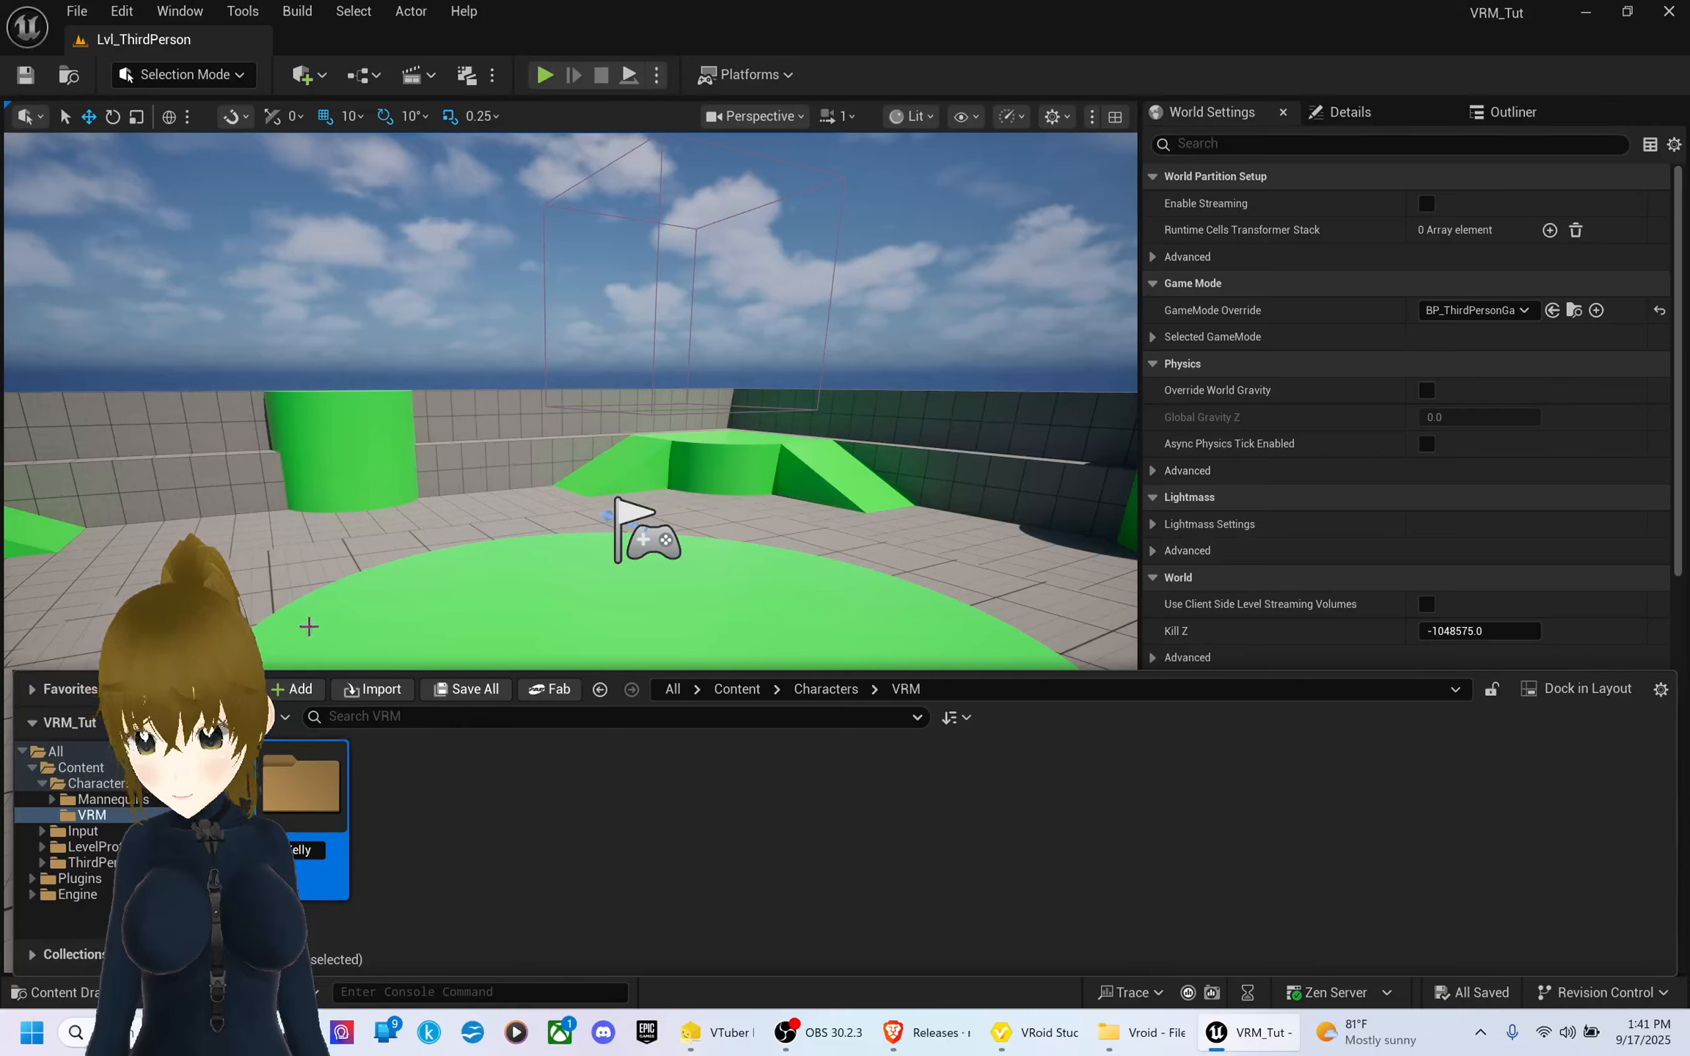
{"action": "key", "text": "Return"}
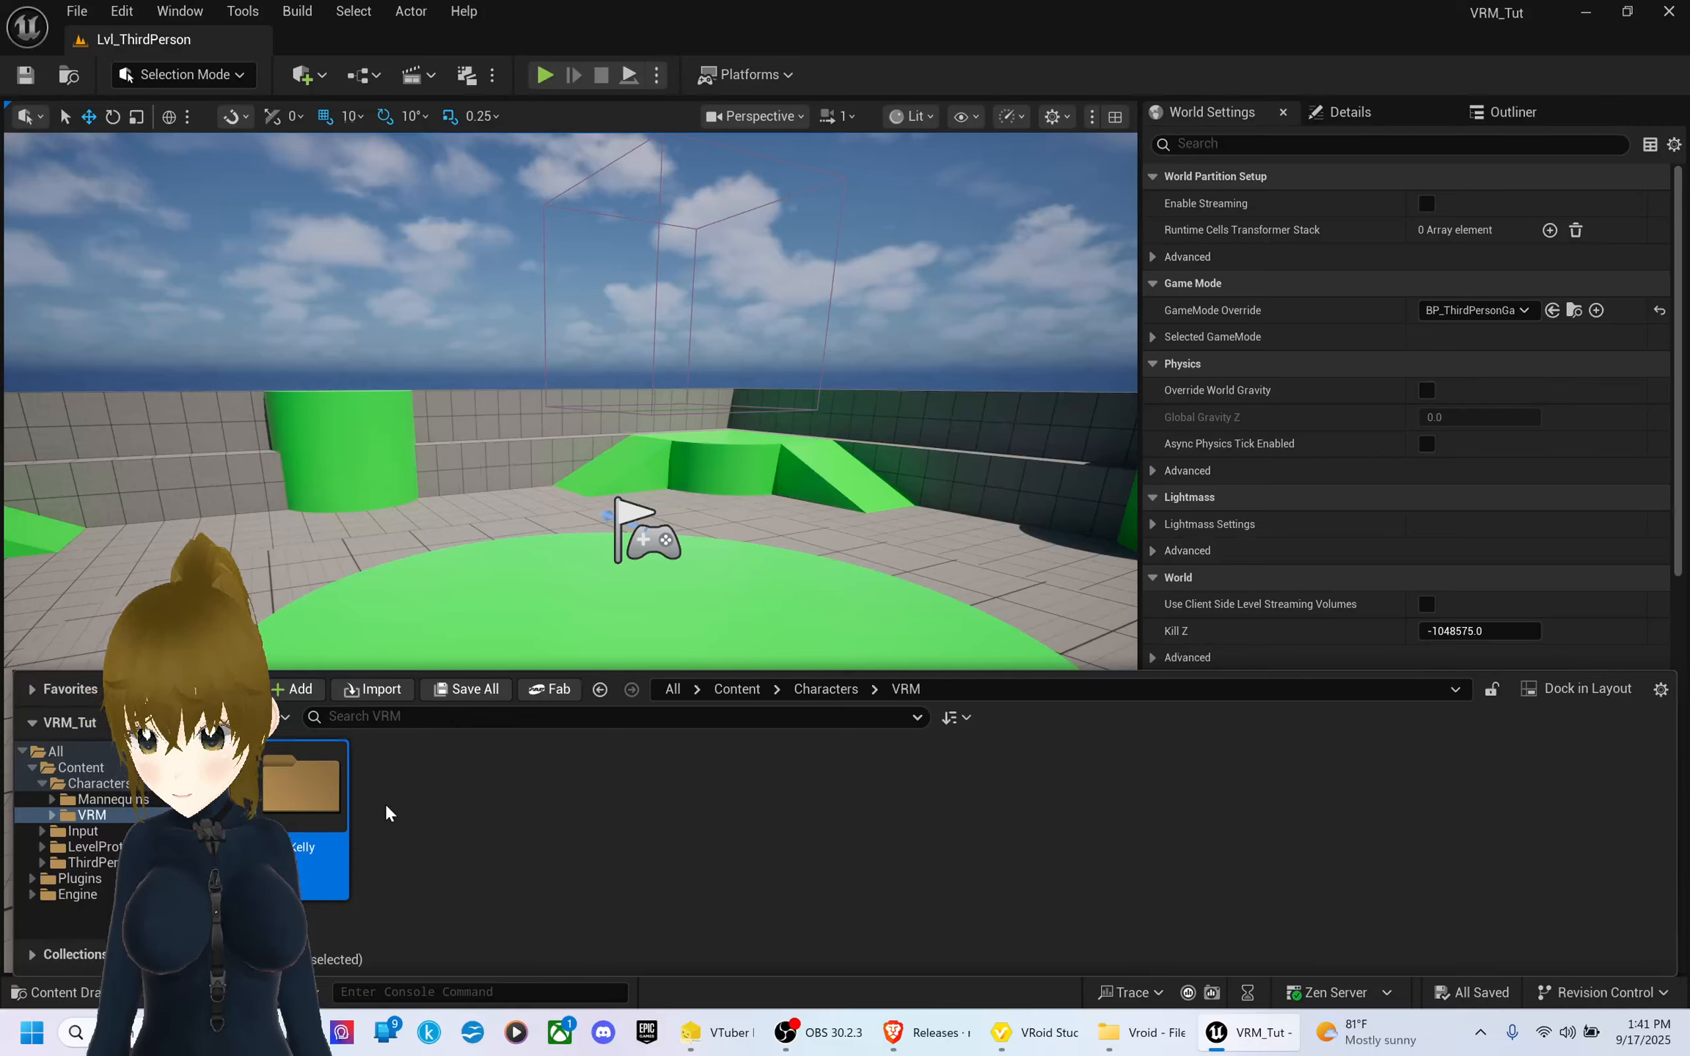
{"action": "double_click", "coordinate": [297, 785]}
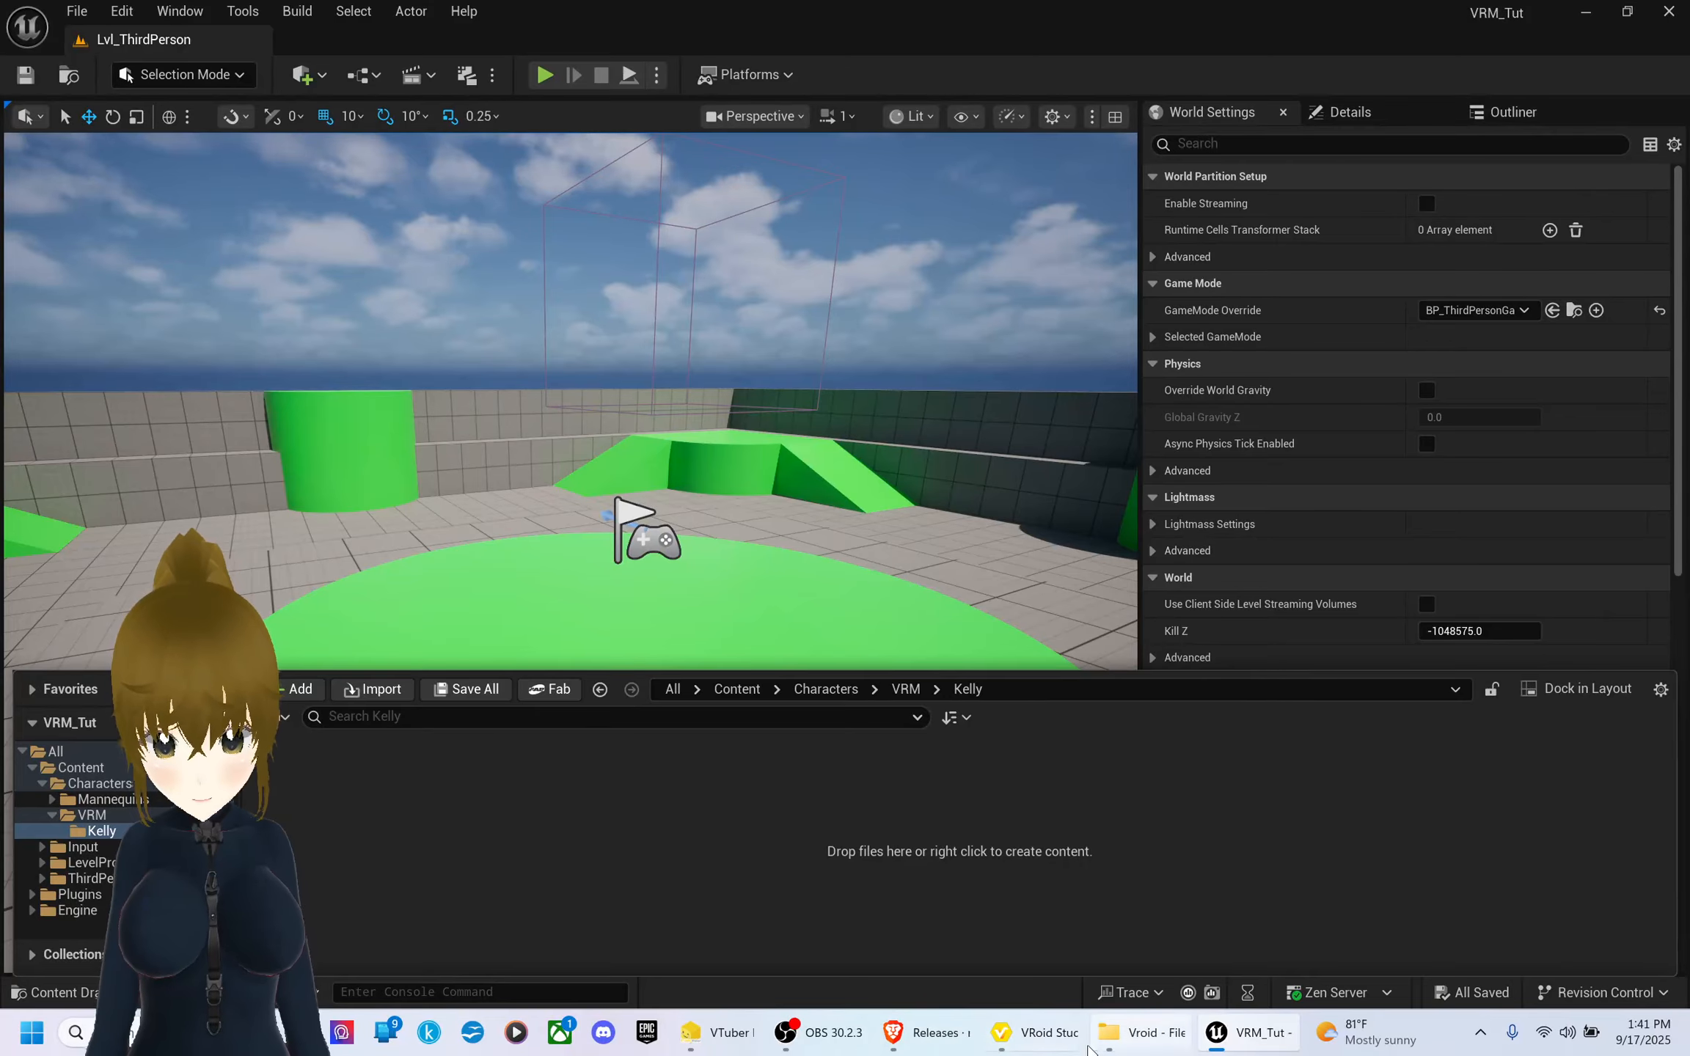
- Import Kelly.vrm from the Vroid folder on drive D into the Kelly folder with the default import options, and save all the new assets
{"action": "left_click", "coordinate": [1133, 1034]}
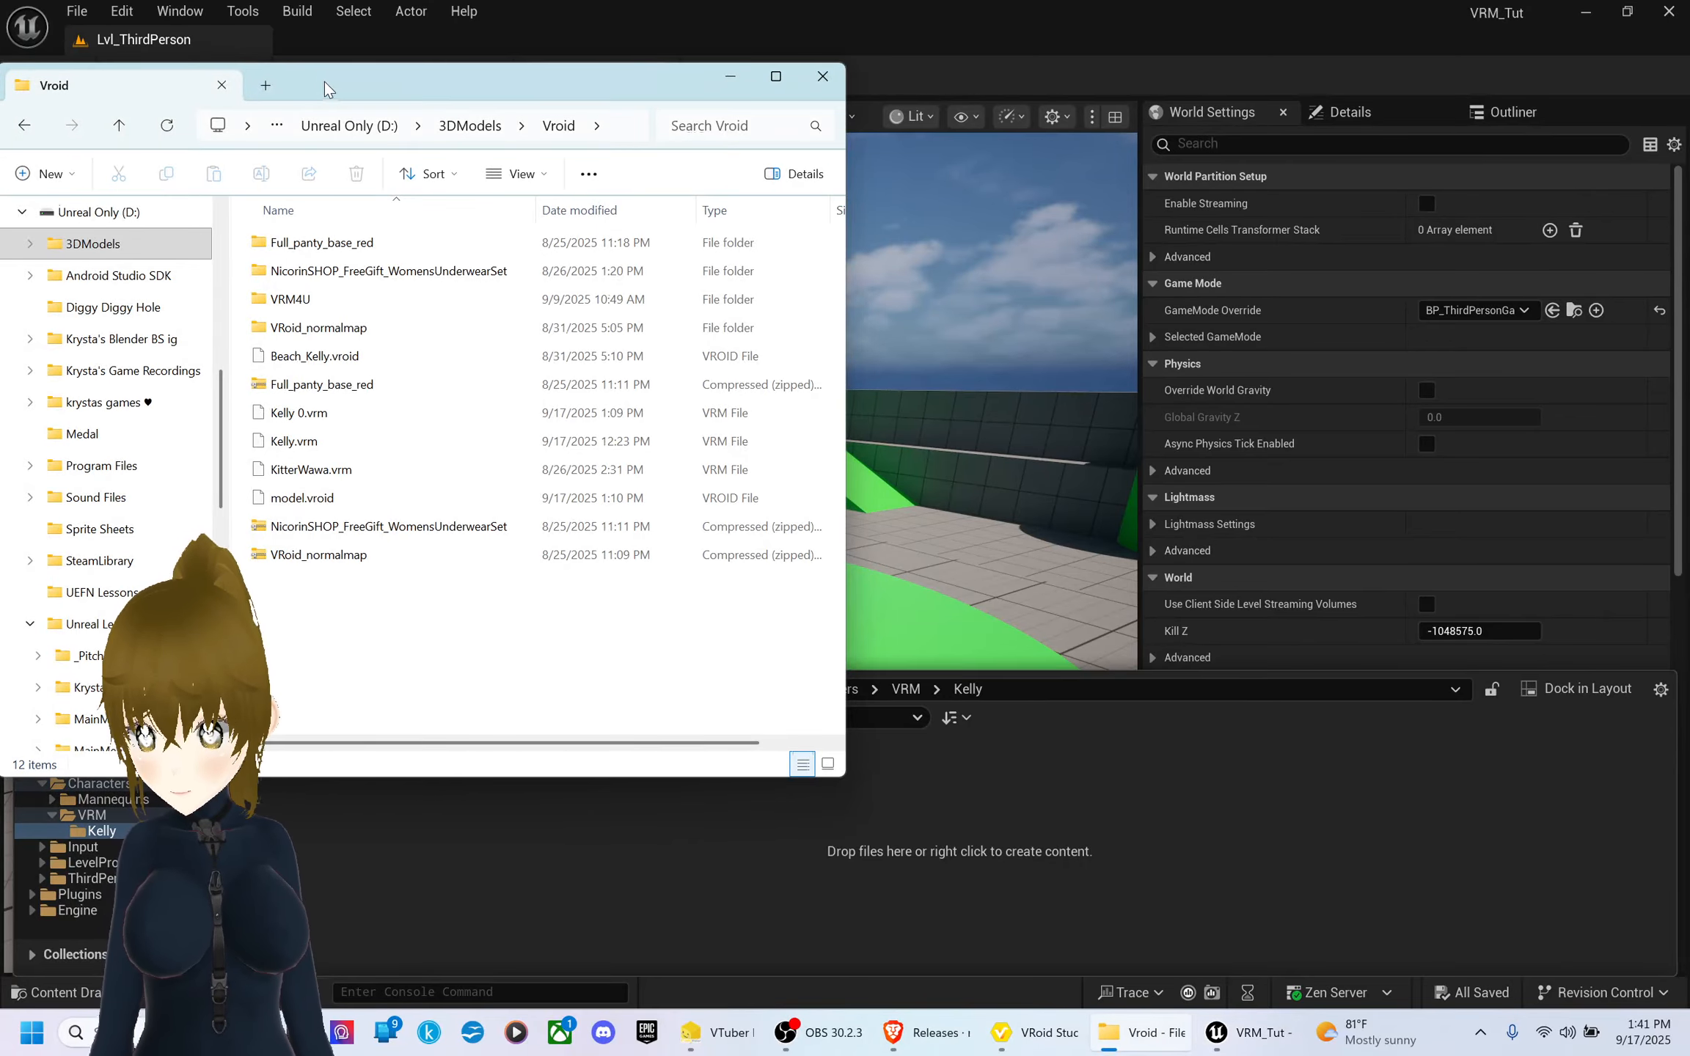
{"action": "left_click_drag", "start_coordinate": [327, 86], "coordinate": [1155, 79]}
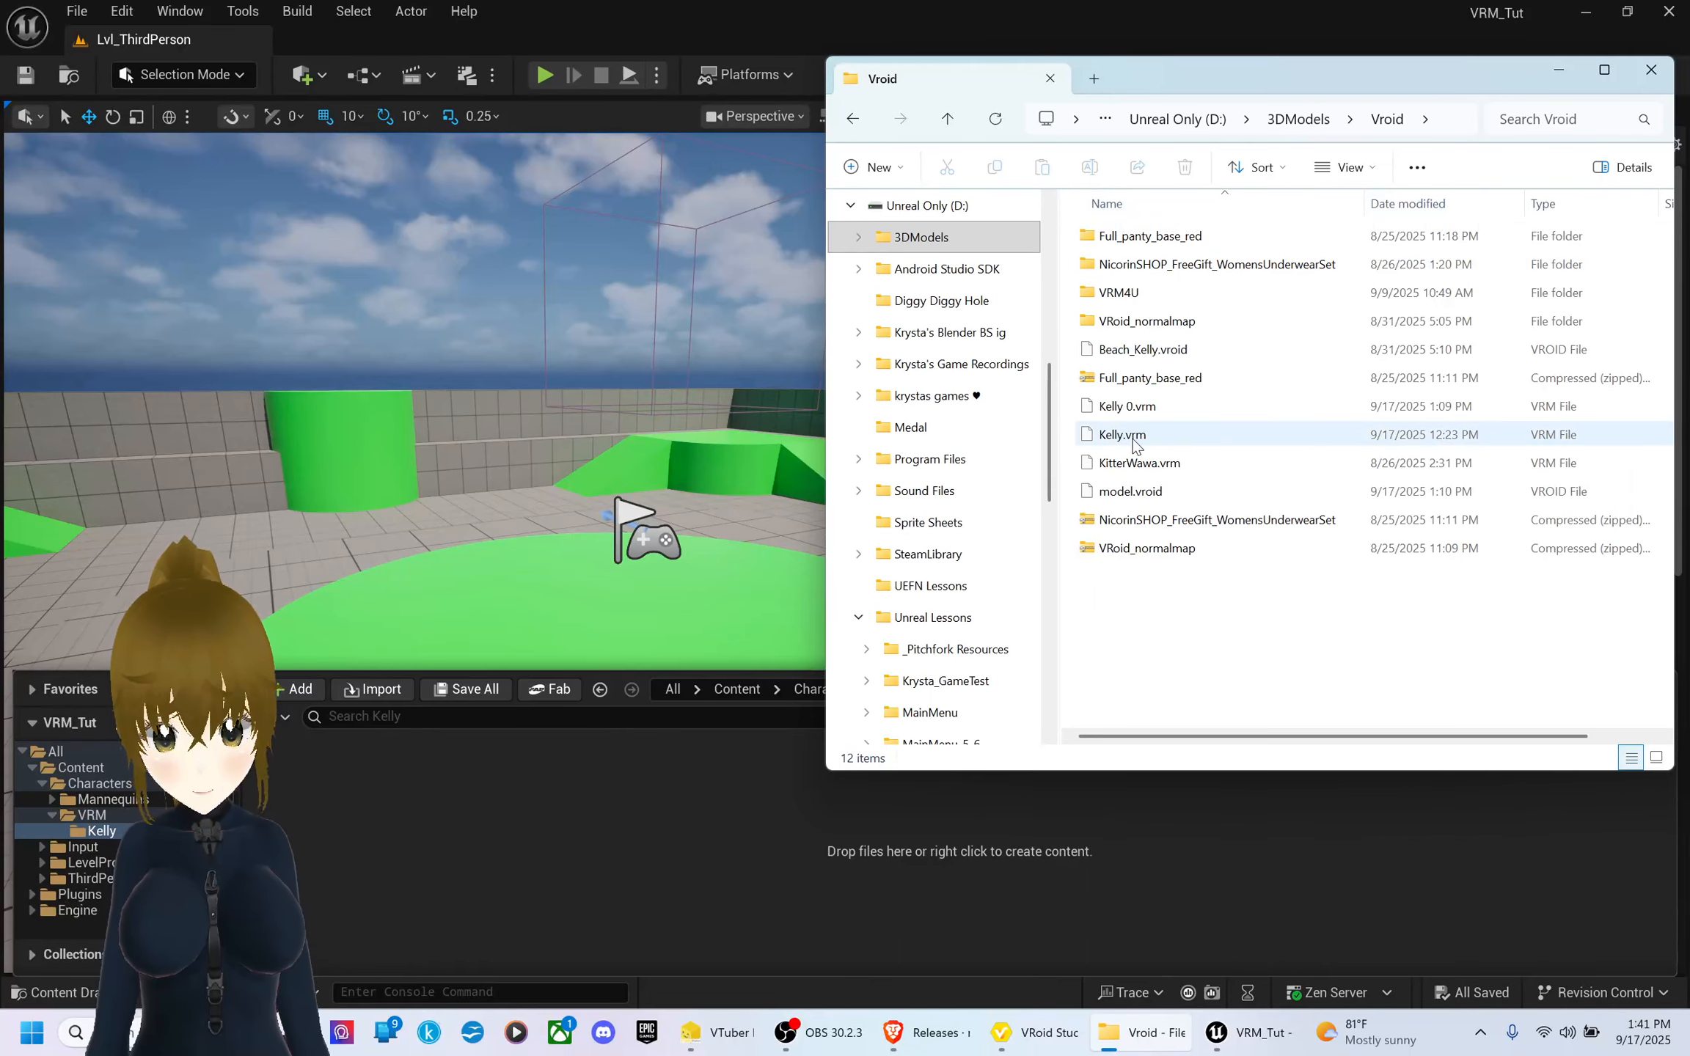
{"action": "left_click_drag", "start_coordinate": [1133, 440], "coordinate": [340, 811]}
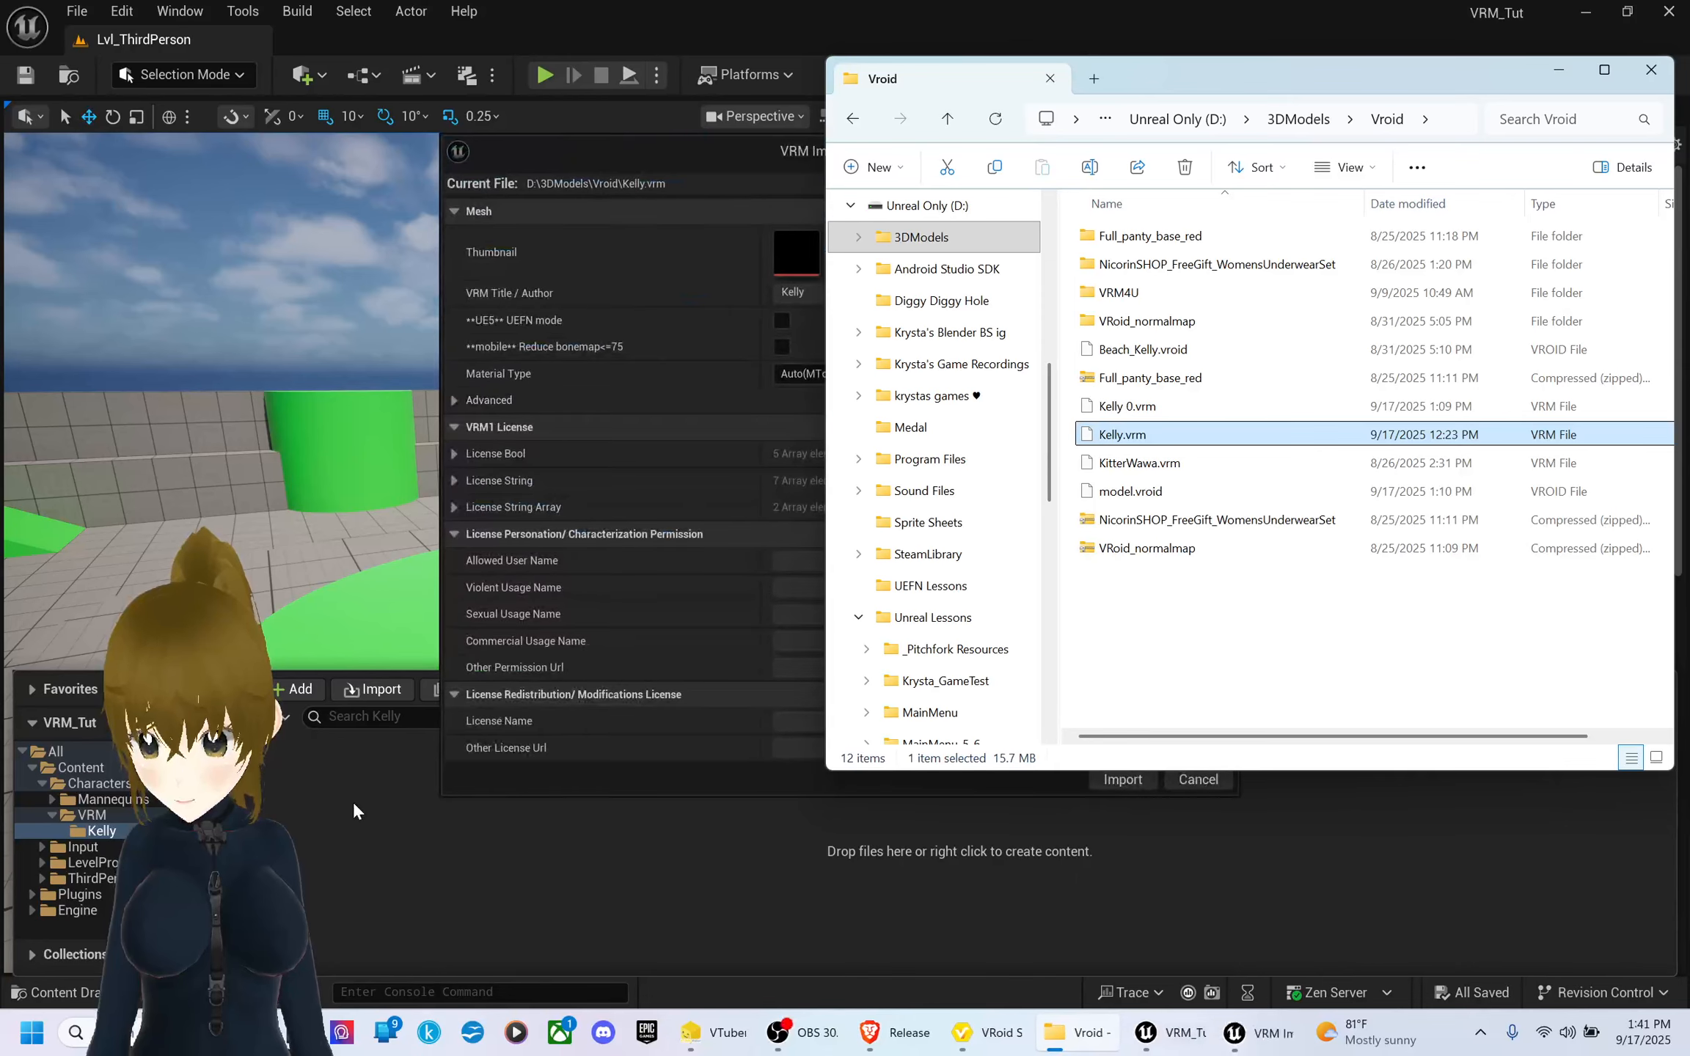
{"action": "left_click", "coordinate": [1647, 71]}
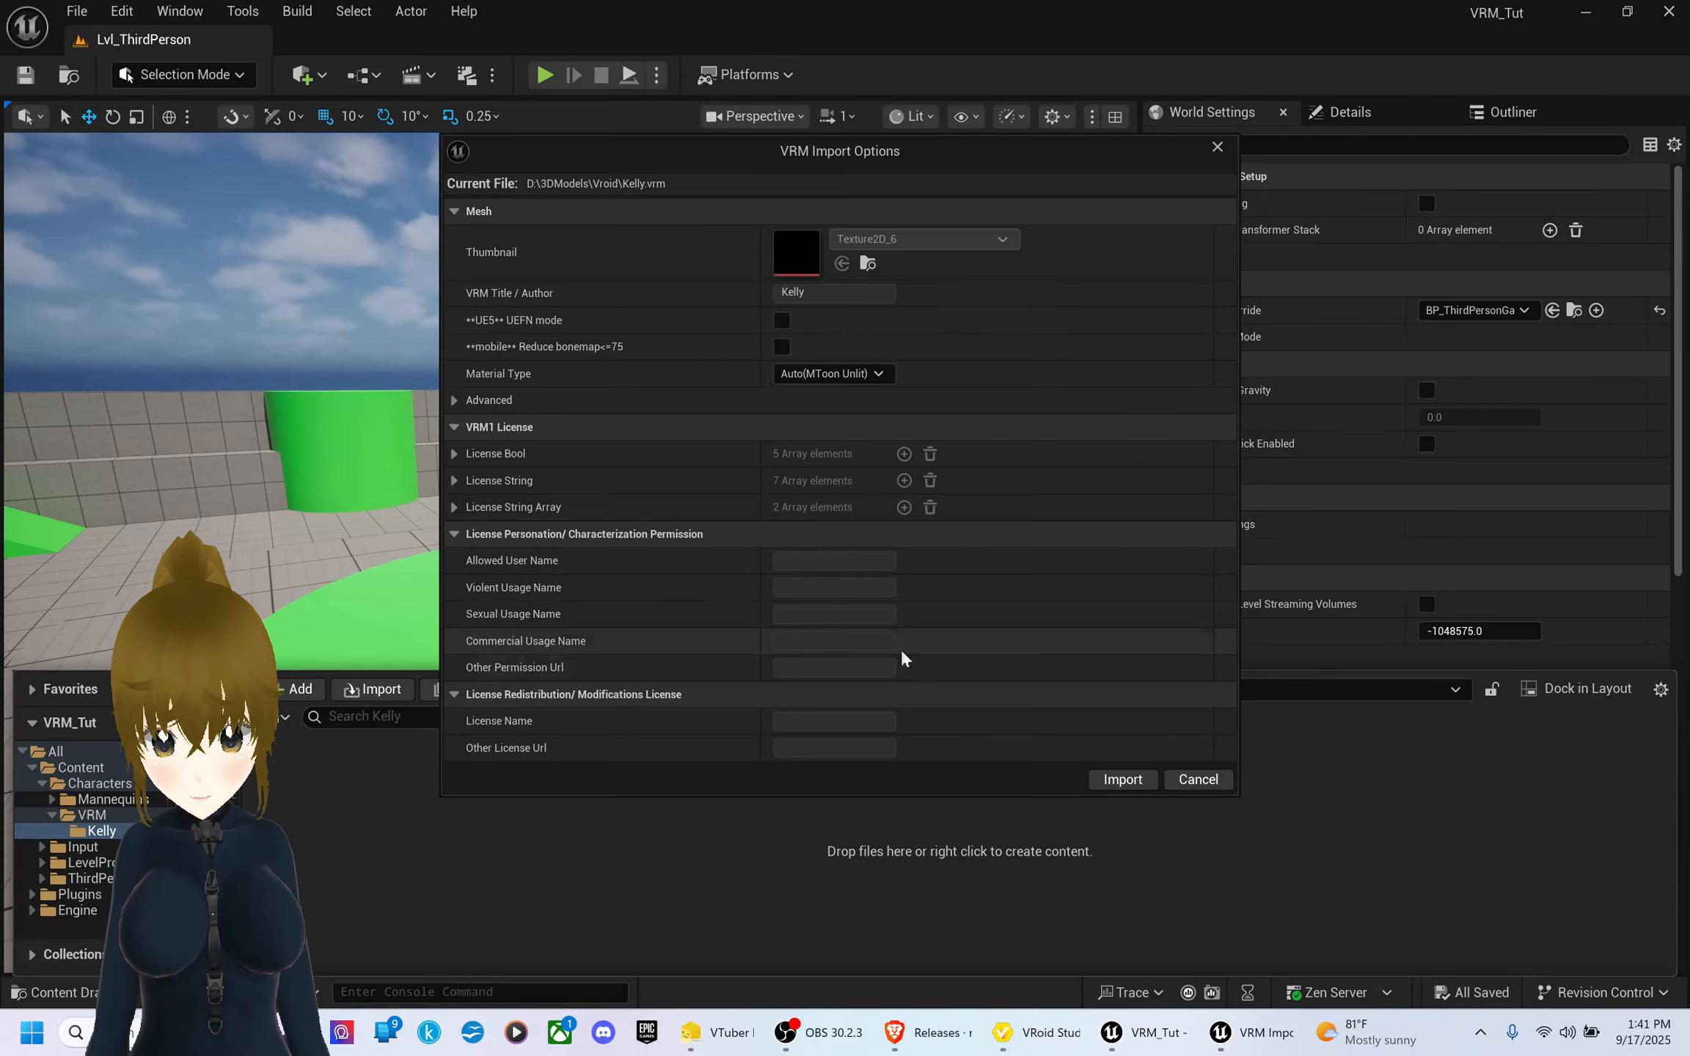
{"action": "left_click", "coordinate": [1121, 781]}
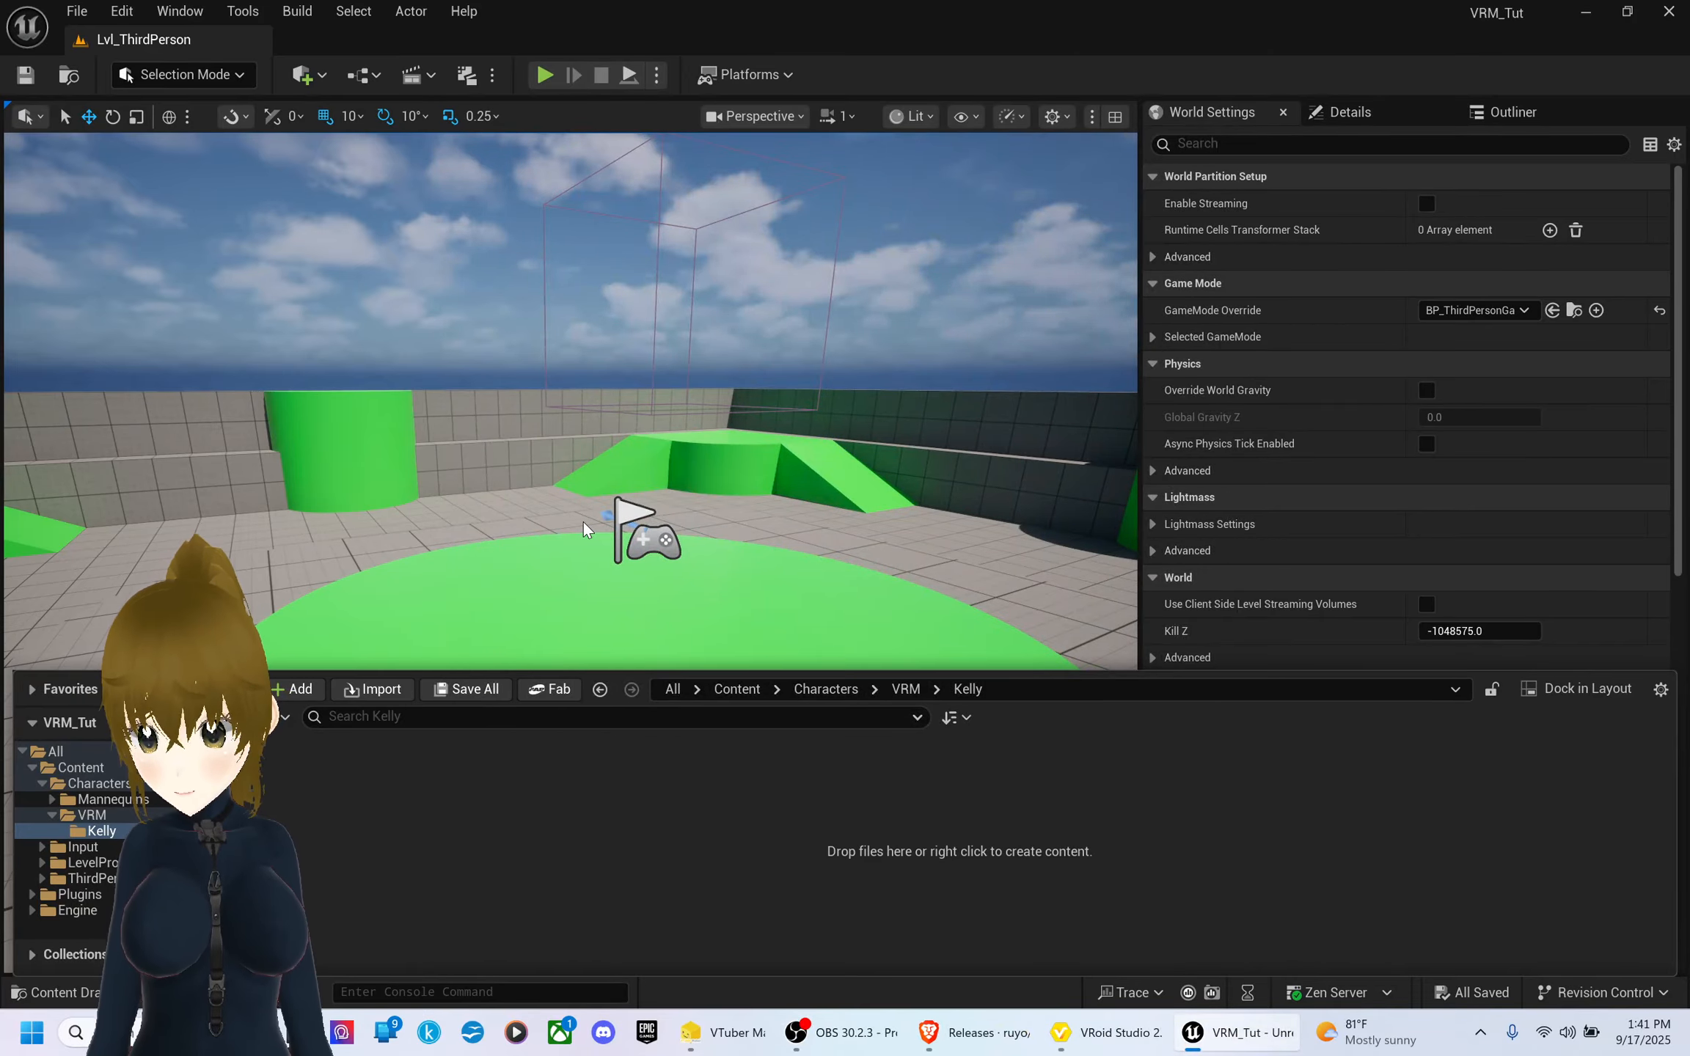
{"action": "left_click", "coordinate": [467, 690]}
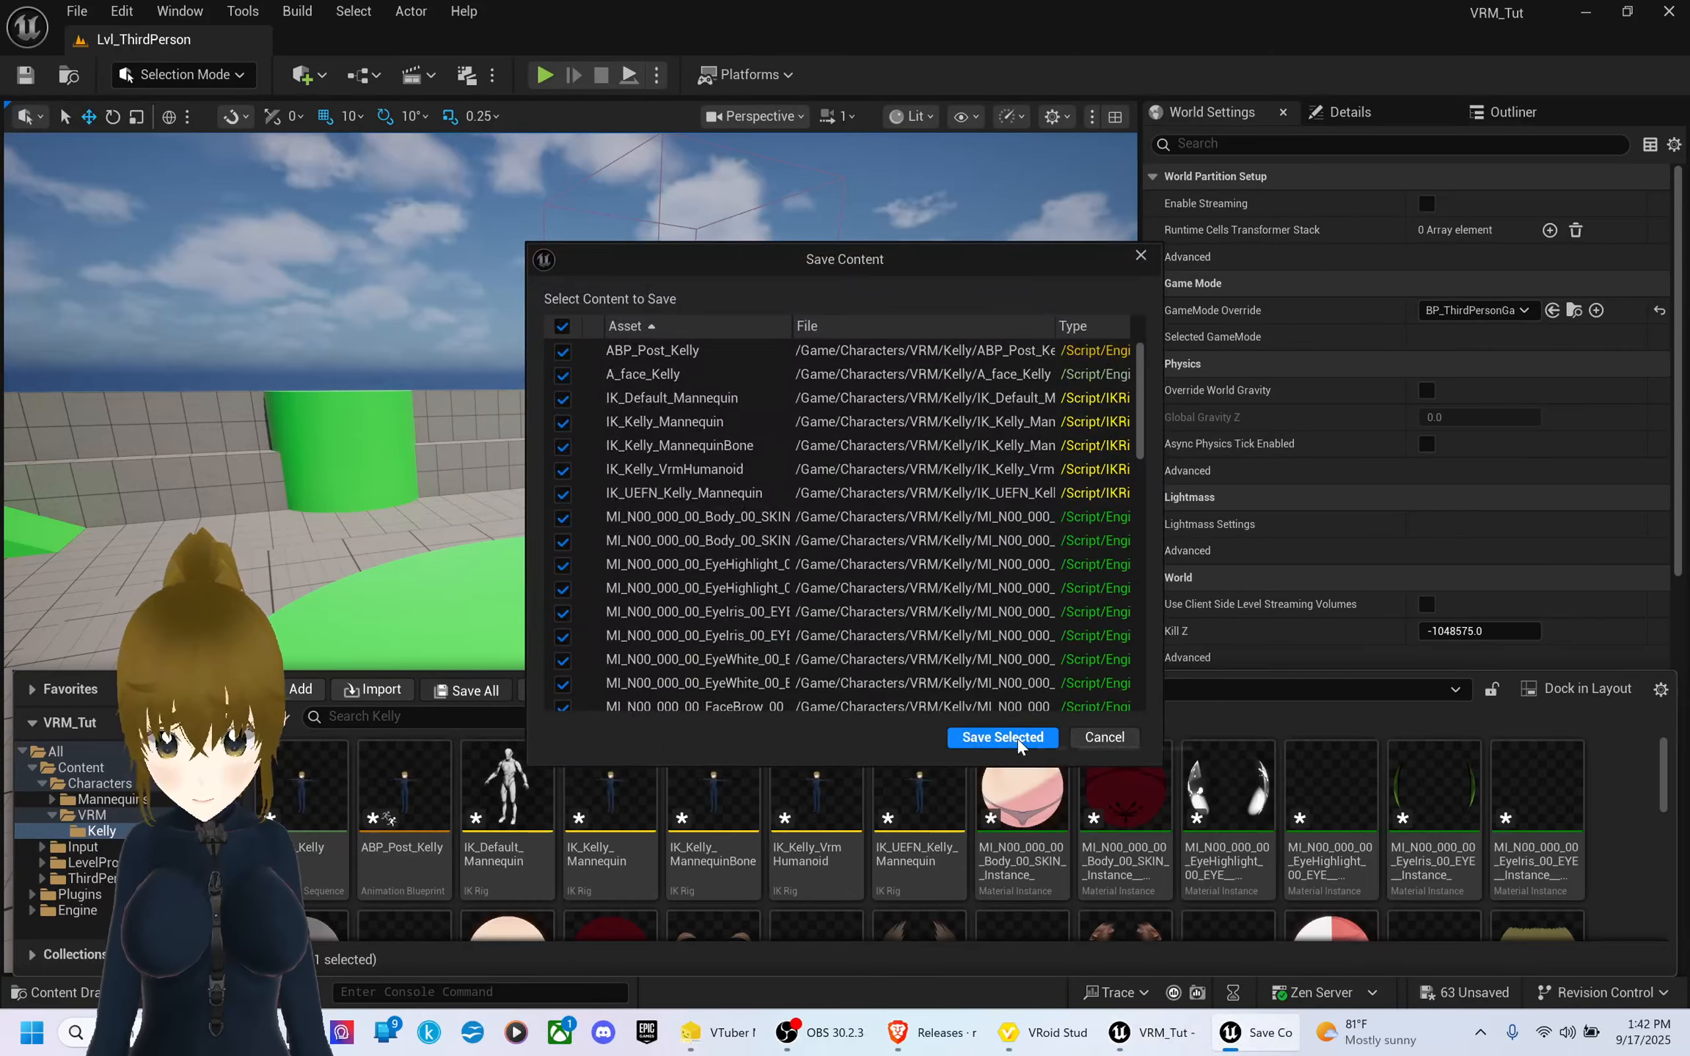
{"action": "left_click", "coordinate": [1002, 737]}
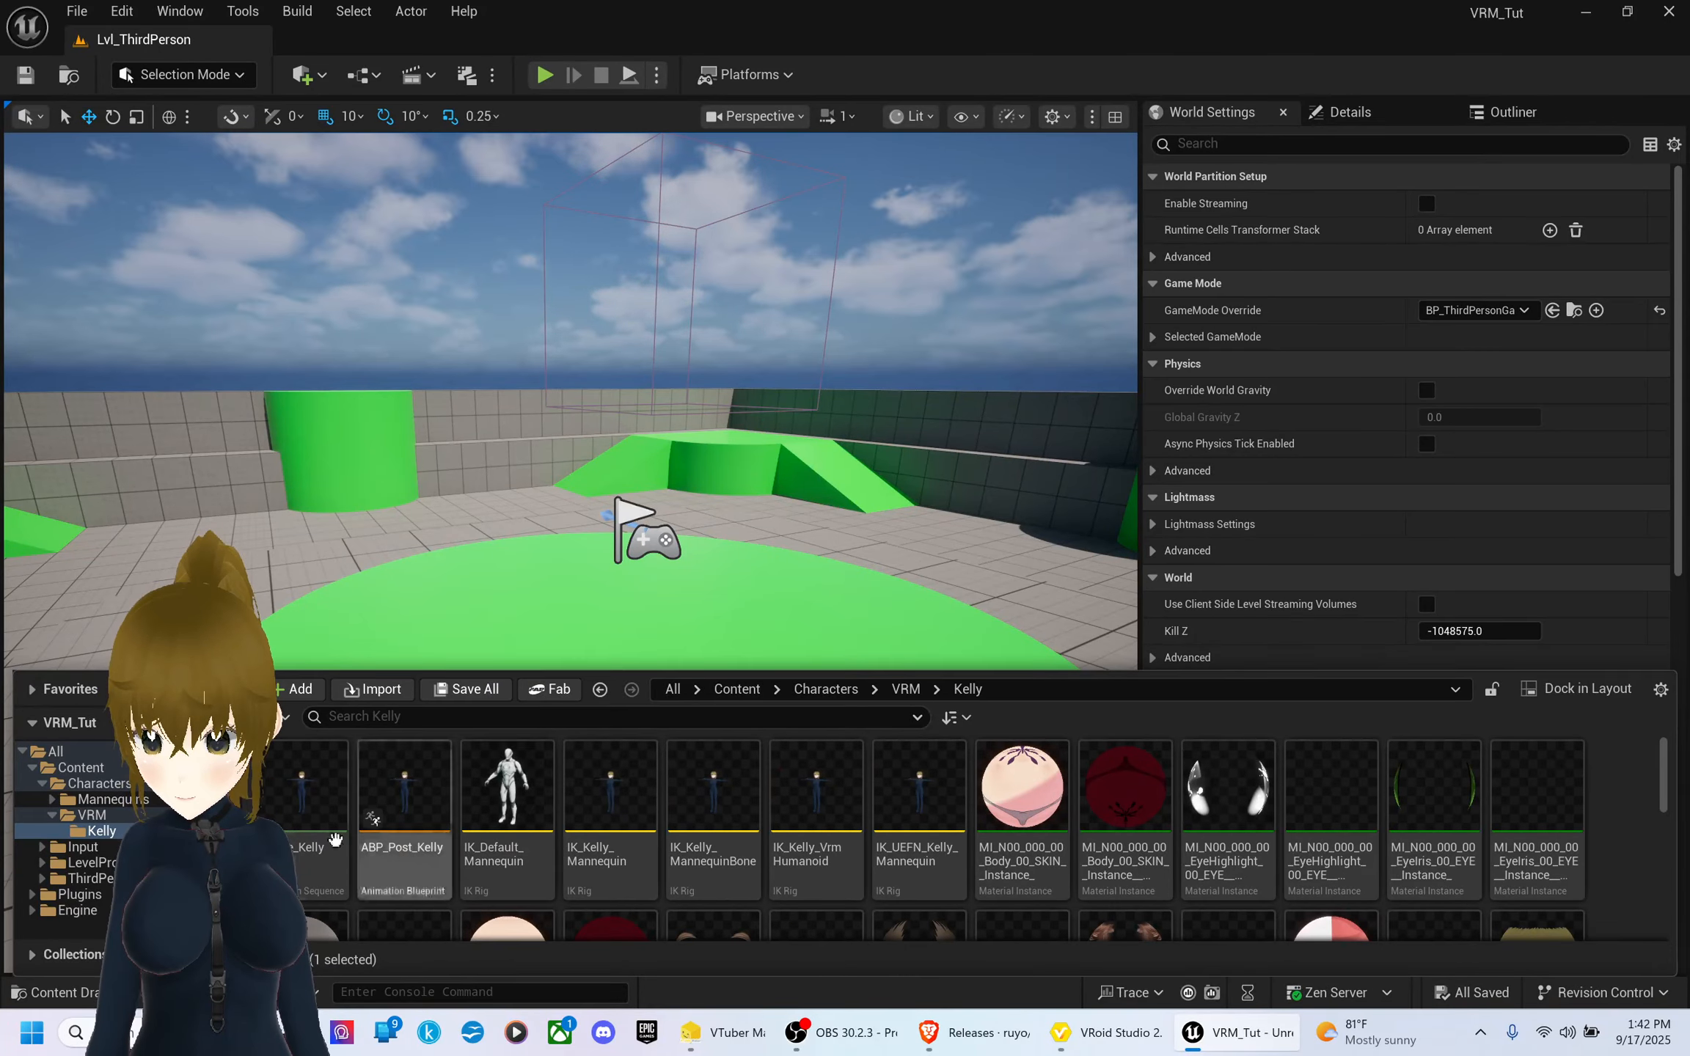
- Open the BP_ThirdPersonCharacter blueprint from the ThirdPerson/Blueprints folder
{"action": "left_click", "coordinate": [52, 815]}
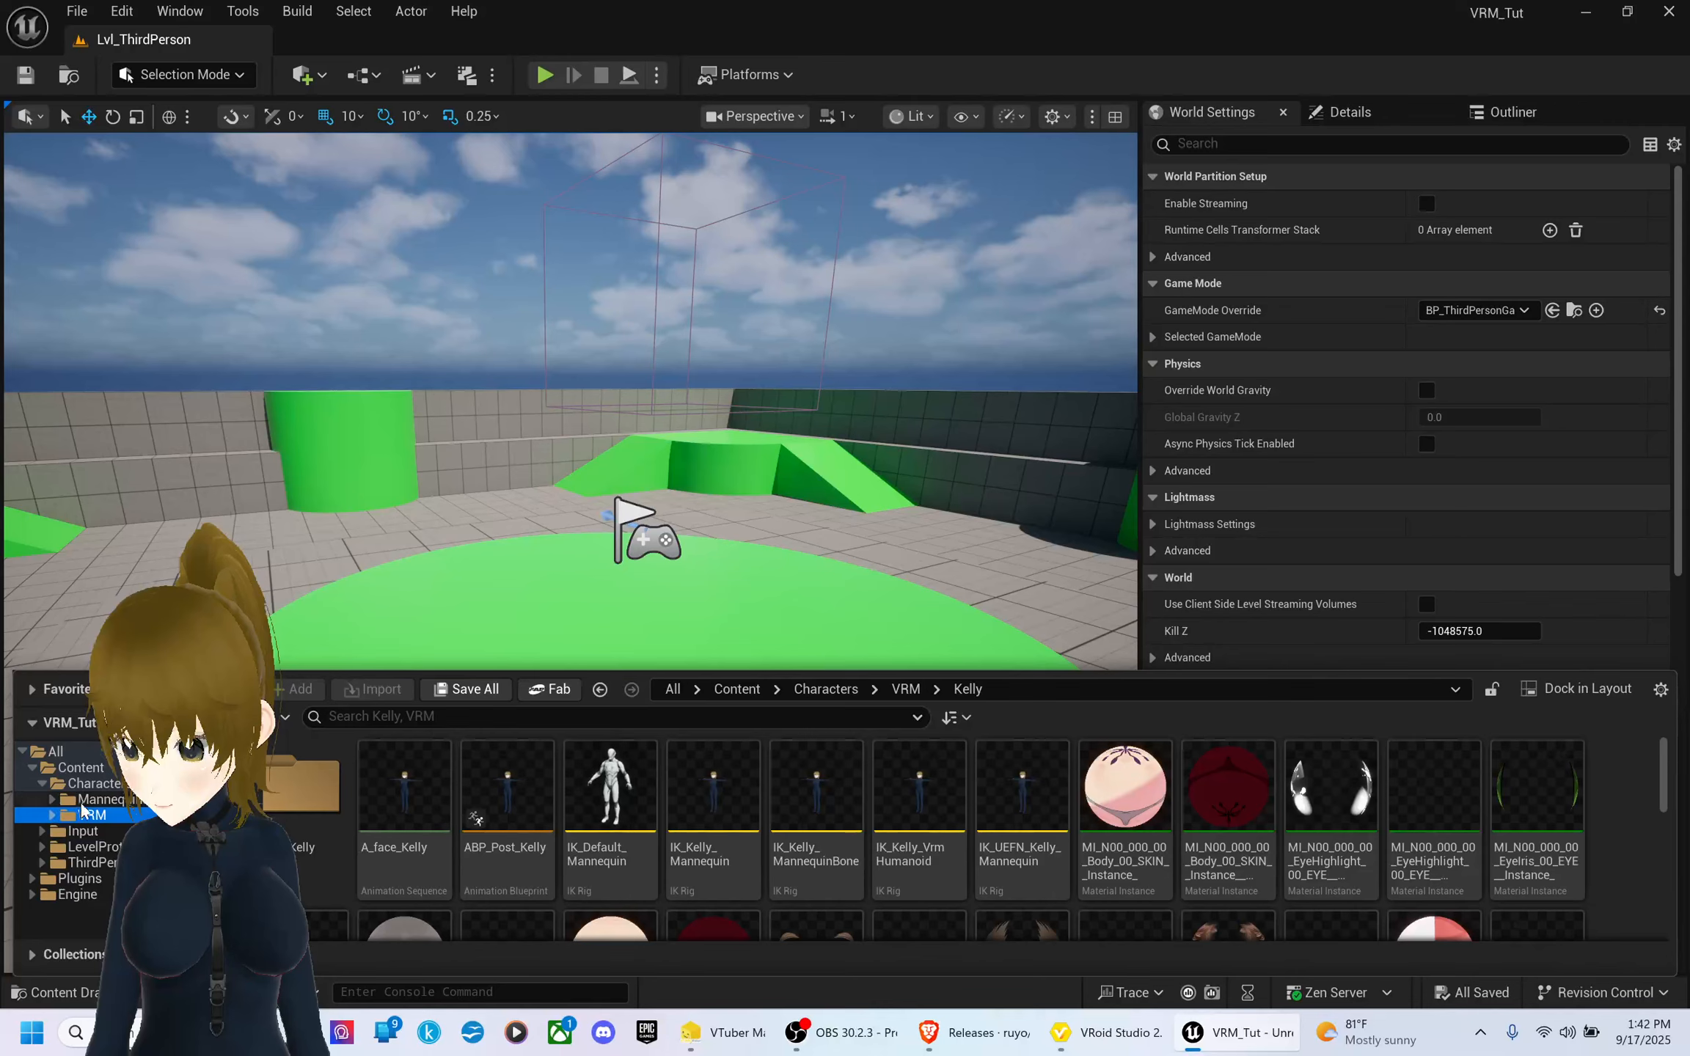
{"action": "left_click", "coordinate": [90, 862]}
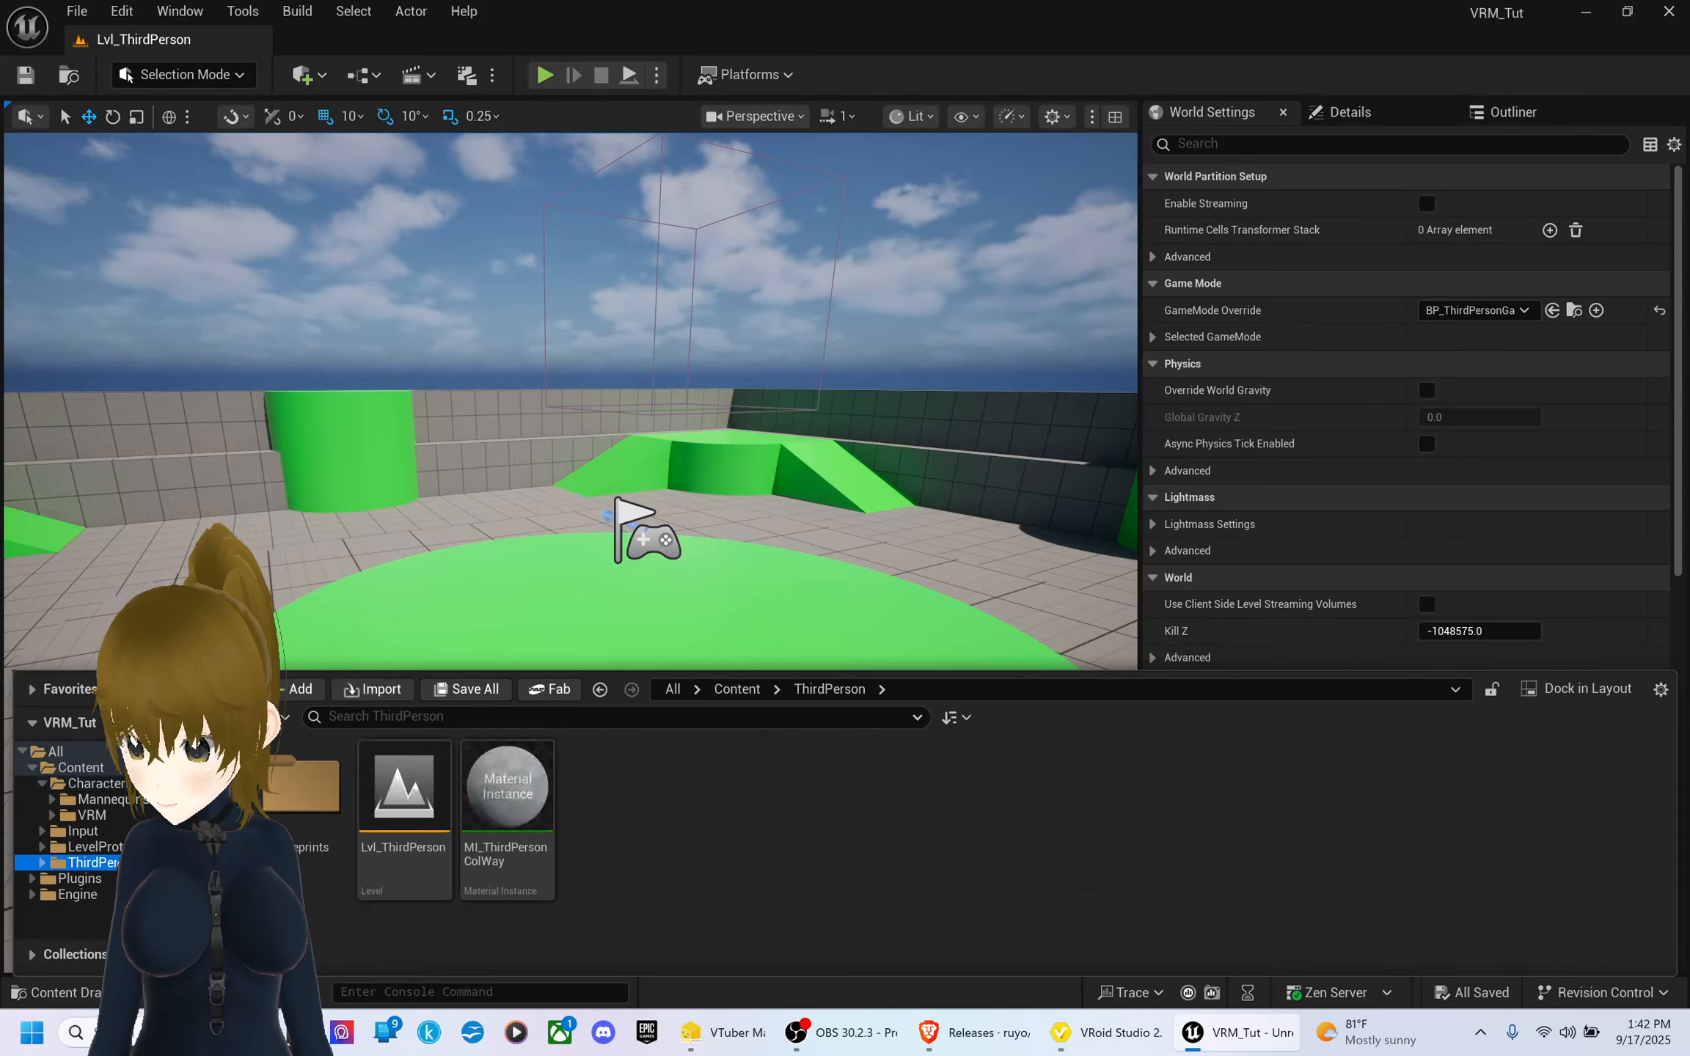
{"action": "double_click", "coordinate": [301, 786]}
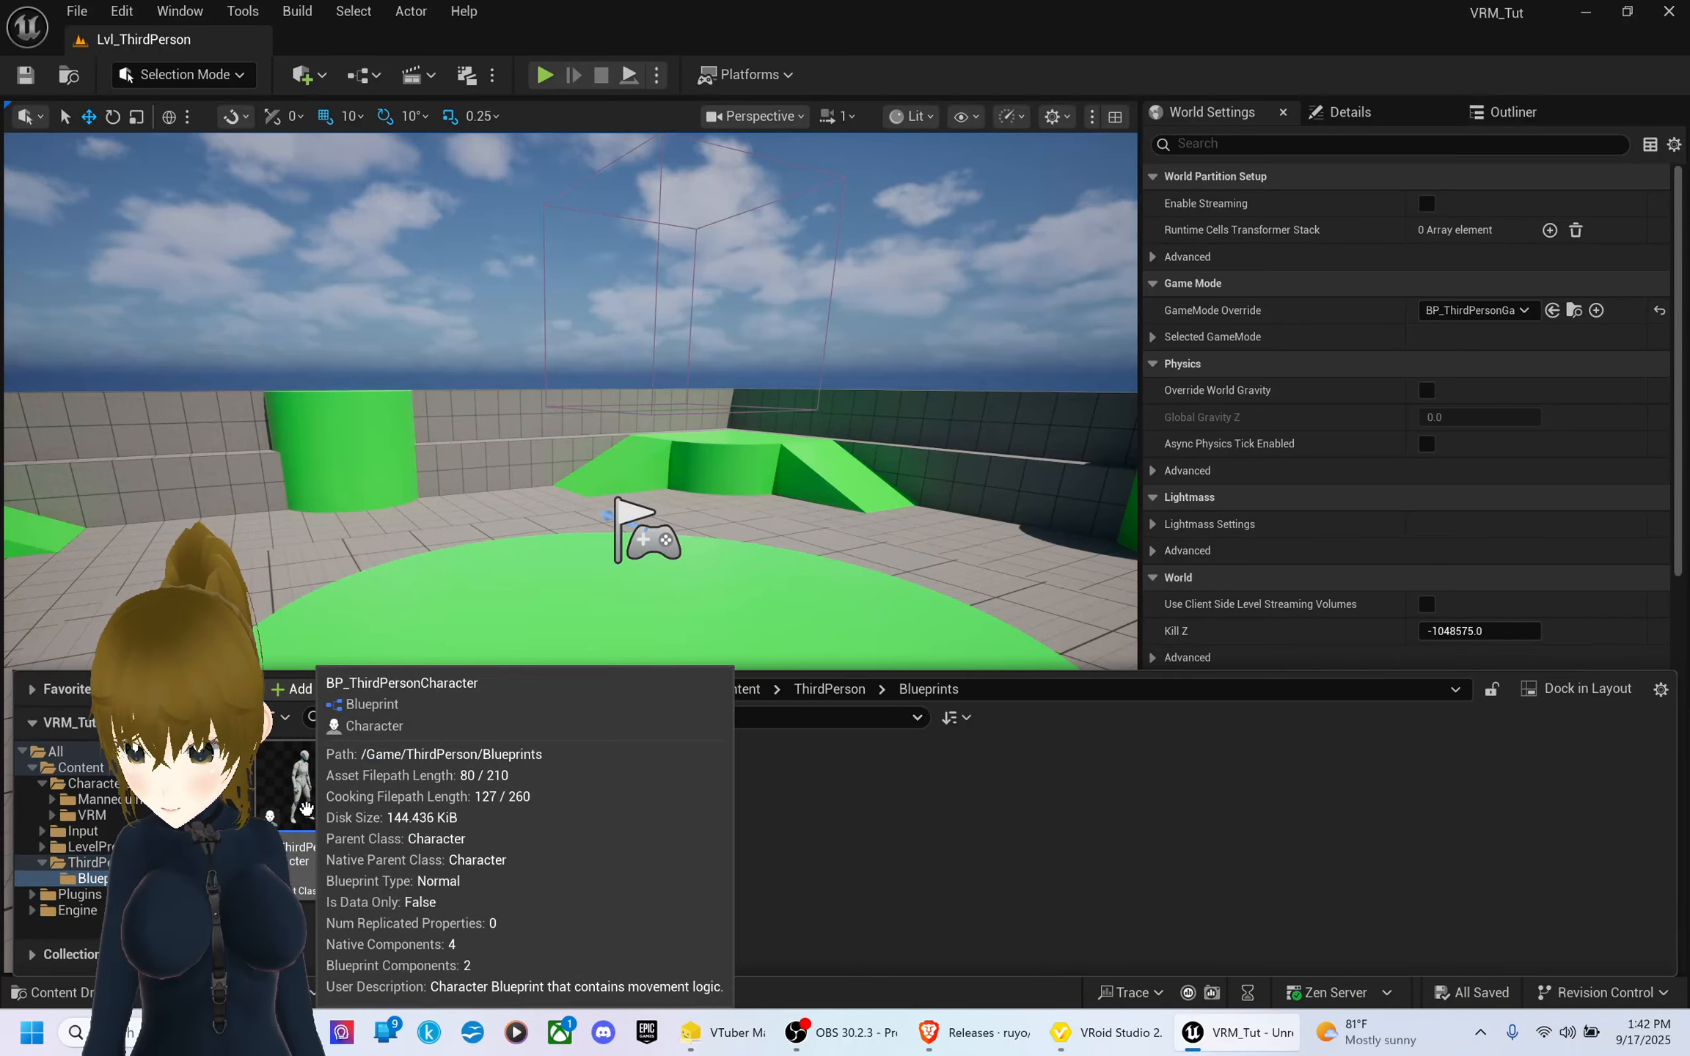
{"action": "left_click", "coordinate": [305, 809]}
{"action": "double_click", "coordinate": [306, 808]}
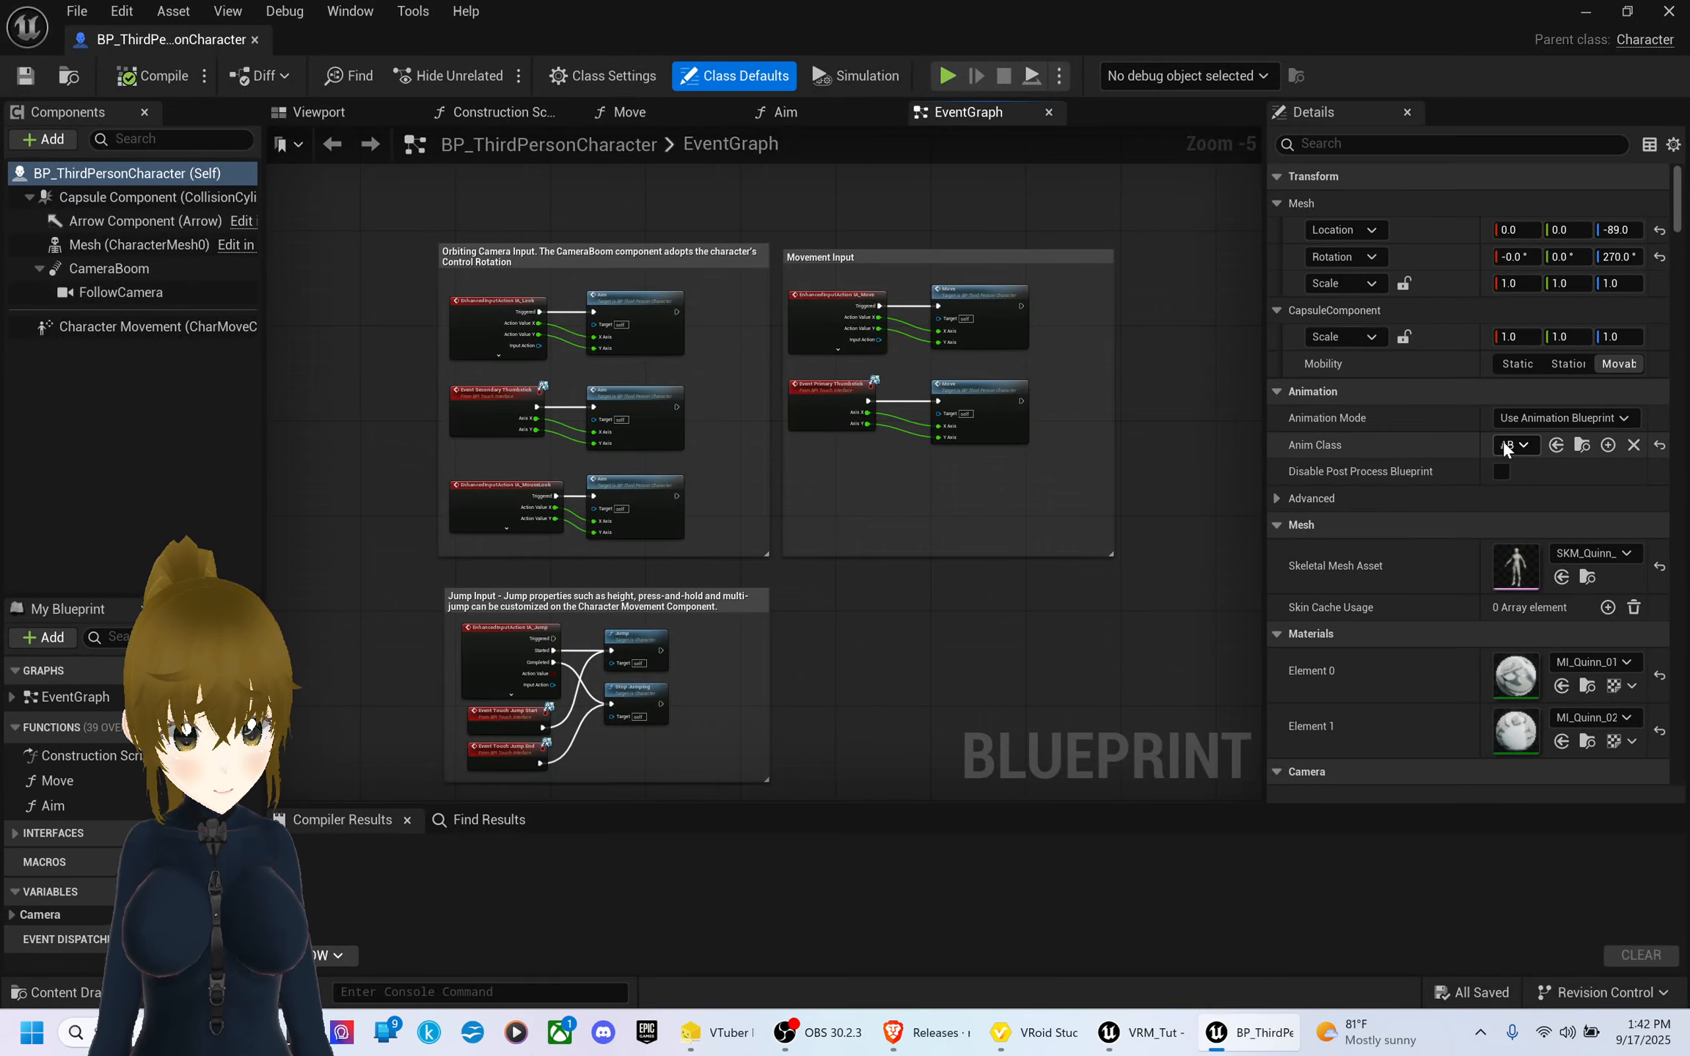
- Locate the character's ABP_Unarmed anim class among the project assets and open Retarget Animations for it
{"action": "left_click", "coordinate": [1584, 445]}
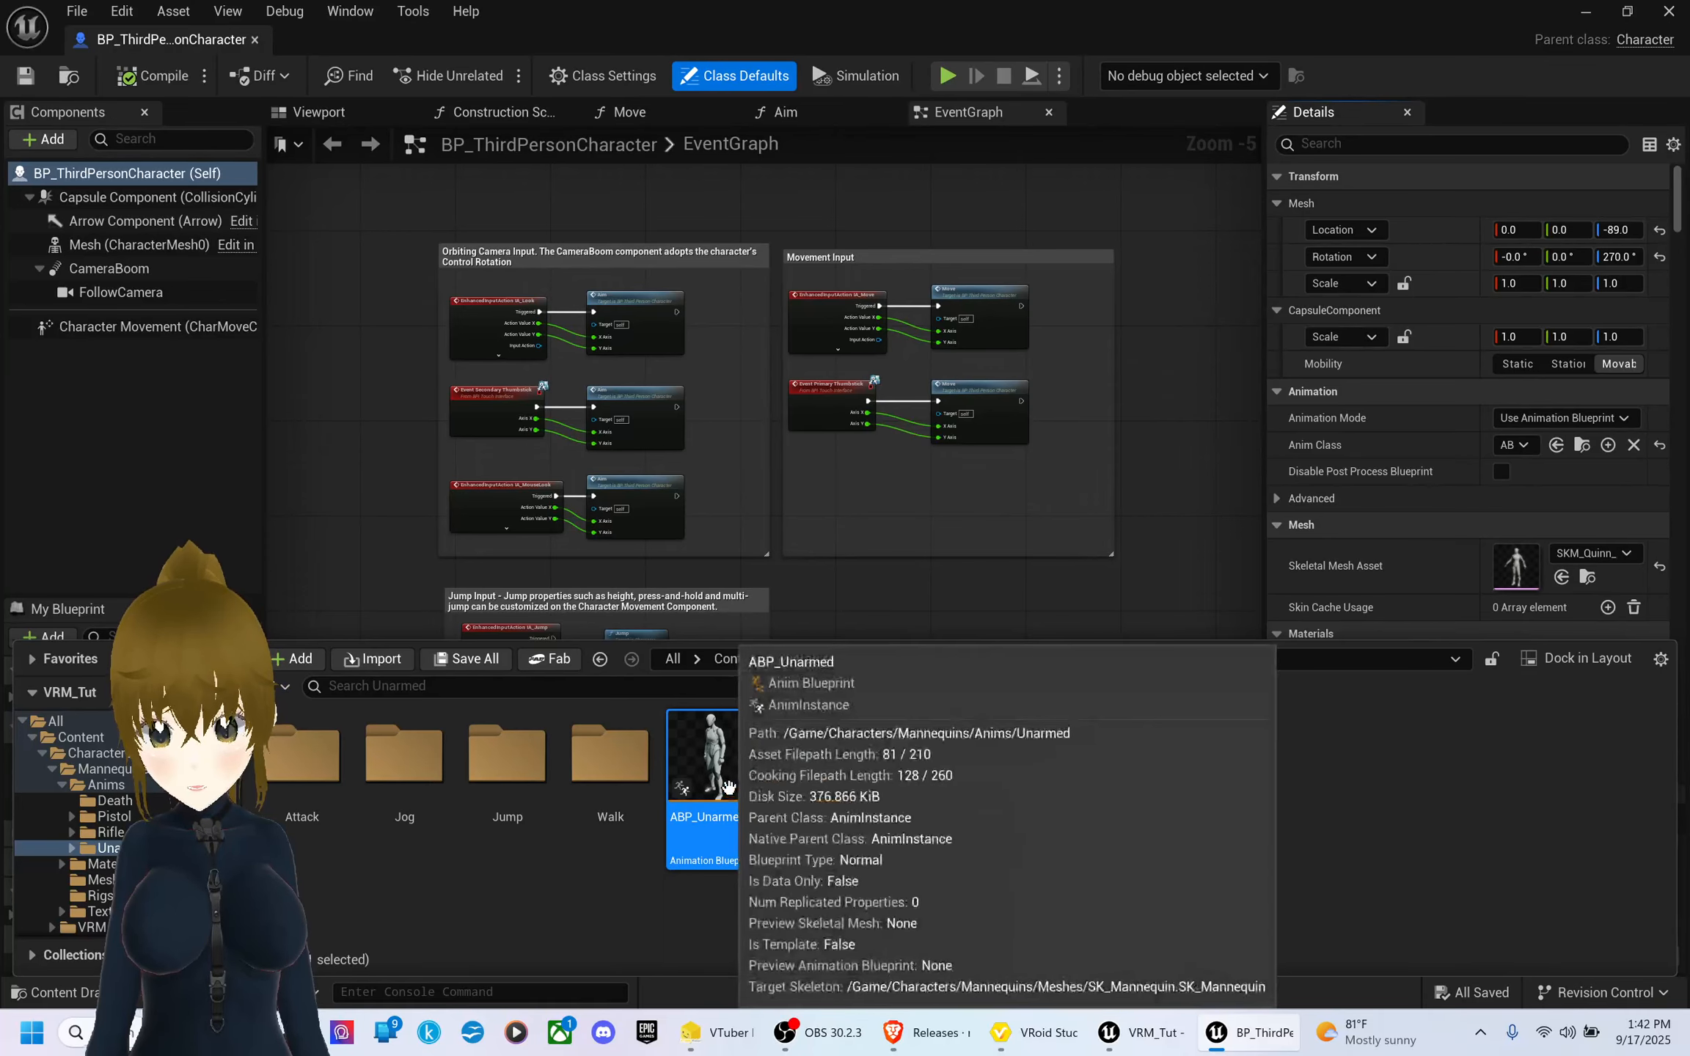
{"action": "right_click", "coordinate": [708, 782]}
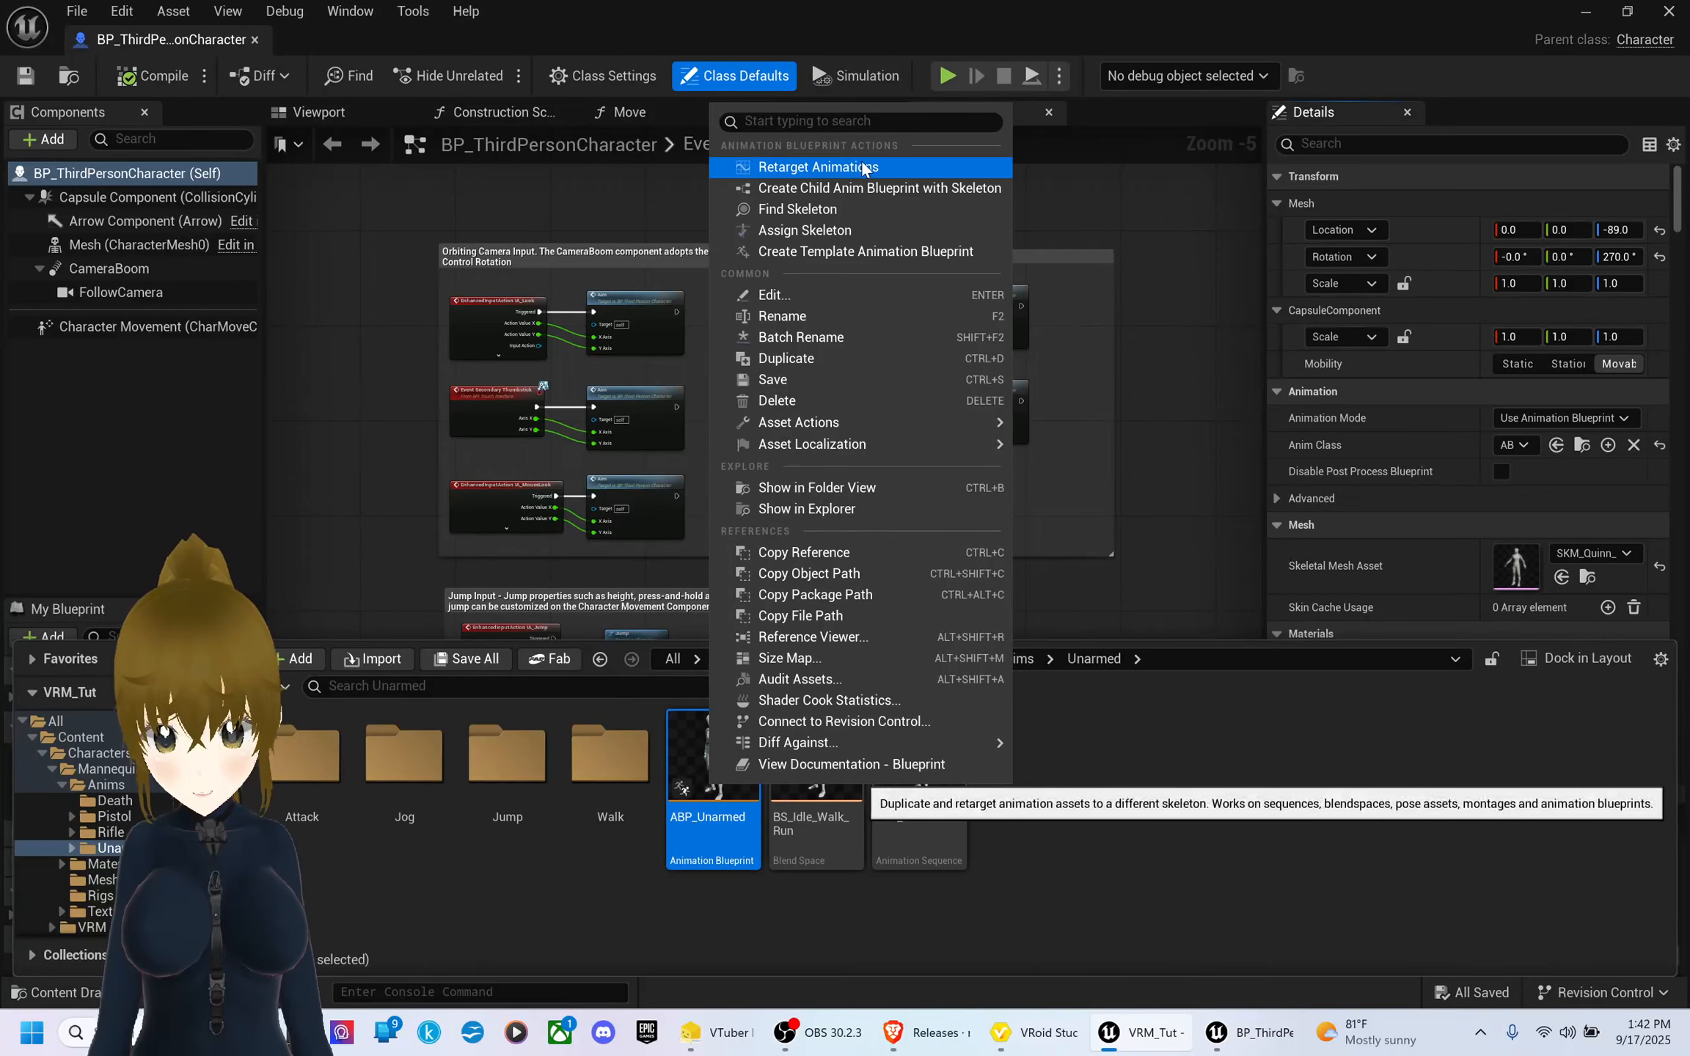
{"action": "left_click", "coordinate": [862, 164]}
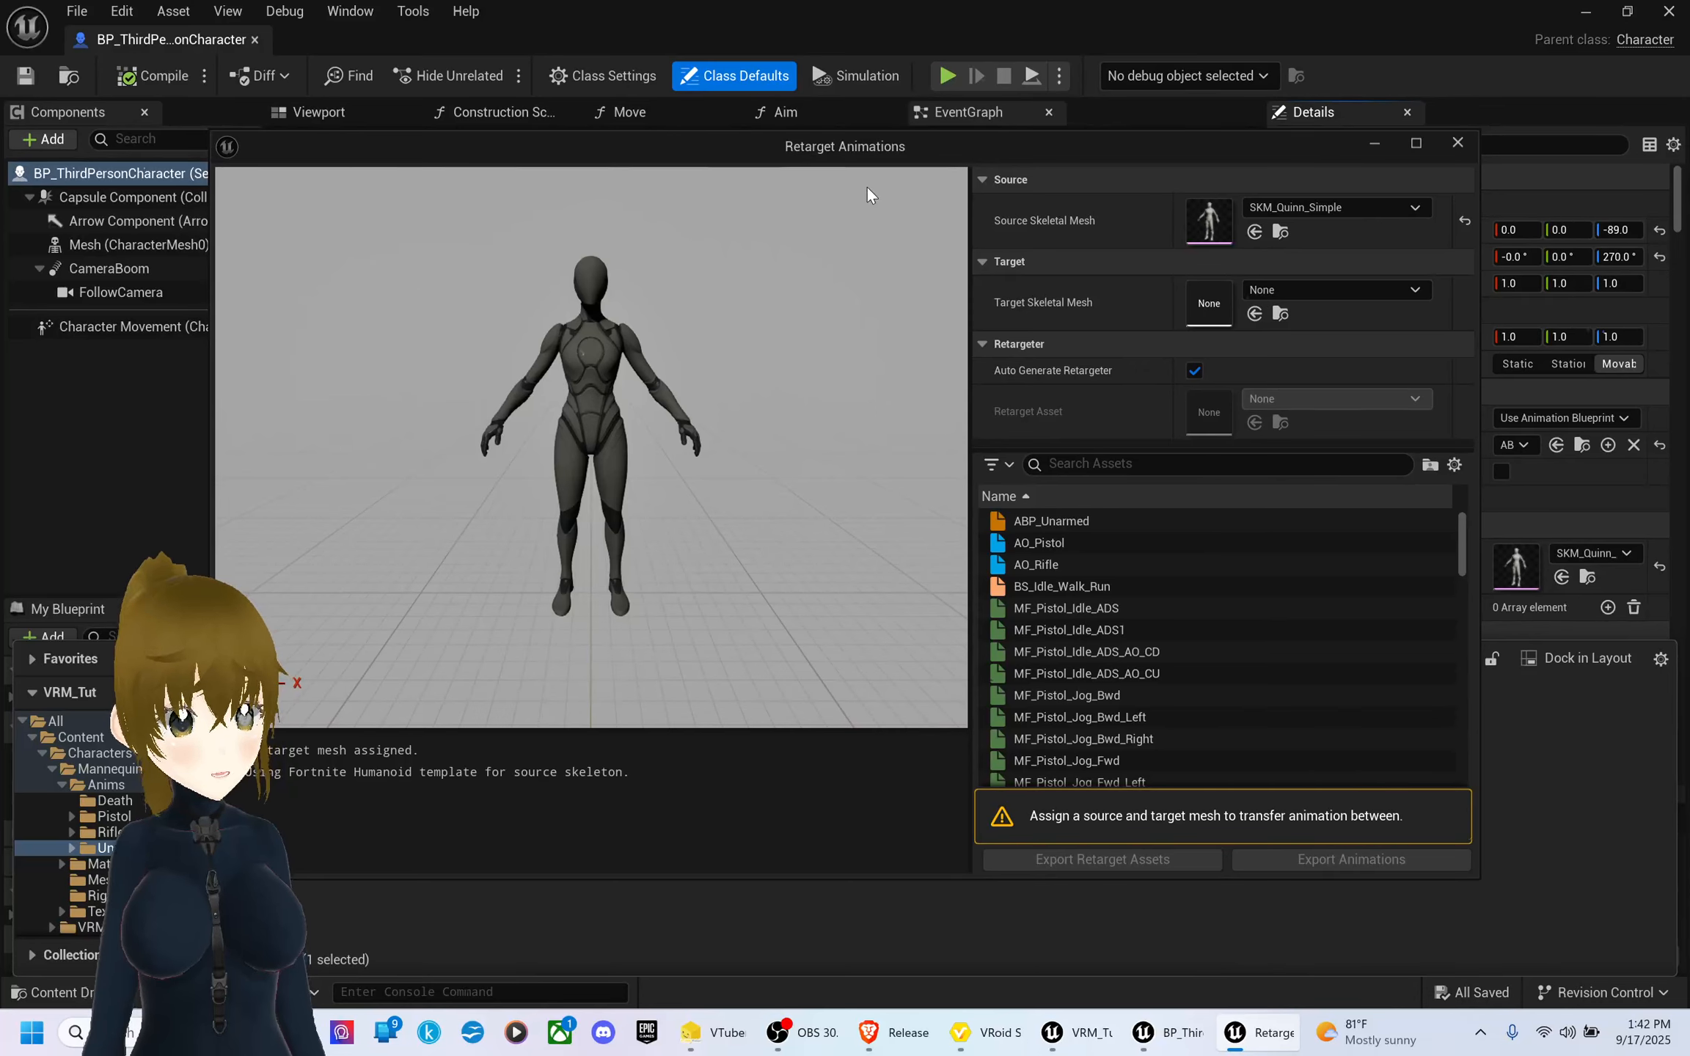
- Set the target skeletal mesh to SK_Kelly, disable Auto Generate Retargeter, and use RTG_Kelly as the retarget asset
{"action": "left_click", "coordinate": [1416, 292]}
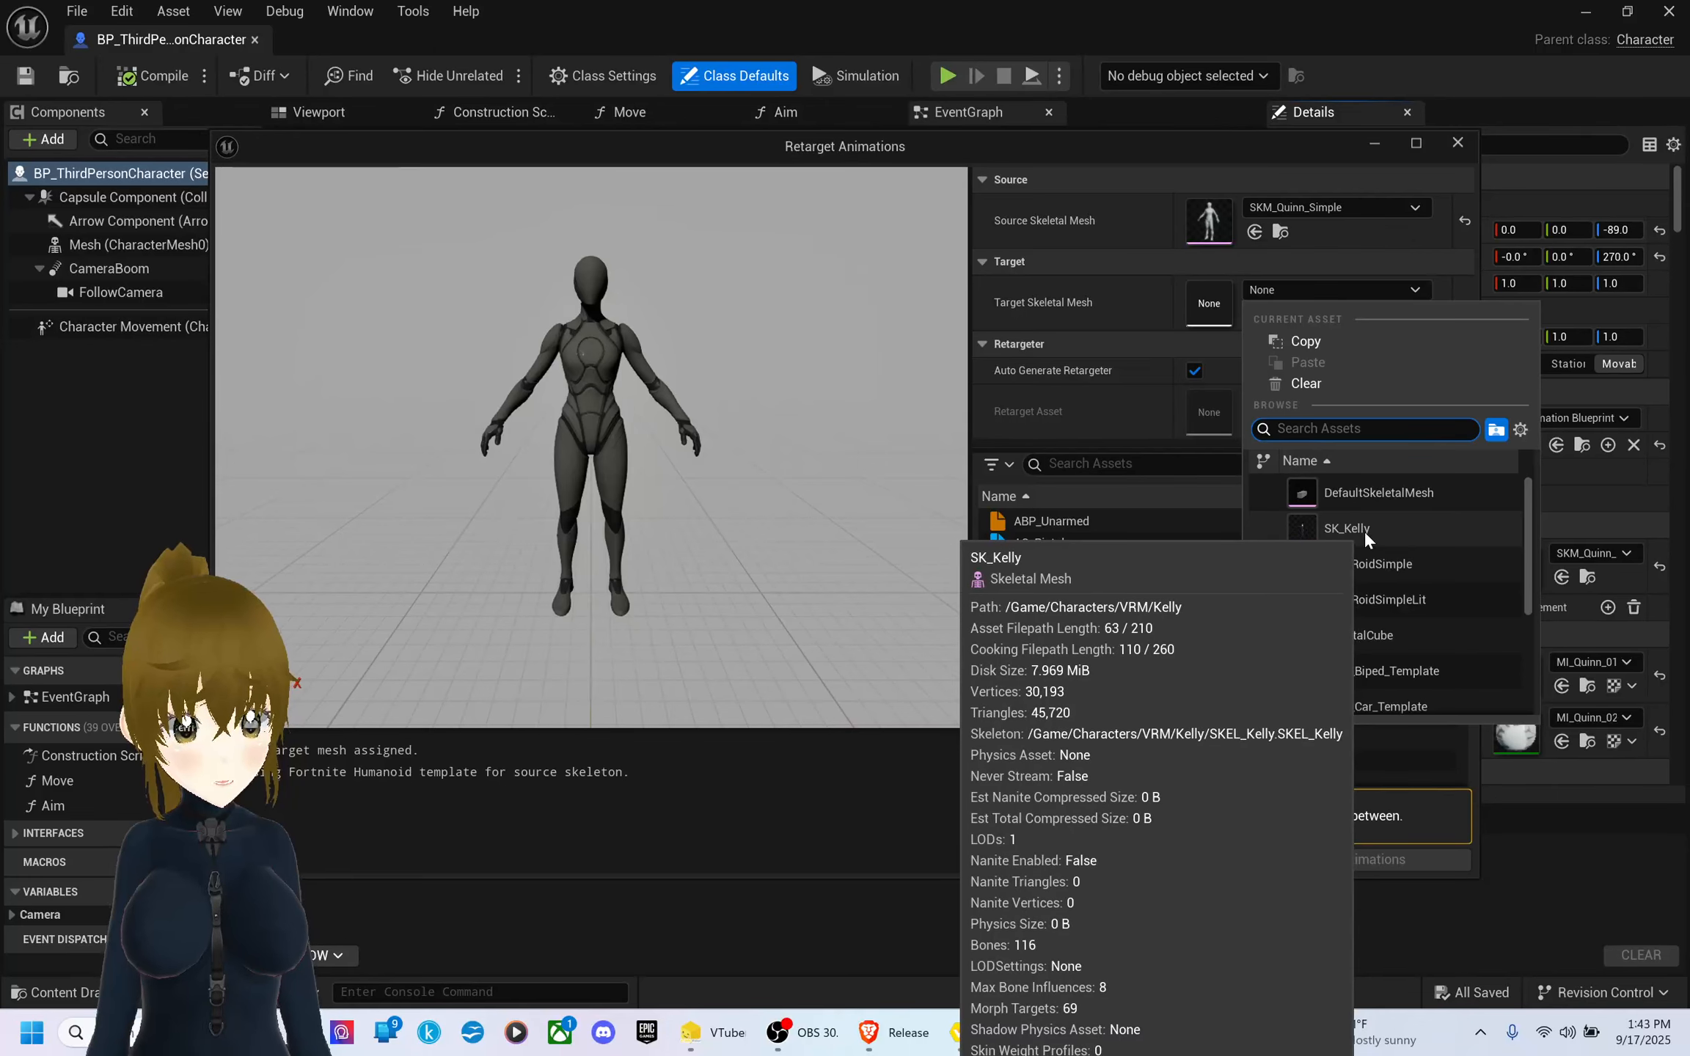
{"action": "left_click", "coordinate": [1363, 530]}
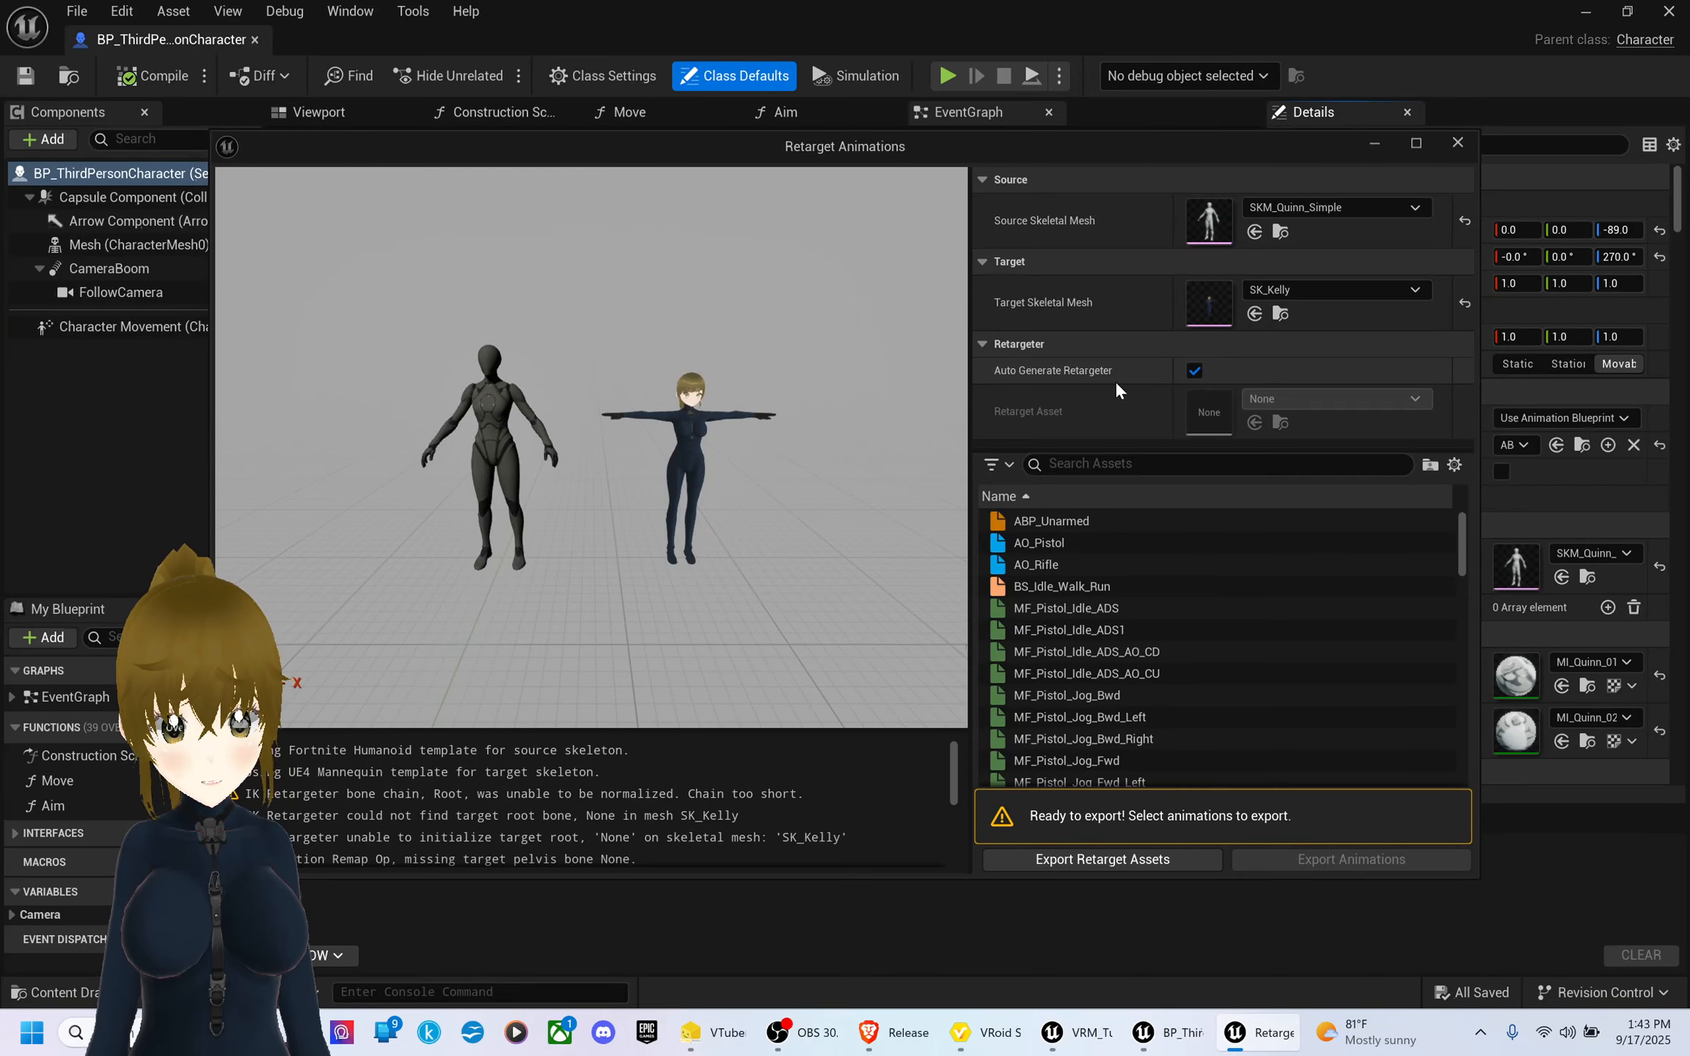
{"action": "left_click", "coordinate": [1196, 369]}
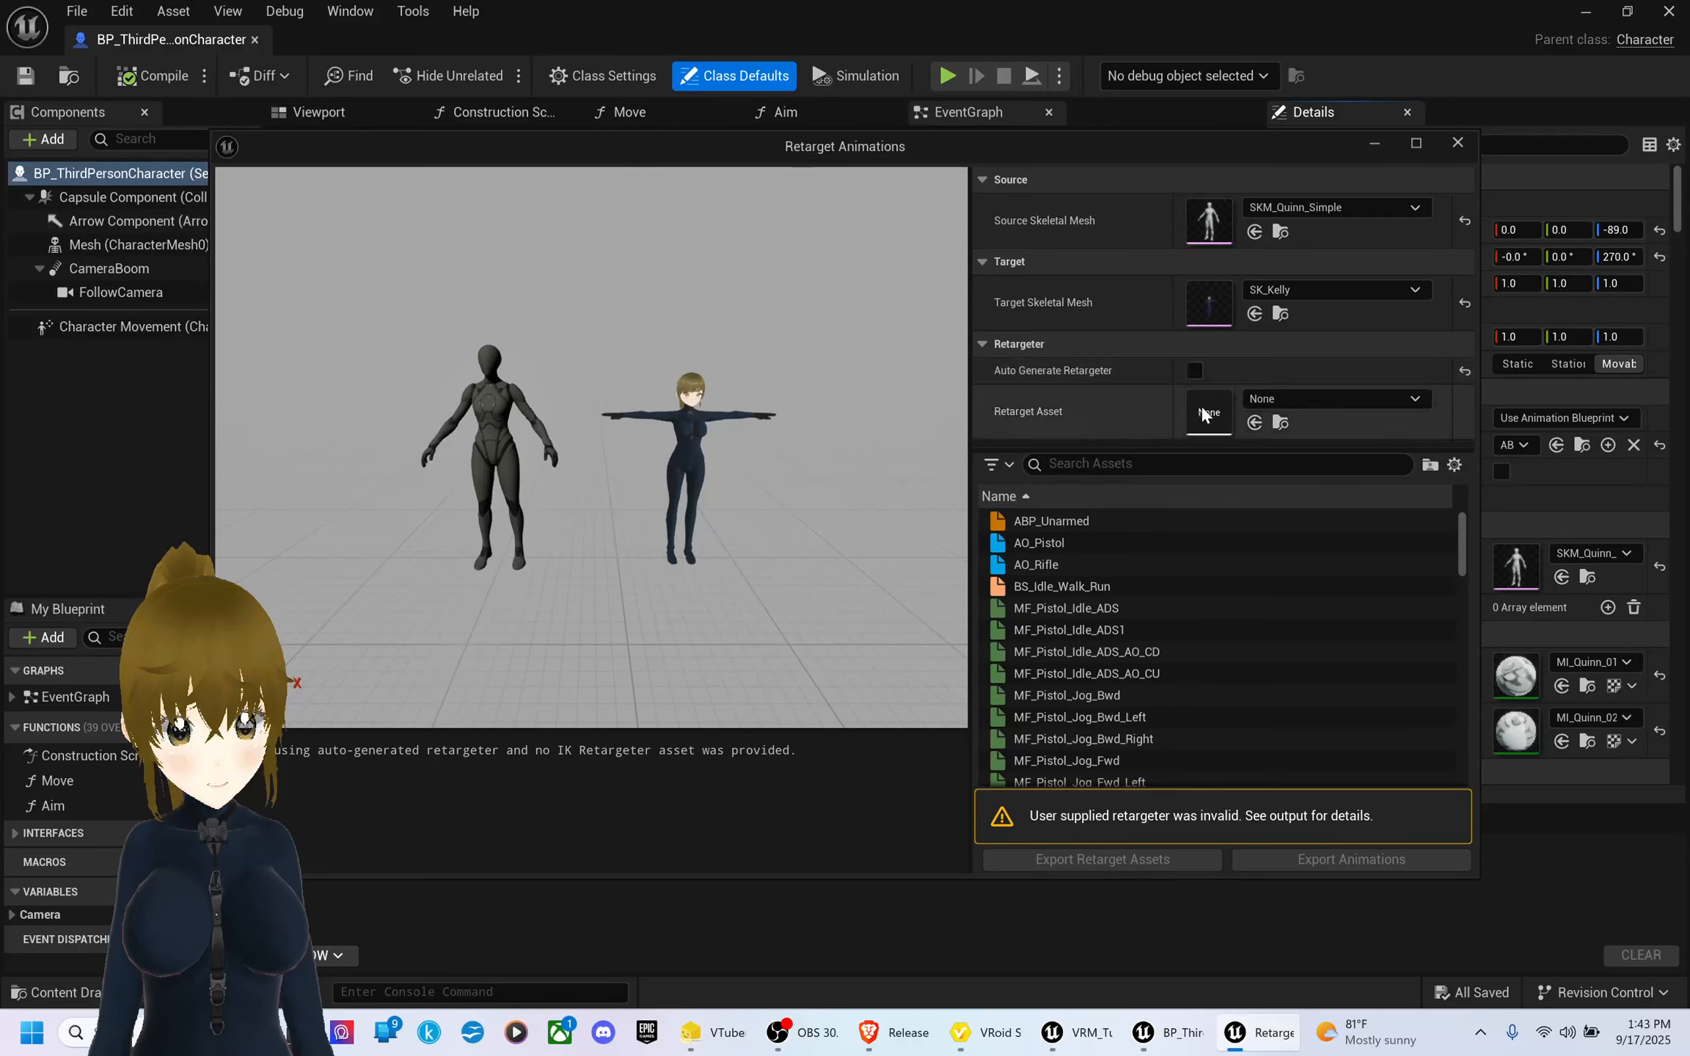
{"action": "left_click", "coordinate": [1415, 399]}
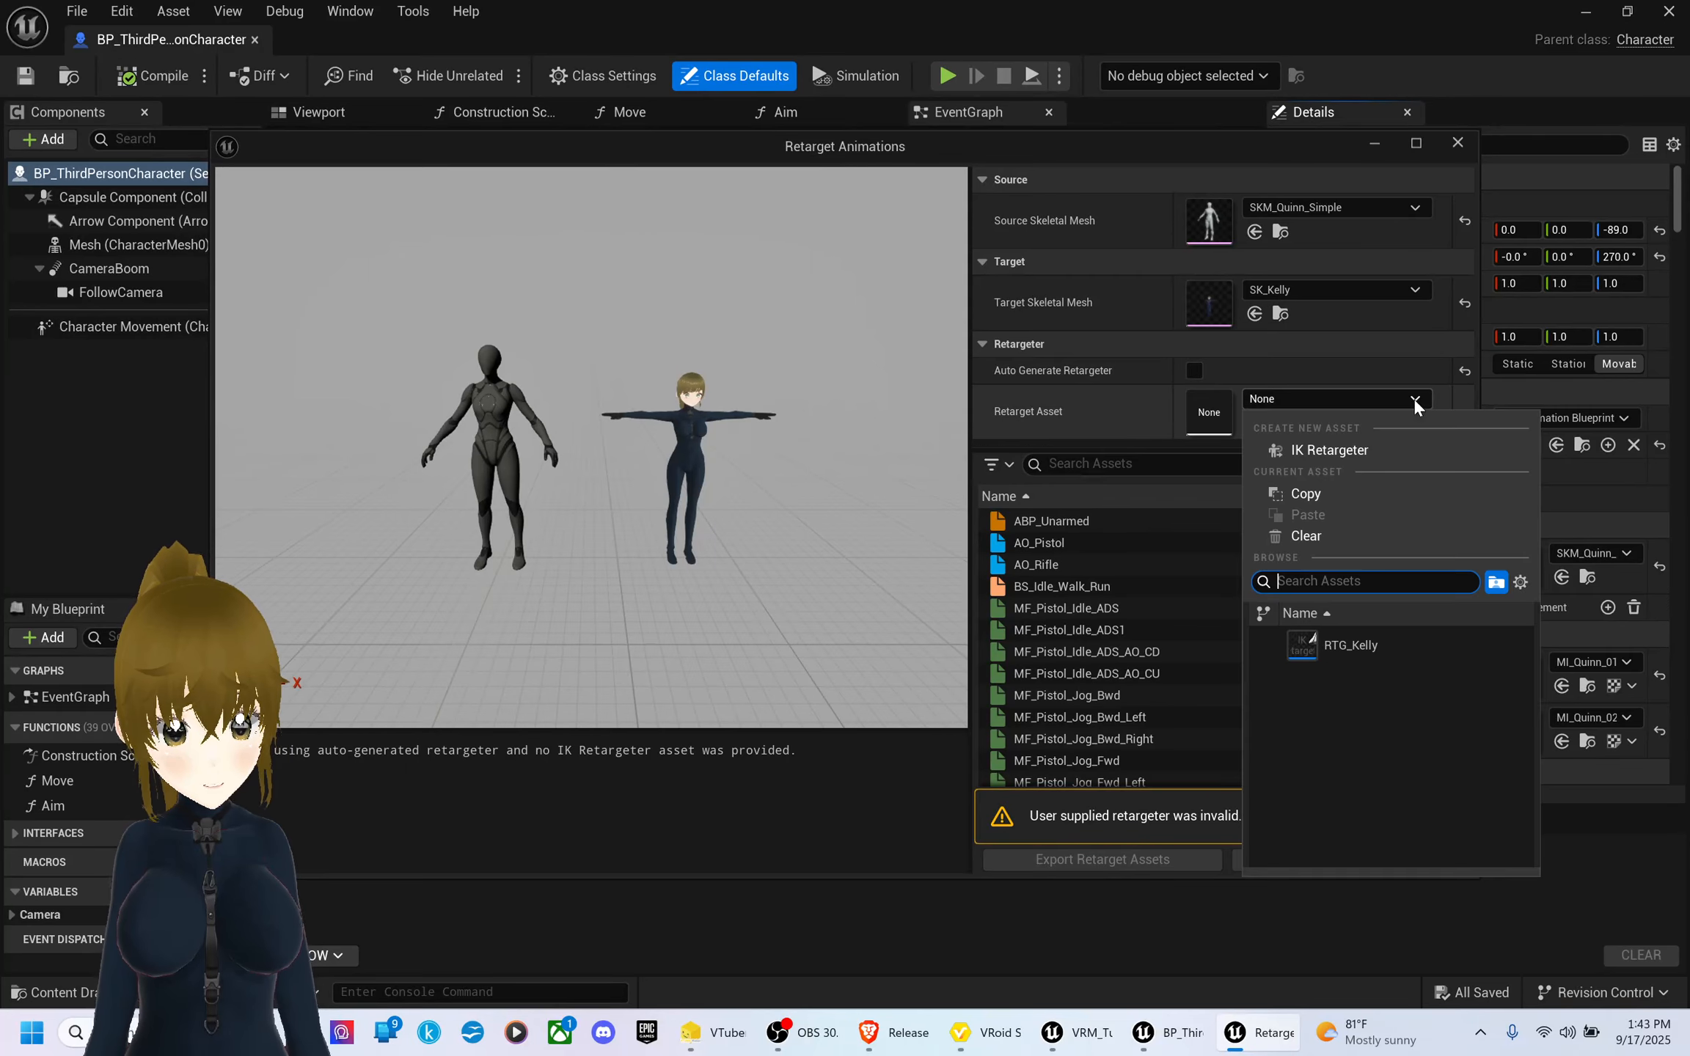
{"action": "left_click", "coordinate": [1373, 646]}
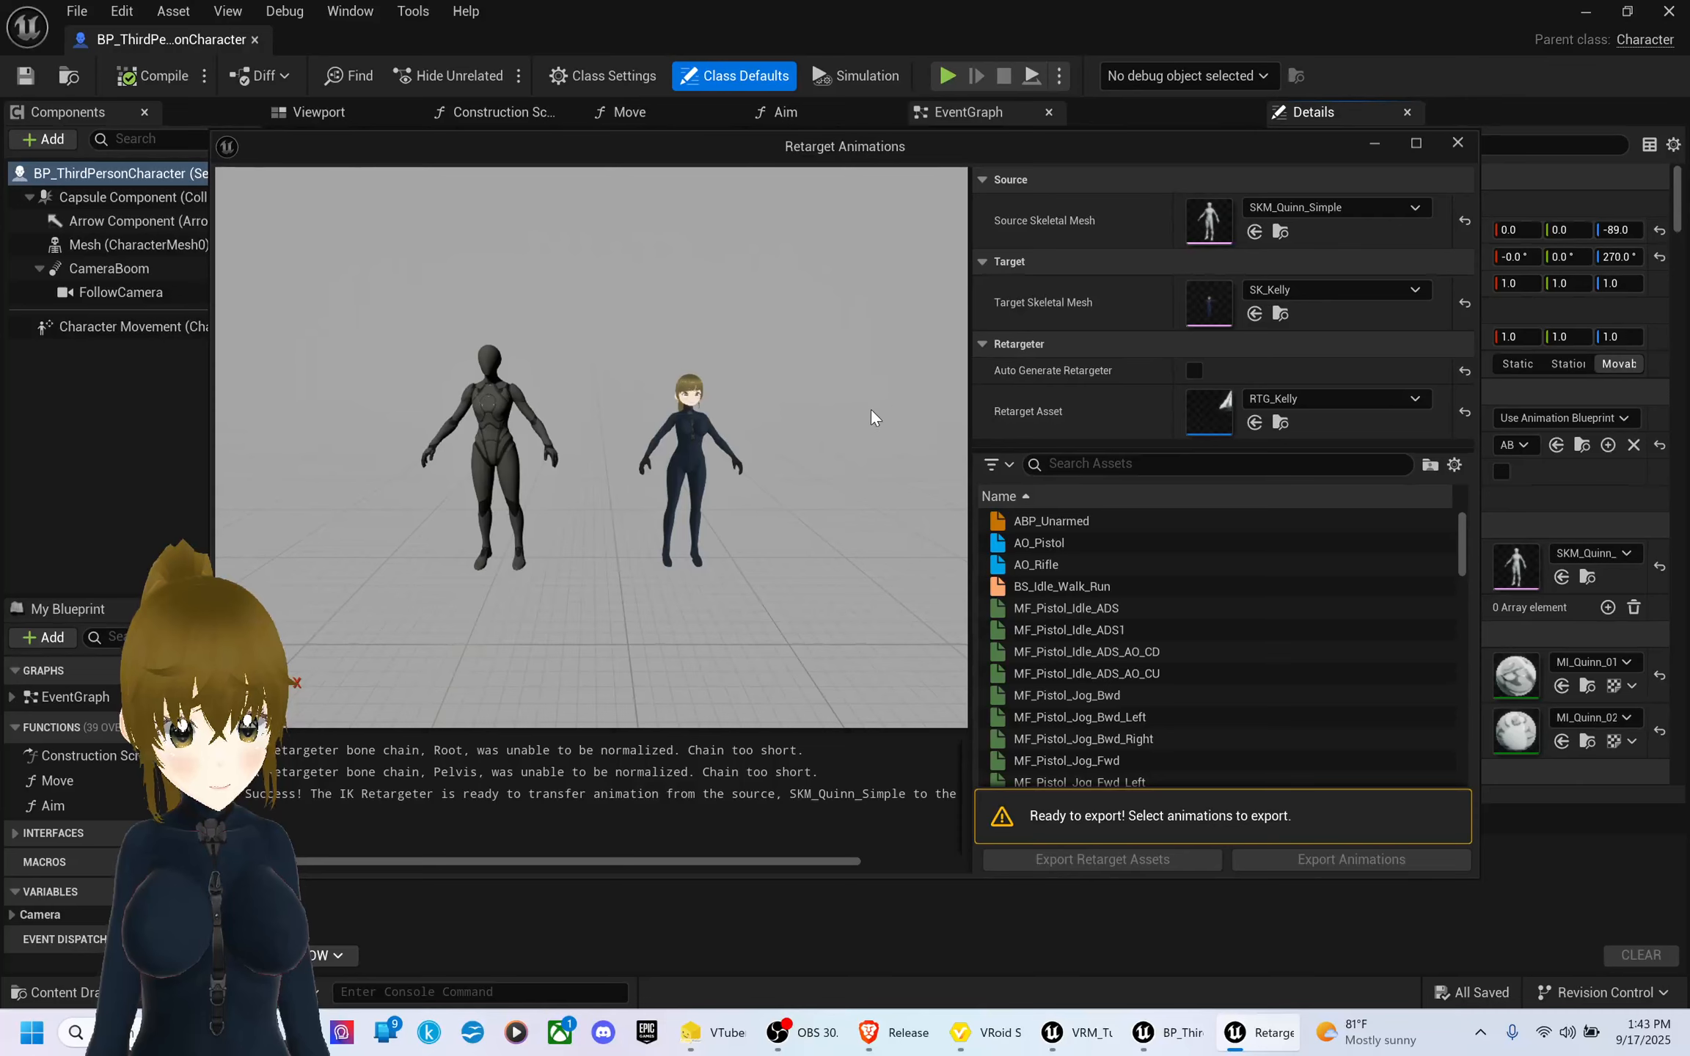
- Select every animation asset in the retarget list and start exporting the animations
{"action": "left_click", "coordinate": [1065, 522]}
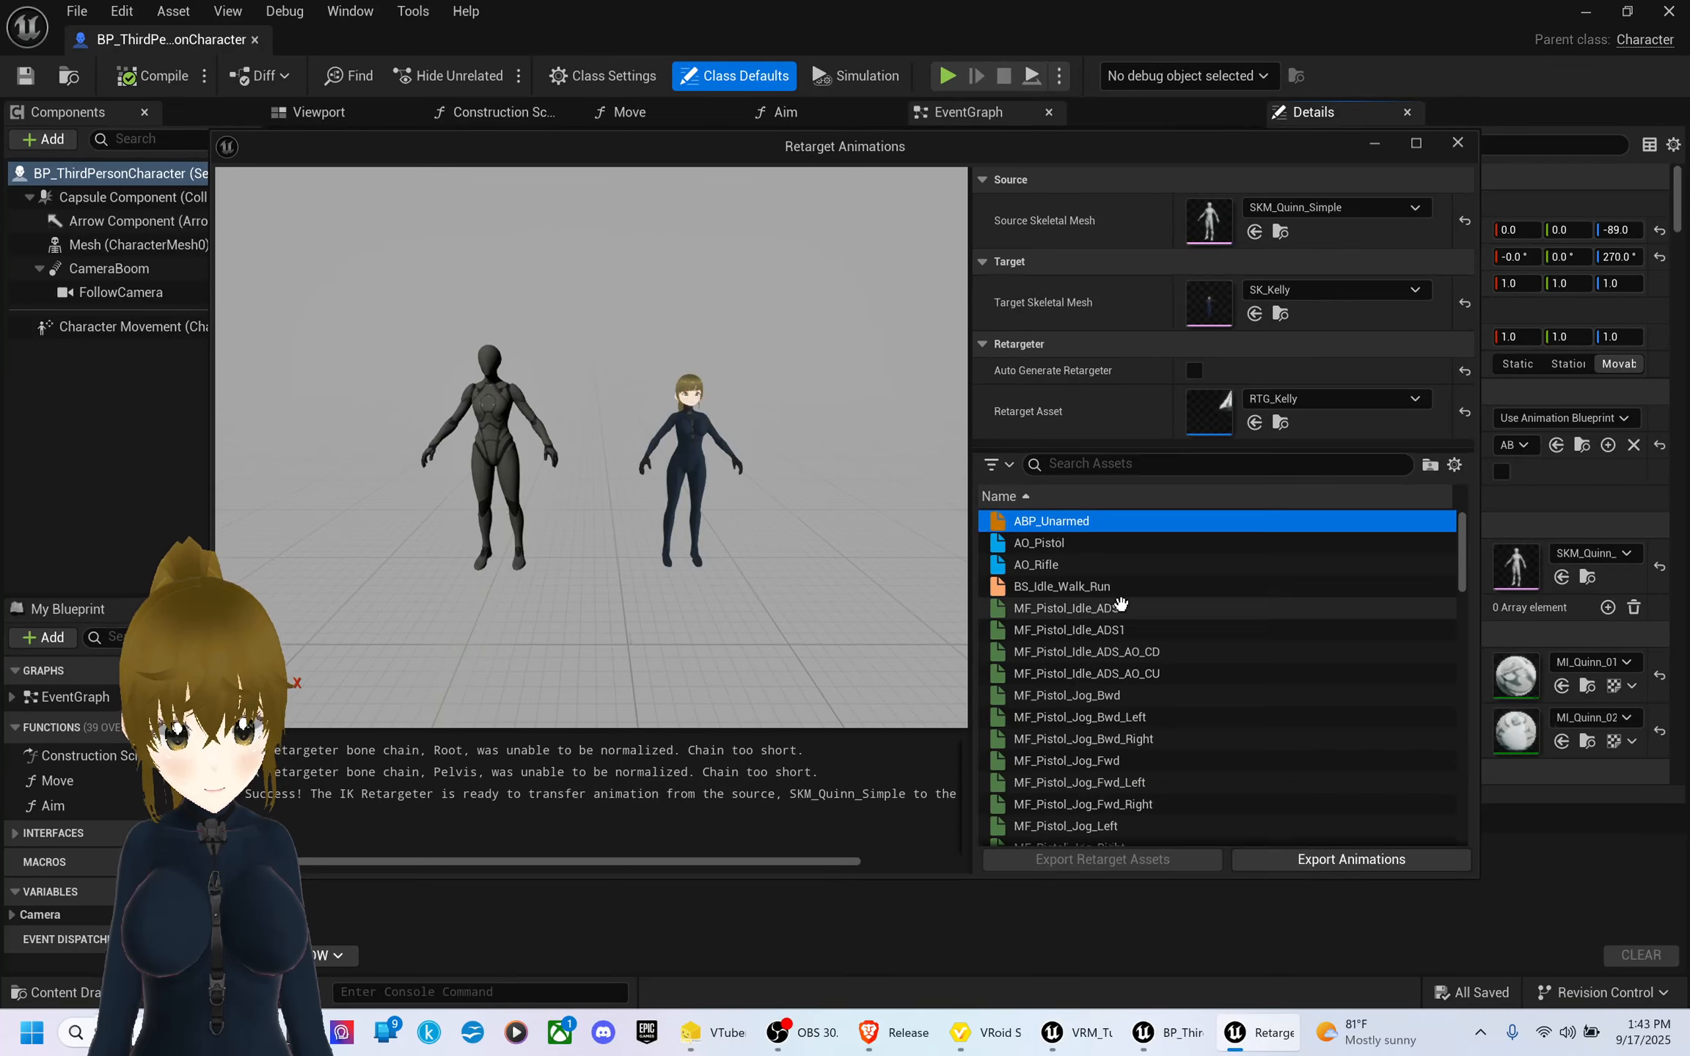
{"action": "key", "text": "ctrl+a"}
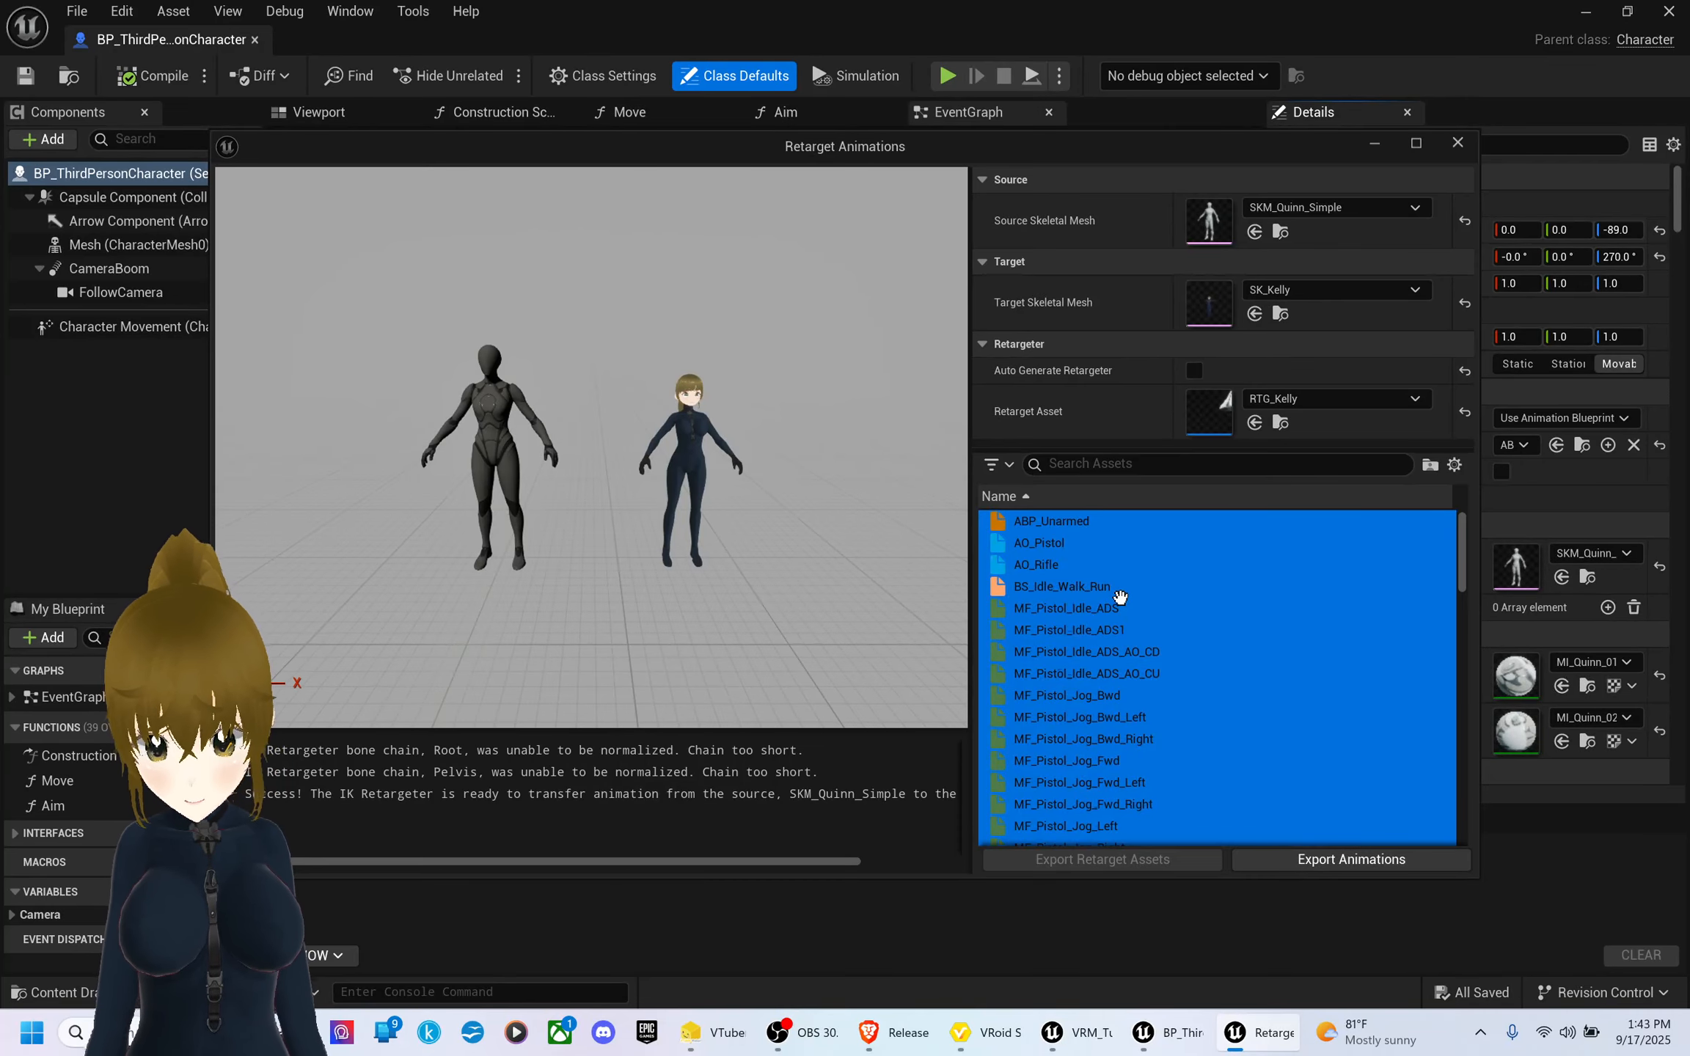
{"action": "left_click", "coordinate": [1348, 859]}
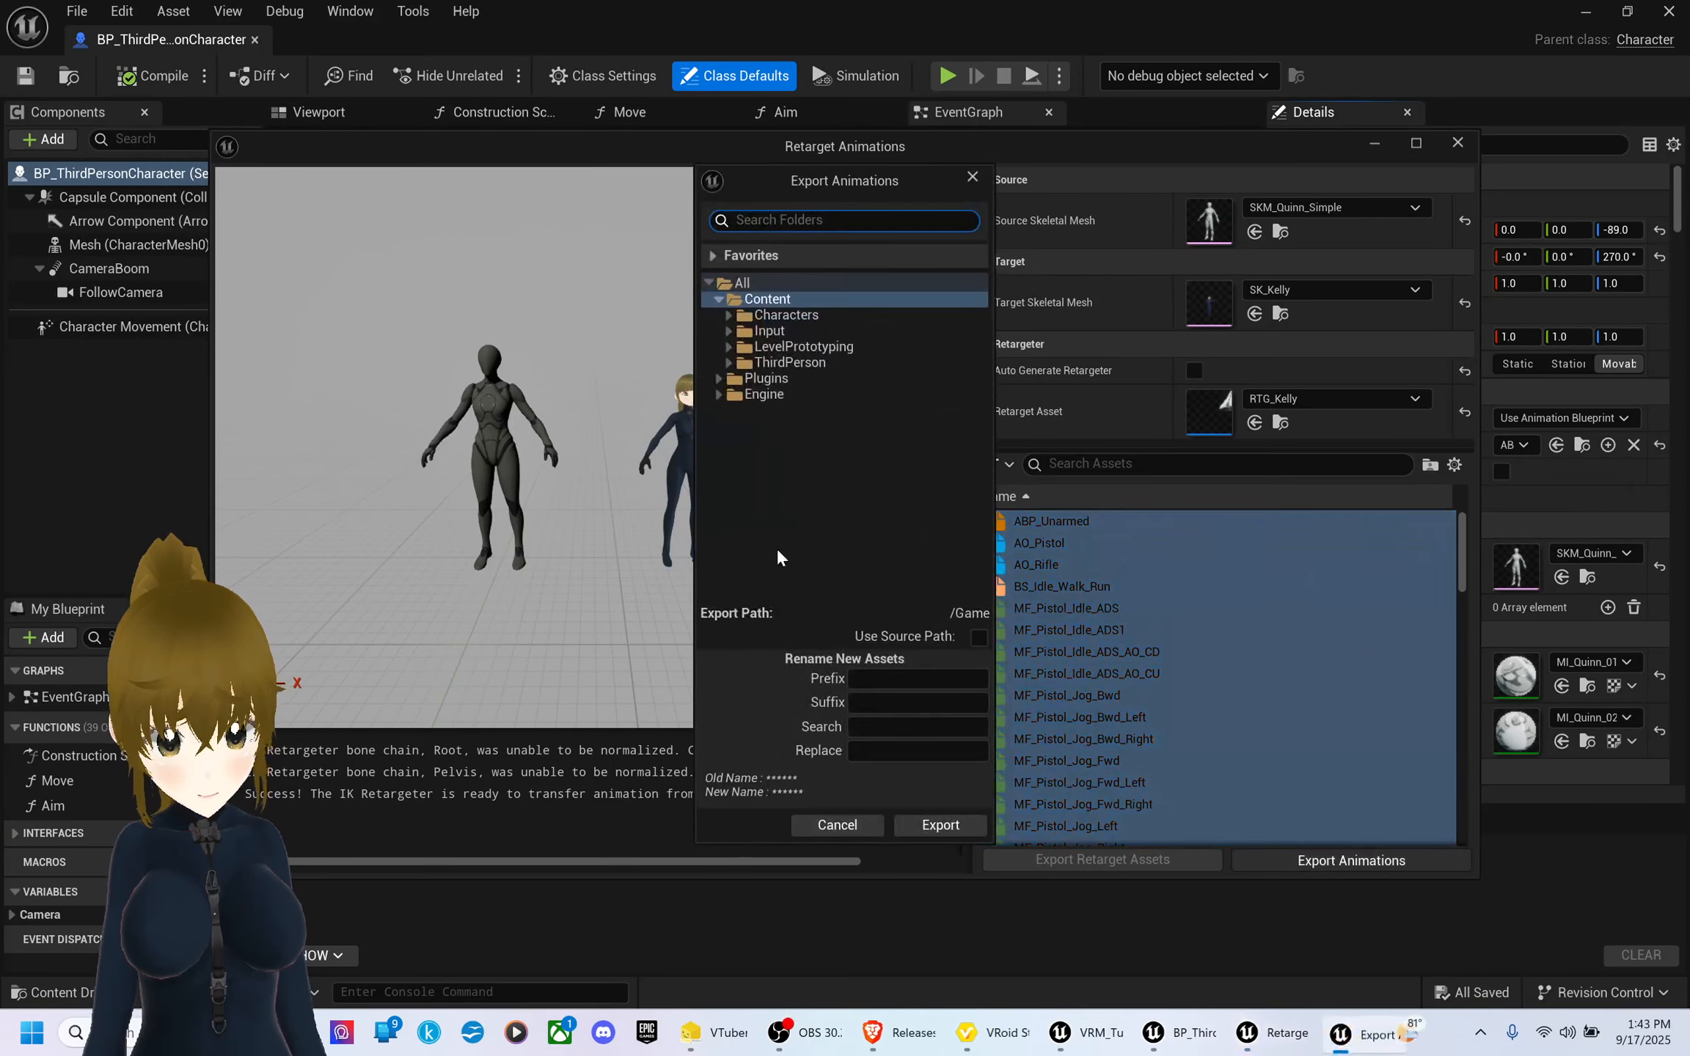
- Create a folder named Anima inside Content/Characters/VRM/Kelly as the destination for the exported animations
{"action": "left_click", "coordinate": [726, 313]}
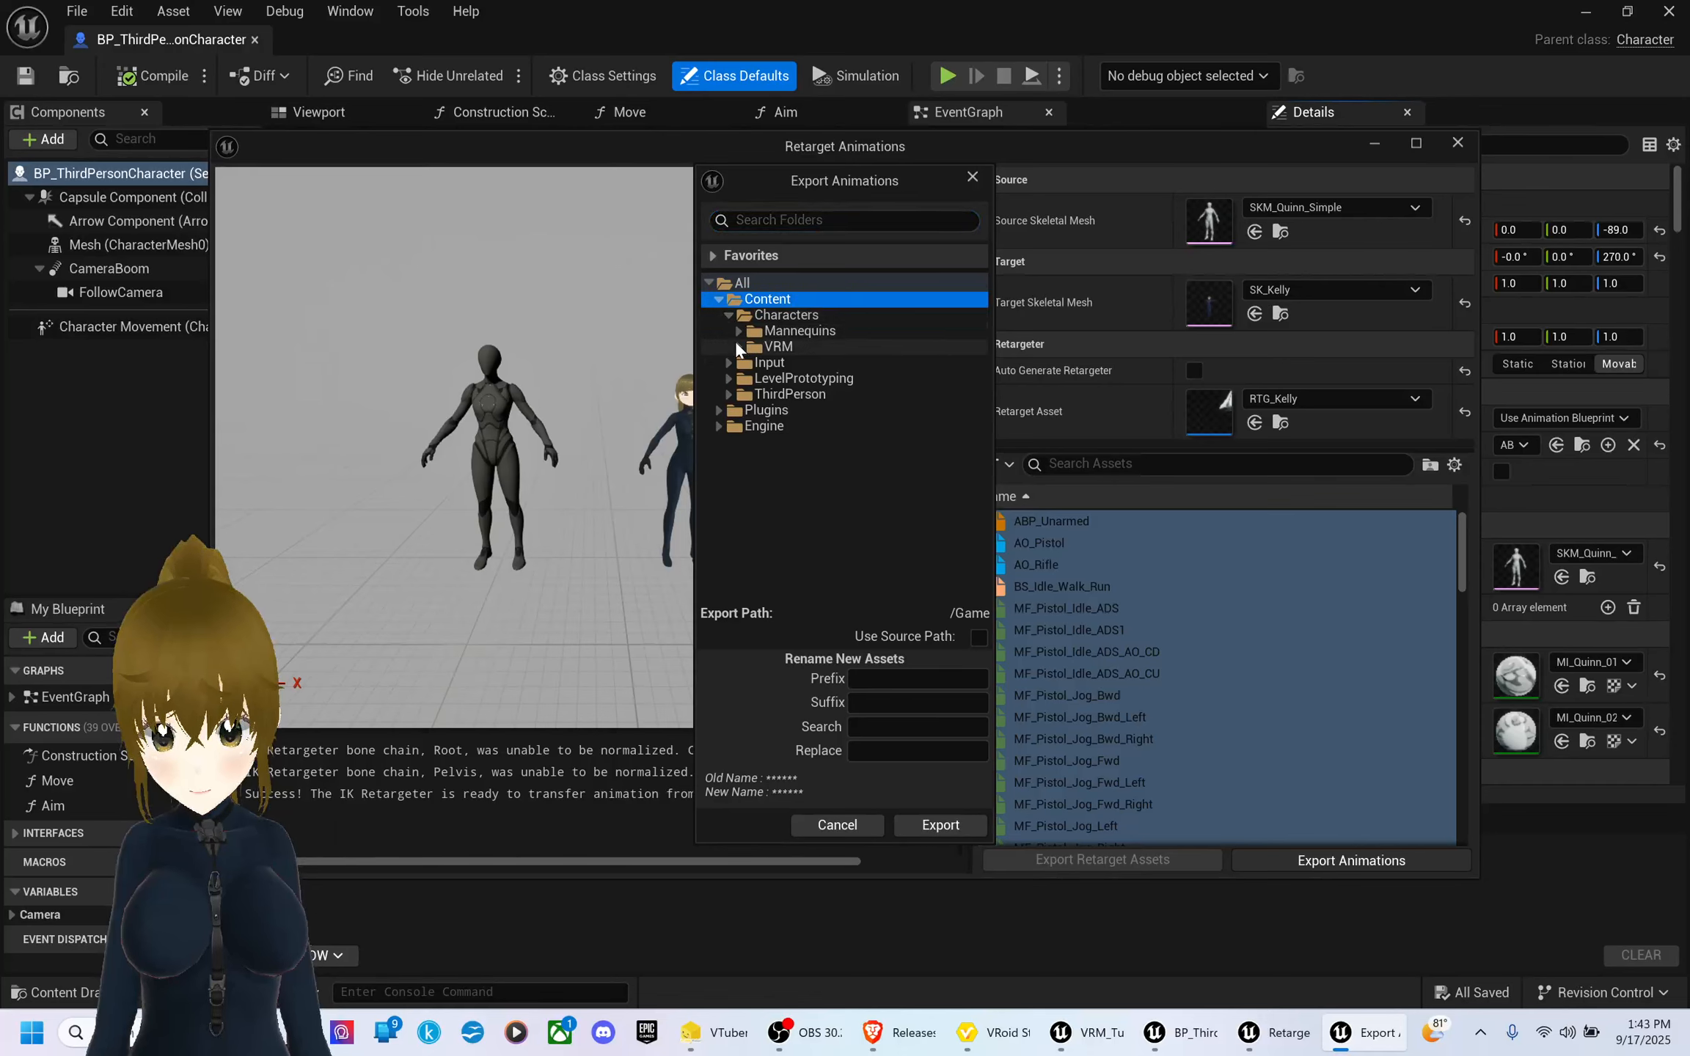
{"action": "left_click", "coordinate": [737, 345]}
{"action": "left_click", "coordinate": [814, 364]}
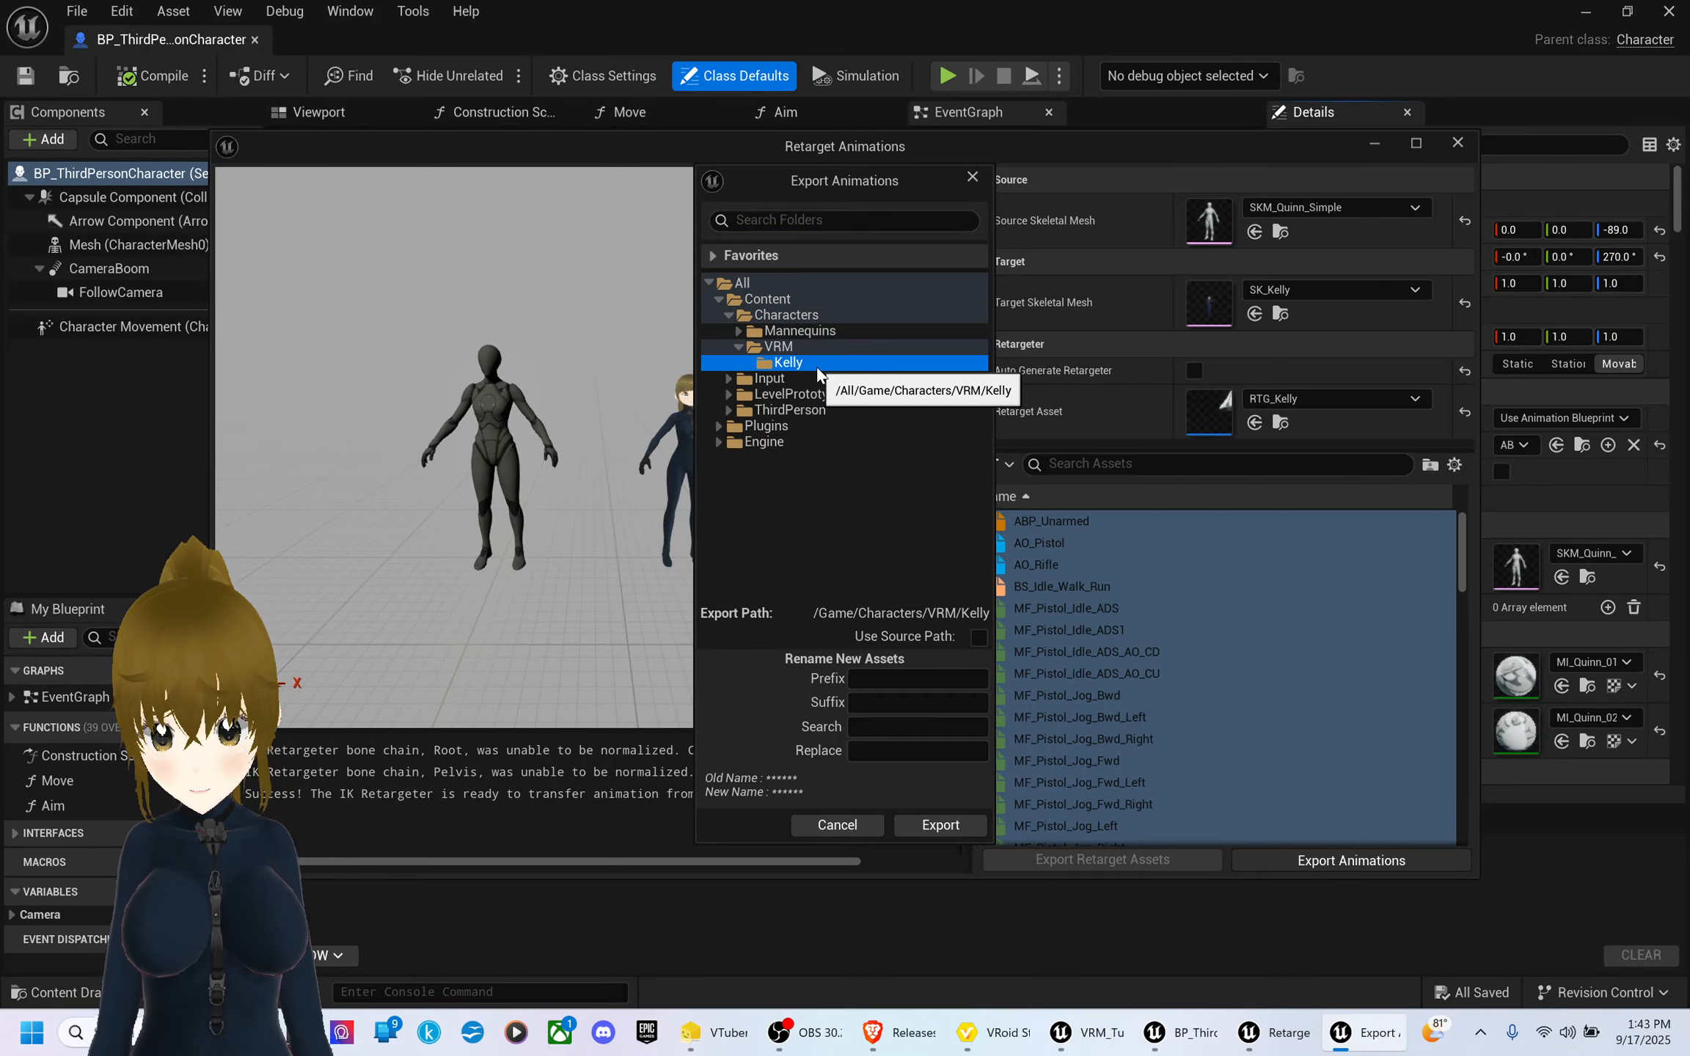
{"action": "right_click", "coordinate": [810, 366]}
{"action": "left_click", "coordinate": [901, 387]}
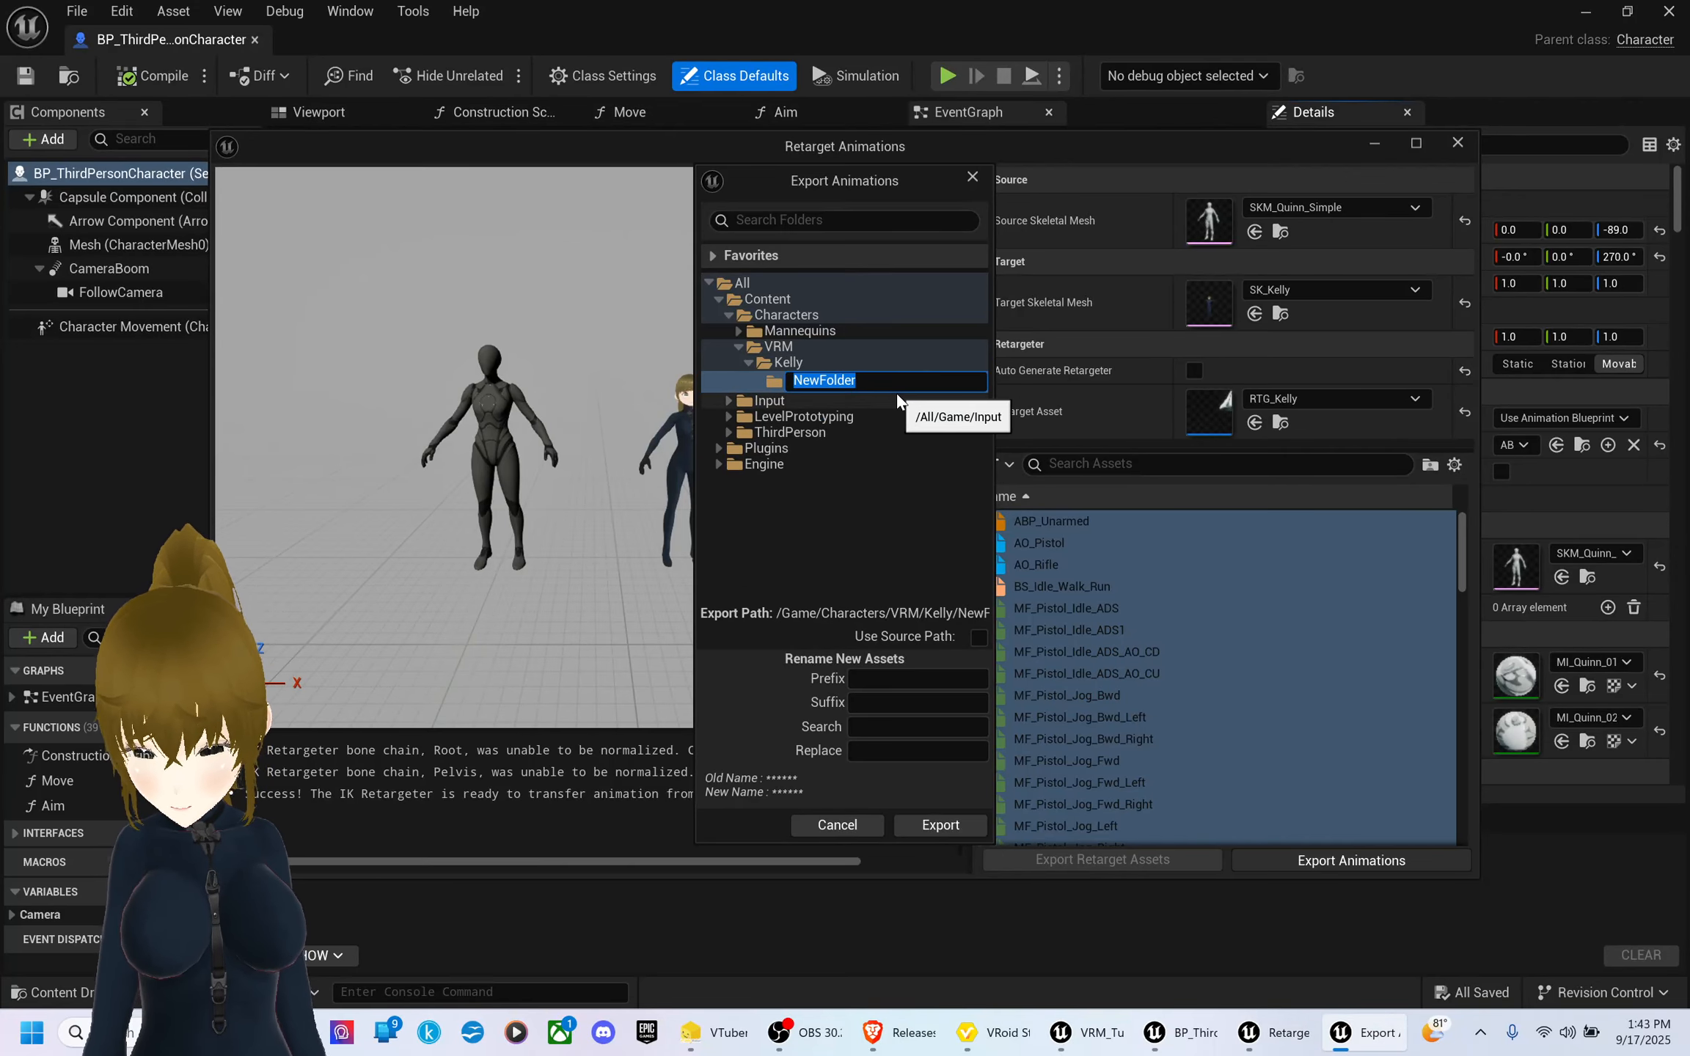
{"action": "type", "text": "Anima"}
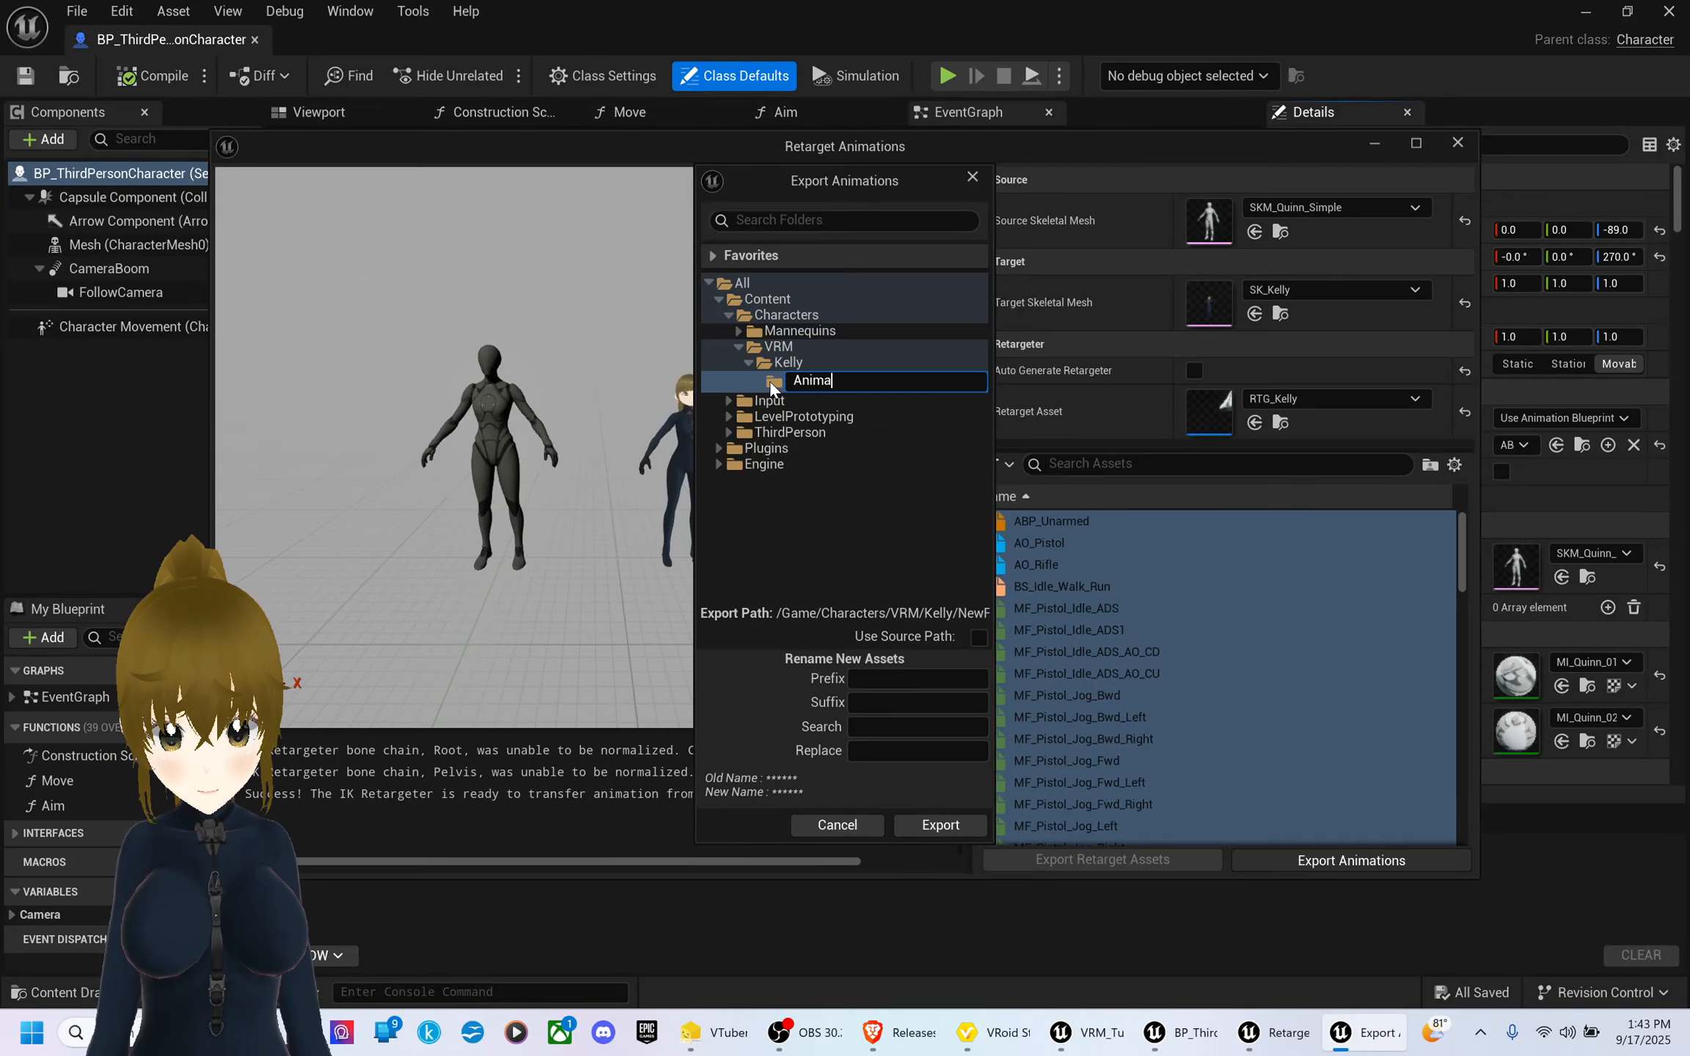
- Add the suffix _VRM to the new assets and export the retargeted animations with the default batch export options
{"action": "left_click", "coordinate": [883, 677]}
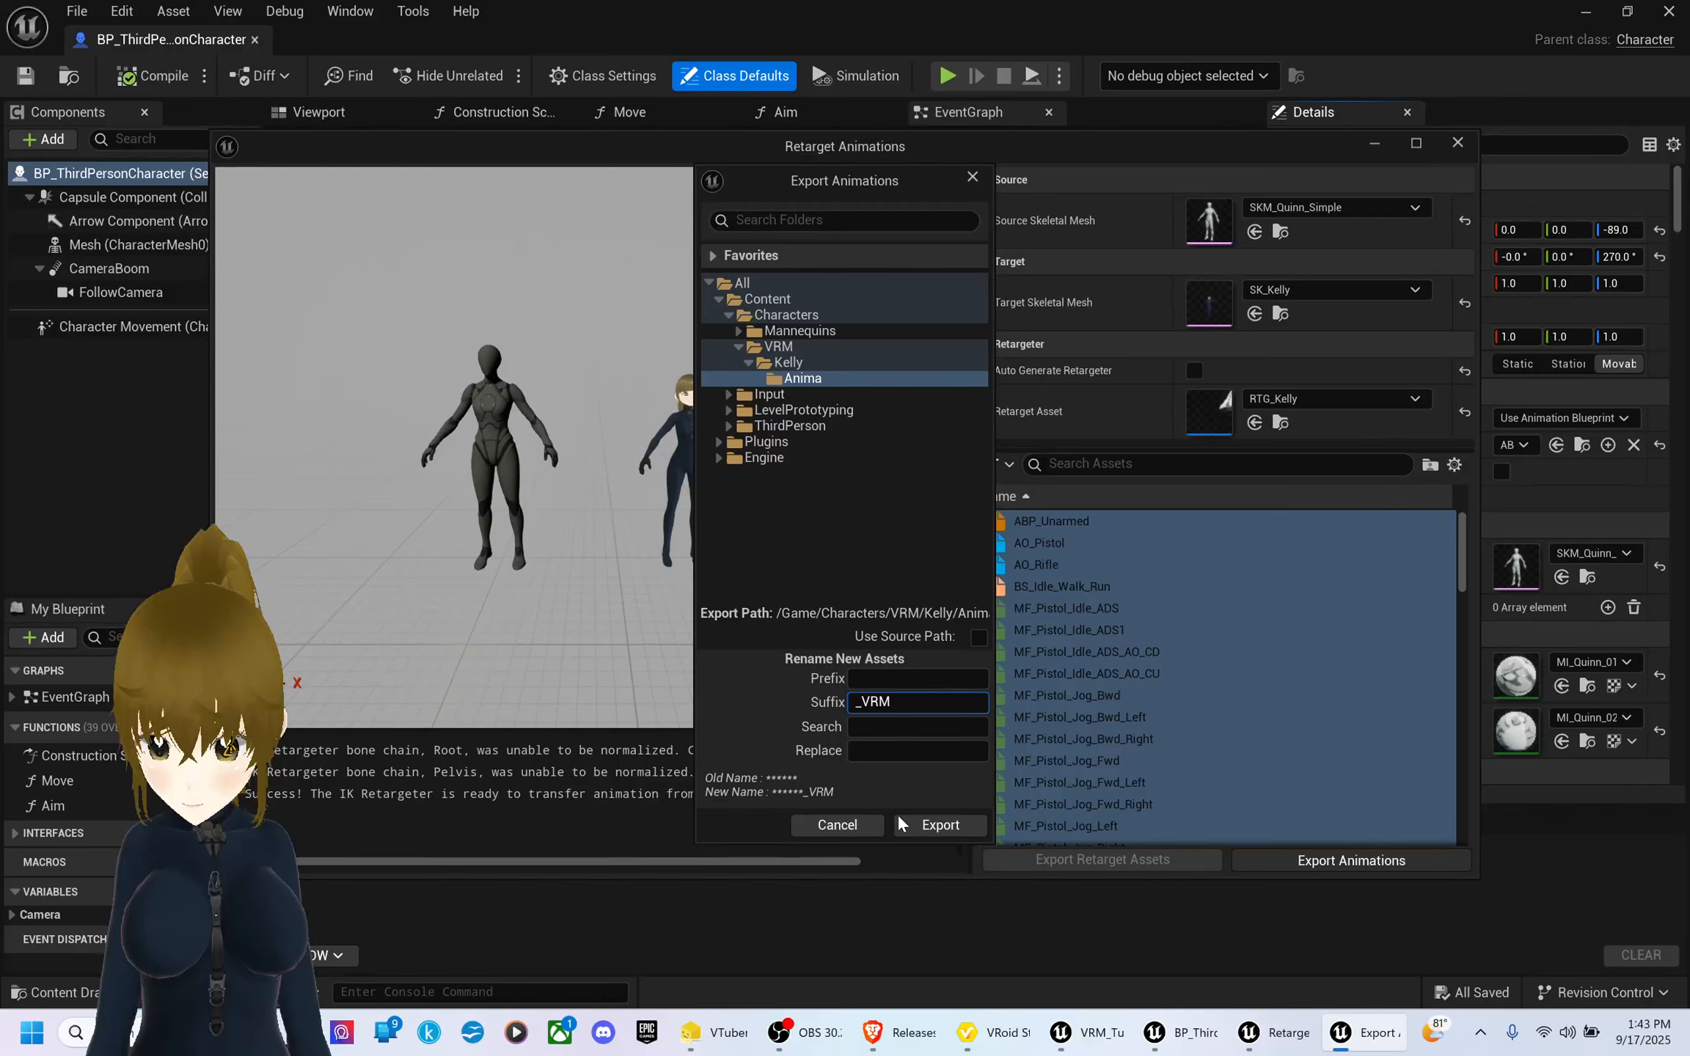
{"action": "left_click", "coordinate": [941, 825]}
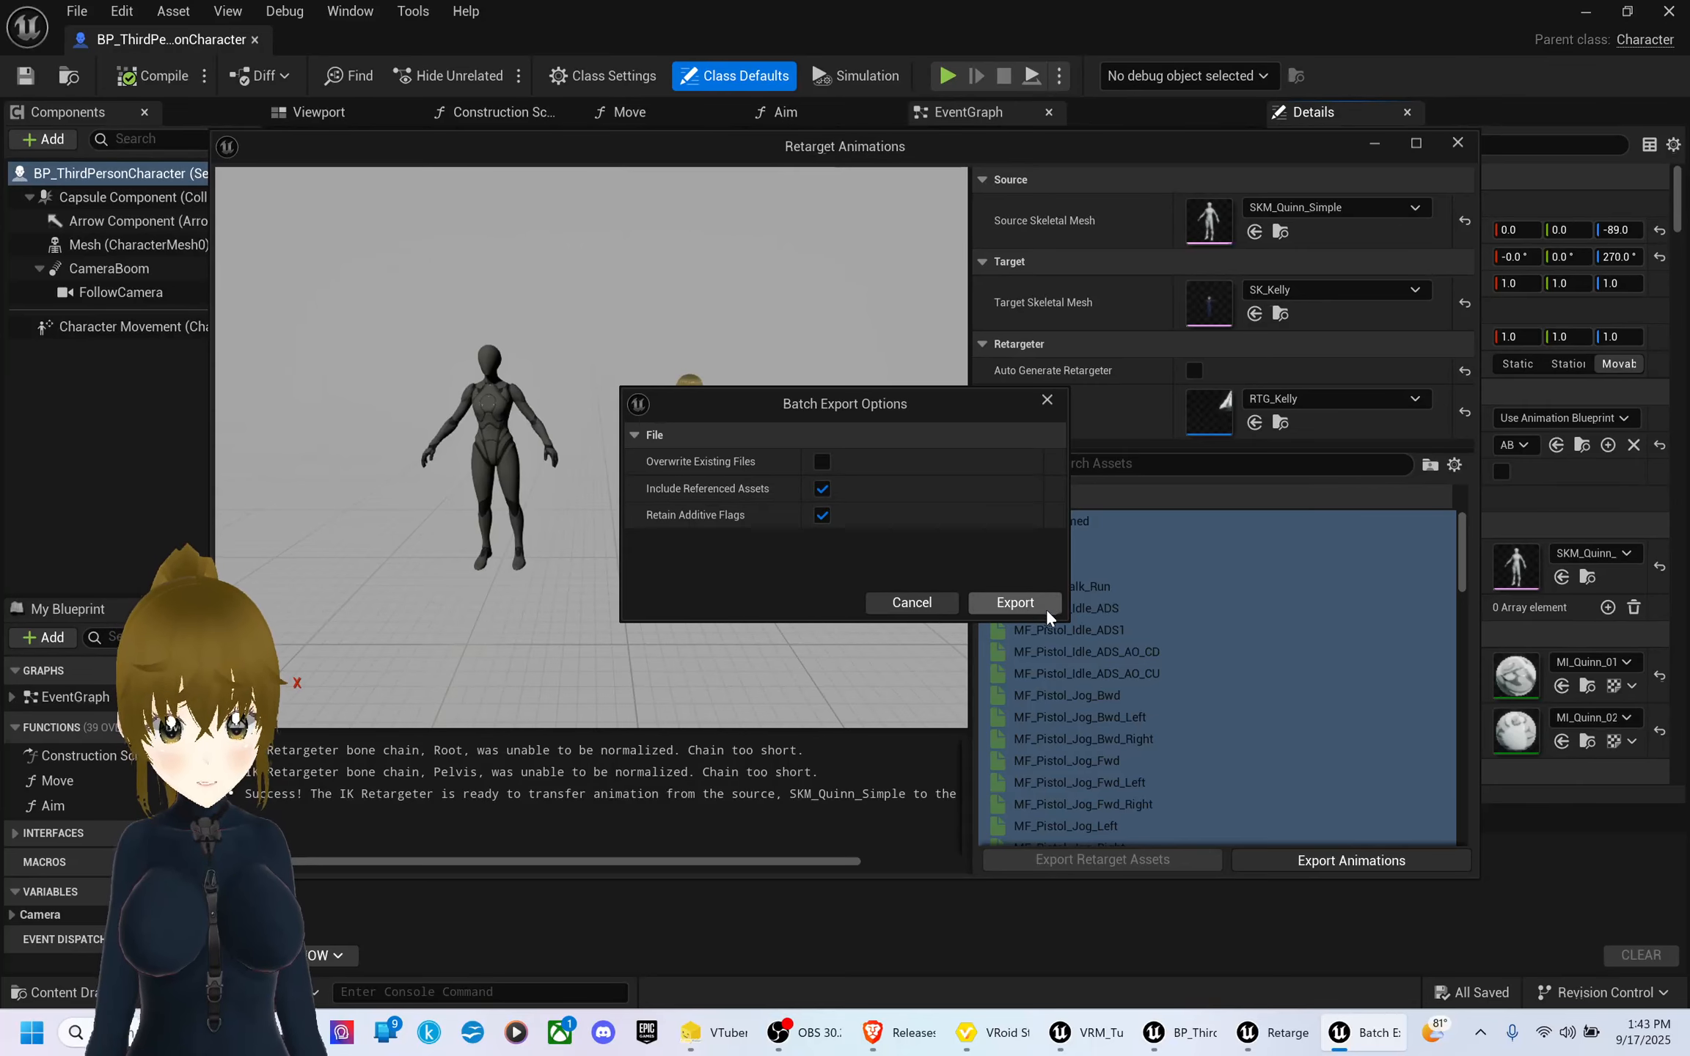
{"action": "left_click", "coordinate": [1020, 605]}
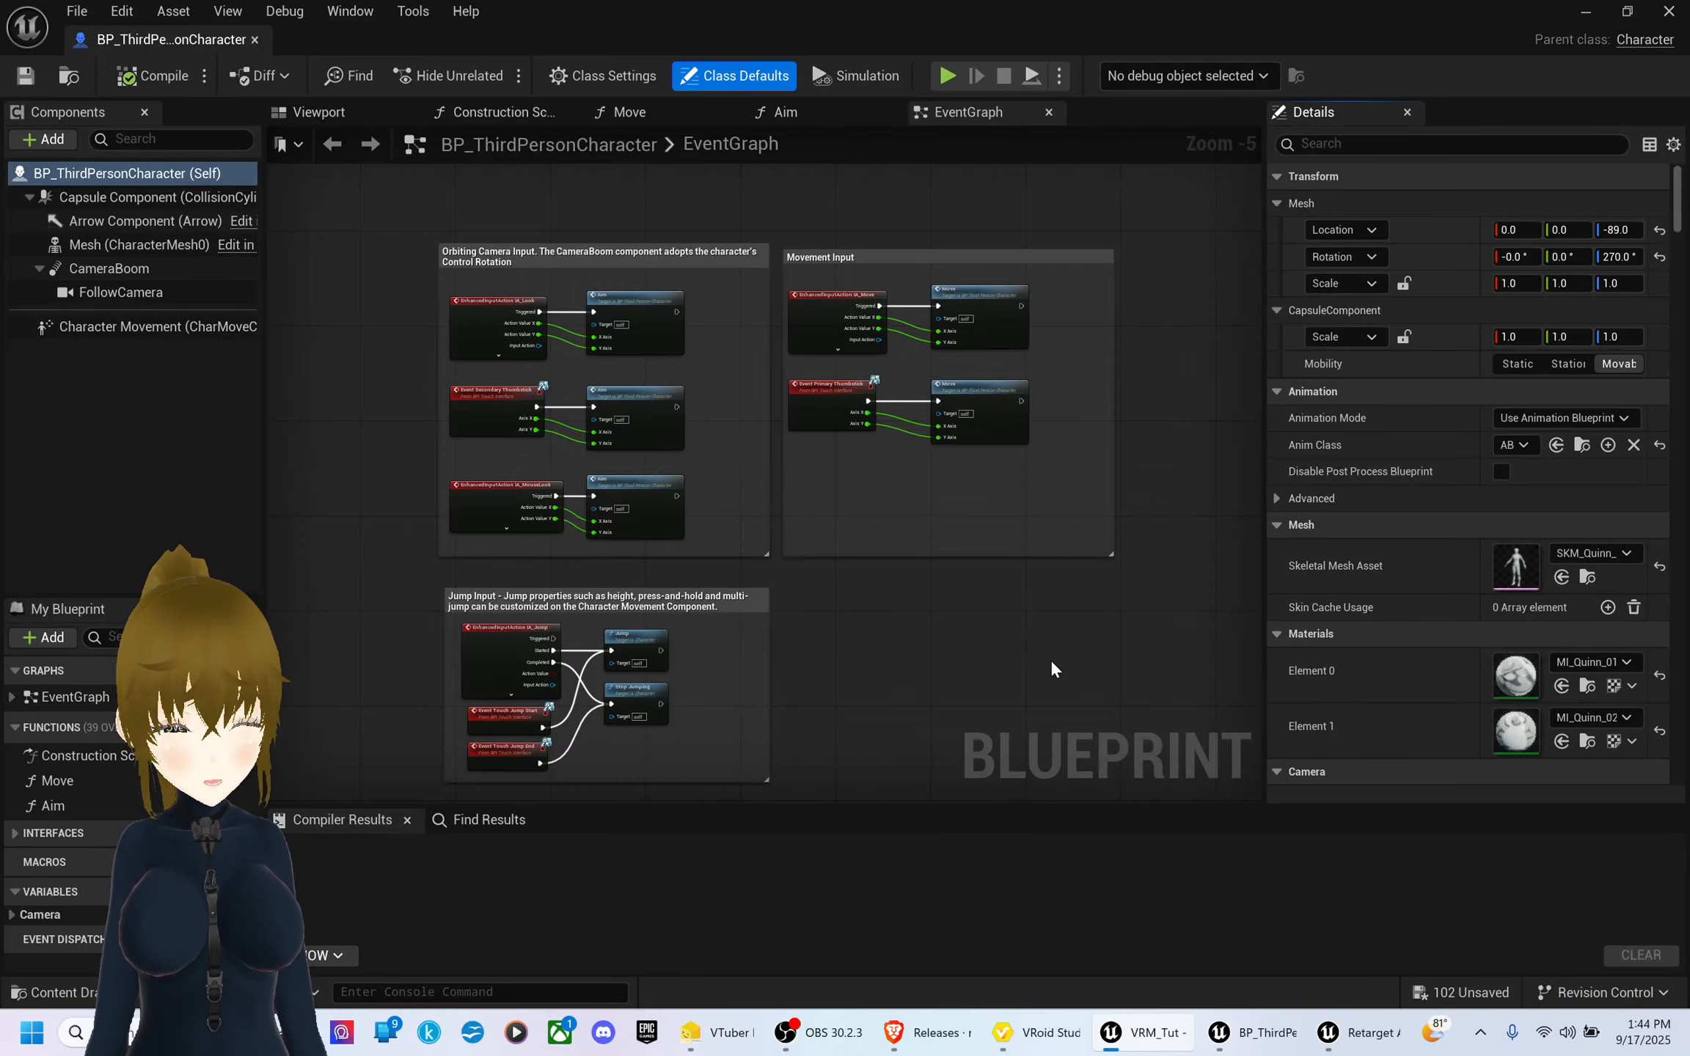
- Set the skeletal mesh asset of the character blueprint's Mesh component to SK_Kelly
{"action": "left_click", "coordinate": [117, 246]}
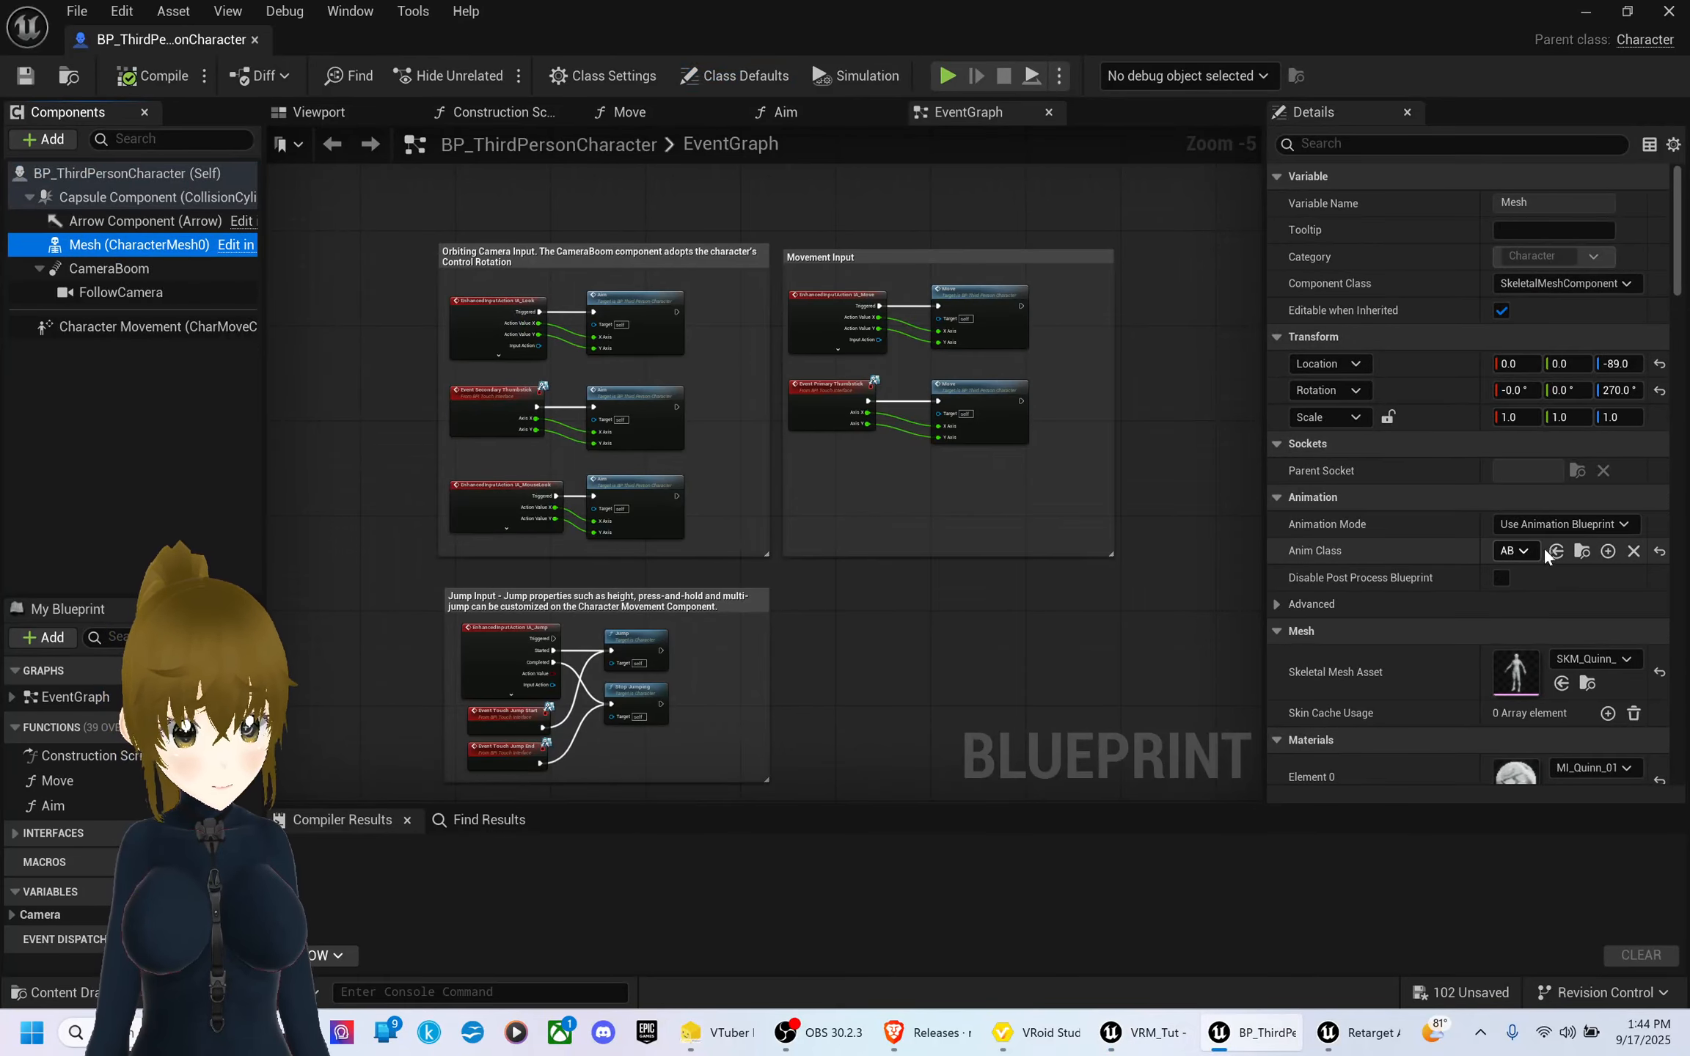
{"action": "scroll", "coordinate": [1509, 546], "scroll_direction": "down", "scroll_amount": 1}
{"action": "left_click", "coordinate": [1627, 628]}
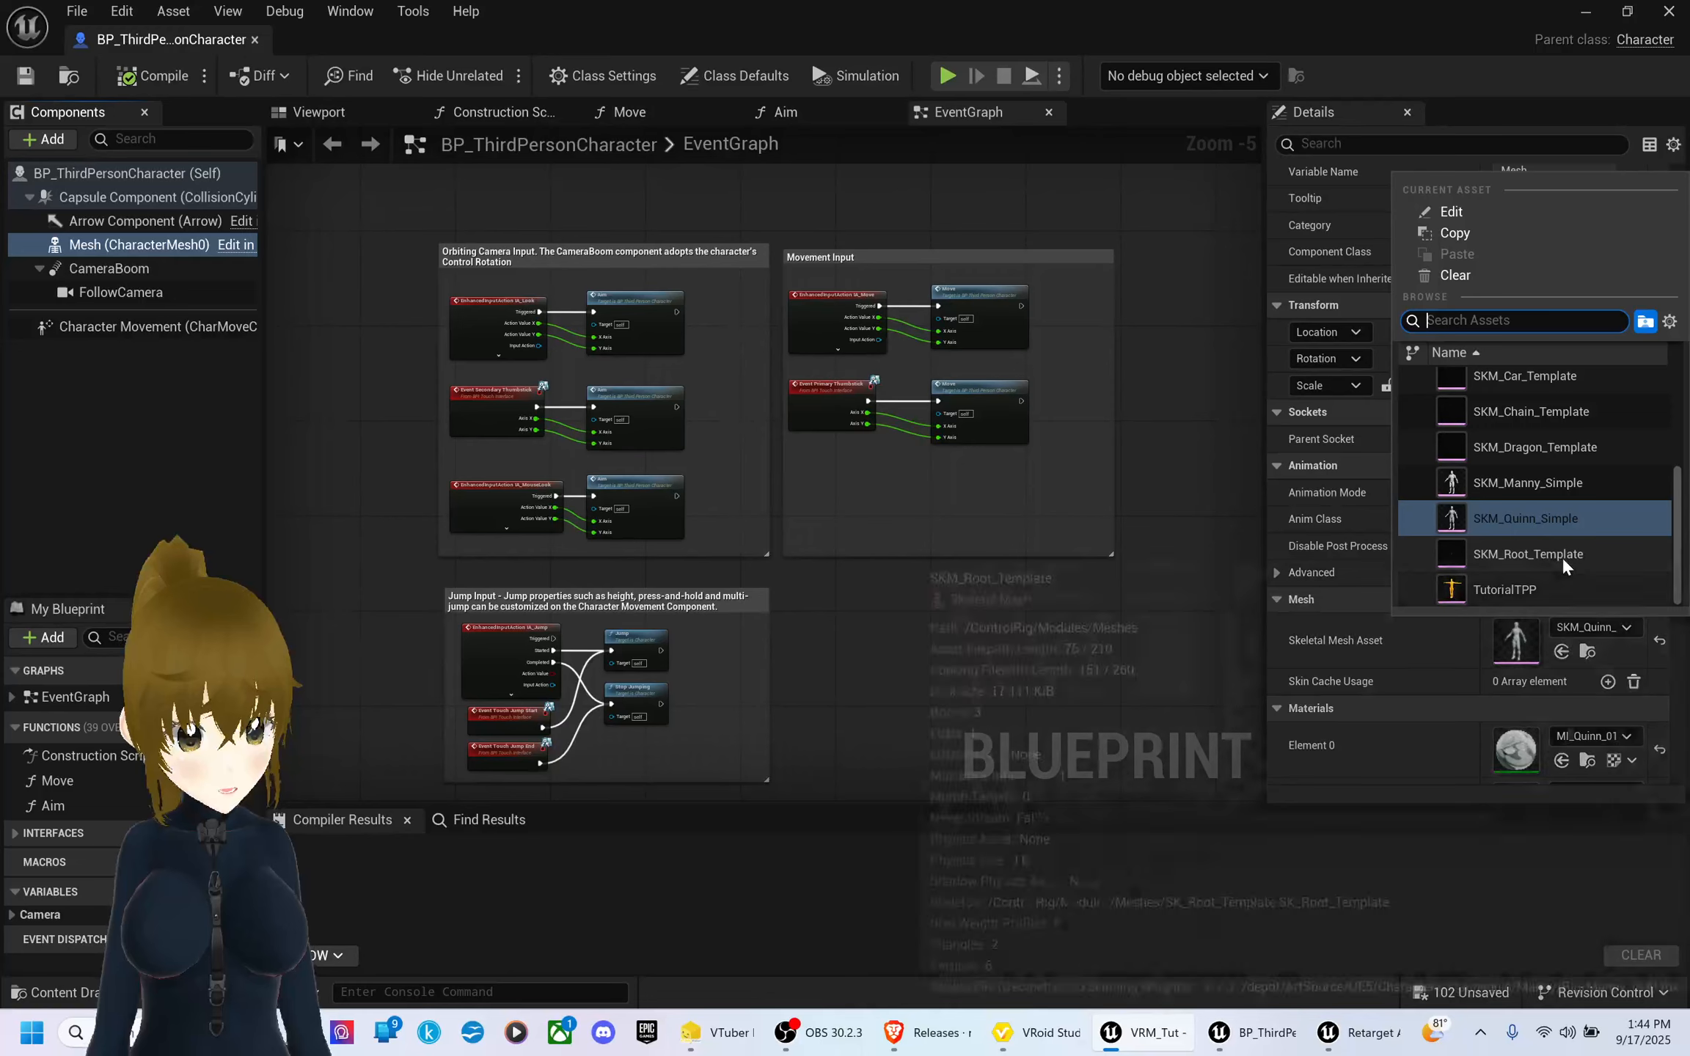
{"action": "scroll", "coordinate": [1540, 513], "scroll_direction": "up", "scroll_amount": 3}
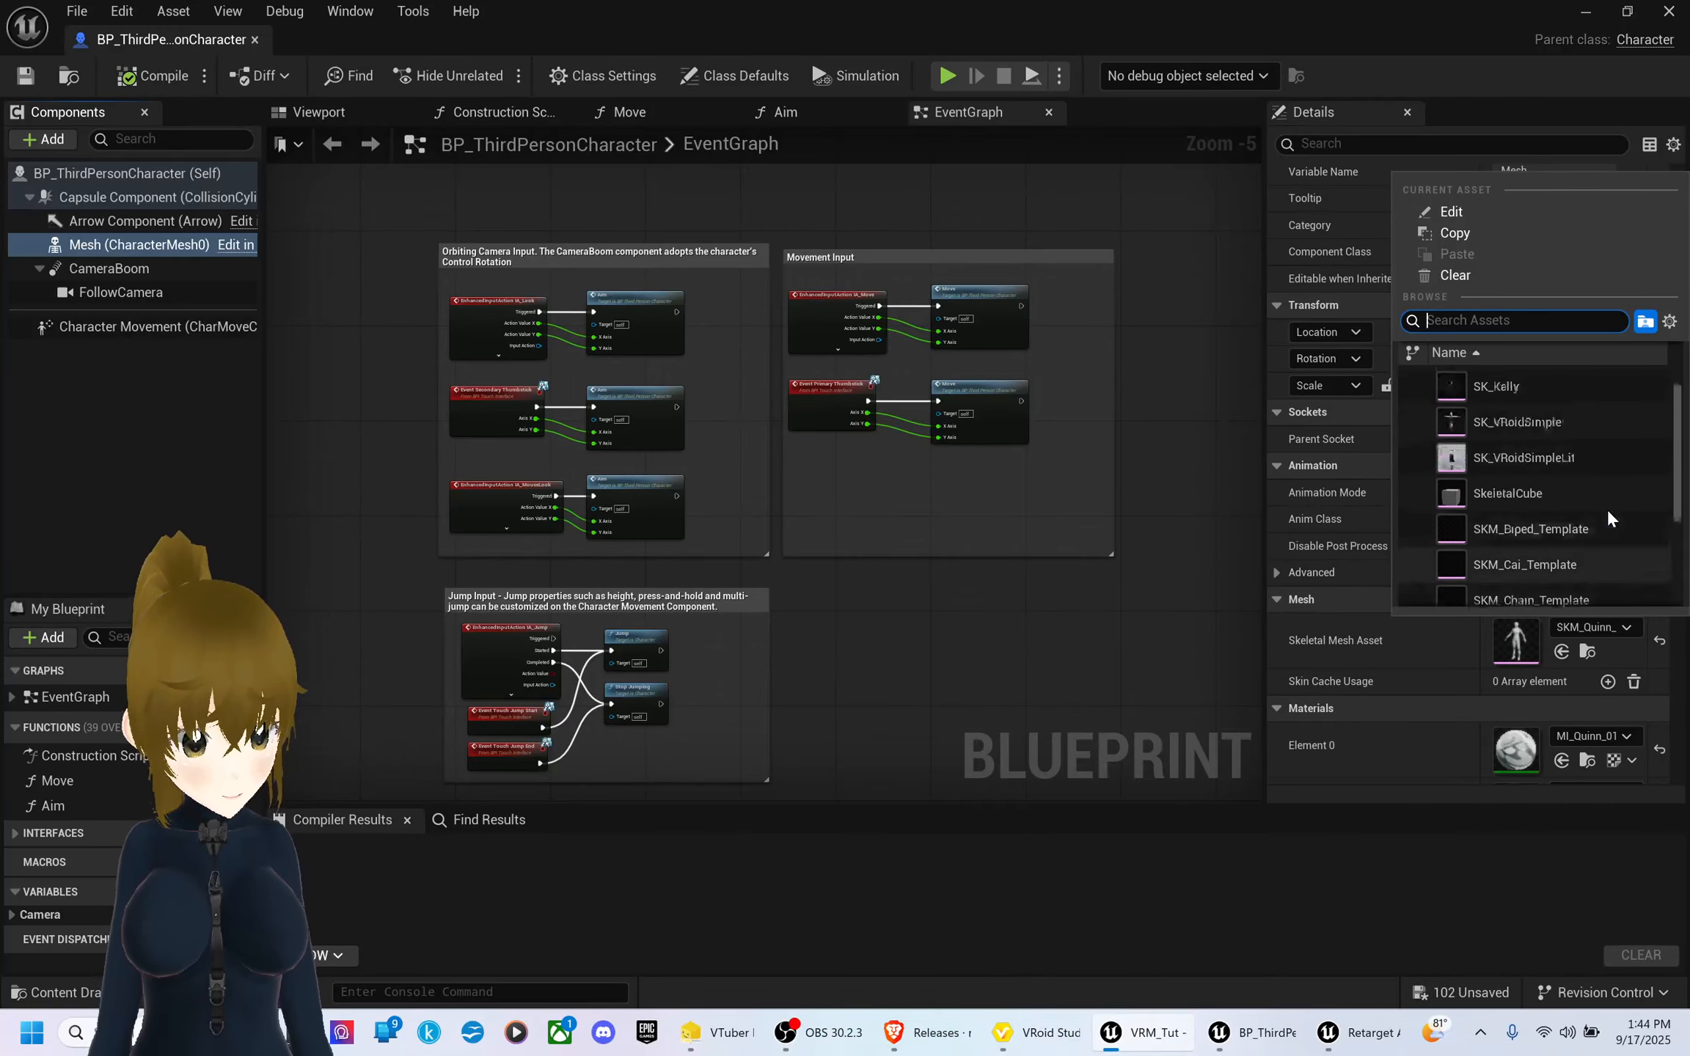
{"action": "left_click", "coordinate": [1522, 424]}
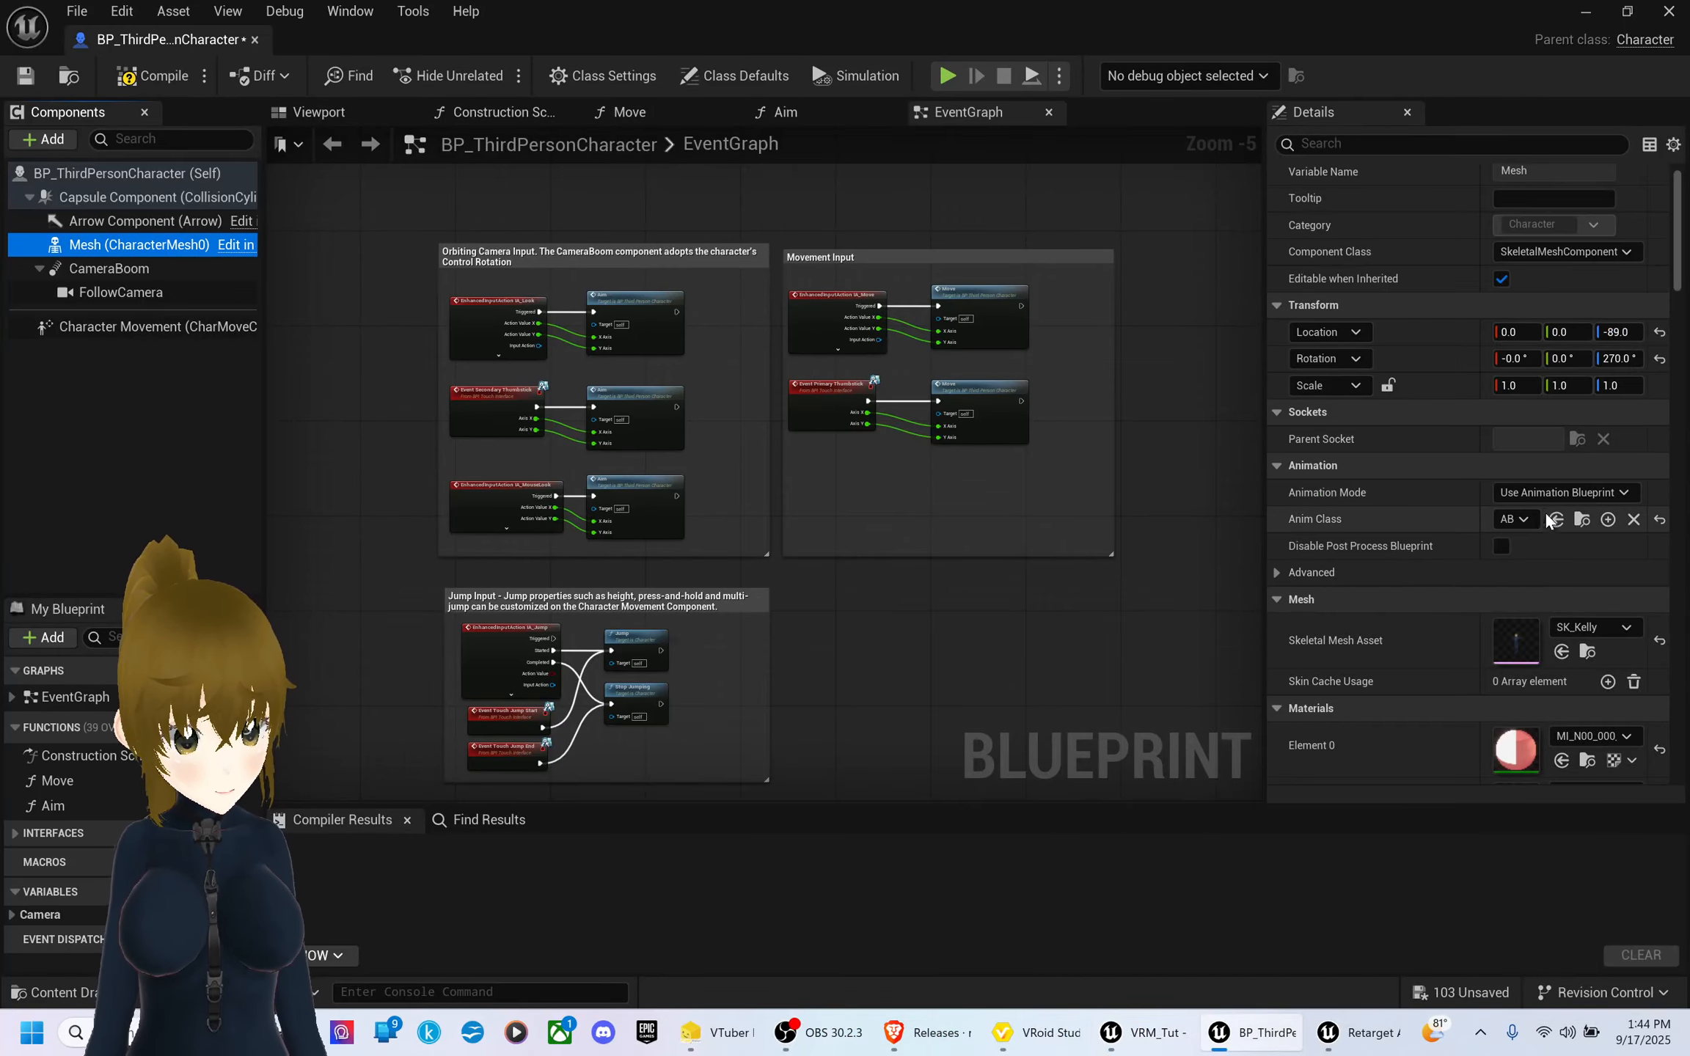
- Examine the character mesh from the front in the blueprint's 3D preview
{"action": "left_click", "coordinate": [320, 112]}
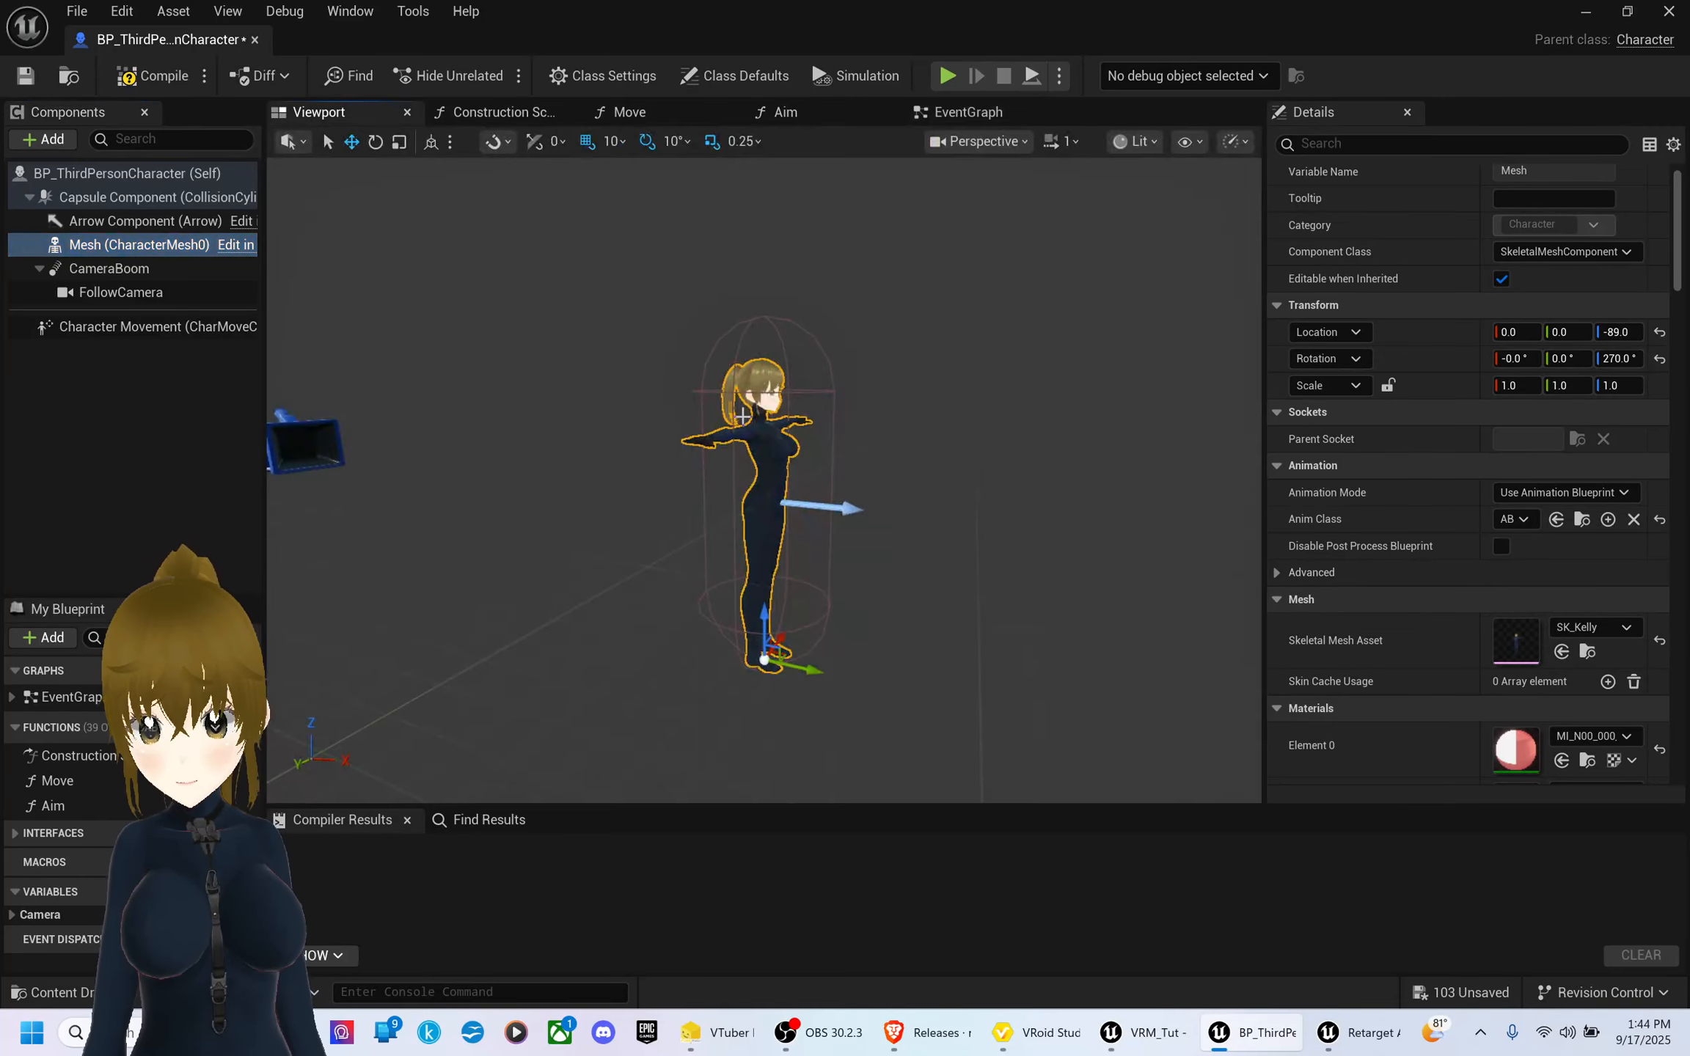
{"action": "key", "text": "d"}
{"action": "right_click_drag", "start_coordinate": [763, 477], "coordinate": [667, 474]}
{"action": "scroll", "coordinate": [671, 474], "scroll_direction": "down", "scroll_amount": 3}
{"action": "key", "text": "w"}
{"action": "scroll", "coordinate": [768, 430], "scroll_direction": "down", "scroll_amount": 2}
{"action": "right_click_drag", "start_coordinate": [768, 431], "coordinate": [739, 413]}
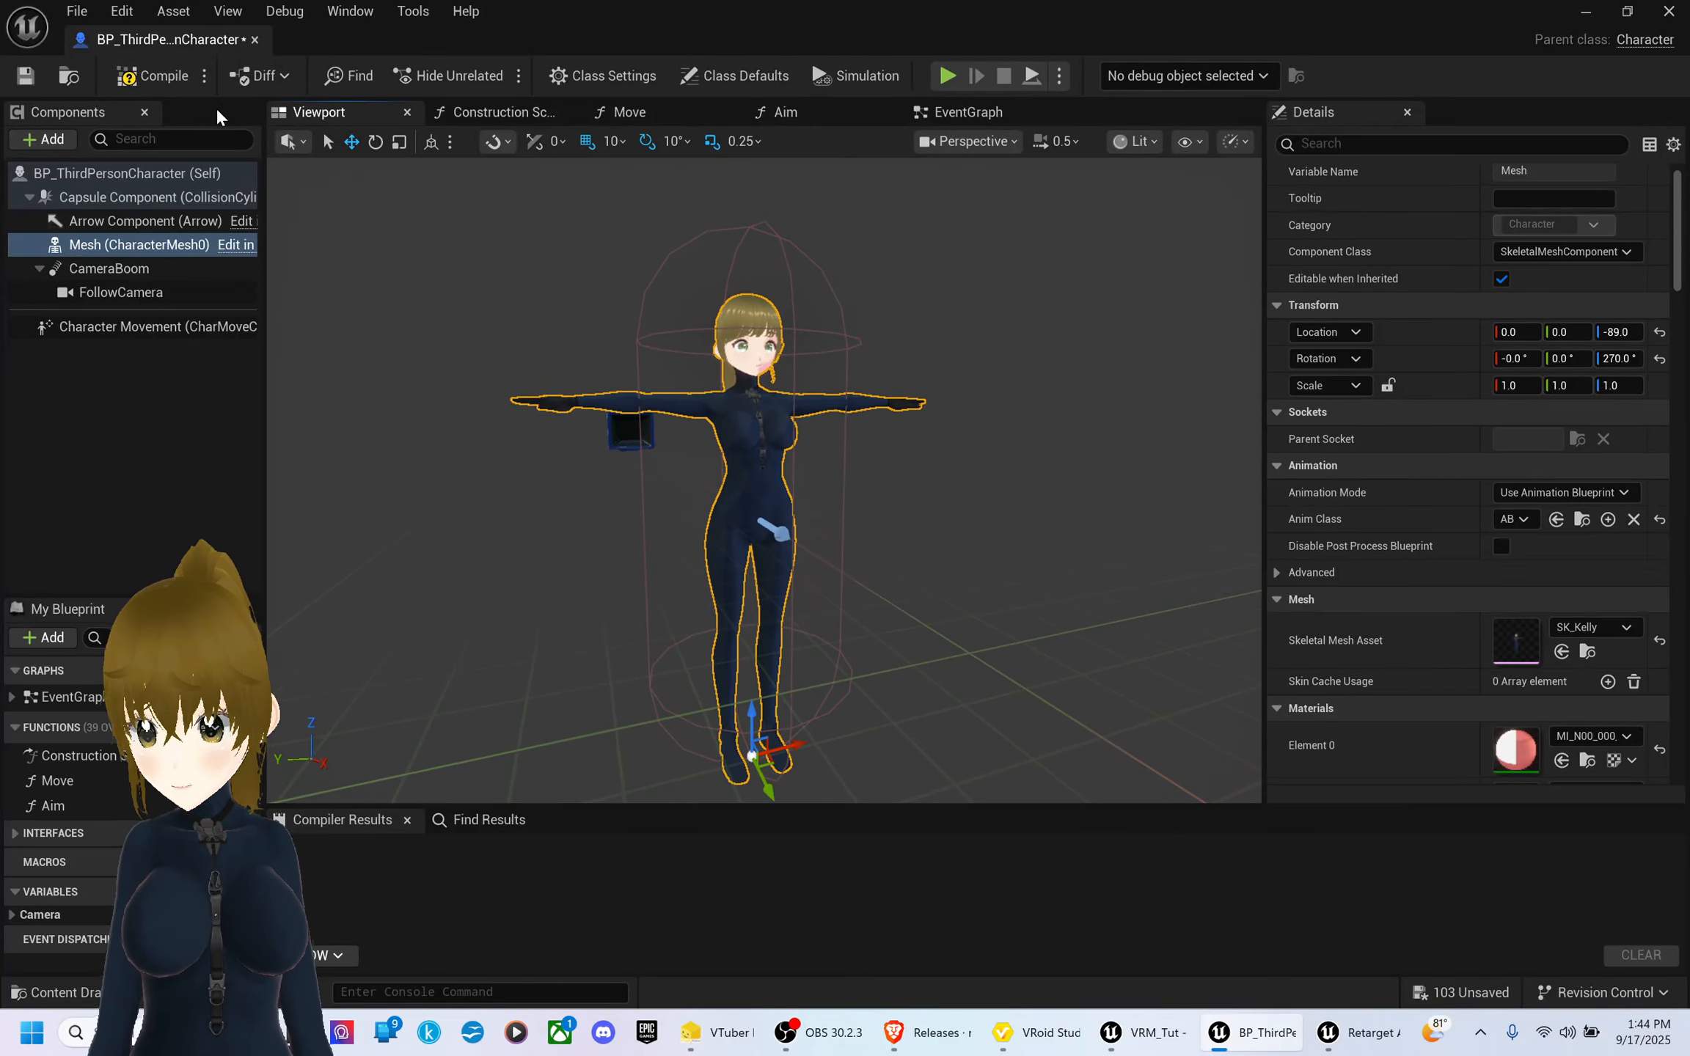
- Set Save on Compile to Always and compile the character blueprint
{"action": "left_click", "coordinate": [205, 76]}
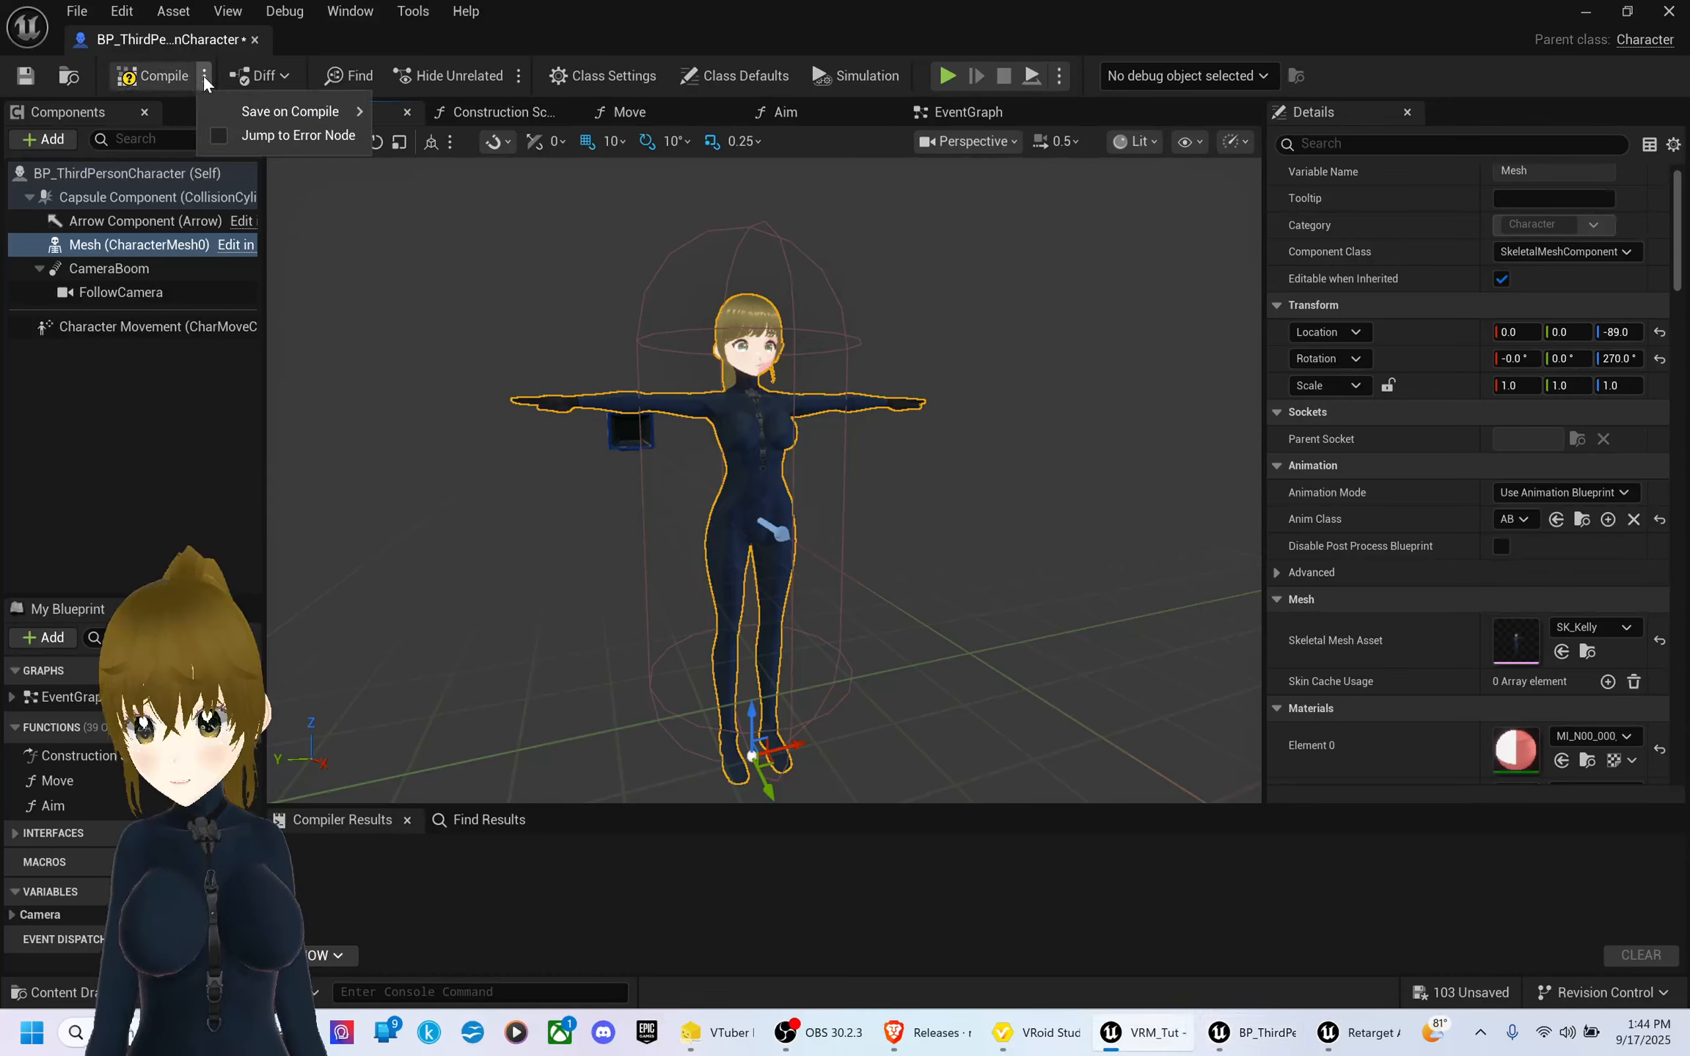
{"action": "mouse_move", "coordinate": [293, 111]}
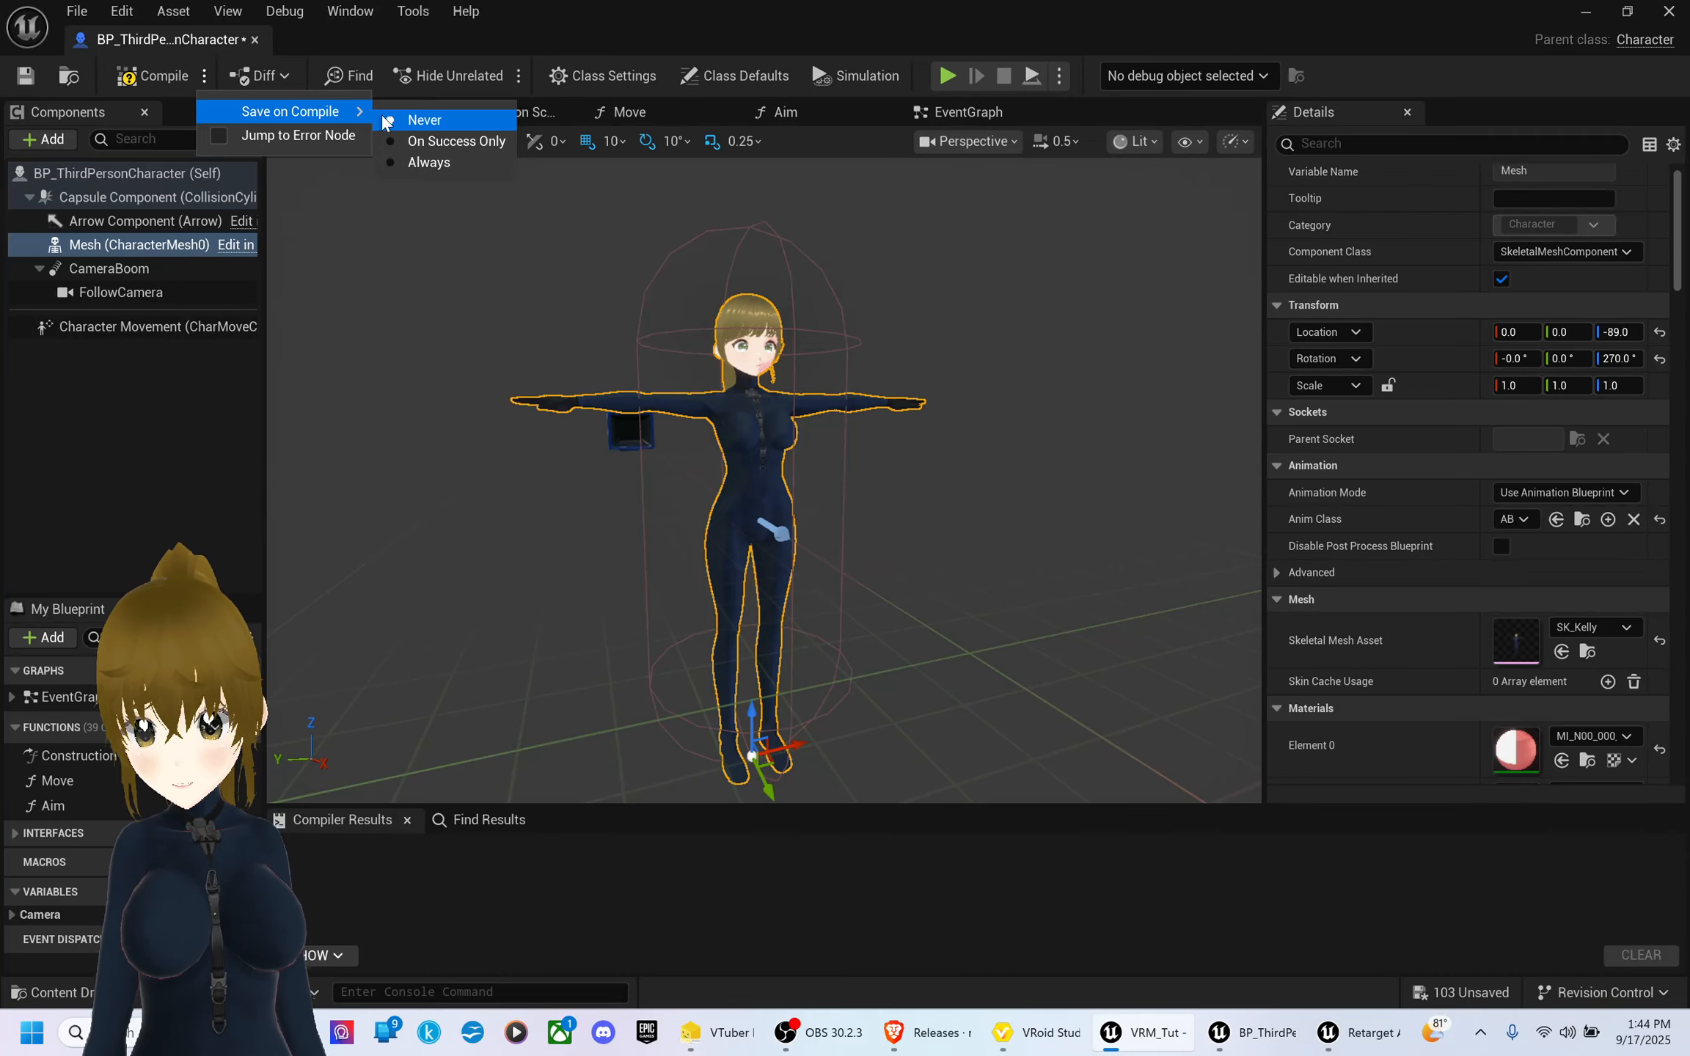
{"action": "left_click", "coordinate": [441, 163]}
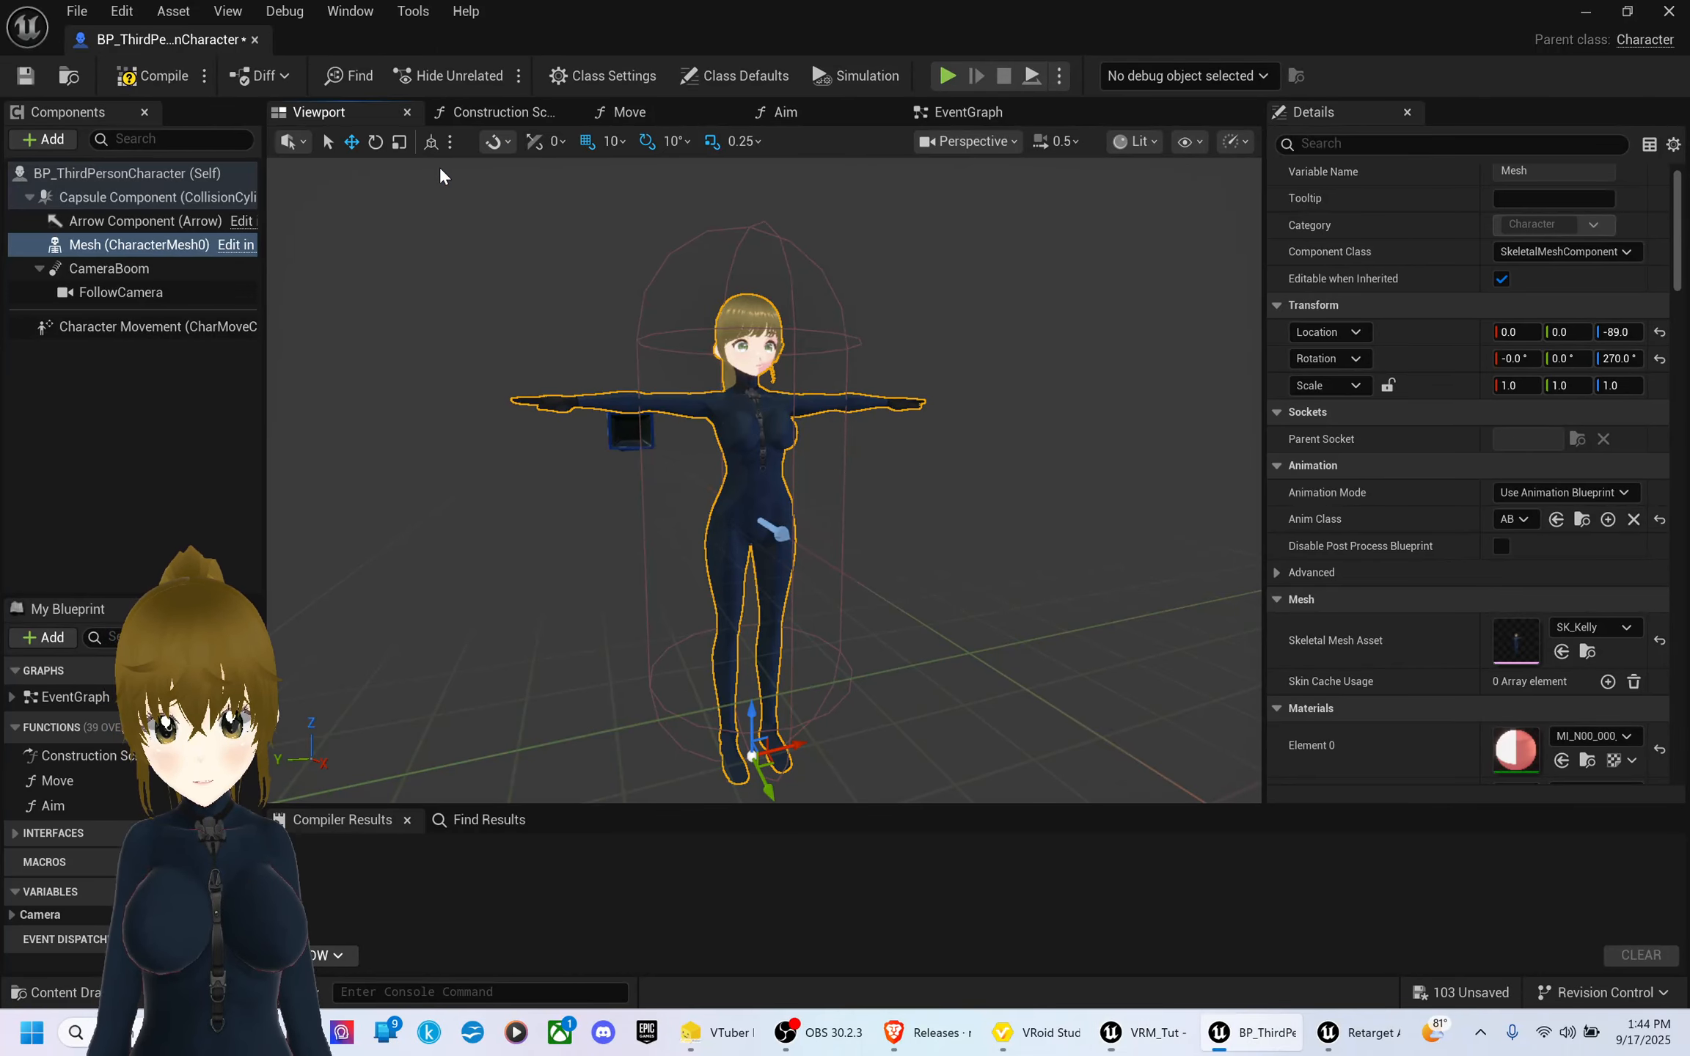
{"action": "left_click", "coordinate": [157, 76]}
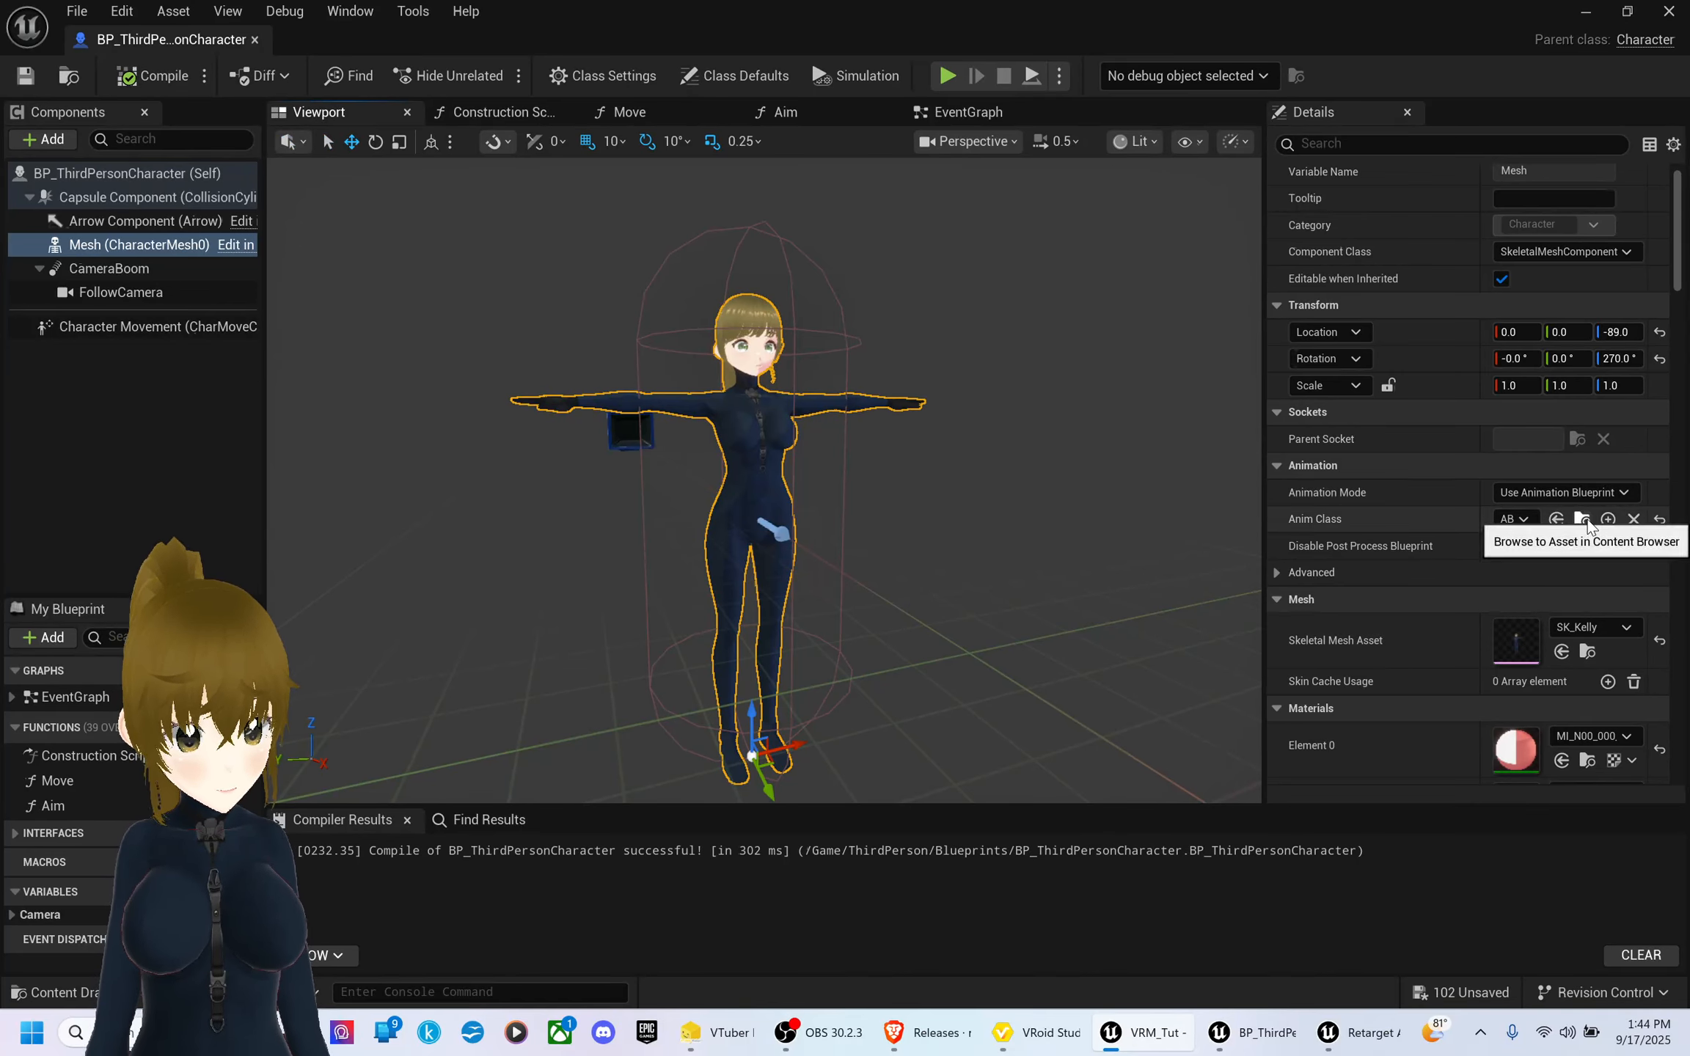
- Set the Mesh component's anim class to ABP_Unarmed_VRM and compile the blueprint
{"action": "left_click", "coordinate": [1523, 520]}
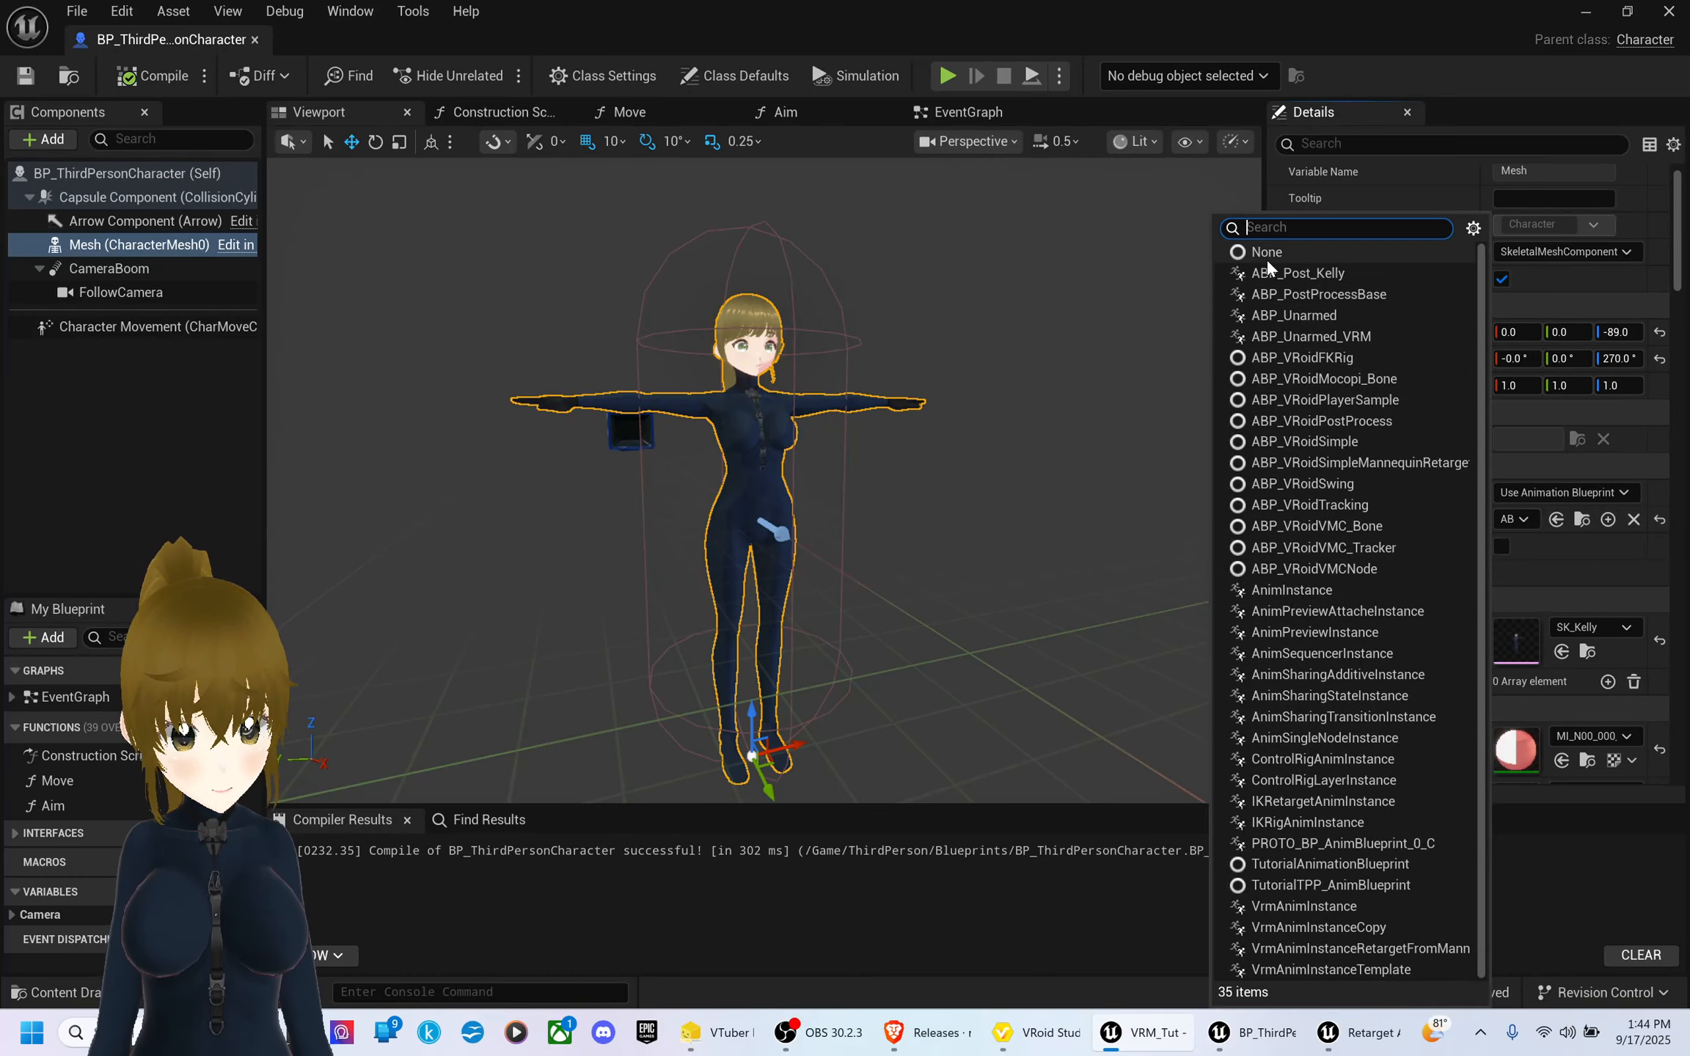
{"action": "left_click", "coordinate": [1361, 339]}
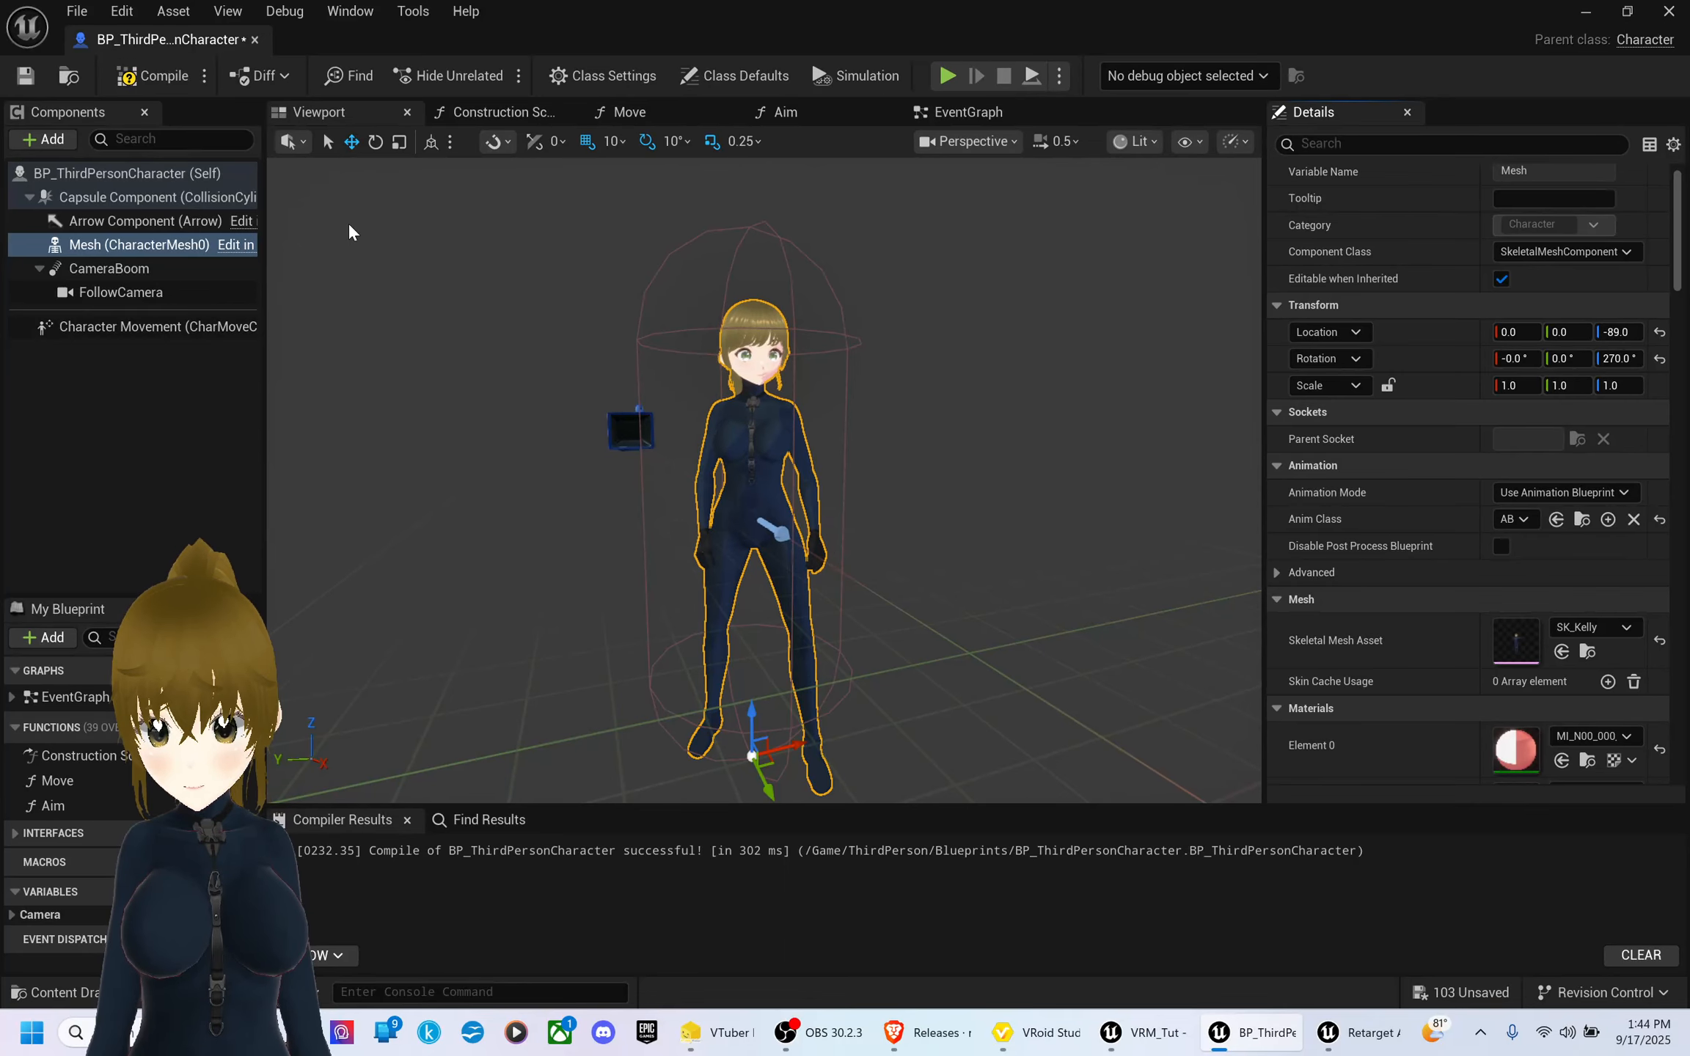
{"action": "left_click", "coordinate": [171, 78]}
- Dock the BP_ThirdPersonCharacter editor in the main window, close the Content Browser tab, and return to Lvl_ThirdPerson
{"action": "left_click_drag", "start_coordinate": [141, 38], "coordinate": [556, 41]}
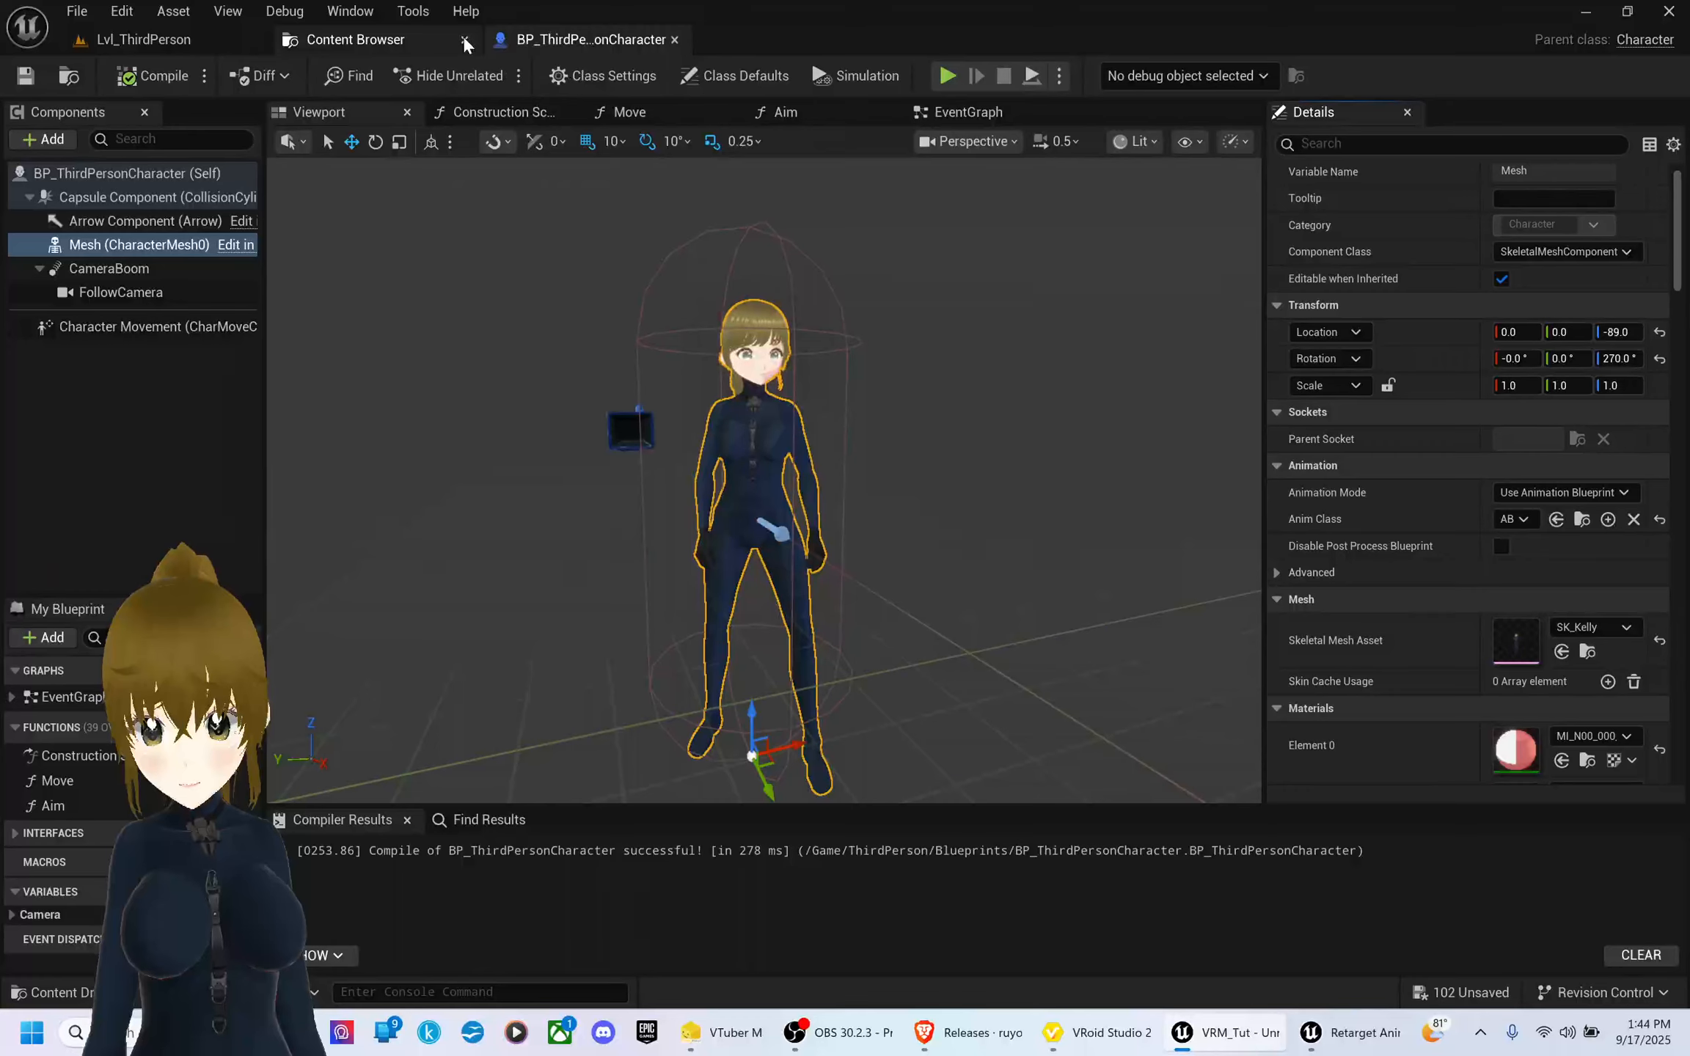
{"action": "left_click", "coordinate": [464, 42]}
{"action": "left_click", "coordinate": [201, 38]}
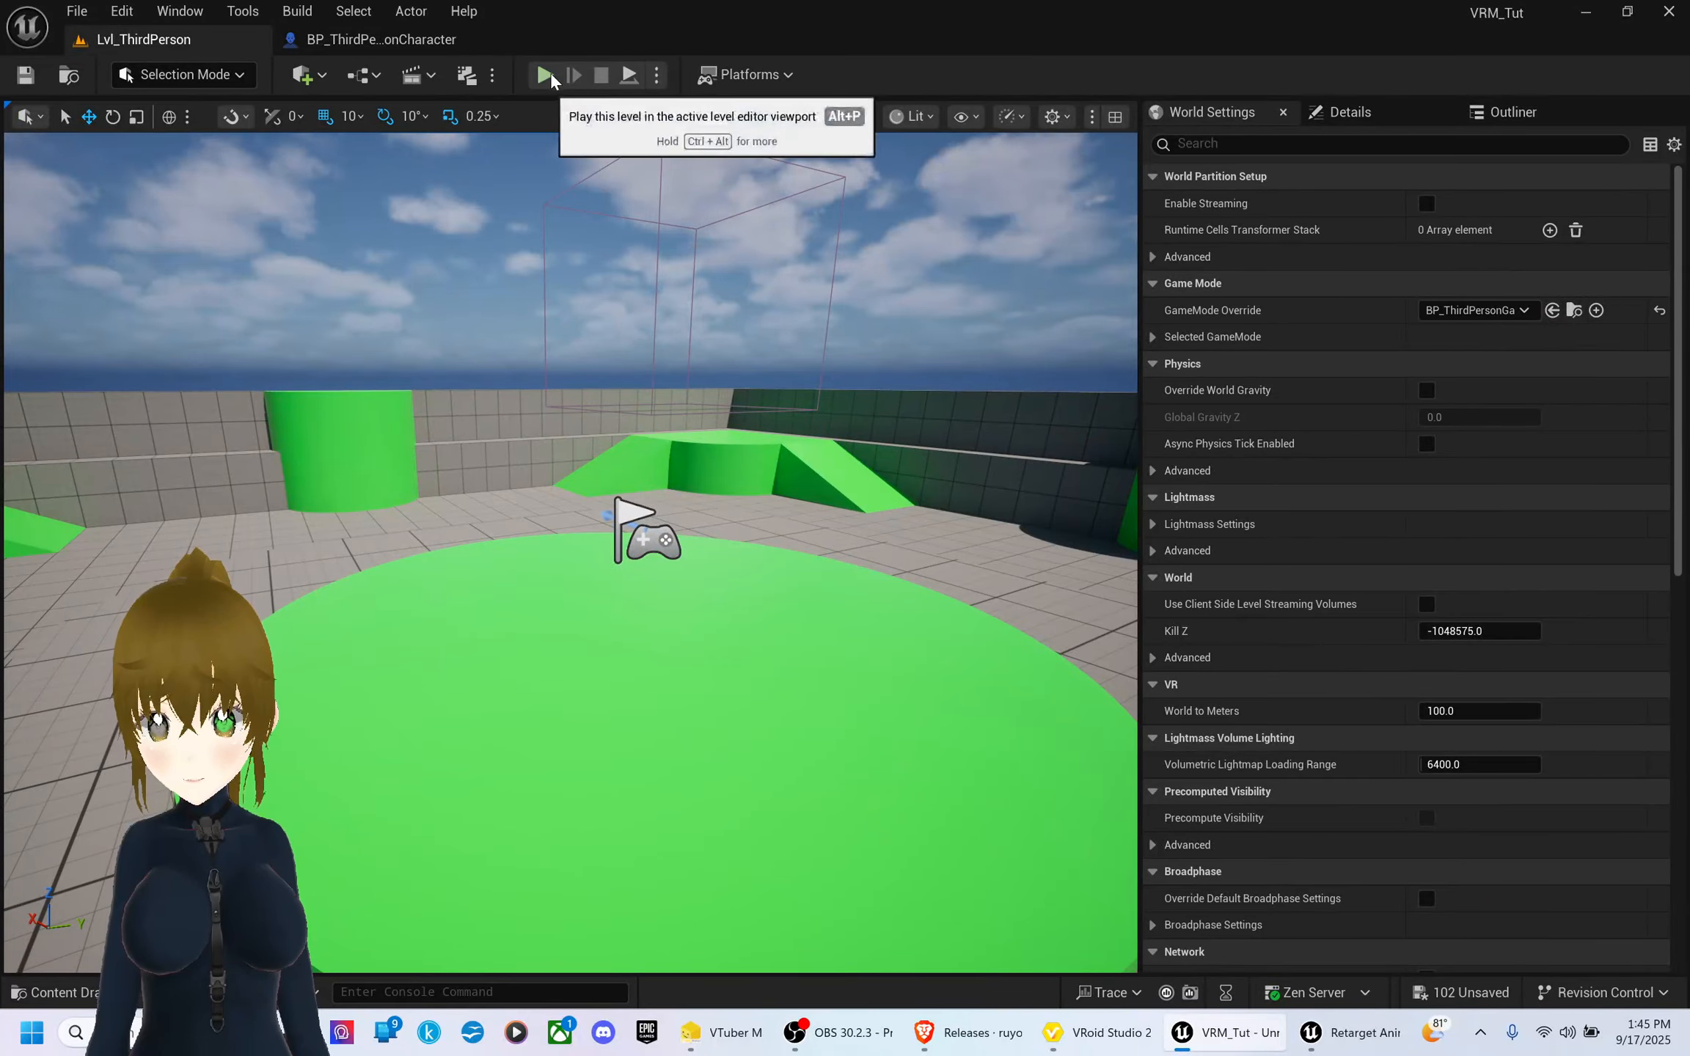
- Play-test the level by running and jumping with the character, and stop the session
{"action": "key", "text": "alt+p"}
{"action": "key", "text": "a"}
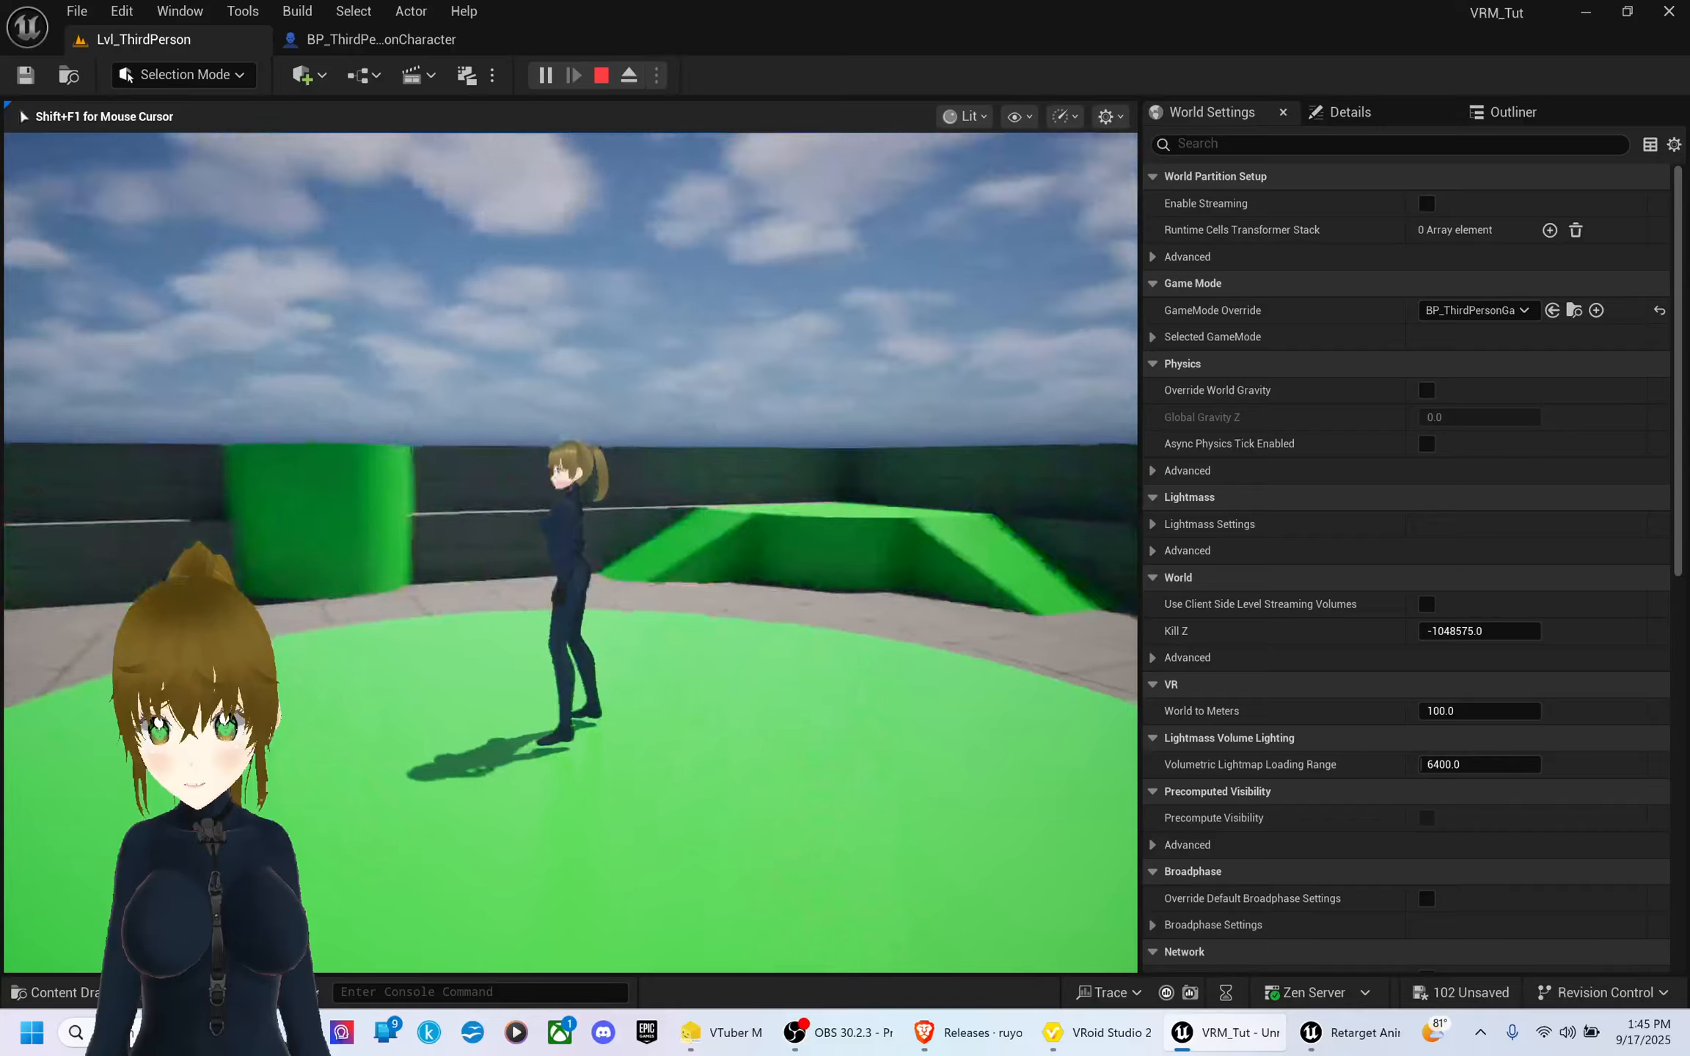
{"action": "key", "text": "space"}
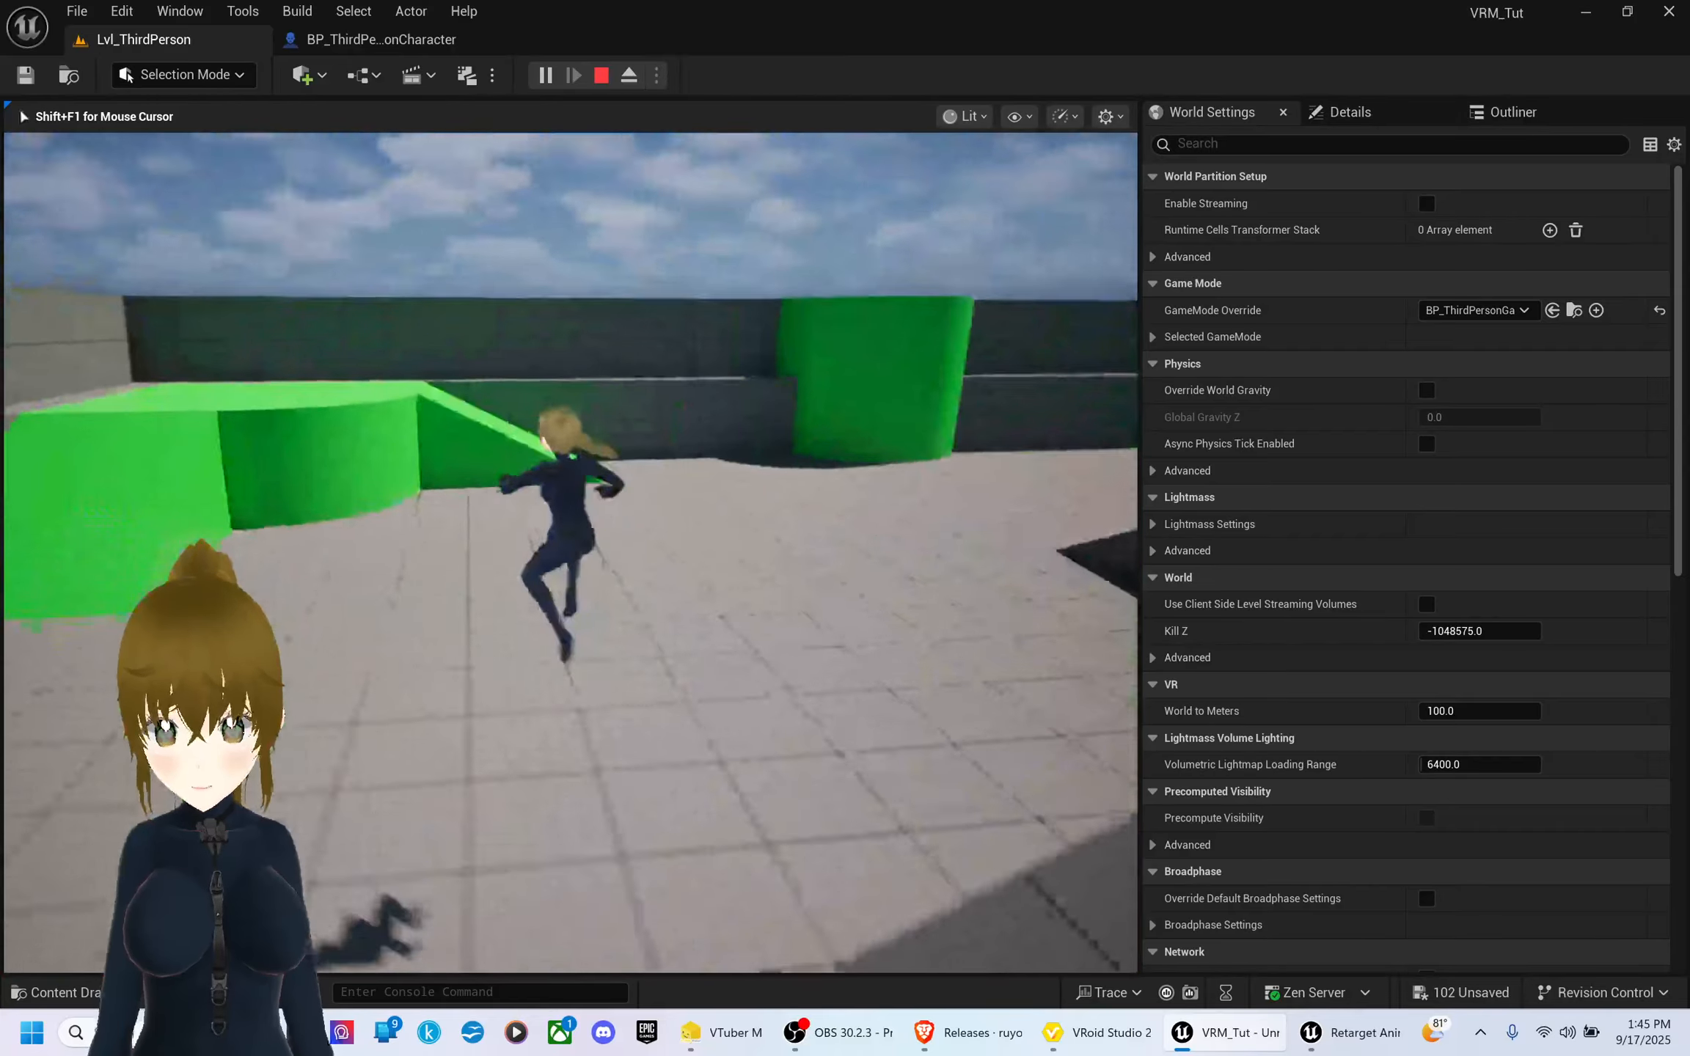
{"action": "key", "text": "s"}
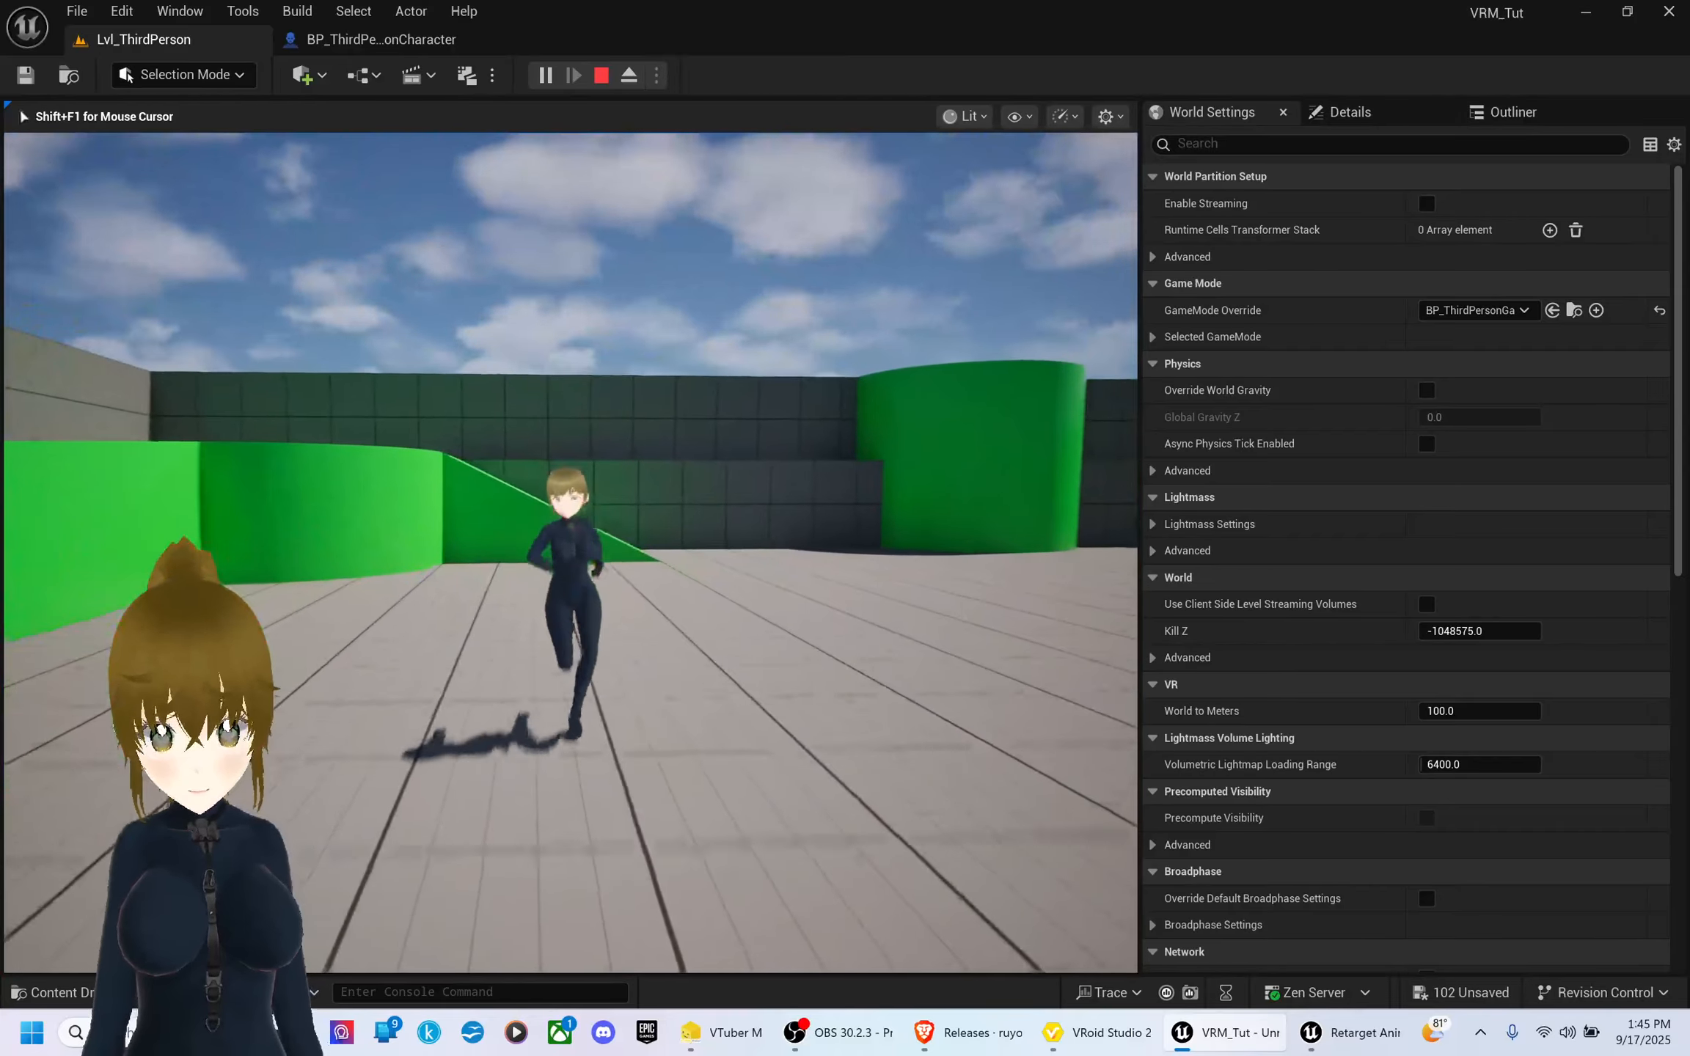
{"action": "key", "text": "space"}
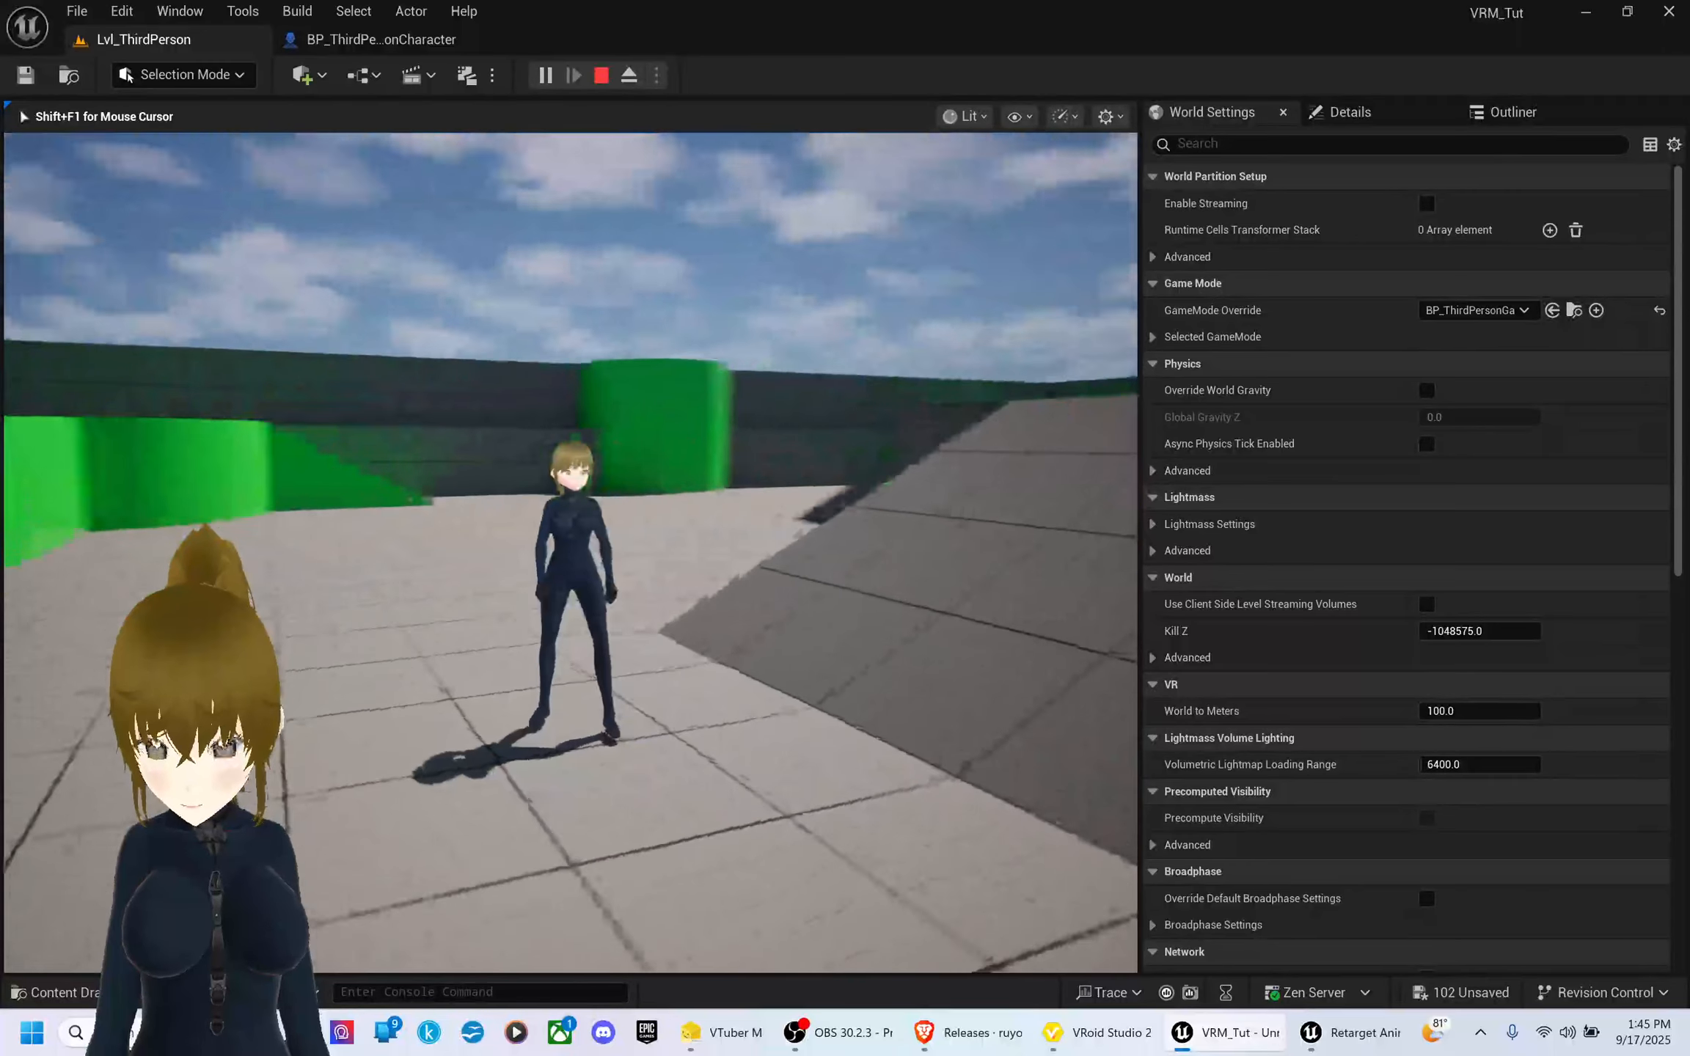
{"action": "key", "text": "Escape"}
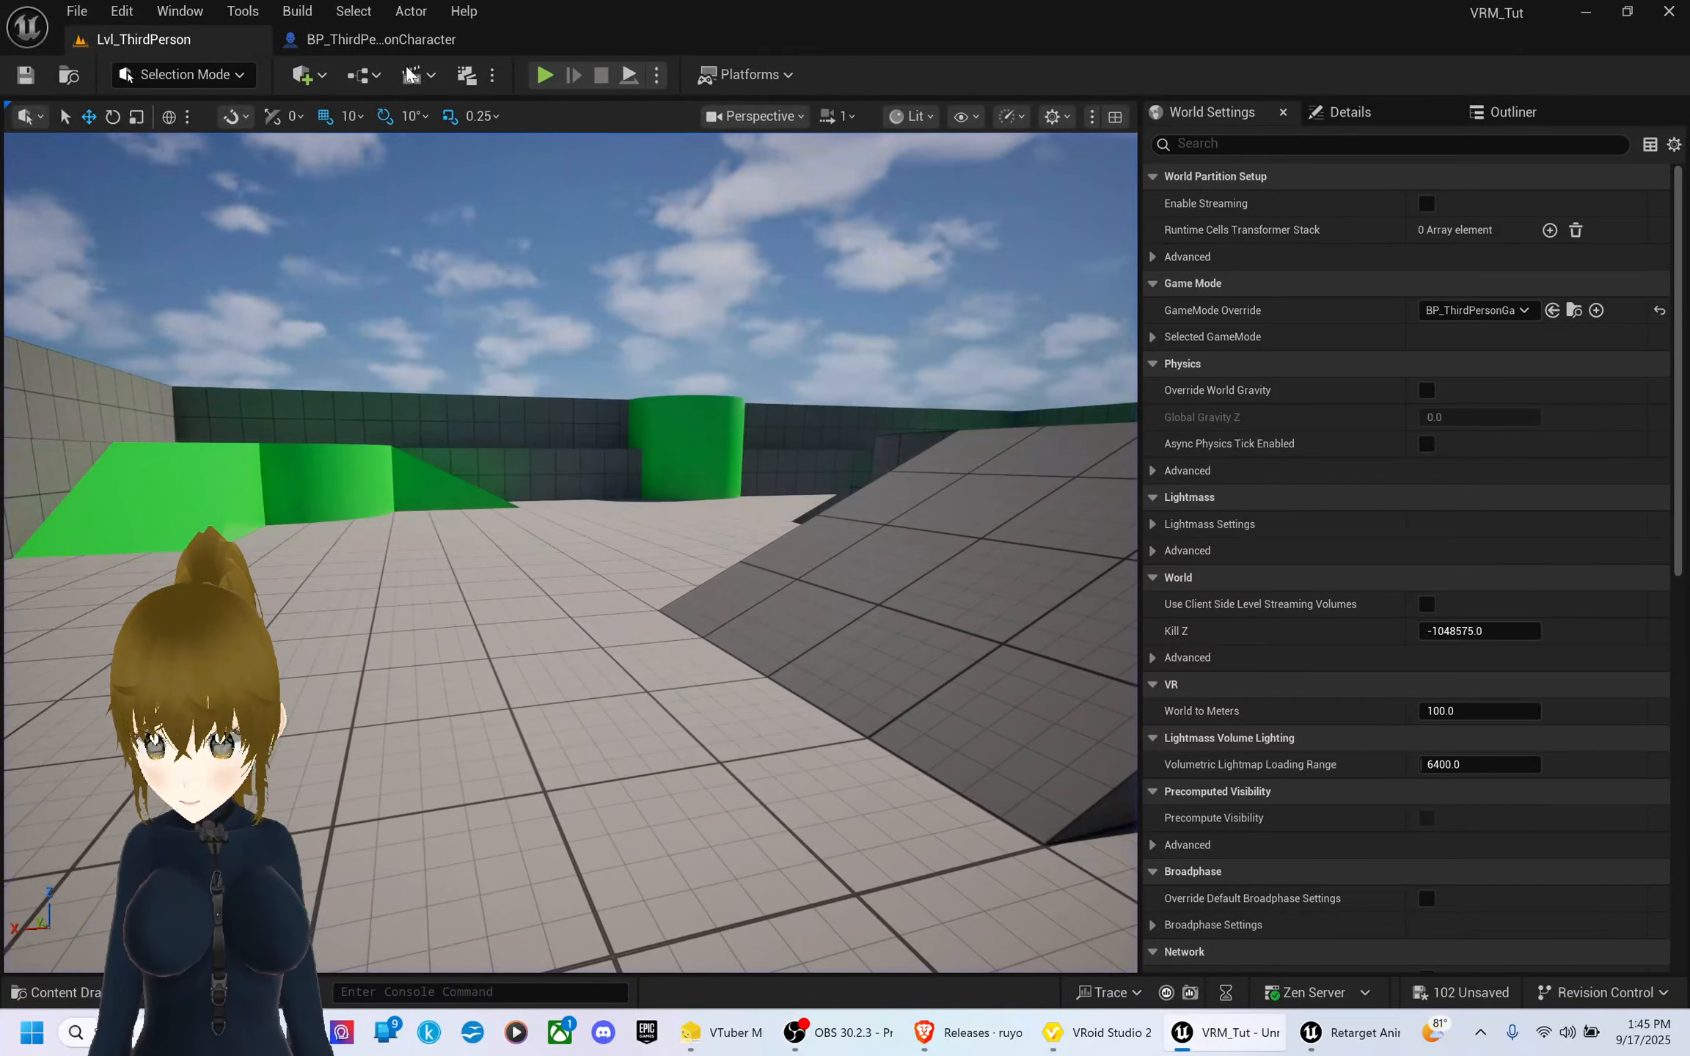
- Locate the character's ABP_Unarmed_VRM anim class in the project assets and open its AnimGraph
{"action": "left_click", "coordinate": [403, 39]}
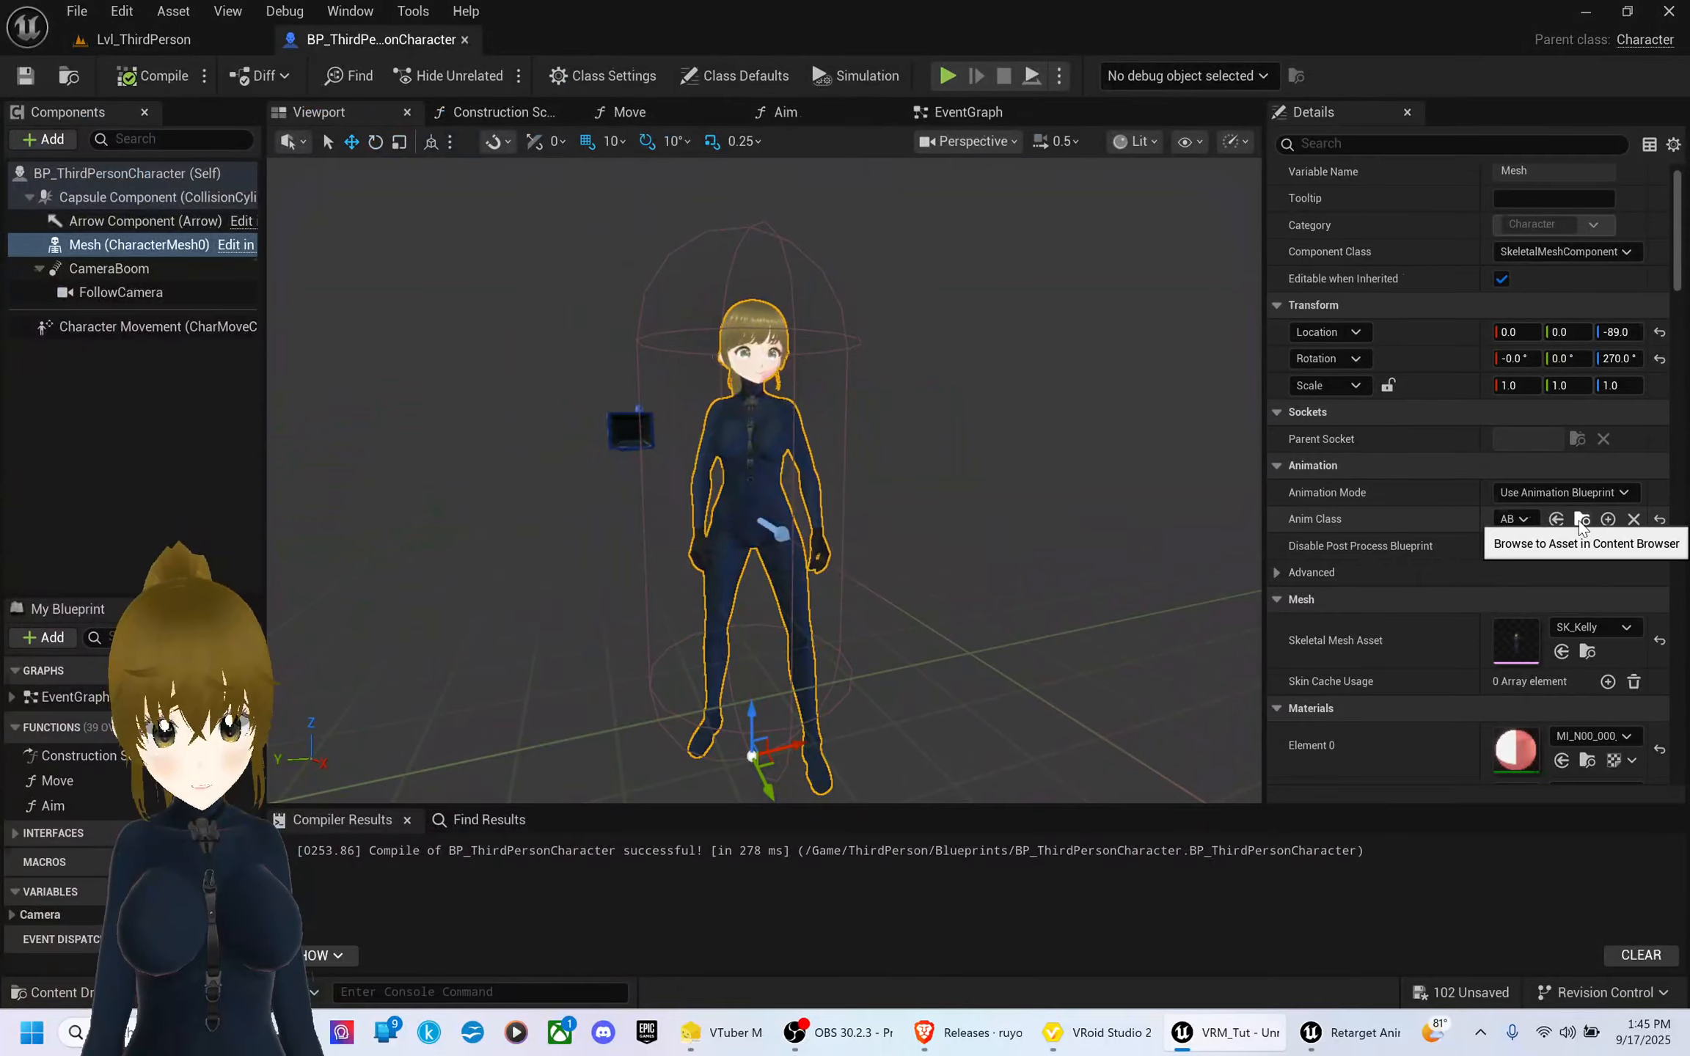
{"action": "left_click", "coordinate": [1581, 519]}
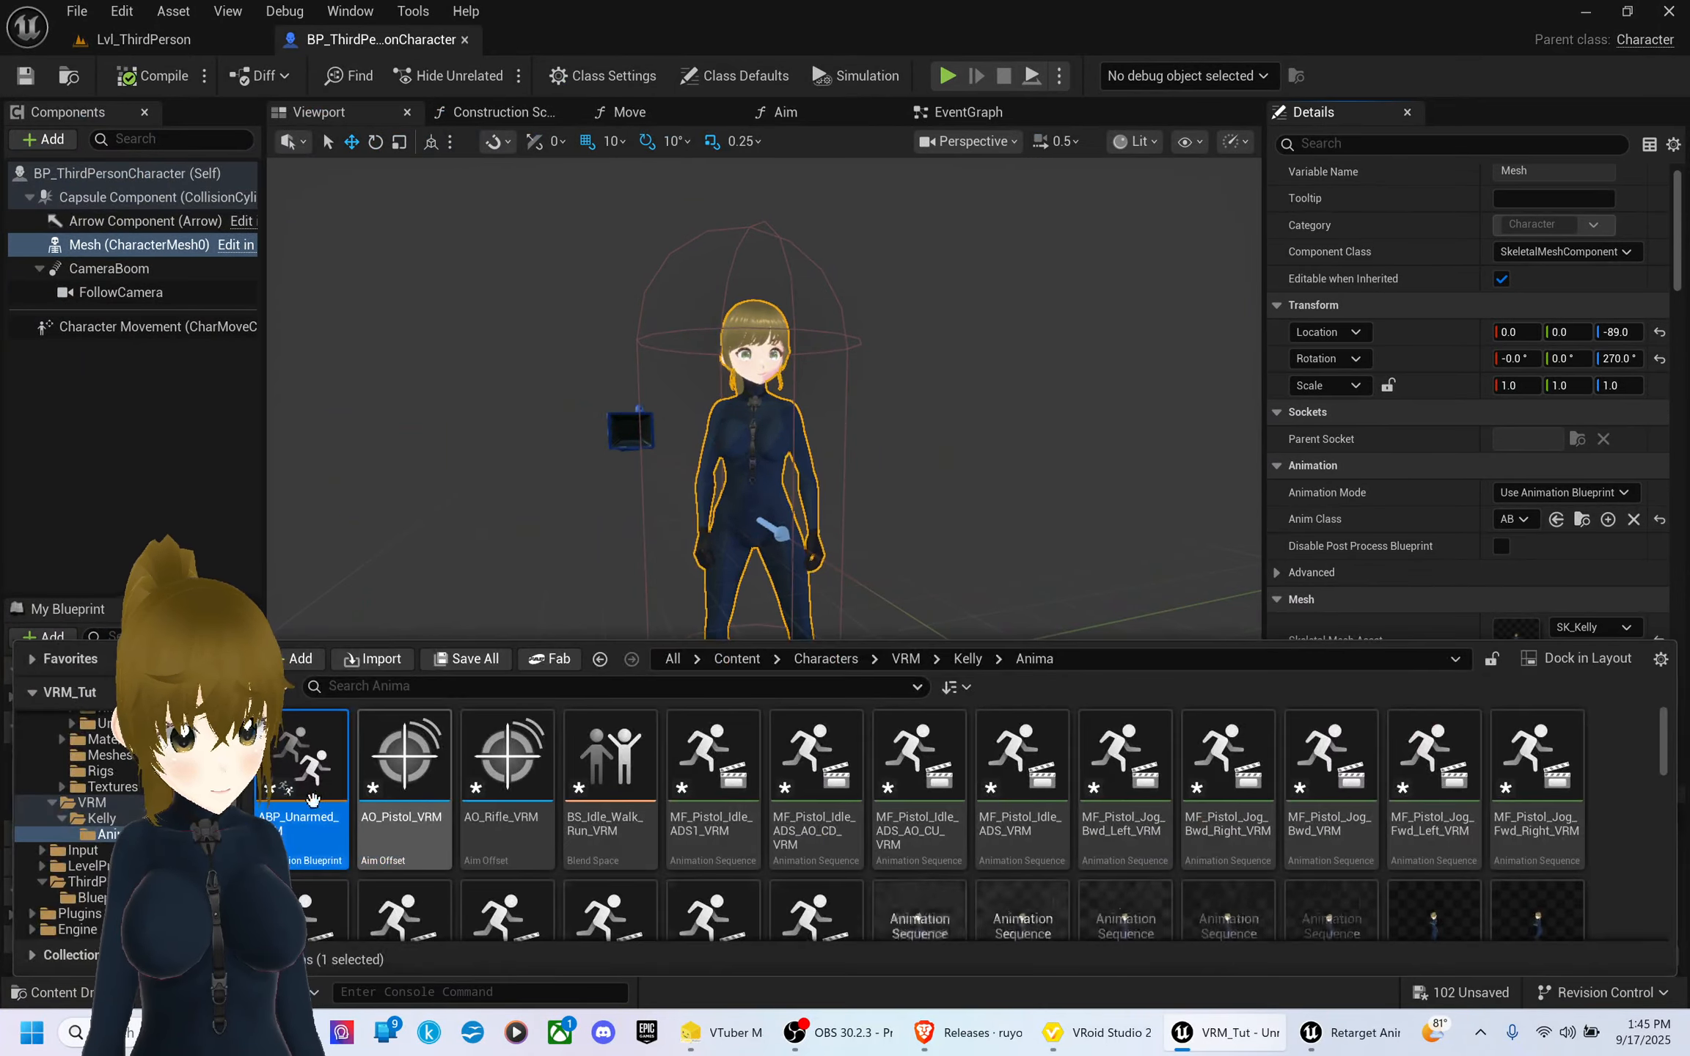
{"action": "double_click", "coordinate": [320, 787]}
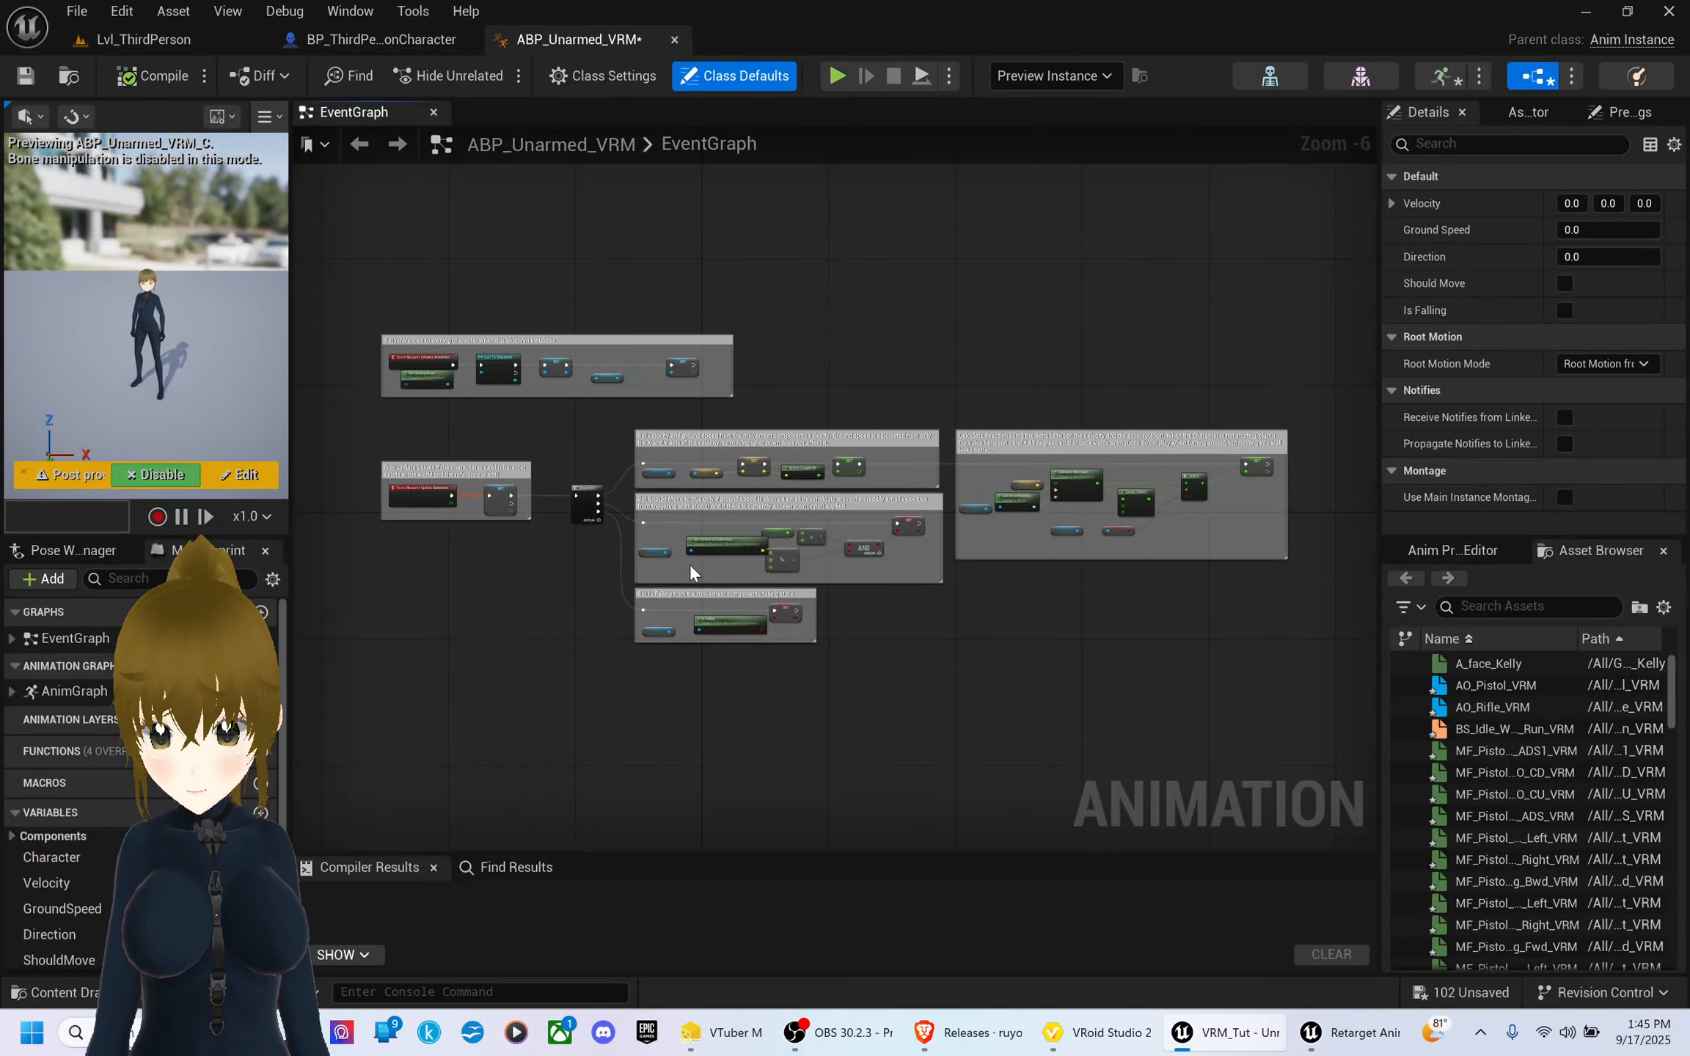
{"action": "double_click", "coordinate": [88, 693]}
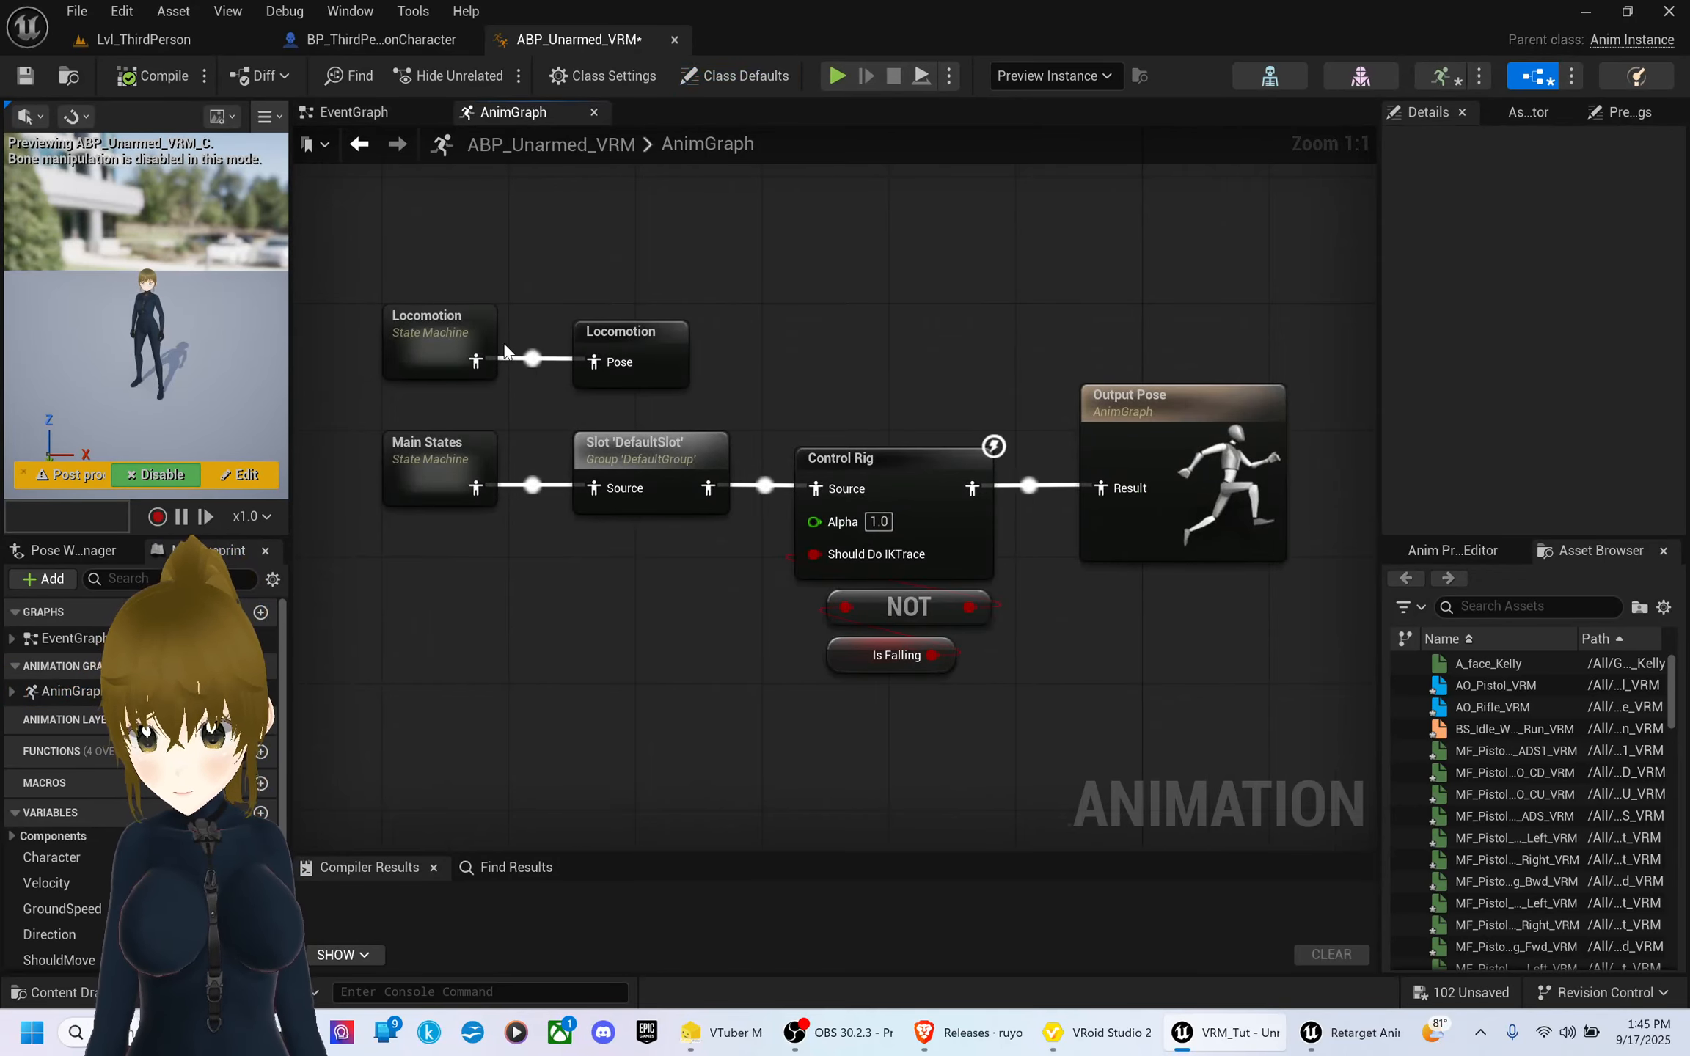
- Move the Locomotion state machine and its cached pose node up, clear of the Main States chain
{"action": "left_click_drag", "start_coordinate": [375, 279], "coordinate": [384, 371]}
{"action": "left_click_drag", "start_coordinate": [700, 389], "coordinate": [721, 394]}
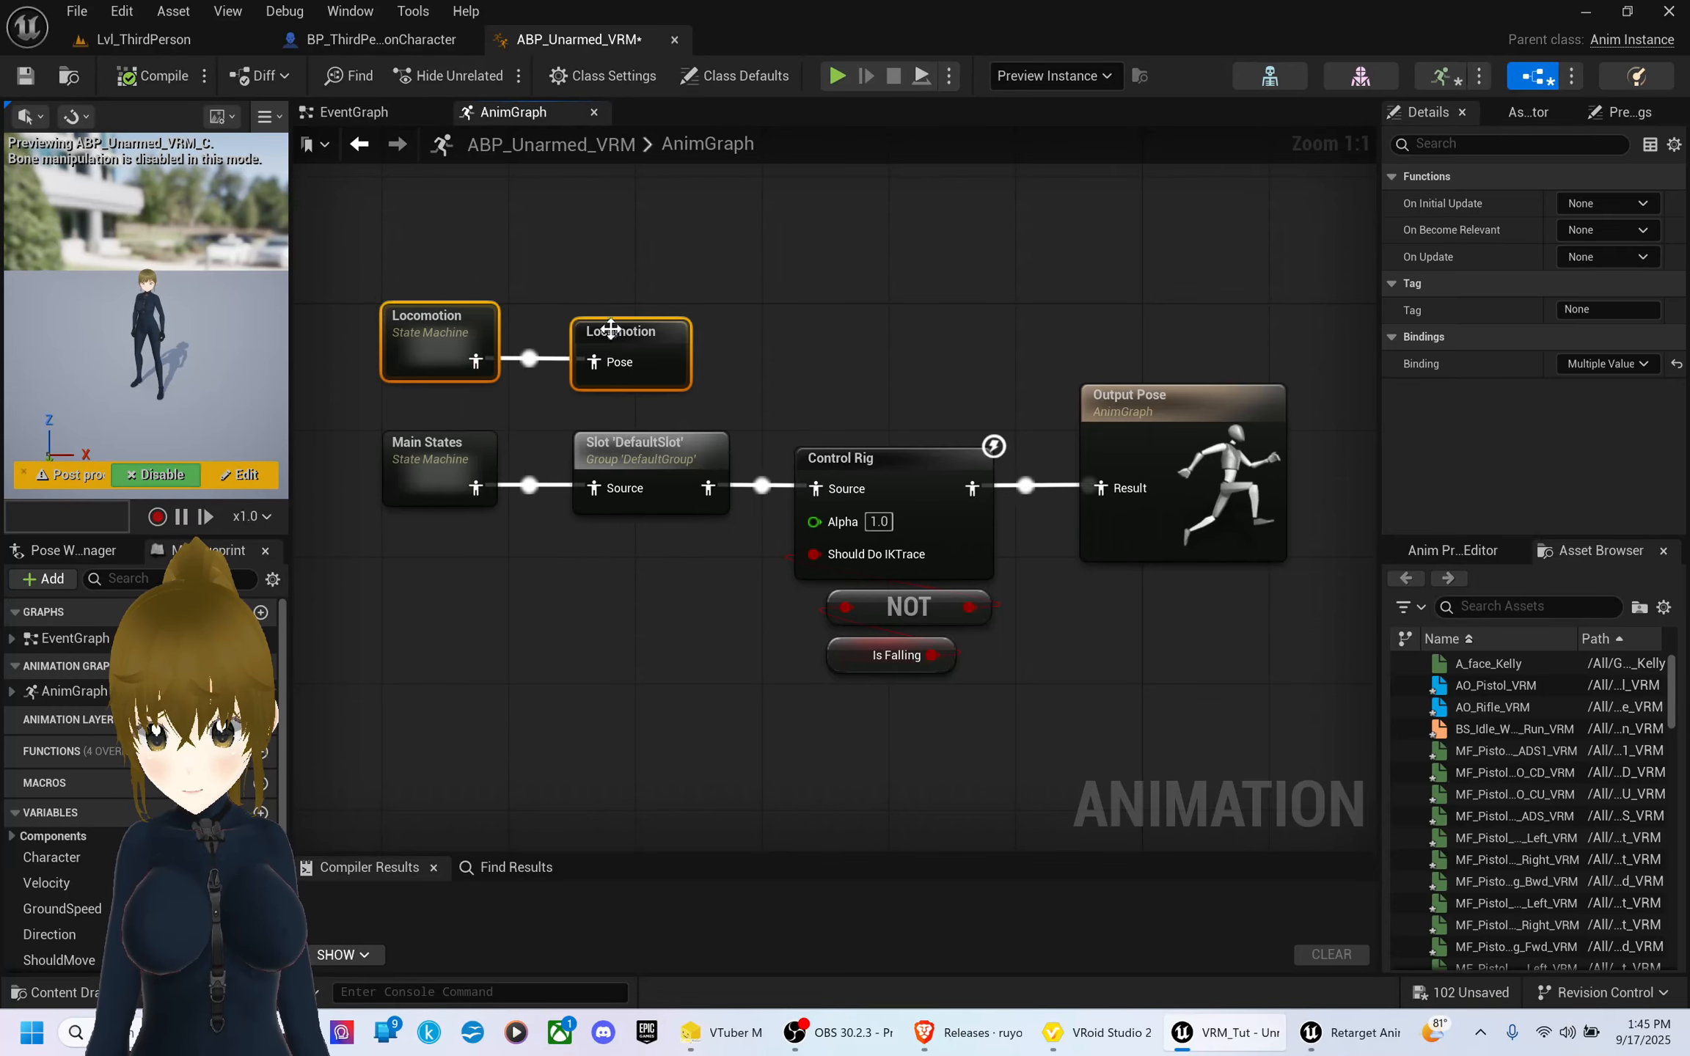
{"action": "left_click_drag", "start_coordinate": [620, 333], "coordinate": [636, 207]}
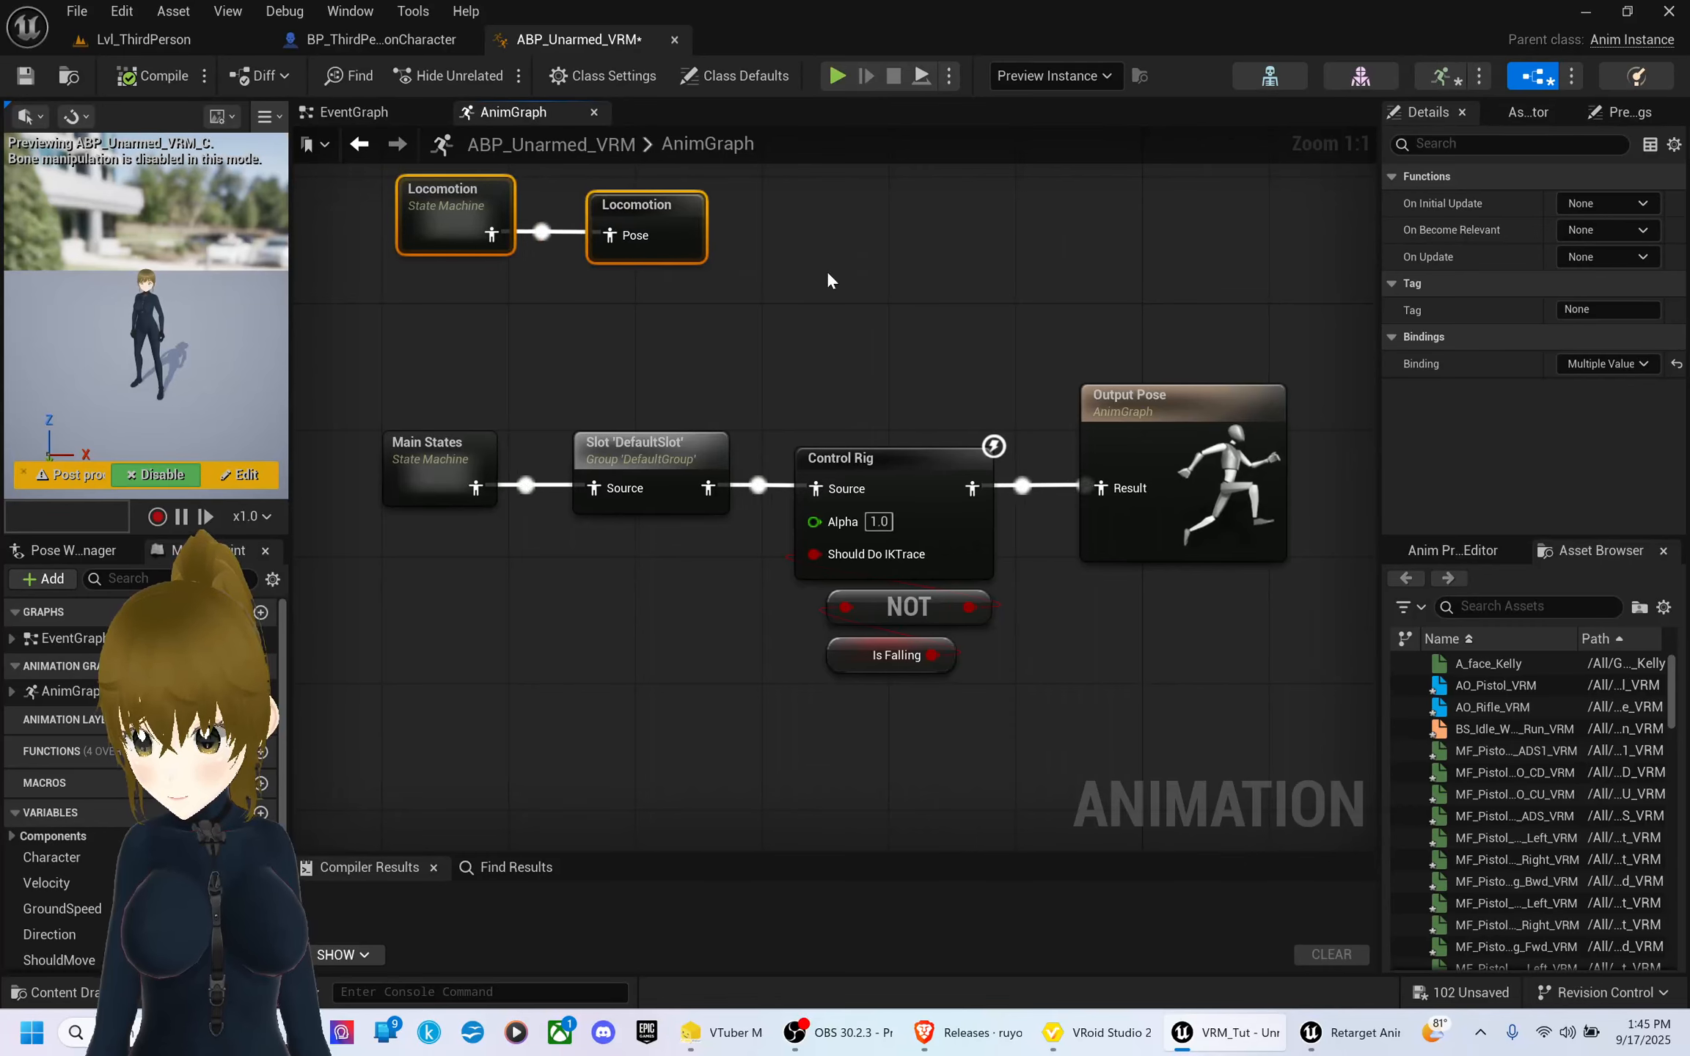
{"action": "right_click_drag", "start_coordinate": [757, 272], "coordinate": [771, 472]}
{"action": "left_click_drag", "start_coordinate": [662, 328], "coordinate": [652, 265]}
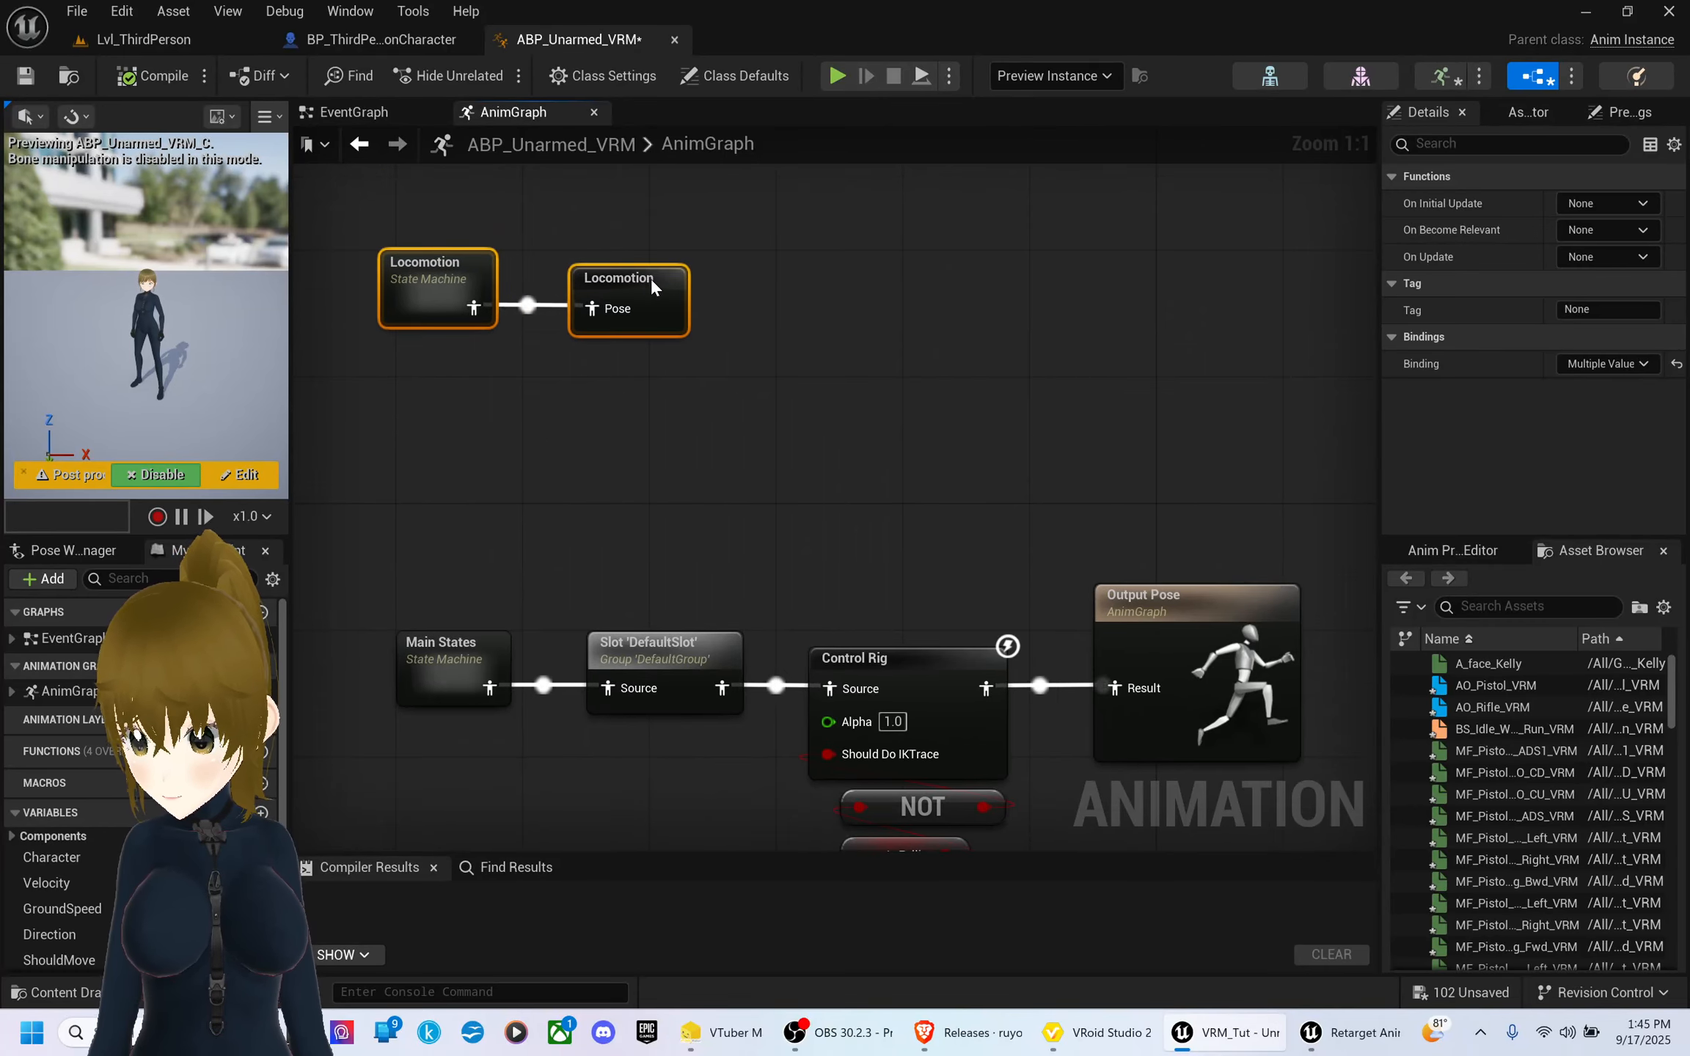
{"action": "left_click", "coordinate": [608, 387]}
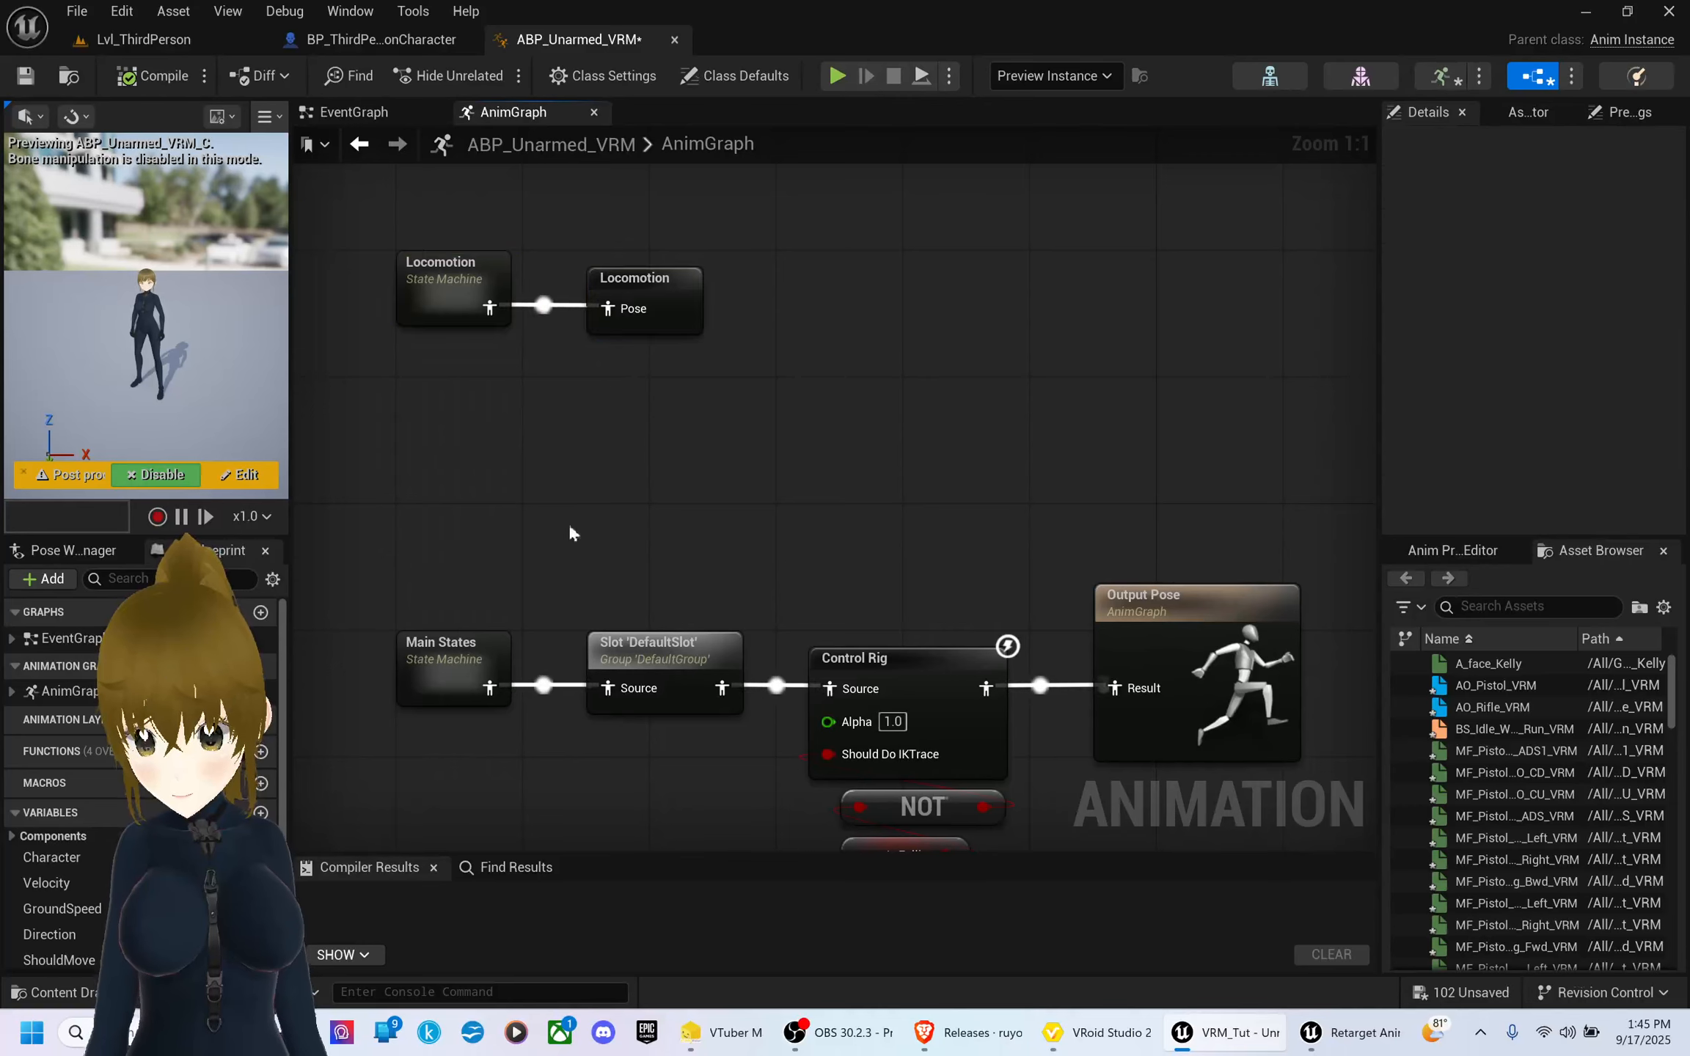
- Move the Main States state machine up beneath Locomotion and add a new saved cached pose fed by its output
{"action": "left_click_drag", "start_coordinate": [479, 659], "coordinate": [651, 437]}
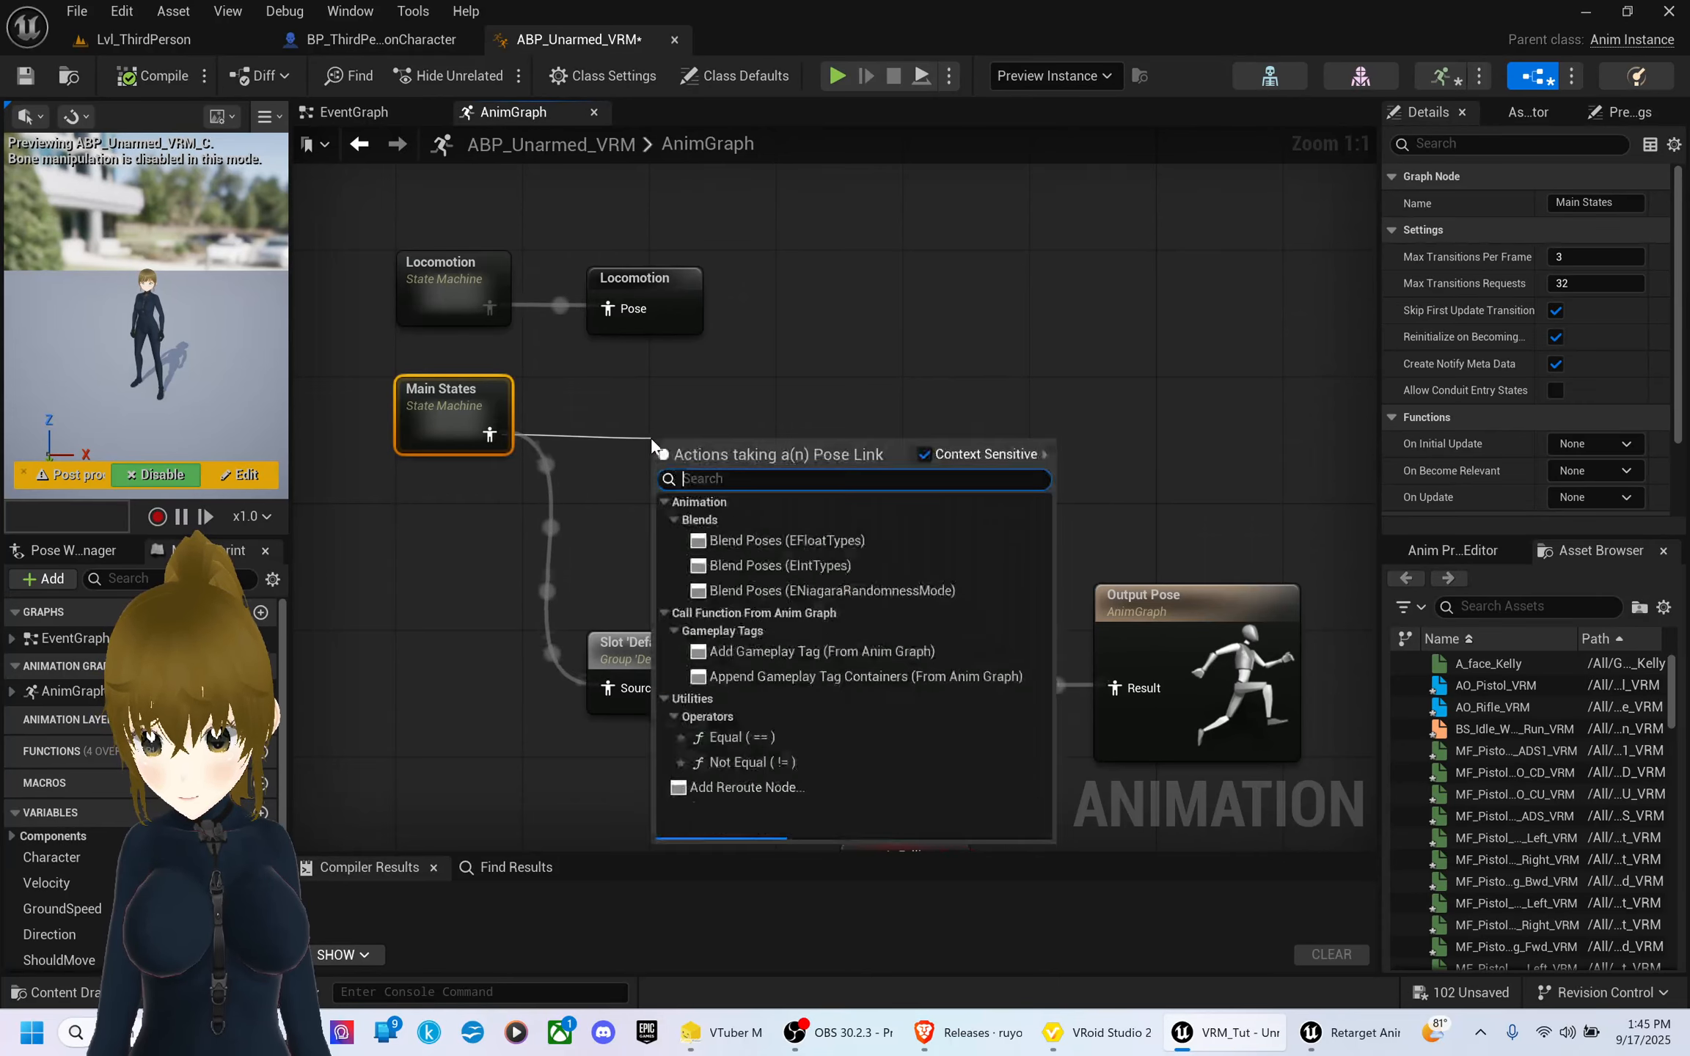
{"action": "left_click", "coordinate": [611, 388]}
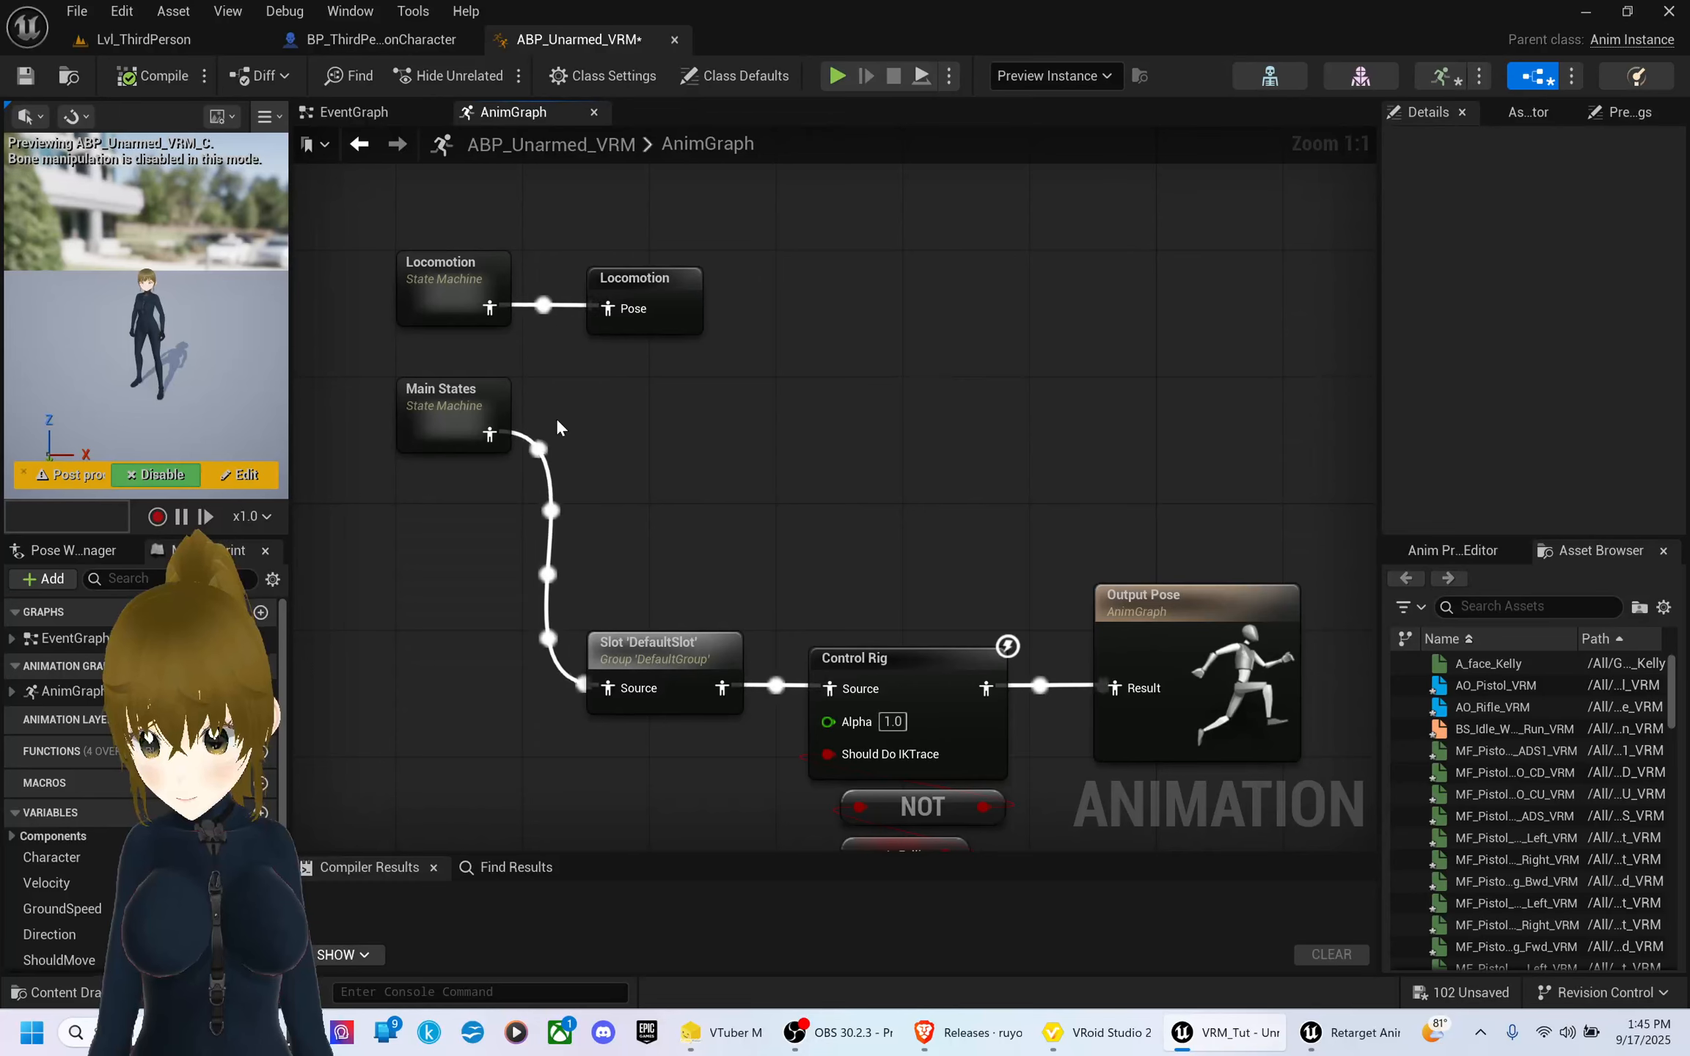
{"action": "left_click_drag", "start_coordinate": [490, 434], "coordinate": [649, 434]}
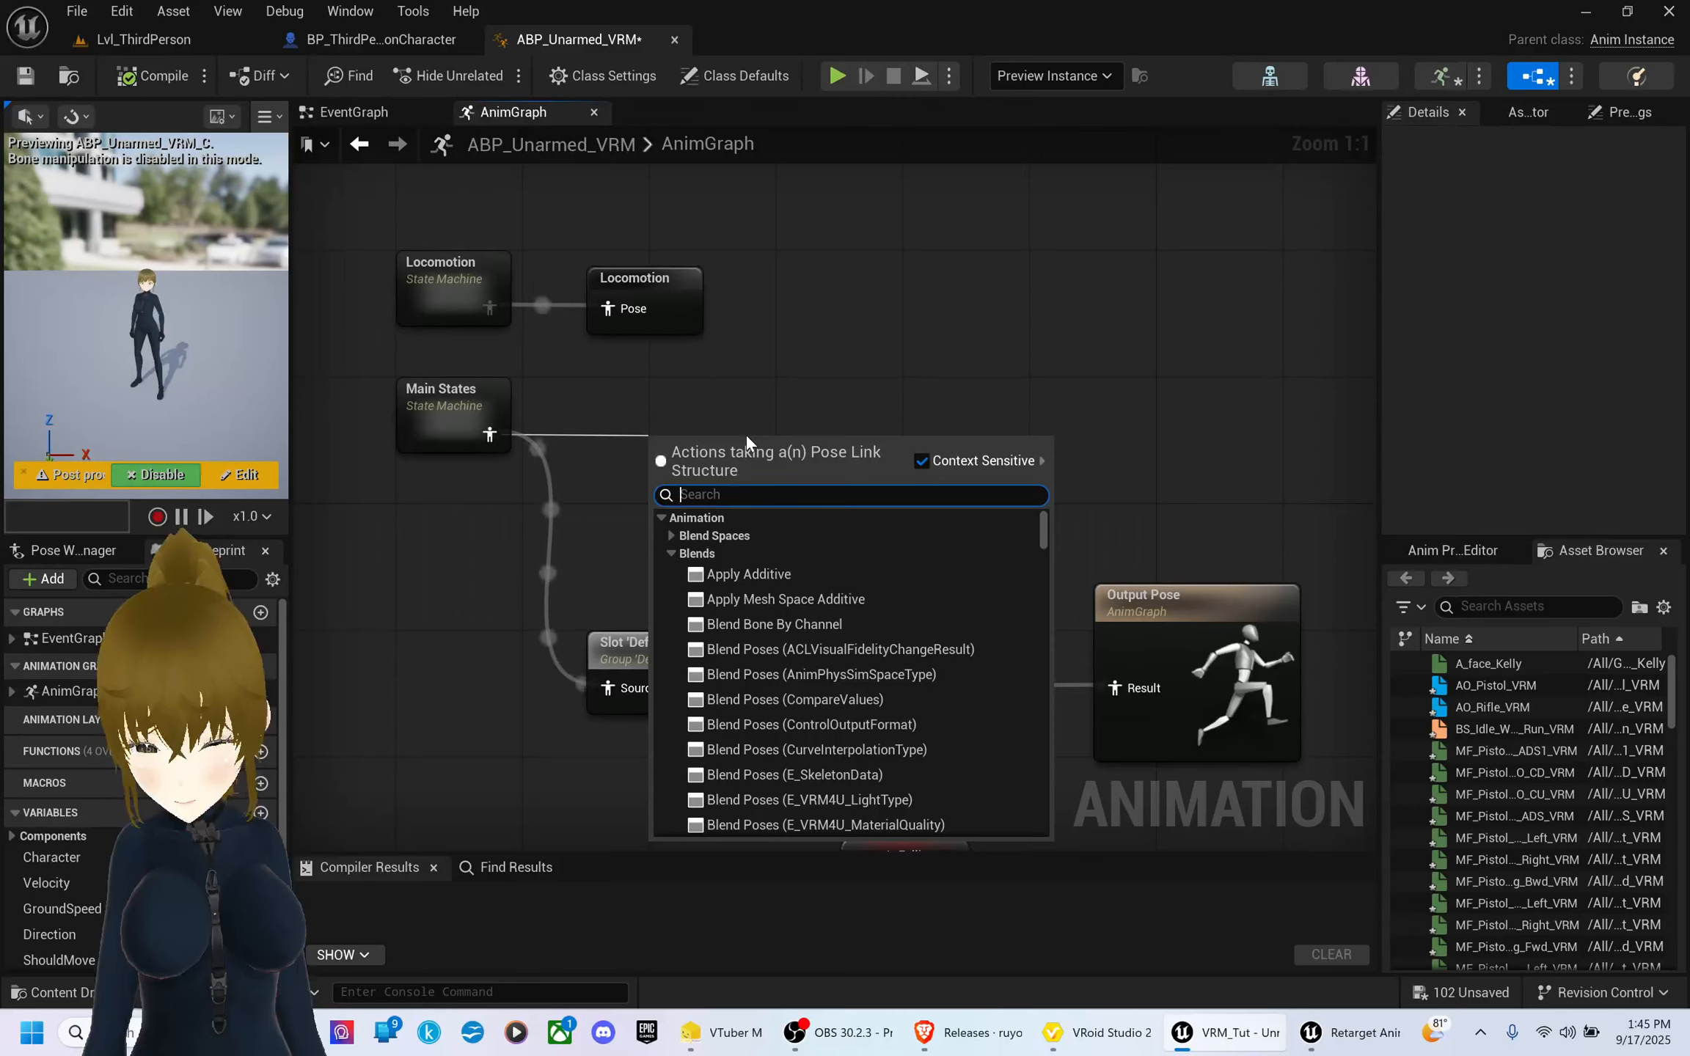
{"action": "type", "text": "M"}
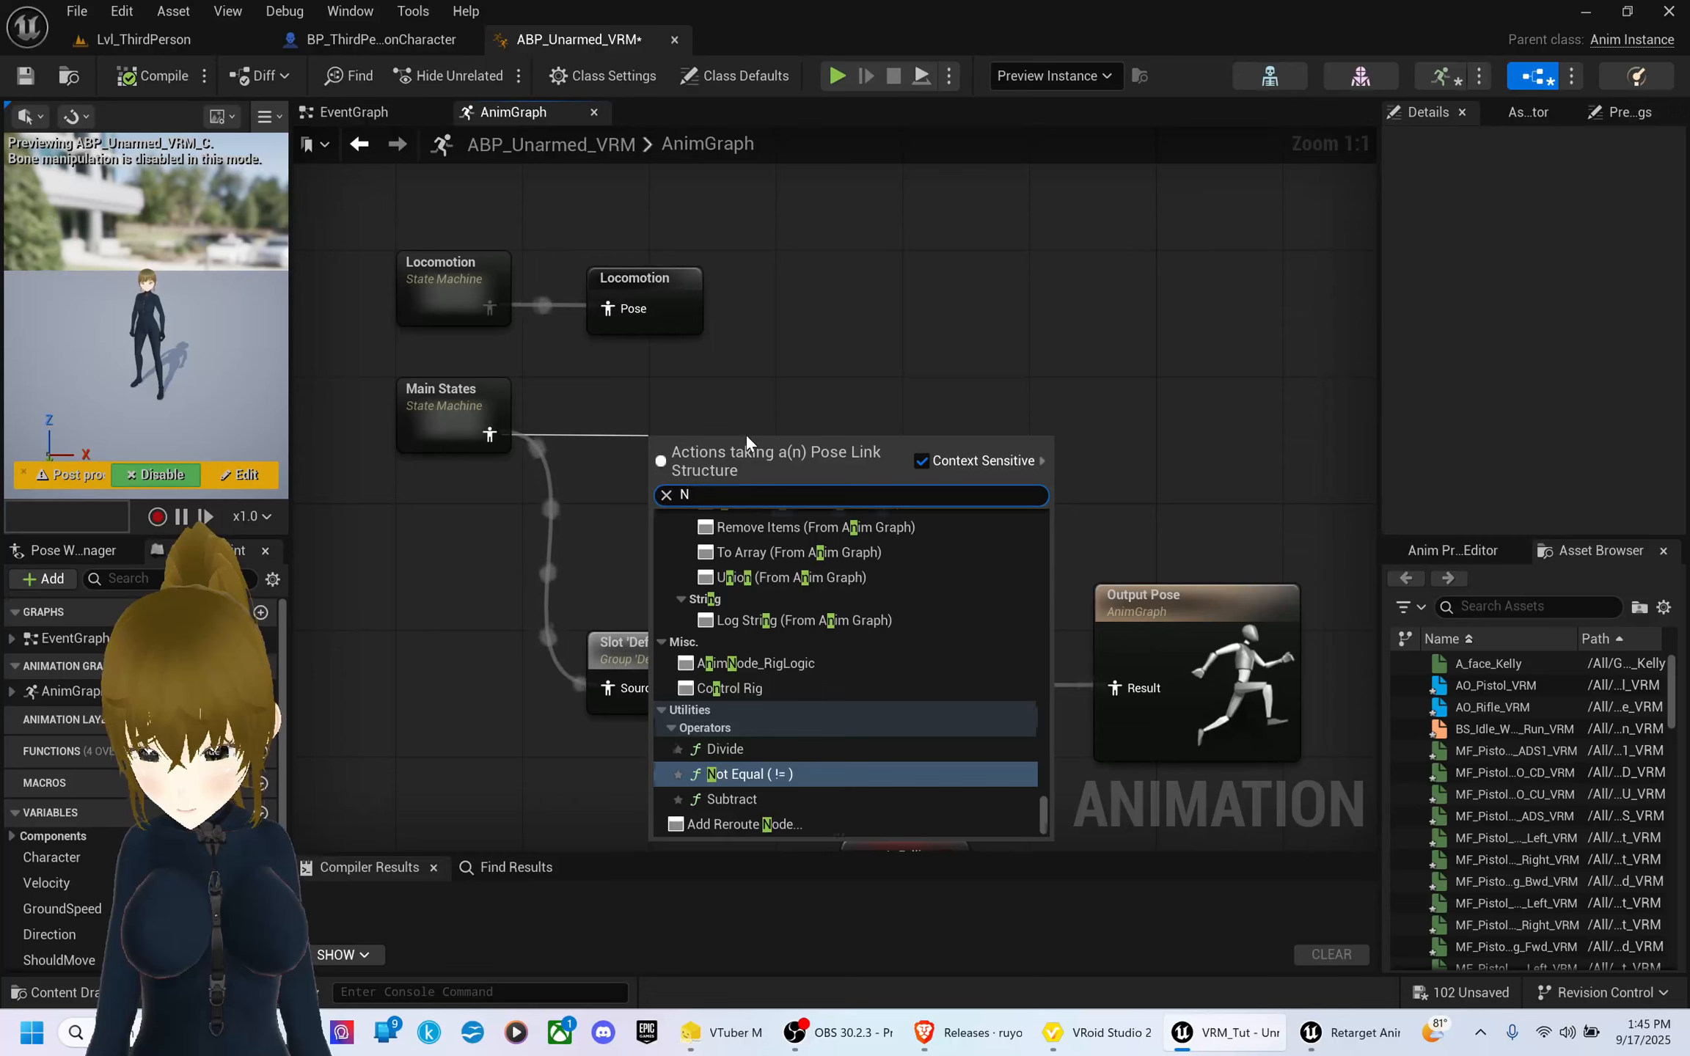
{"action": "key", "text": "BackSpace"}
{"action": "type", "text": "New"}
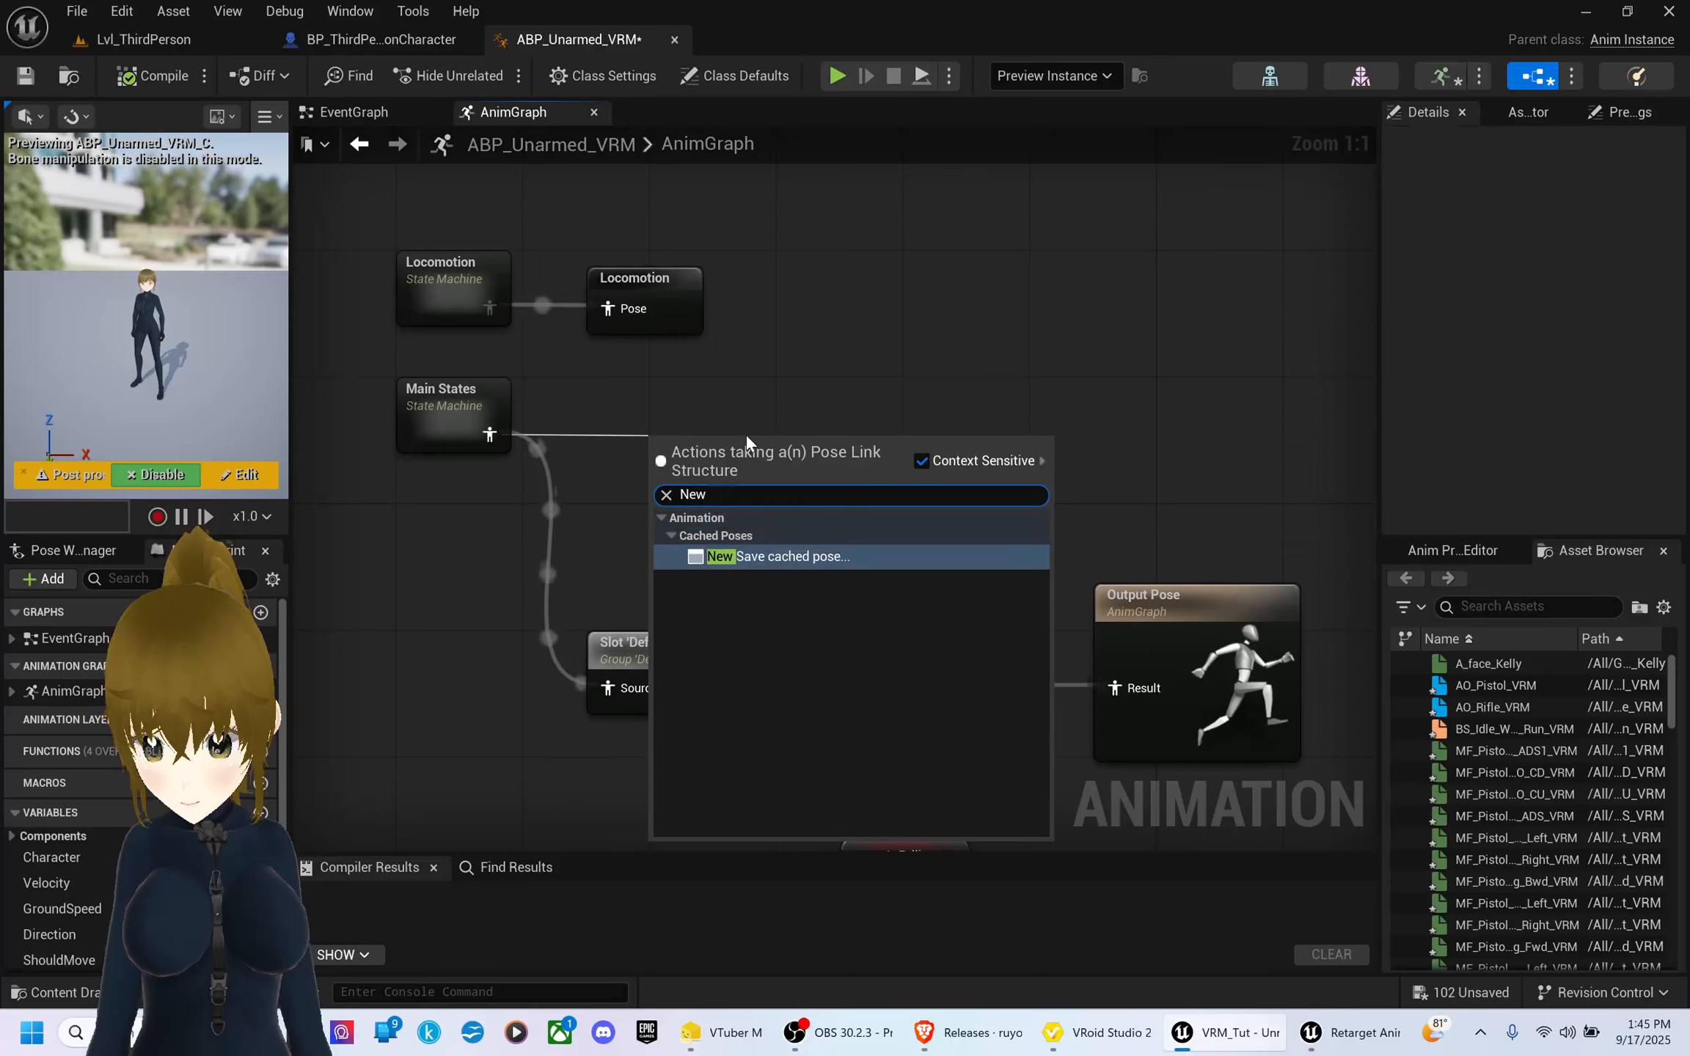
{"action": "left_click", "coordinate": [814, 556]}
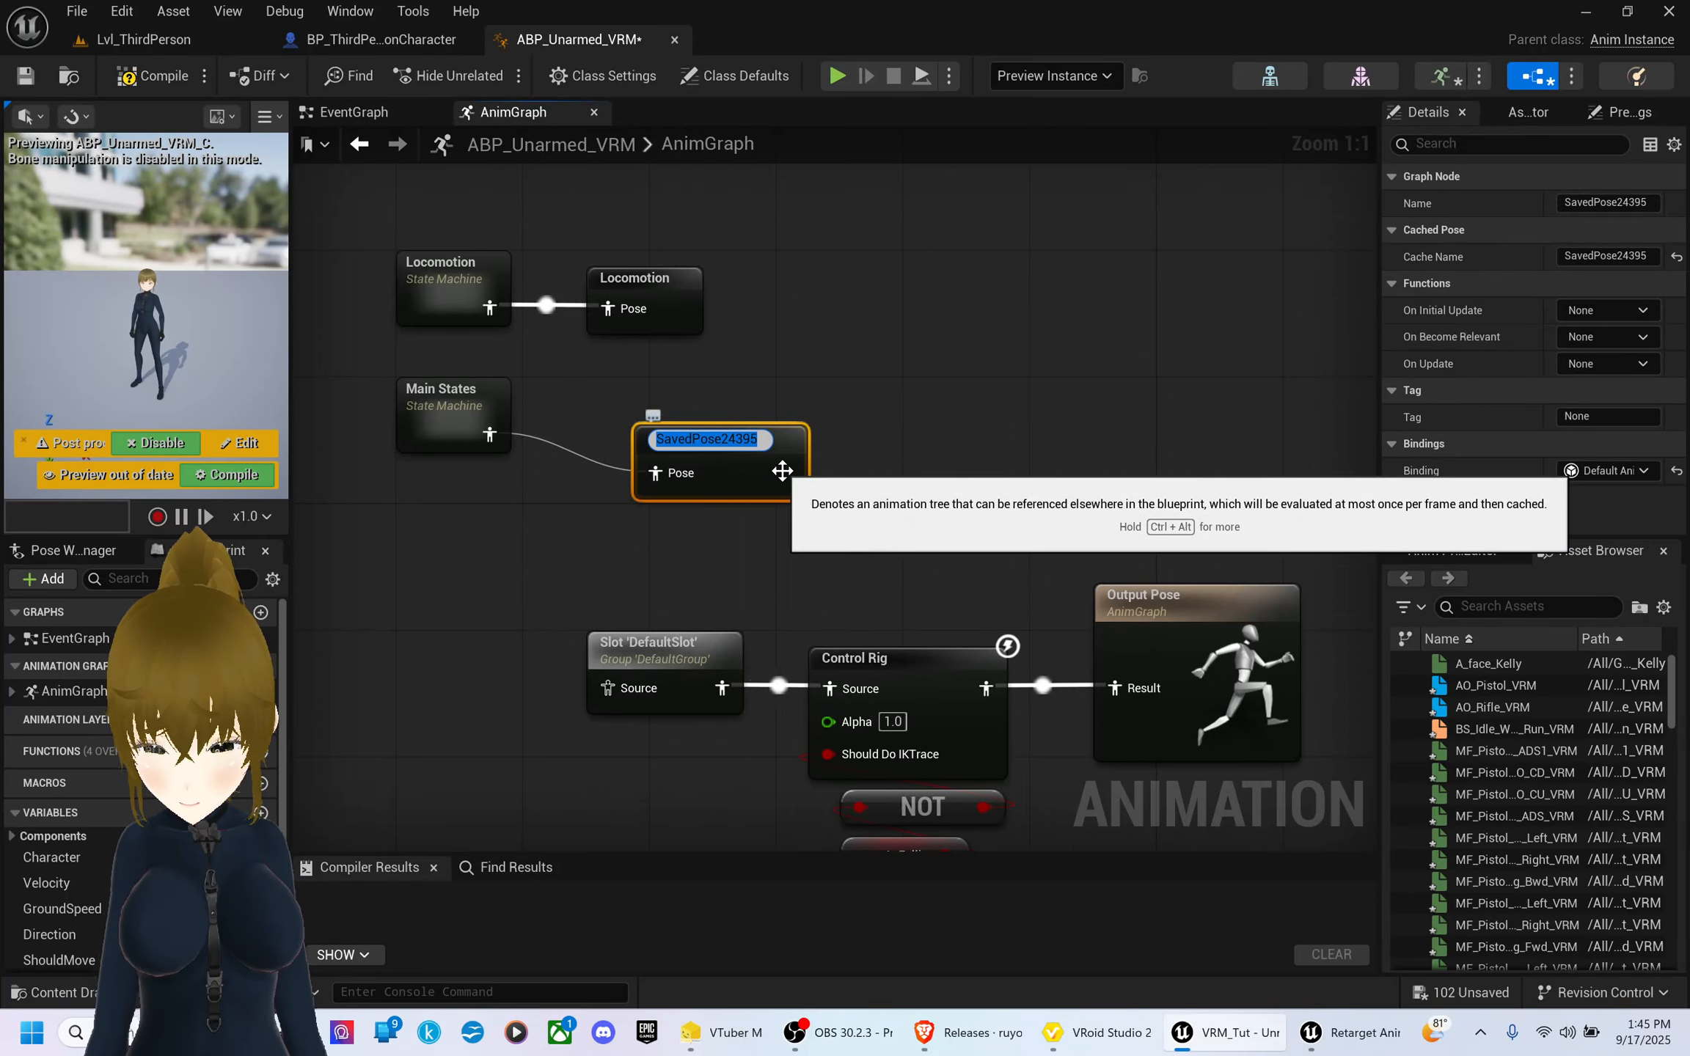
- Name the new cached pose Main States and align it with the Main States state machine
{"action": "type", "text": "Main Sta"}
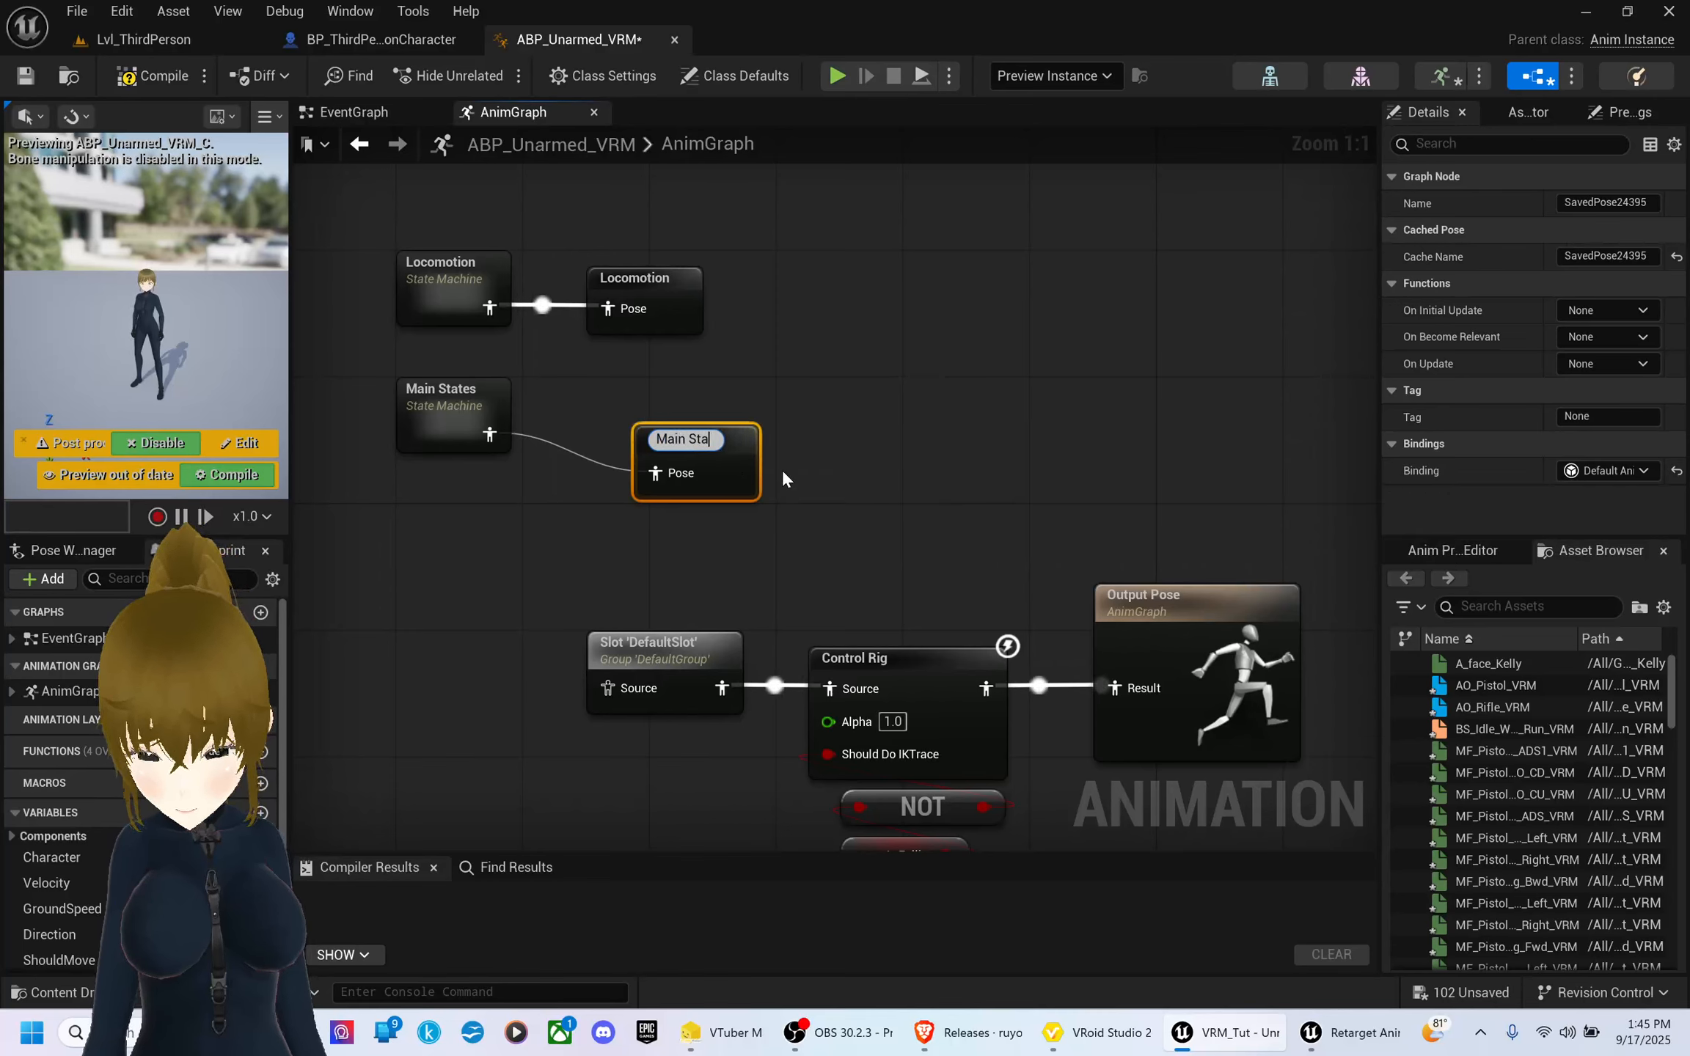
{"action": "type", "text": "tes"}
{"action": "left_click", "coordinate": [802, 446]}
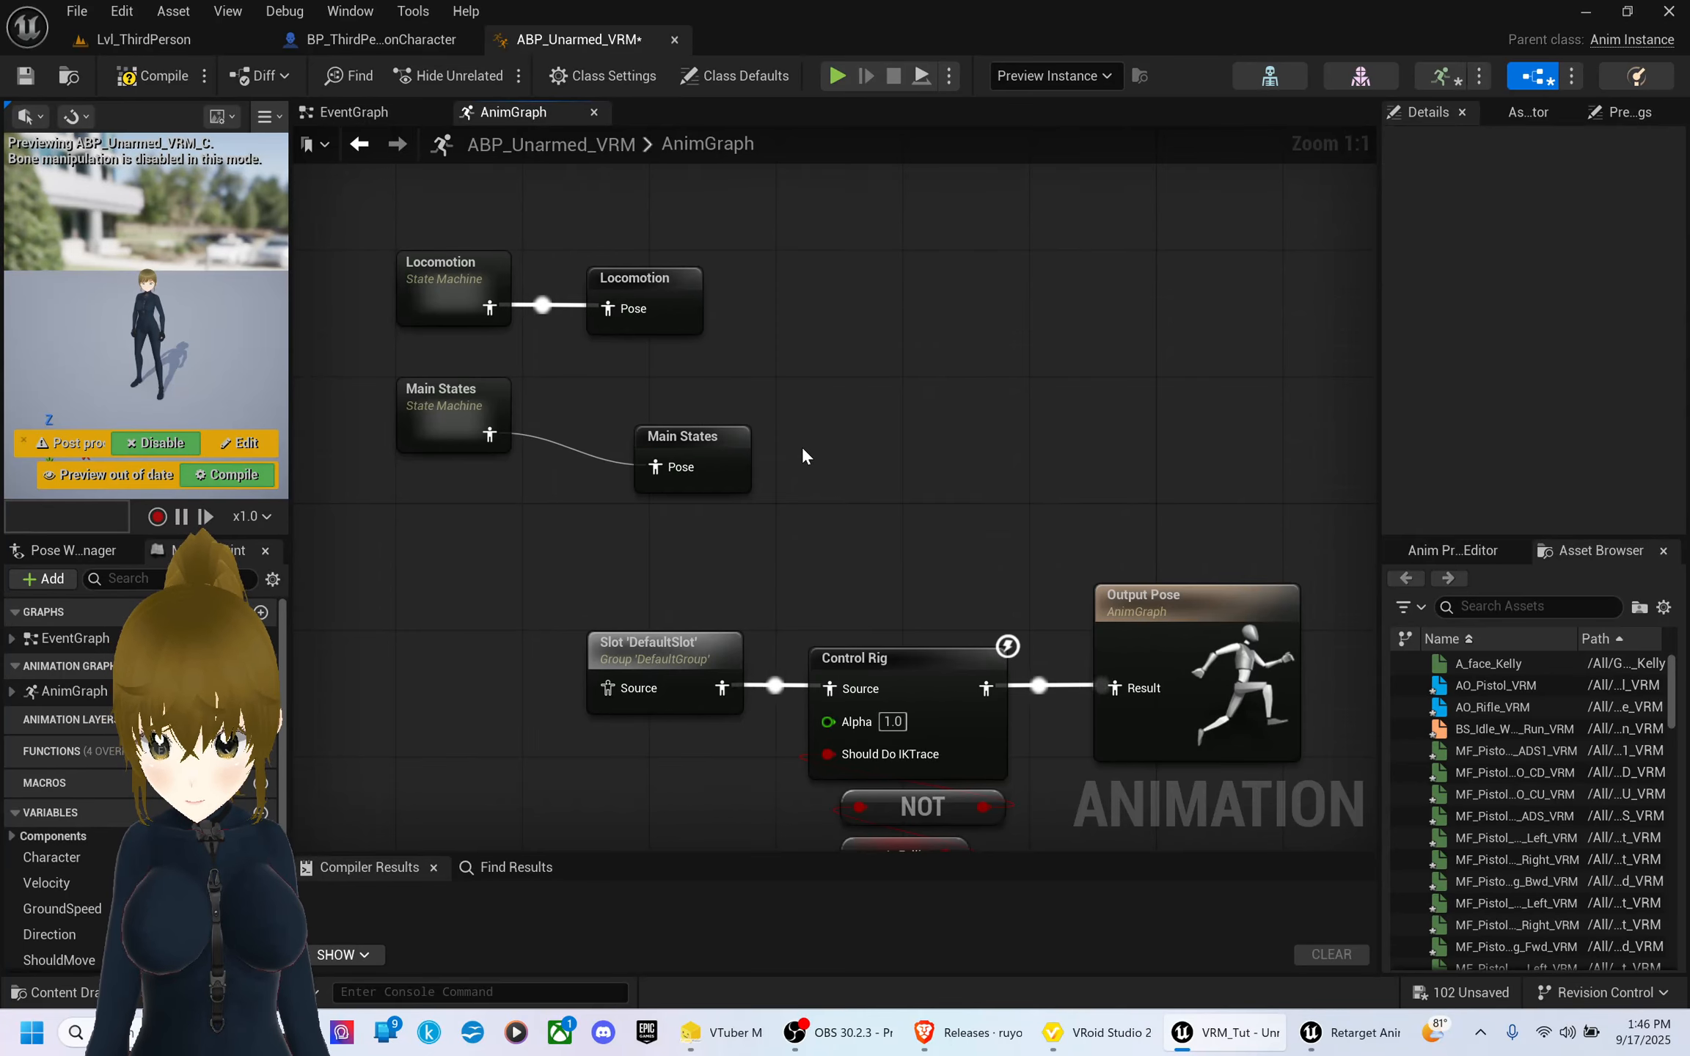
{"action": "left_click_drag", "start_coordinate": [702, 442], "coordinate": [719, 409]}
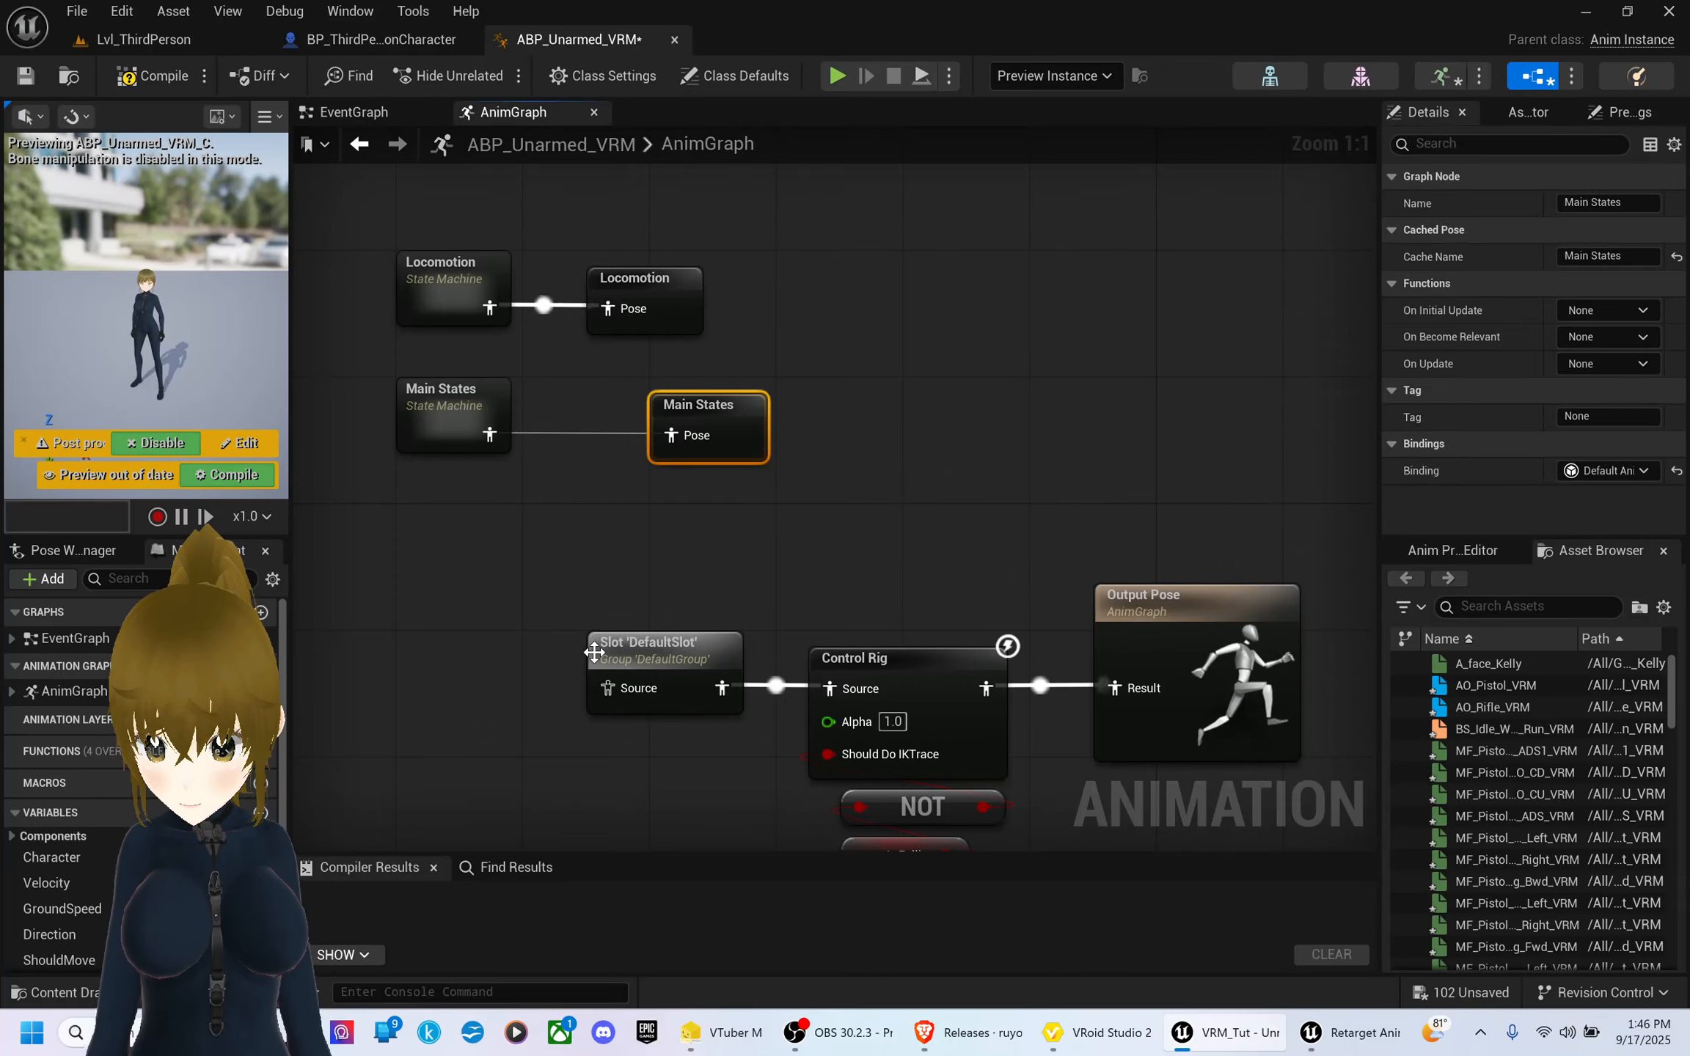
- Feed the DefaultSlot source with a Use cached pose 'Main States' node, position that node beside the slot, and compile the blueprint
{"action": "left_click_drag", "start_coordinate": [608, 688], "coordinate": [395, 689]}
{"action": "type", "text": "M"}
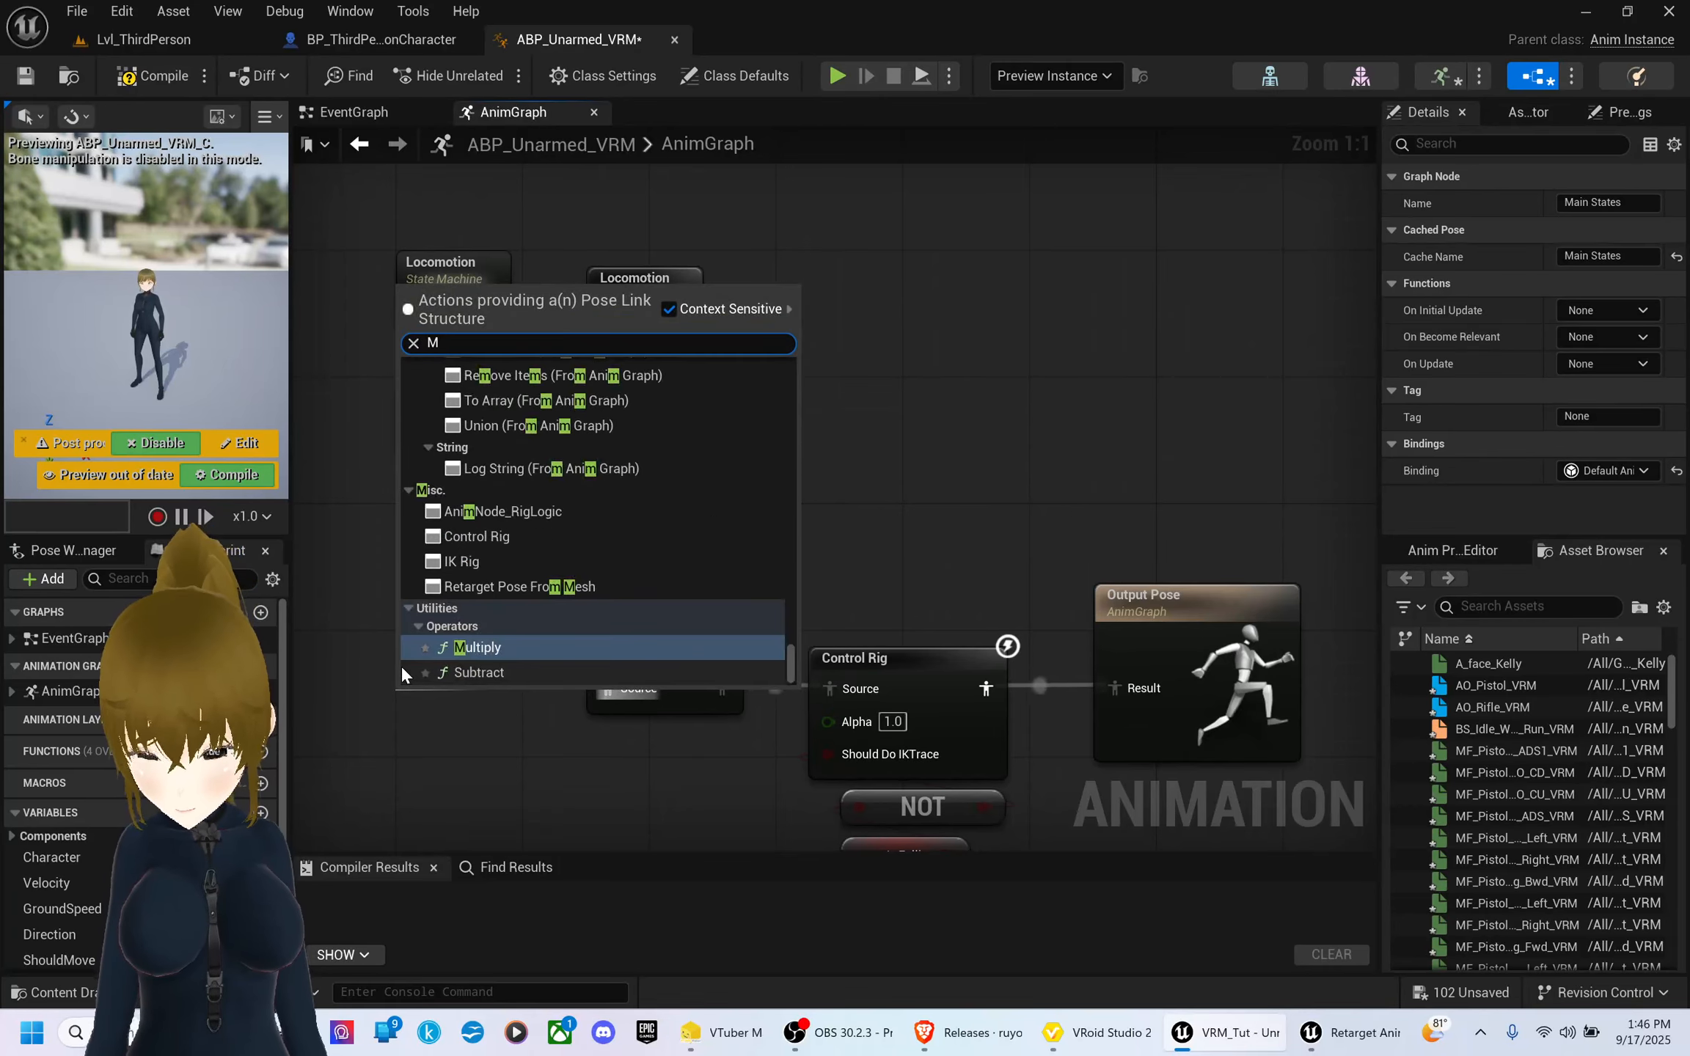
{"action": "type", "text": "ain"}
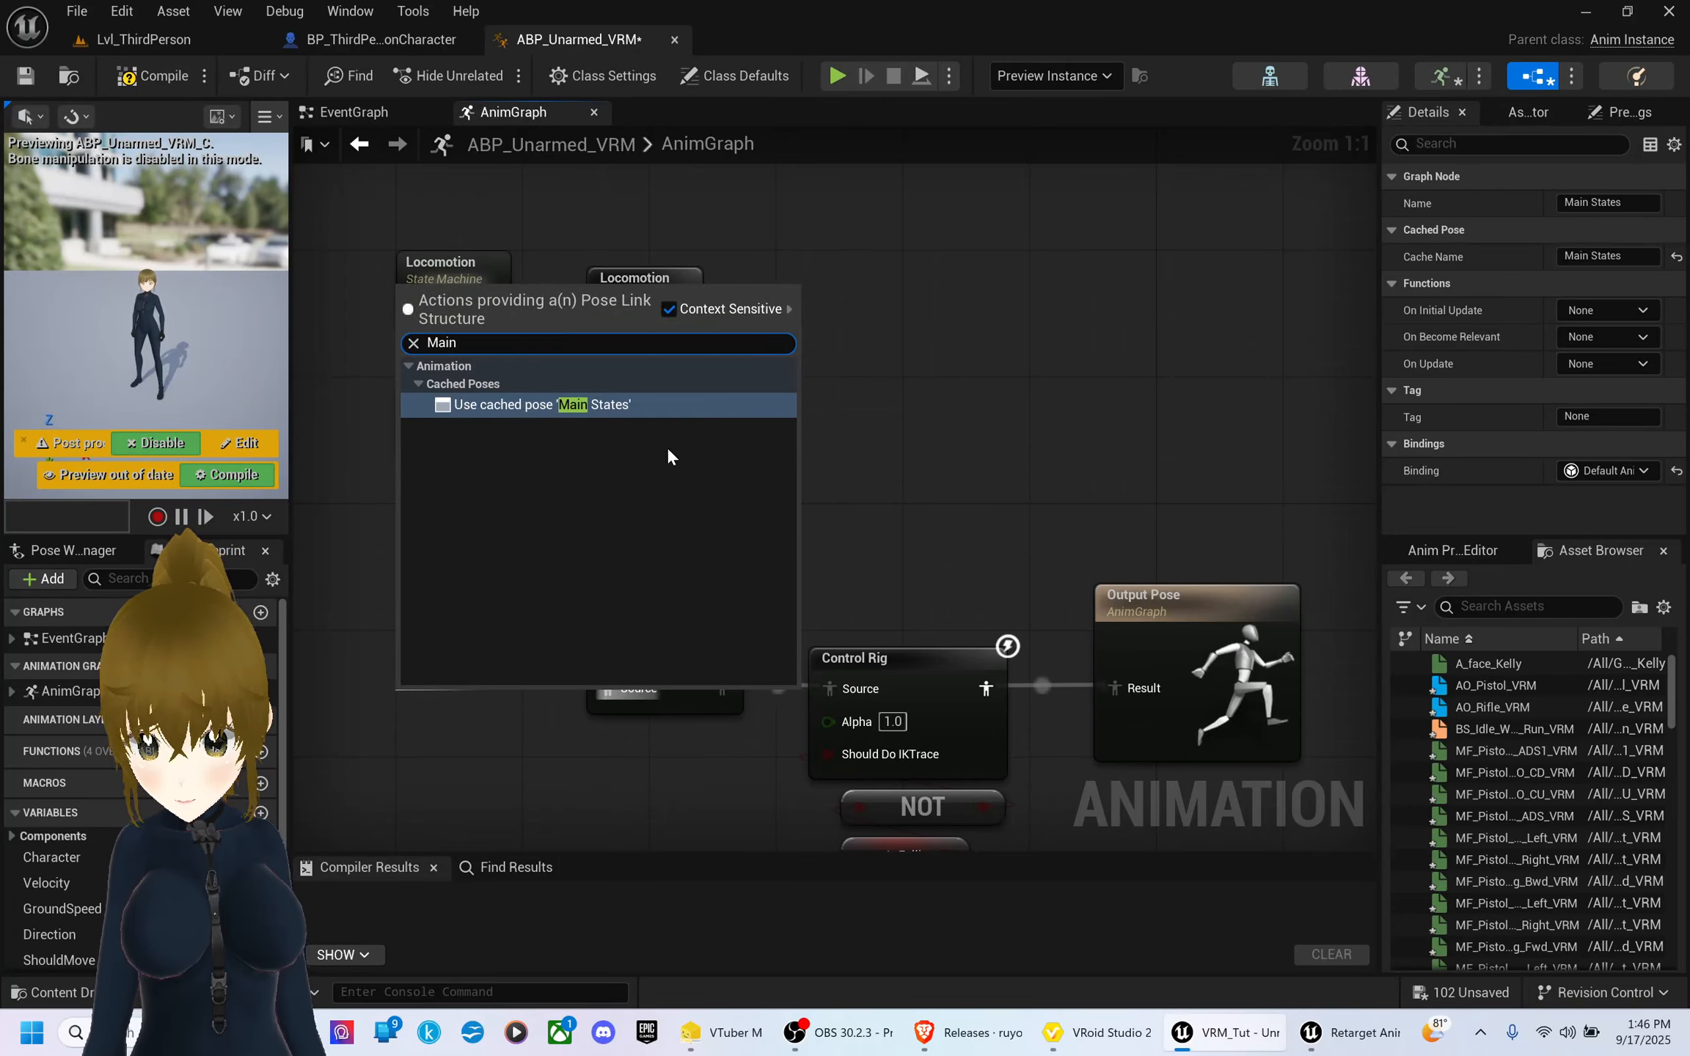
{"action": "left_click", "coordinate": [637, 404]}
{"action": "left_click_drag", "start_coordinate": [470, 695], "coordinate": [551, 655]}
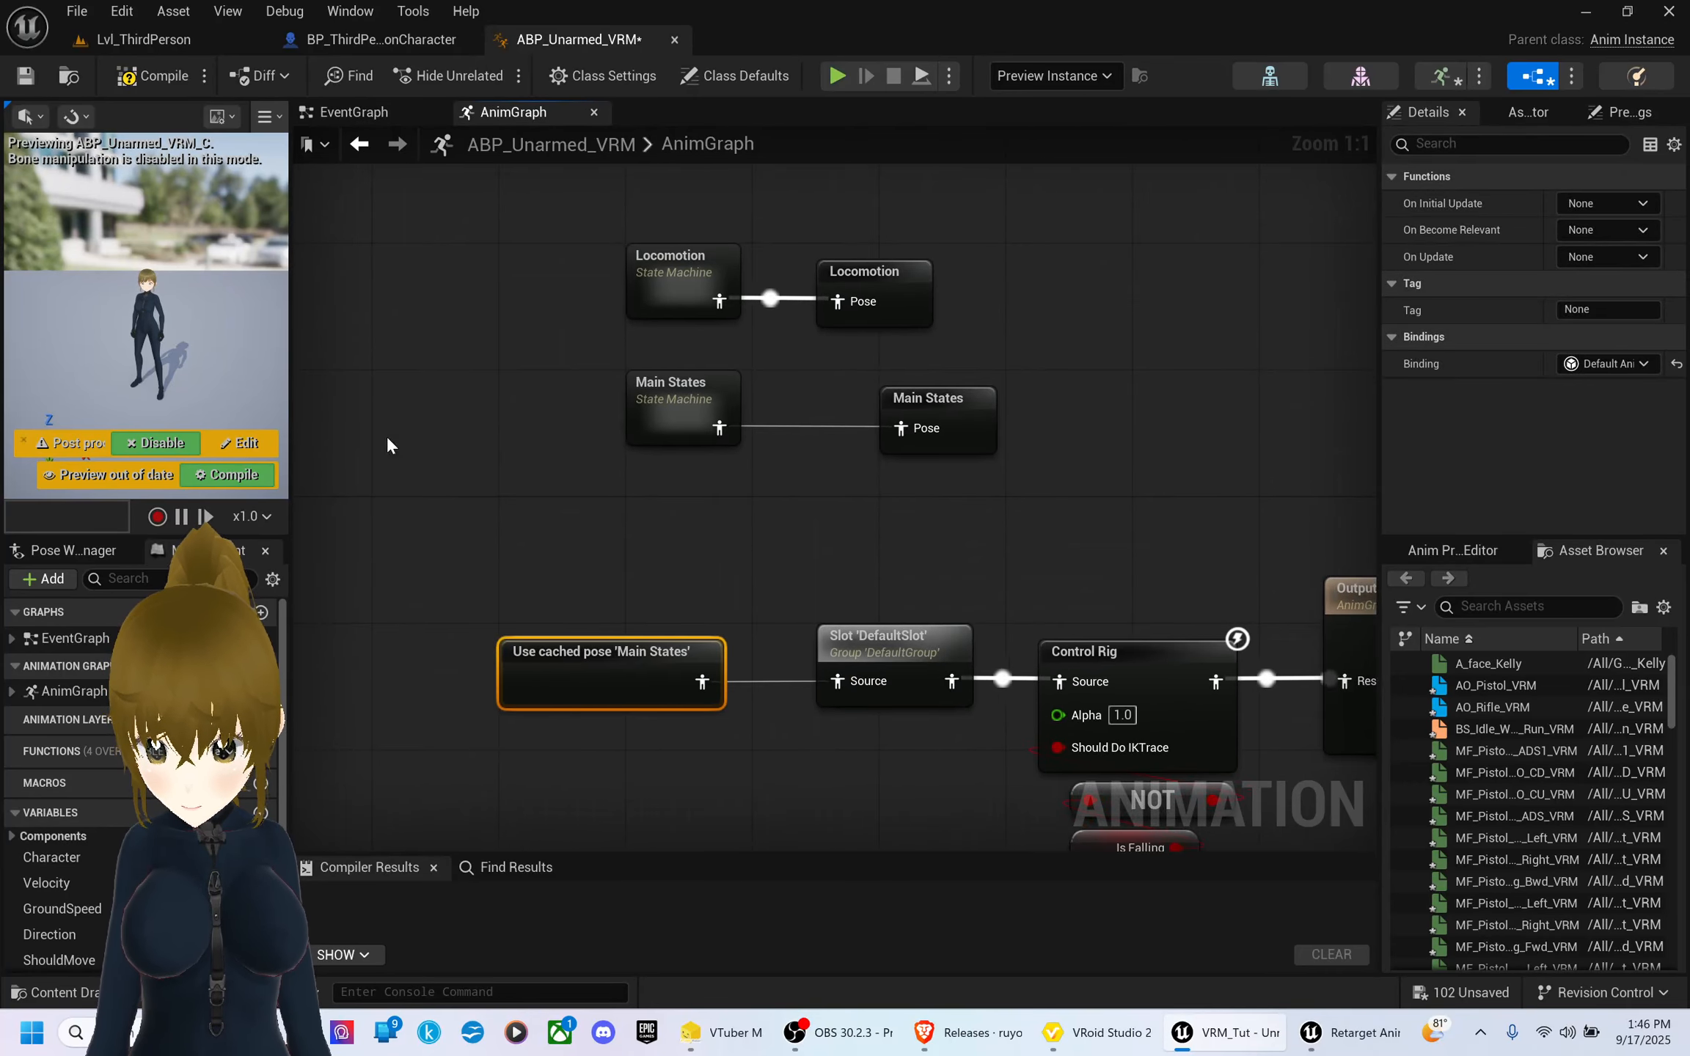
{"action": "left_click", "coordinate": [162, 76]}
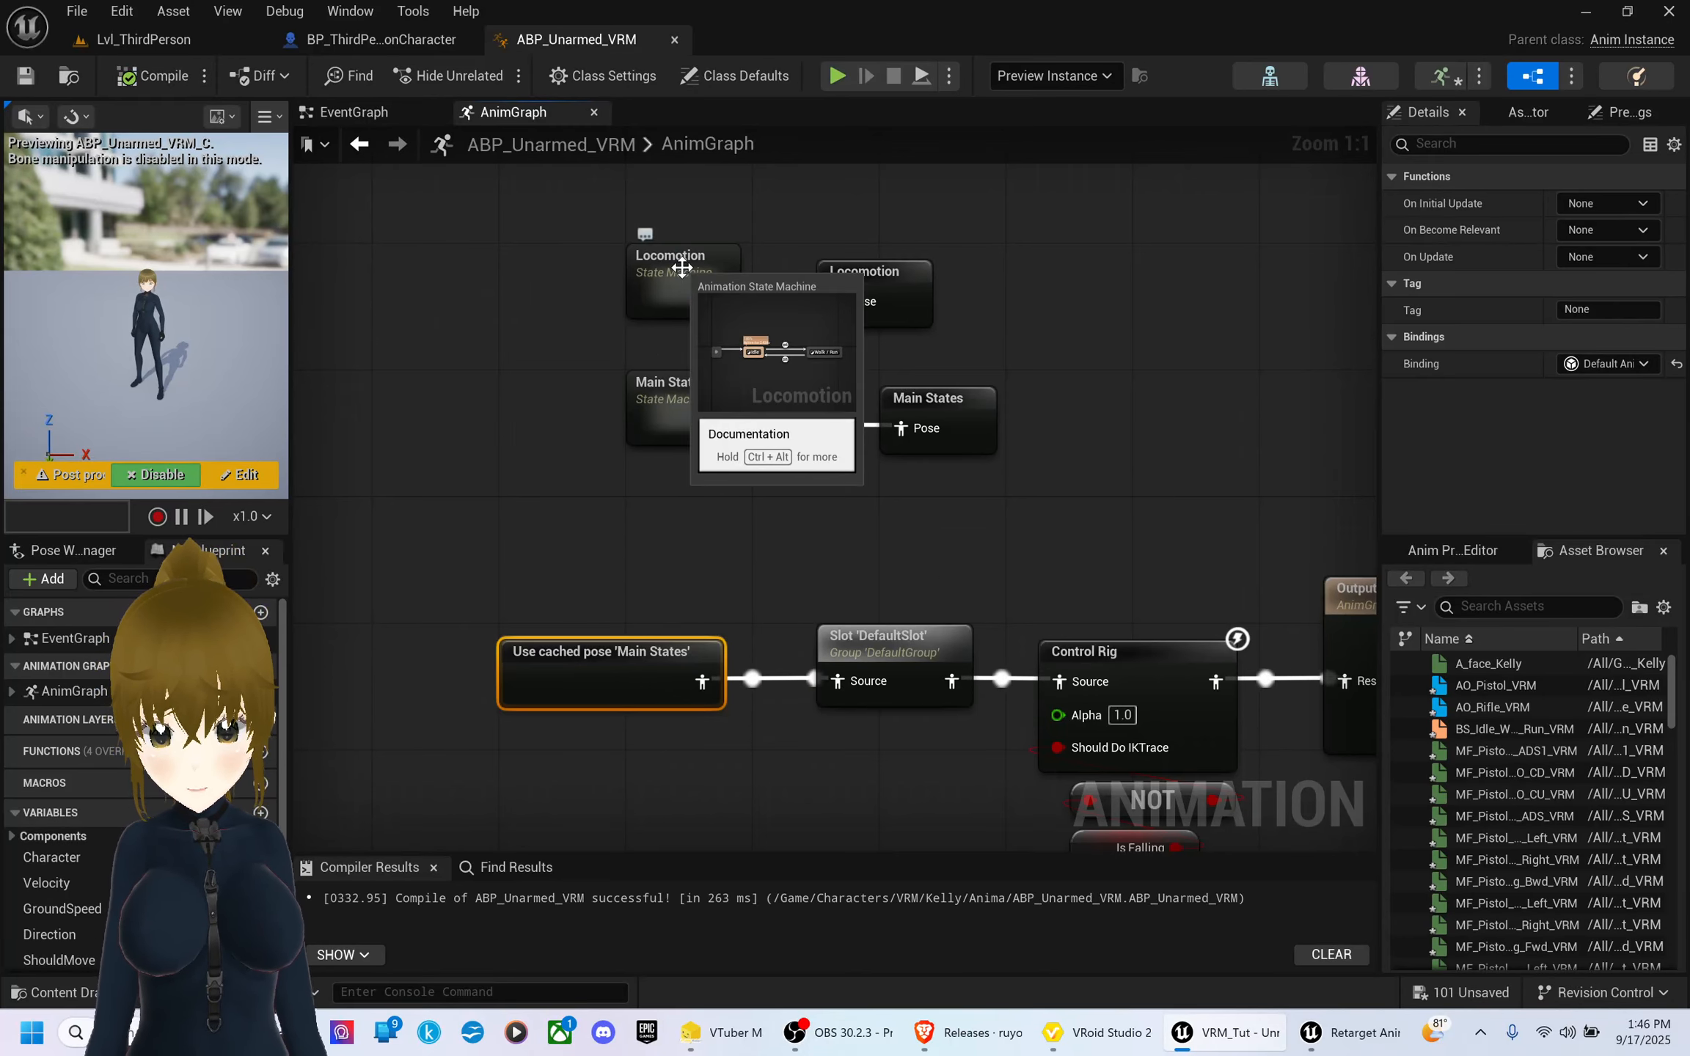
- Open the MM_Land_VRM animation used by the Land state of the Main States state machine
{"action": "double_click", "coordinate": [660, 396]}
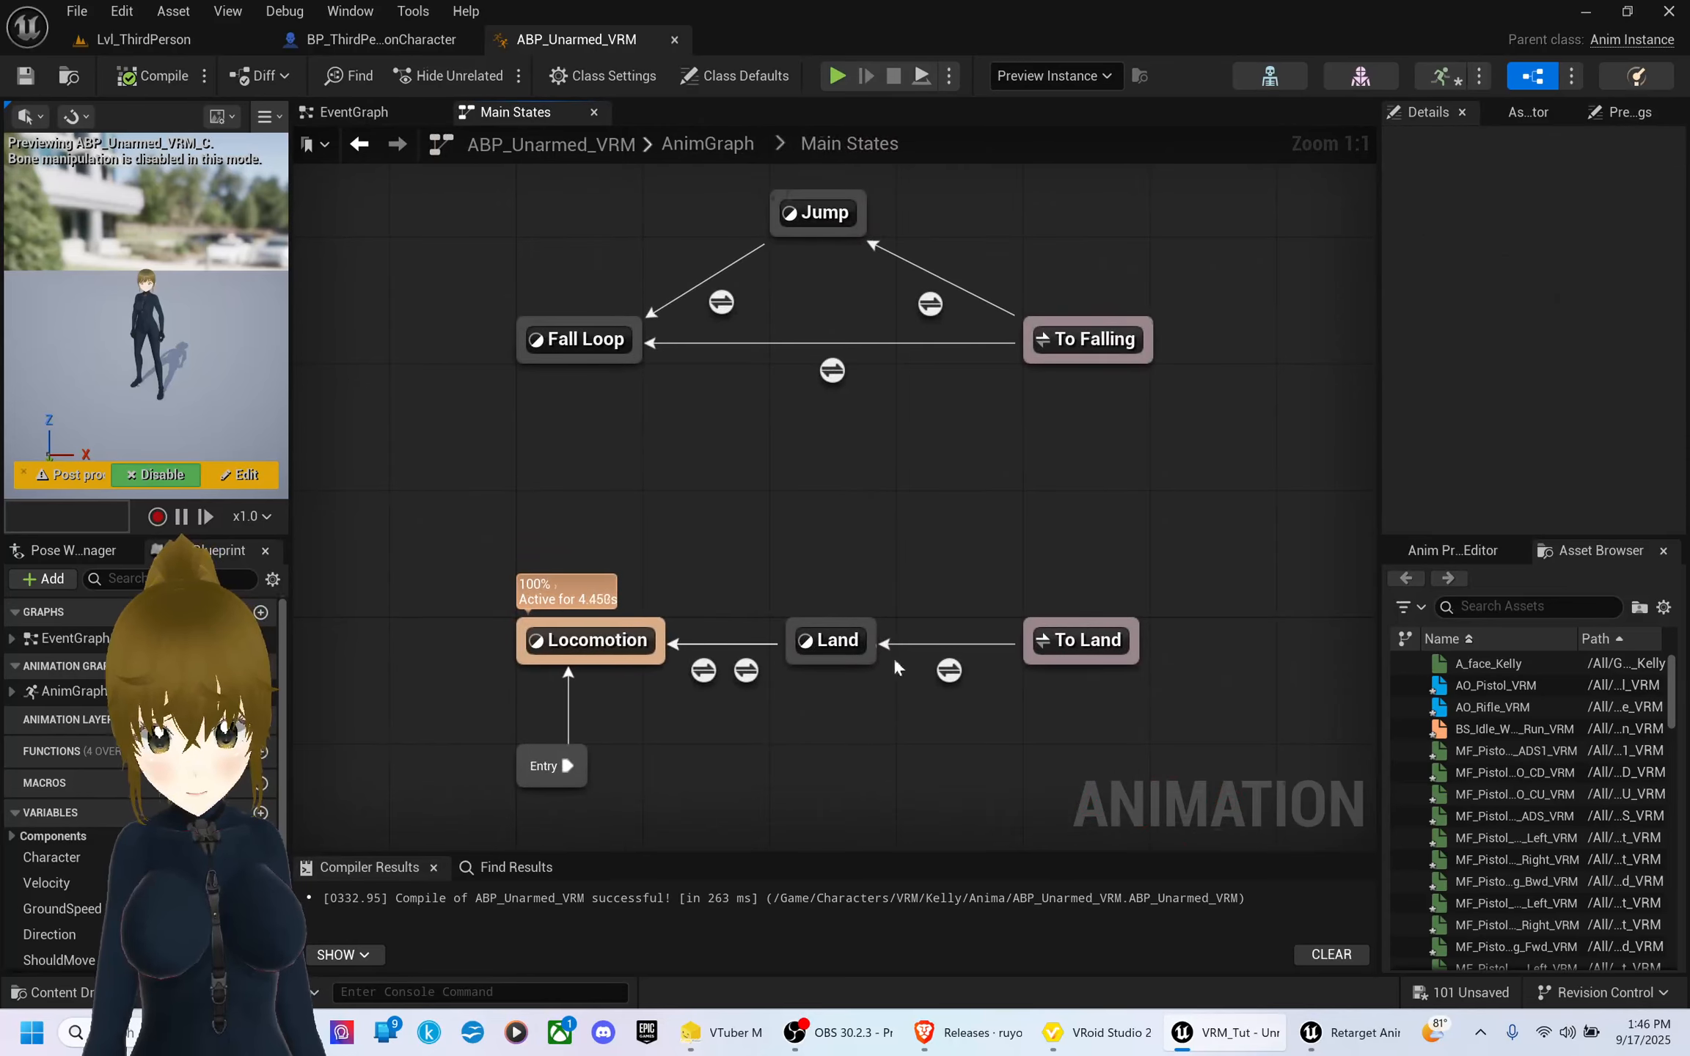
{"action": "double_click", "coordinate": [836, 643]}
{"action": "left_click", "coordinate": [715, 448]}
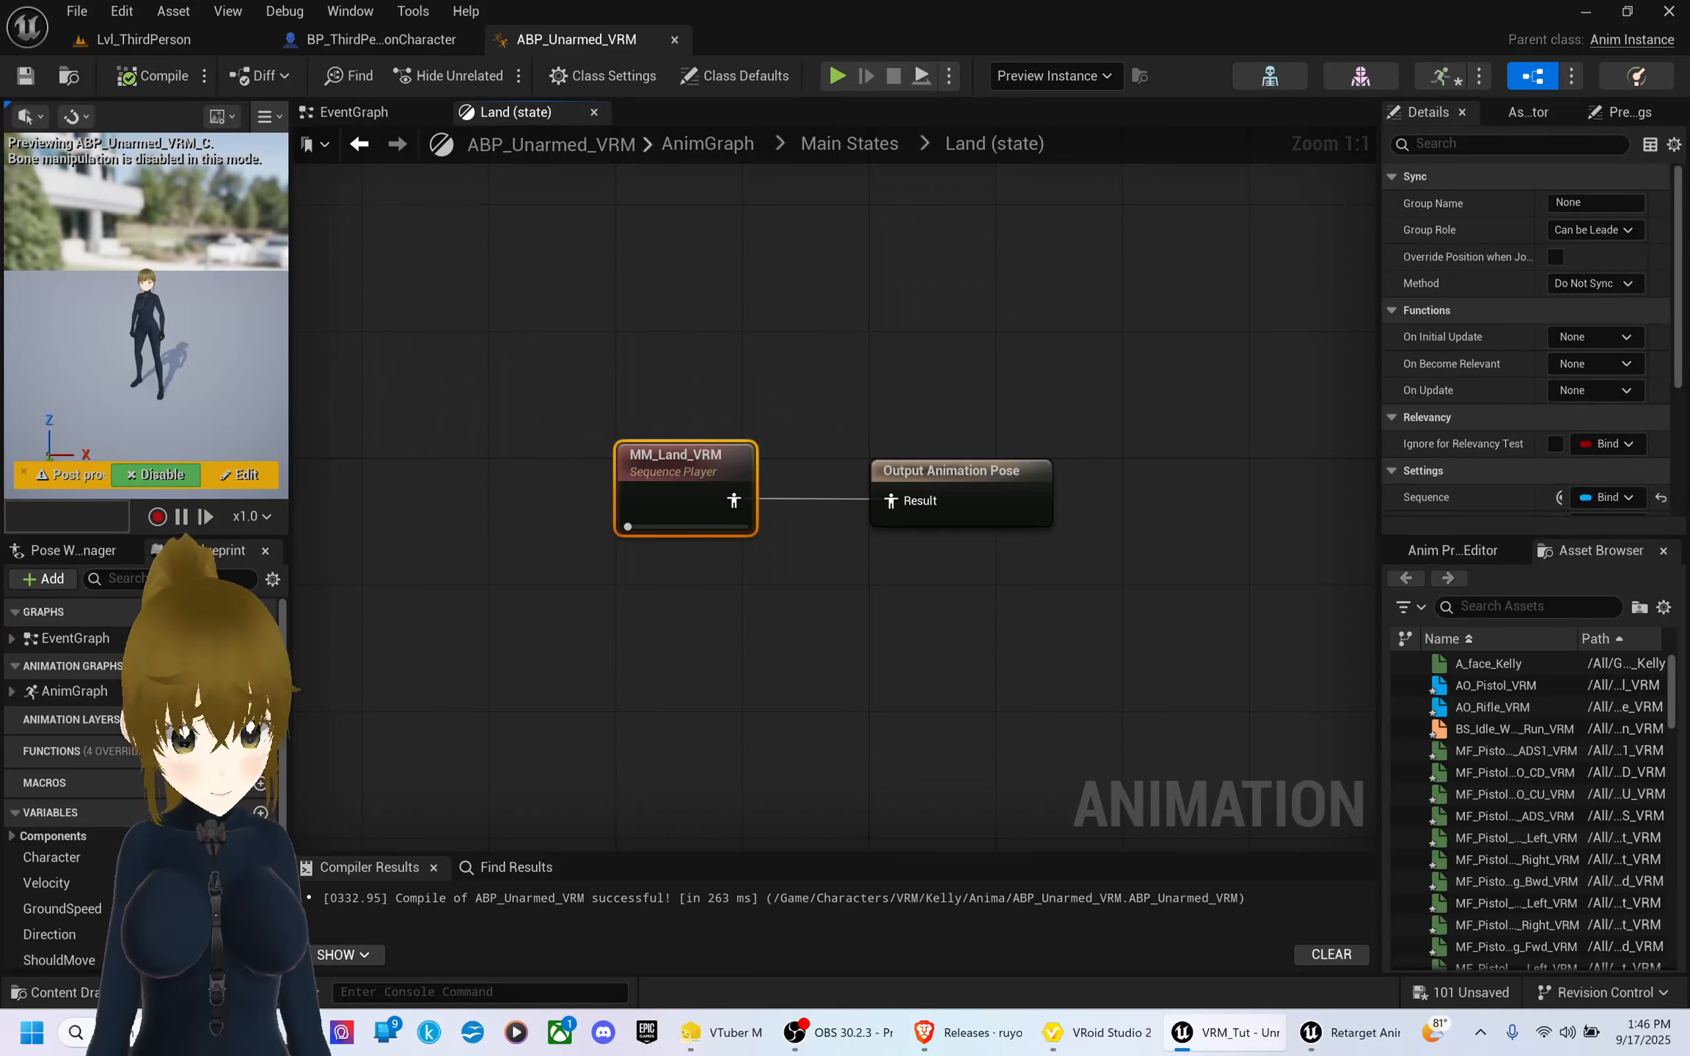
{"action": "double_click", "coordinate": [715, 472]}
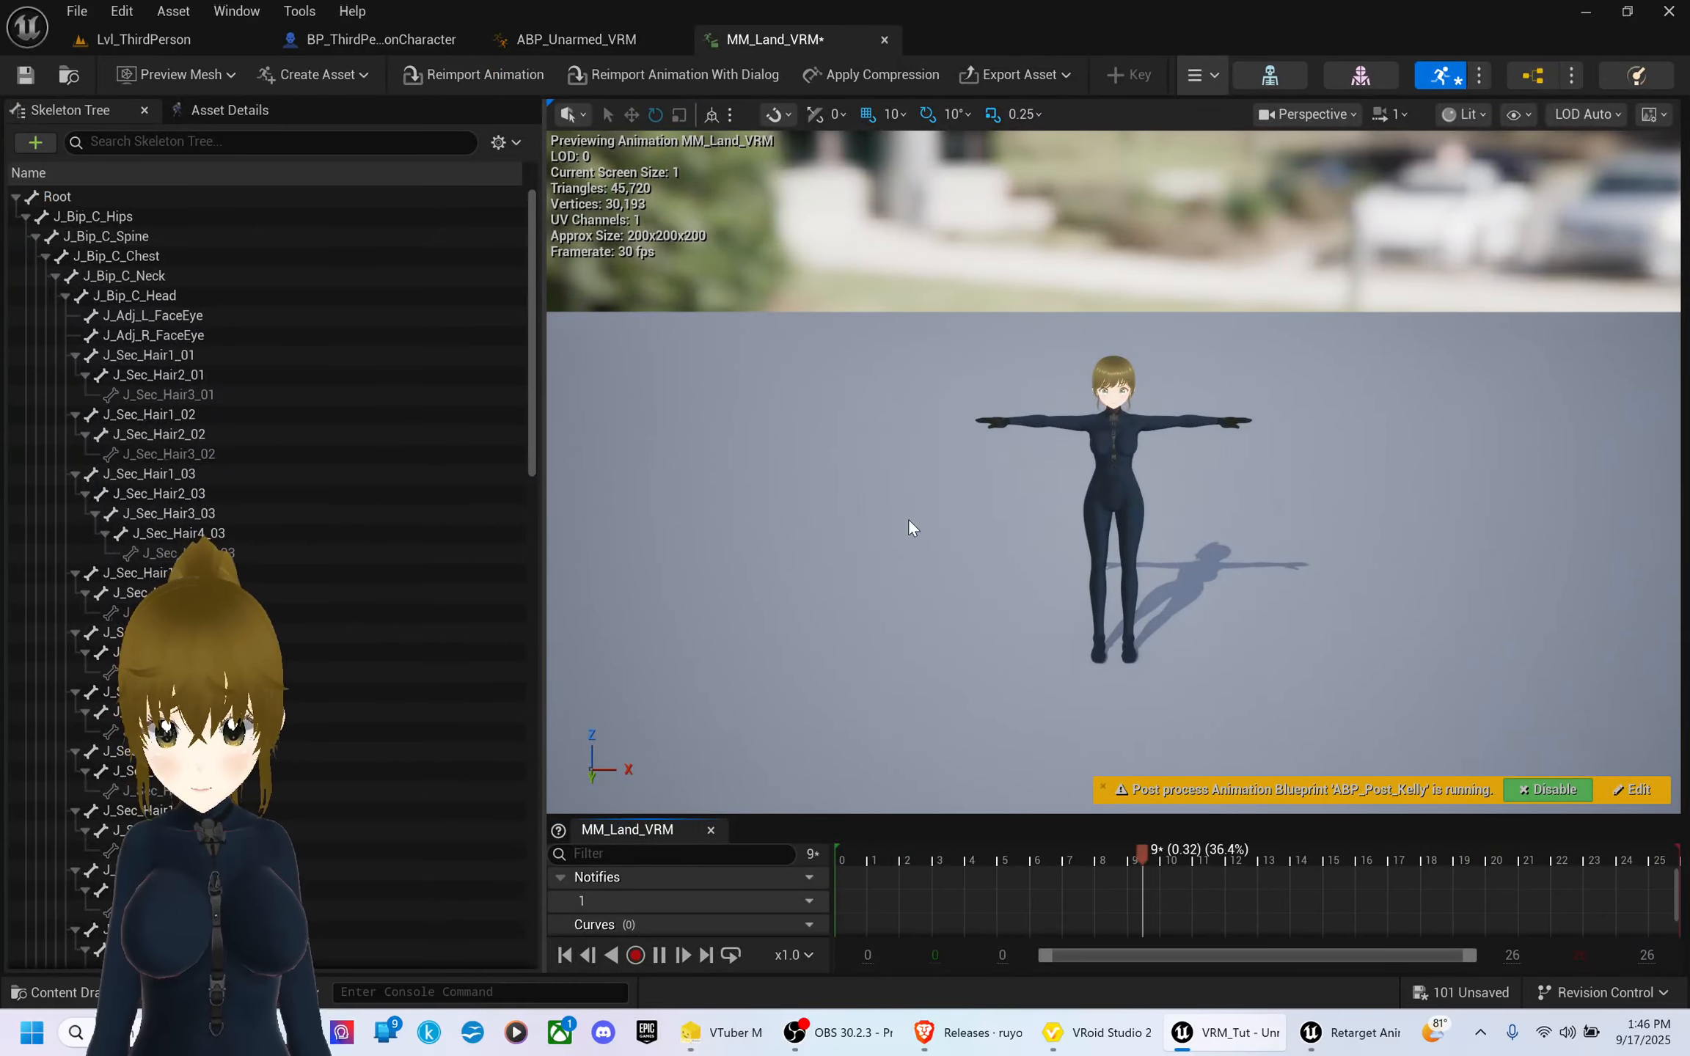
- Set the MM_Land_VRM animation's Additive Anim Type to Local Space and save the asset
{"action": "left_click", "coordinate": [220, 110]}
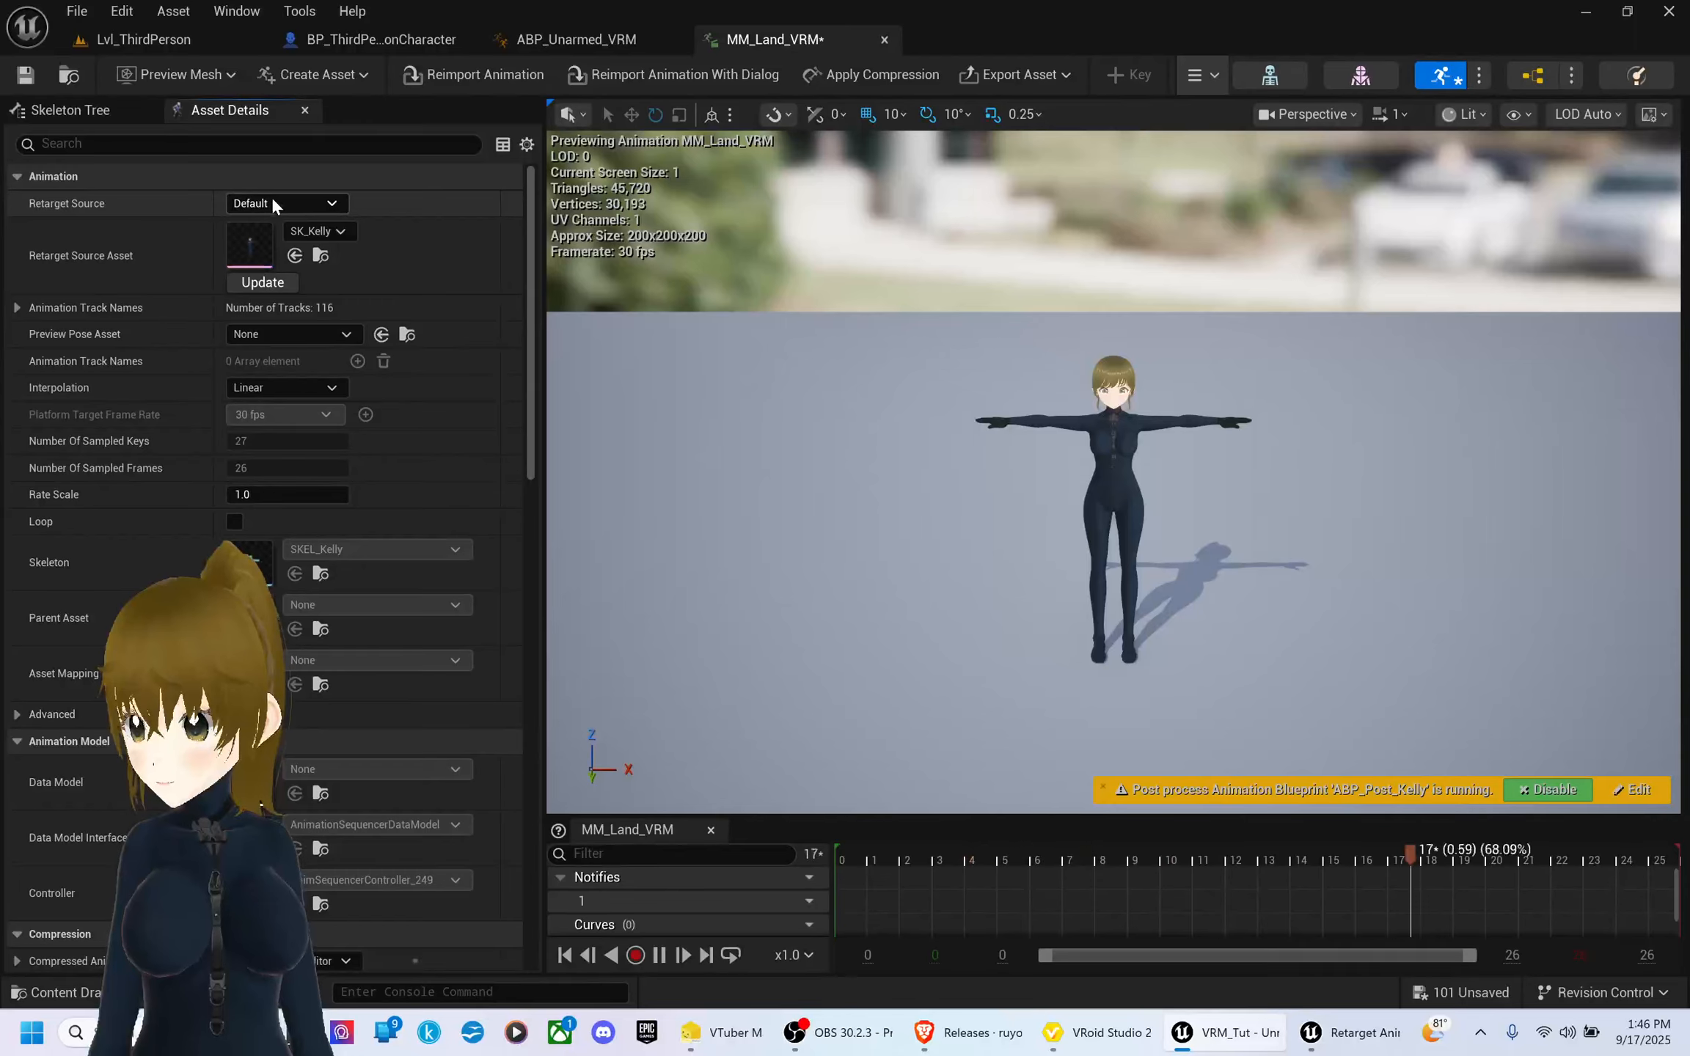
{"action": "left_click", "coordinate": [262, 145]}
{"action": "type", "text": "add"}
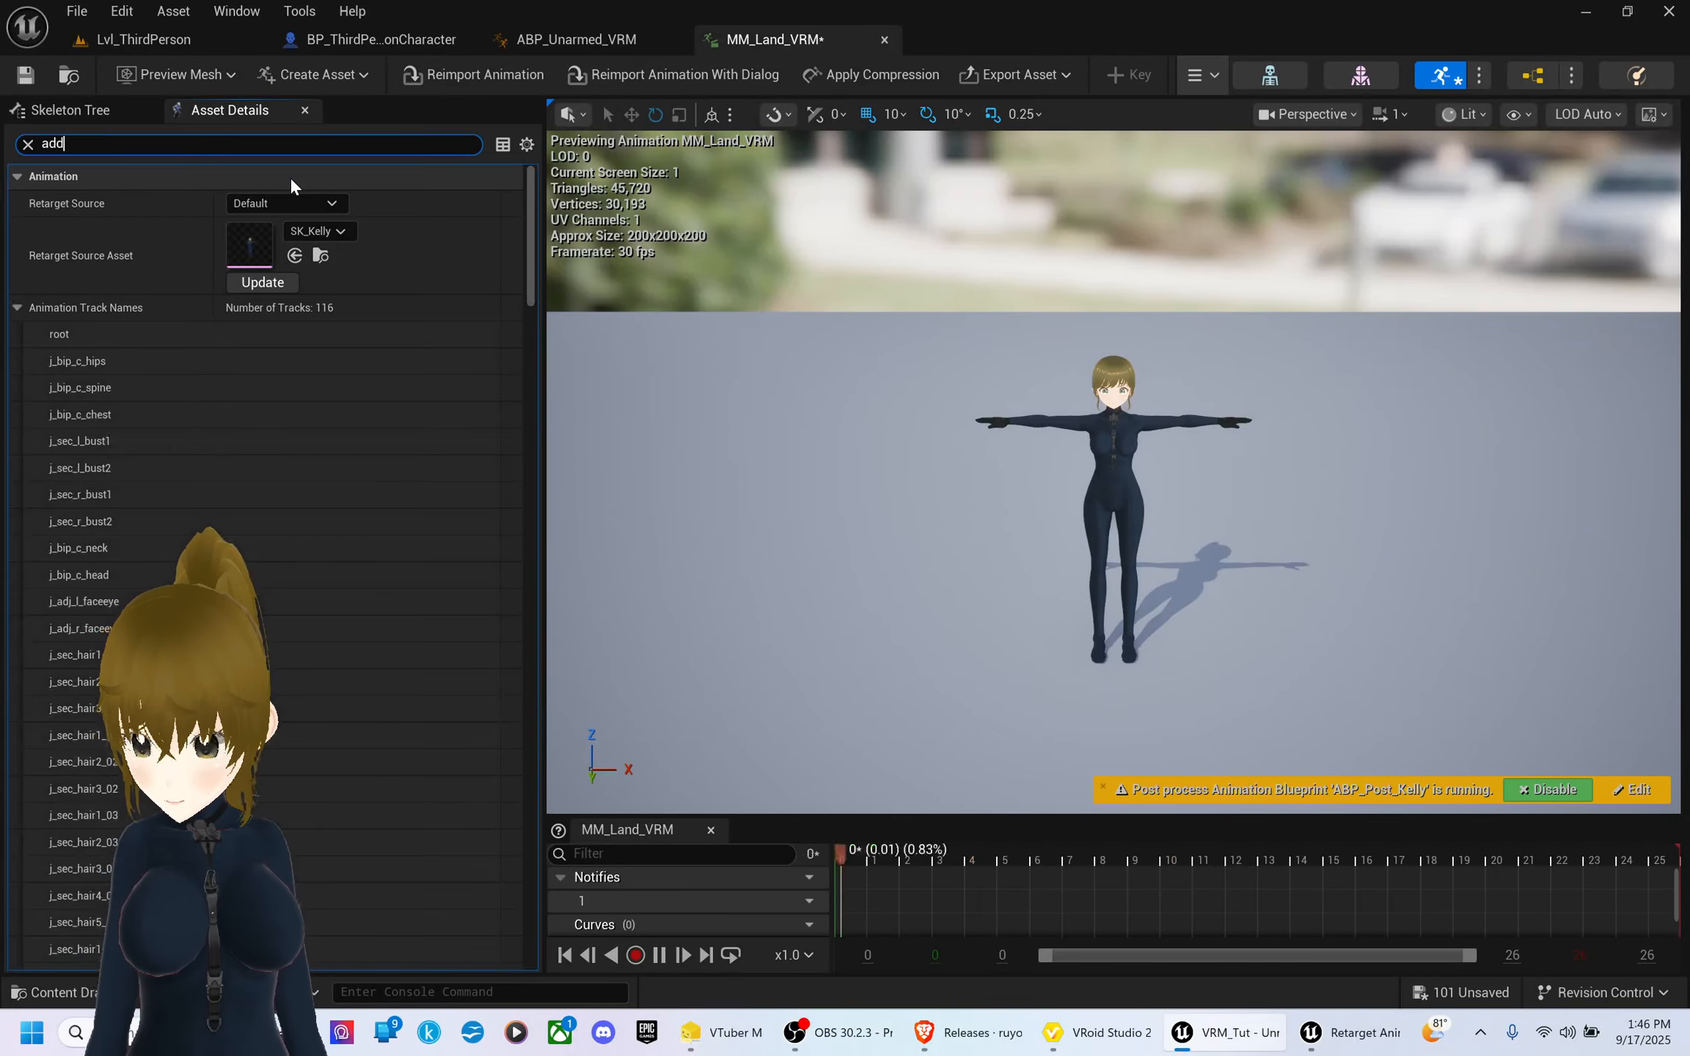
{"action": "left_click", "coordinate": [335, 201]}
{"action": "left_click", "coordinate": [334, 198]}
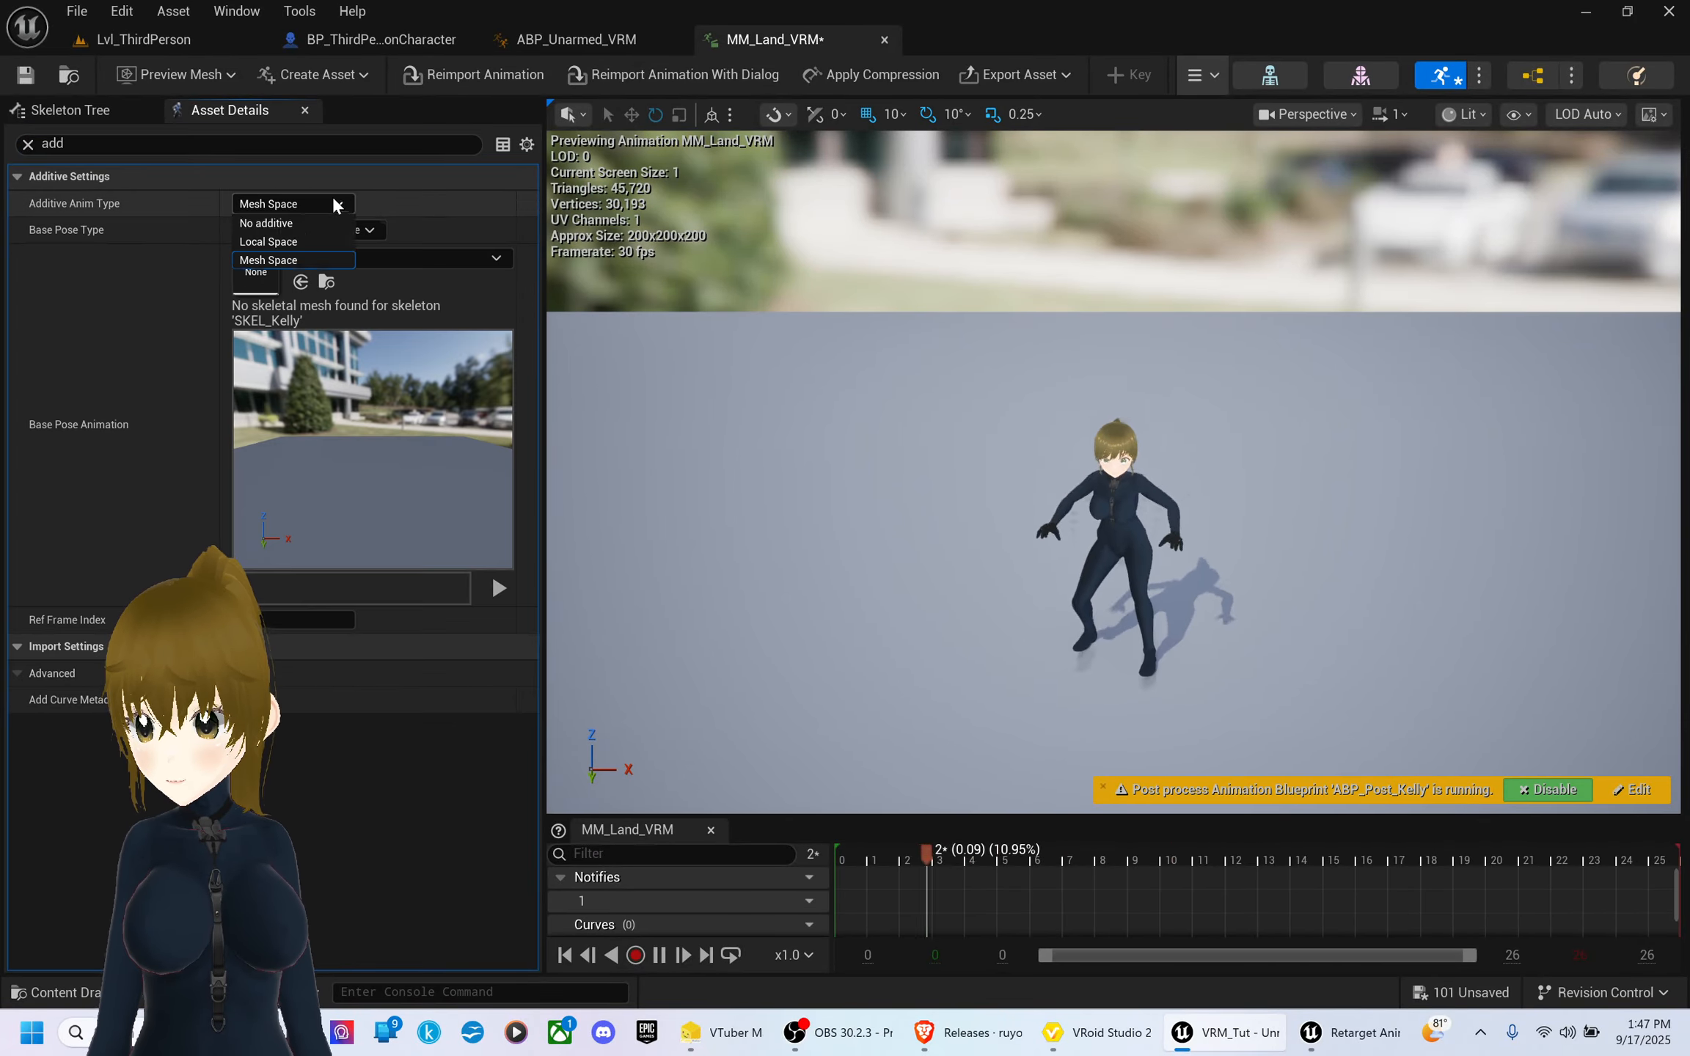
{"action": "left_click", "coordinate": [291, 242]}
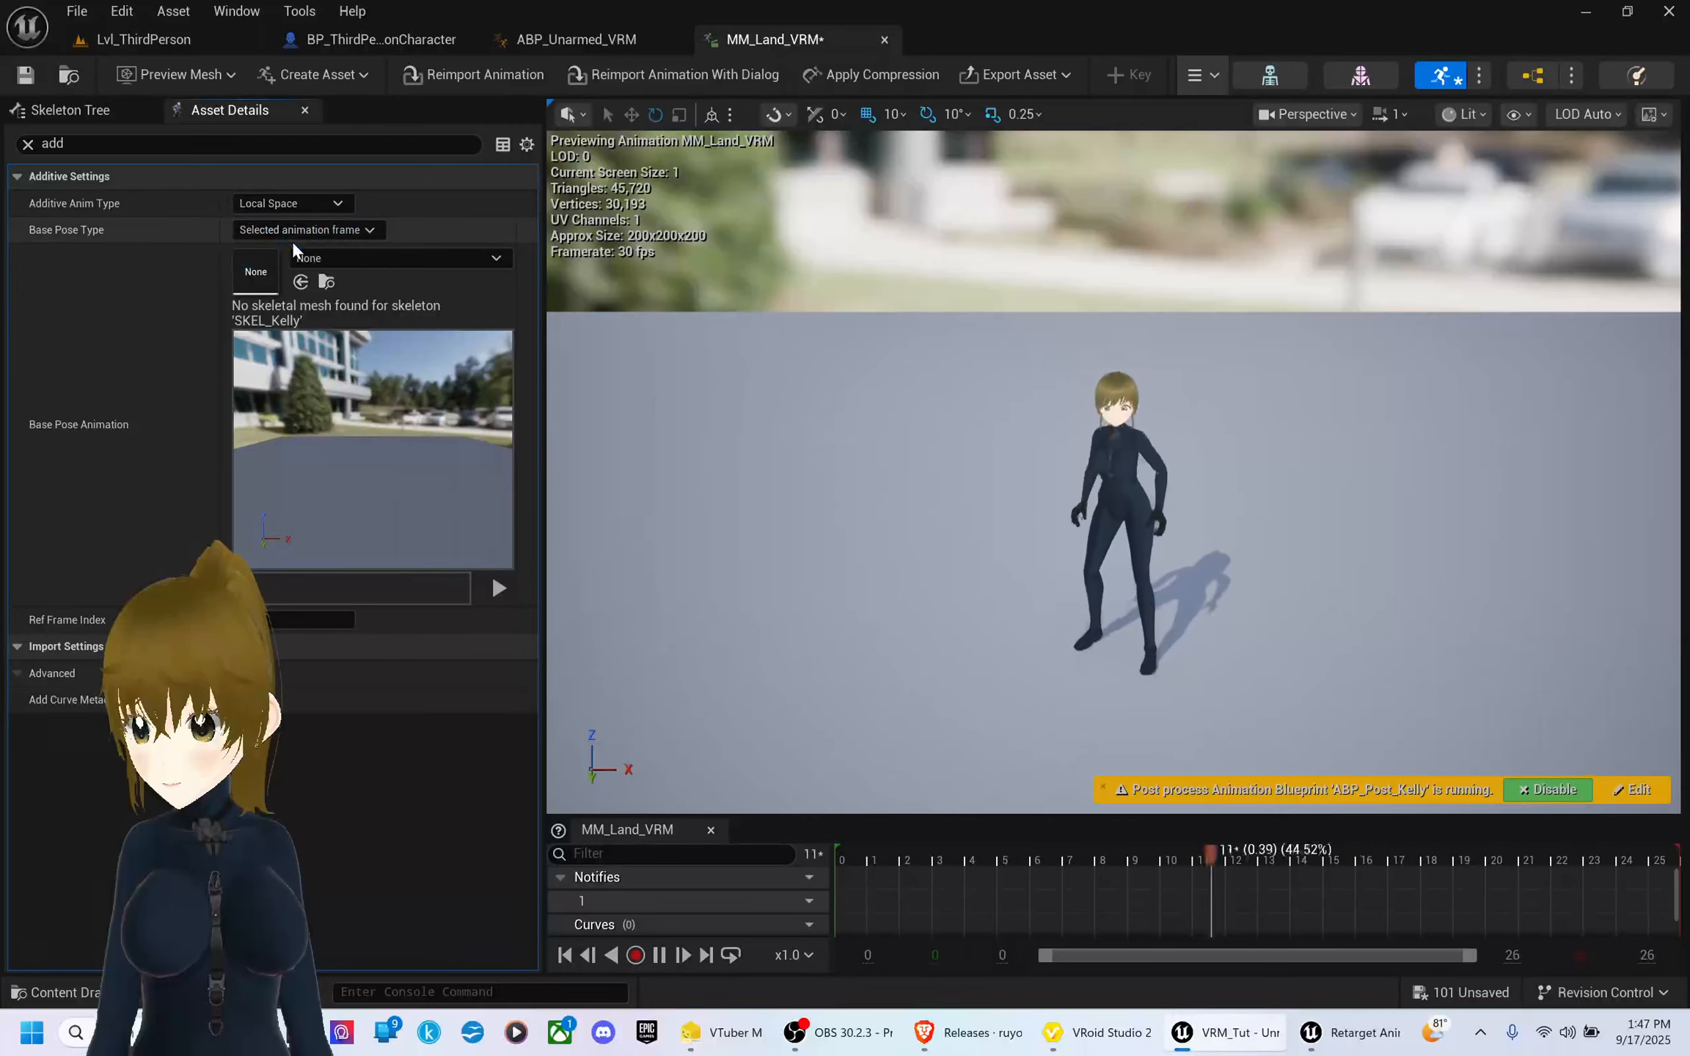
{"action": "left_click", "coordinate": [25, 74]}
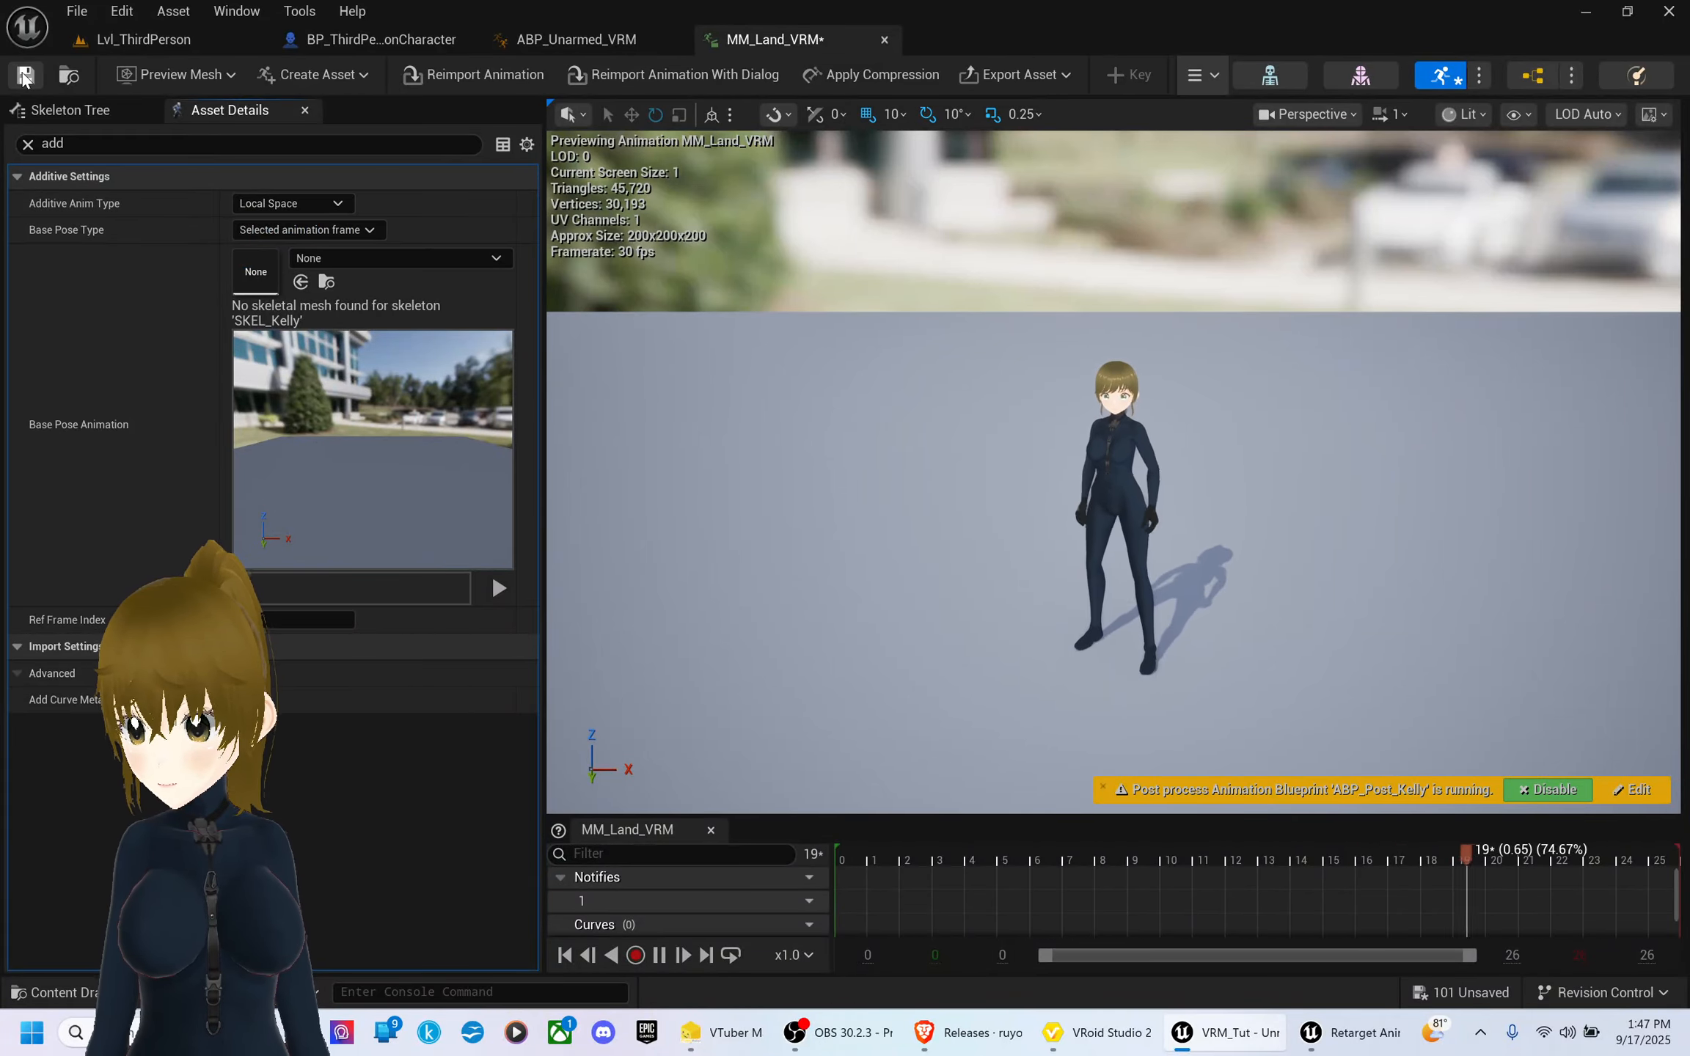
- Play-test Lvl_ThirdPerson by running and jumping repeatedly to check the character's landing animation
{"action": "left_click", "coordinate": [197, 41]}
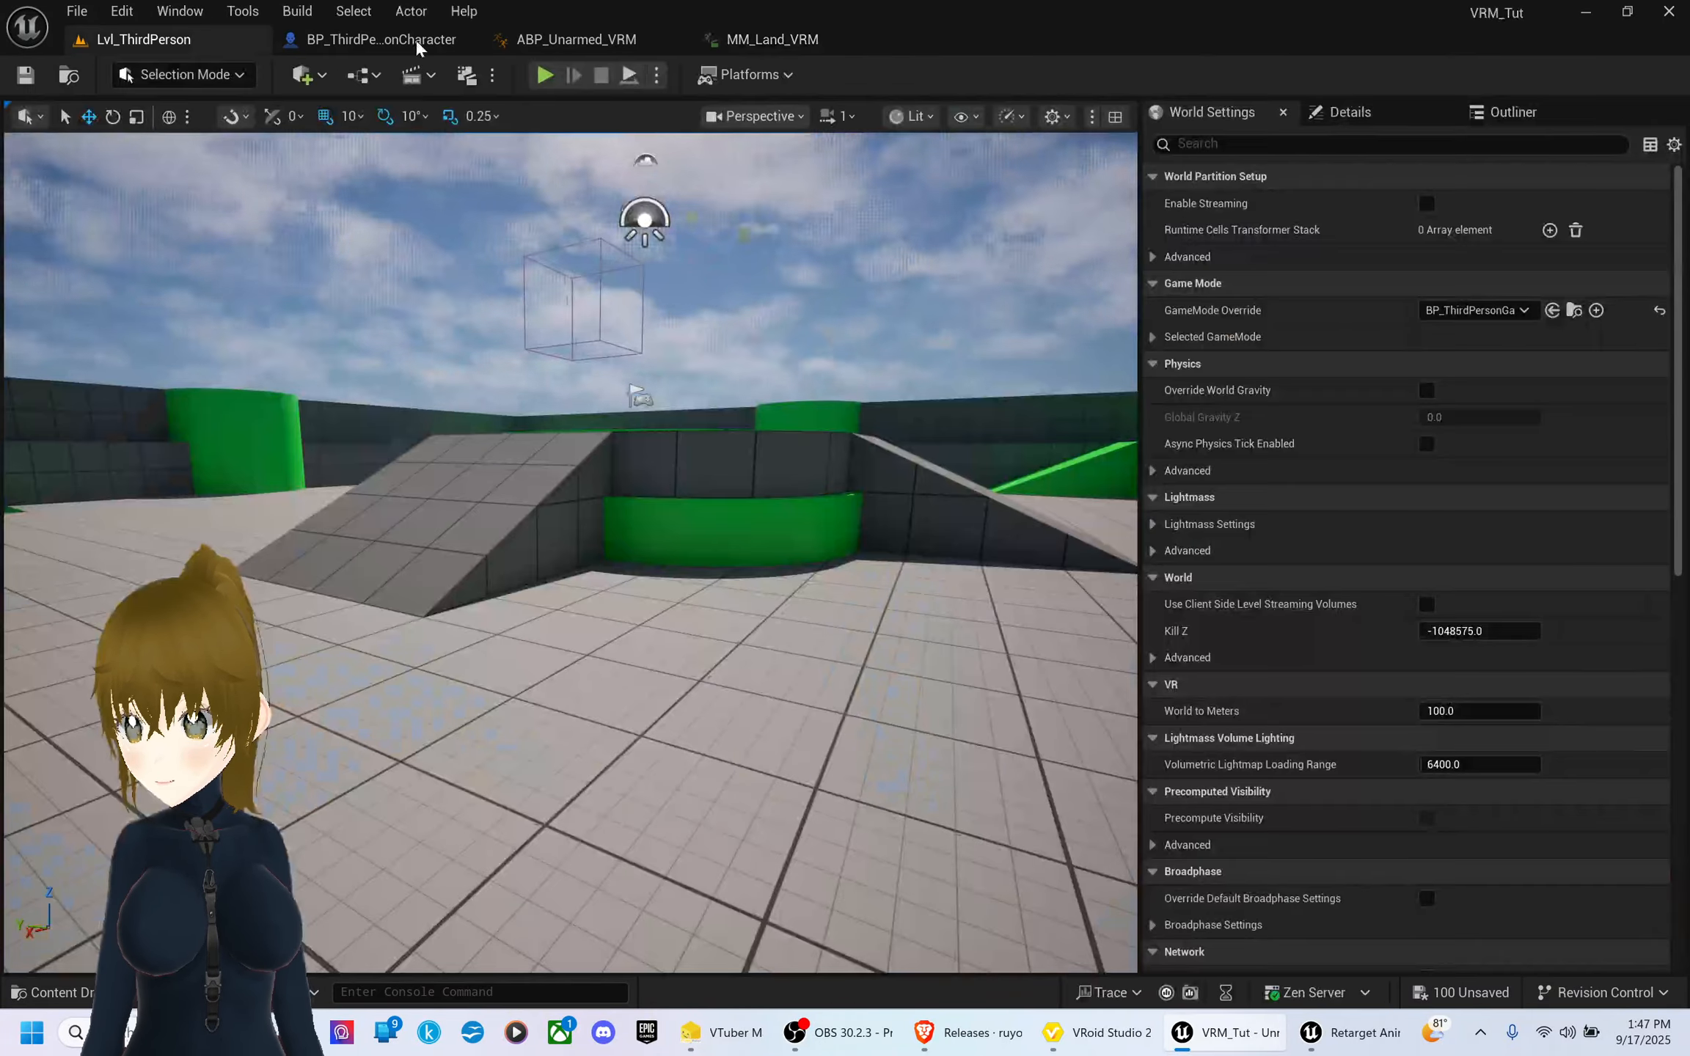
{"action": "left_click", "coordinate": [512, 327]}
{"action": "key", "text": "space"}
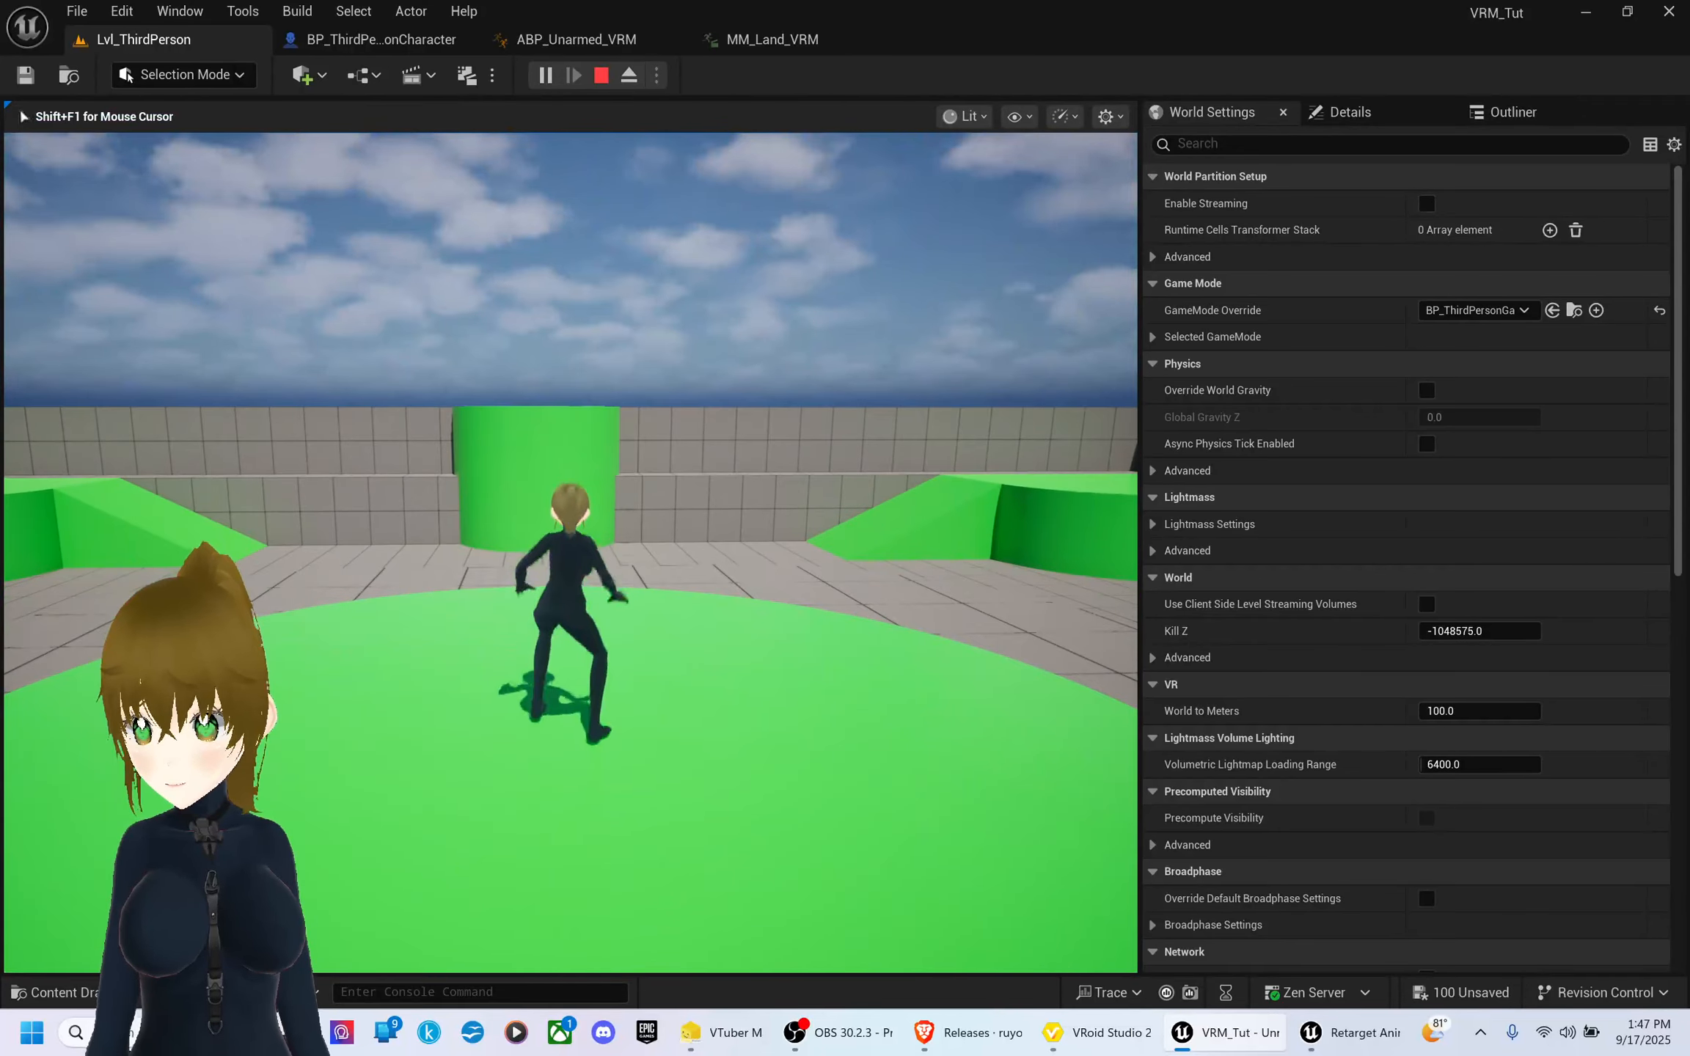
{"action": "key", "text": "w"}
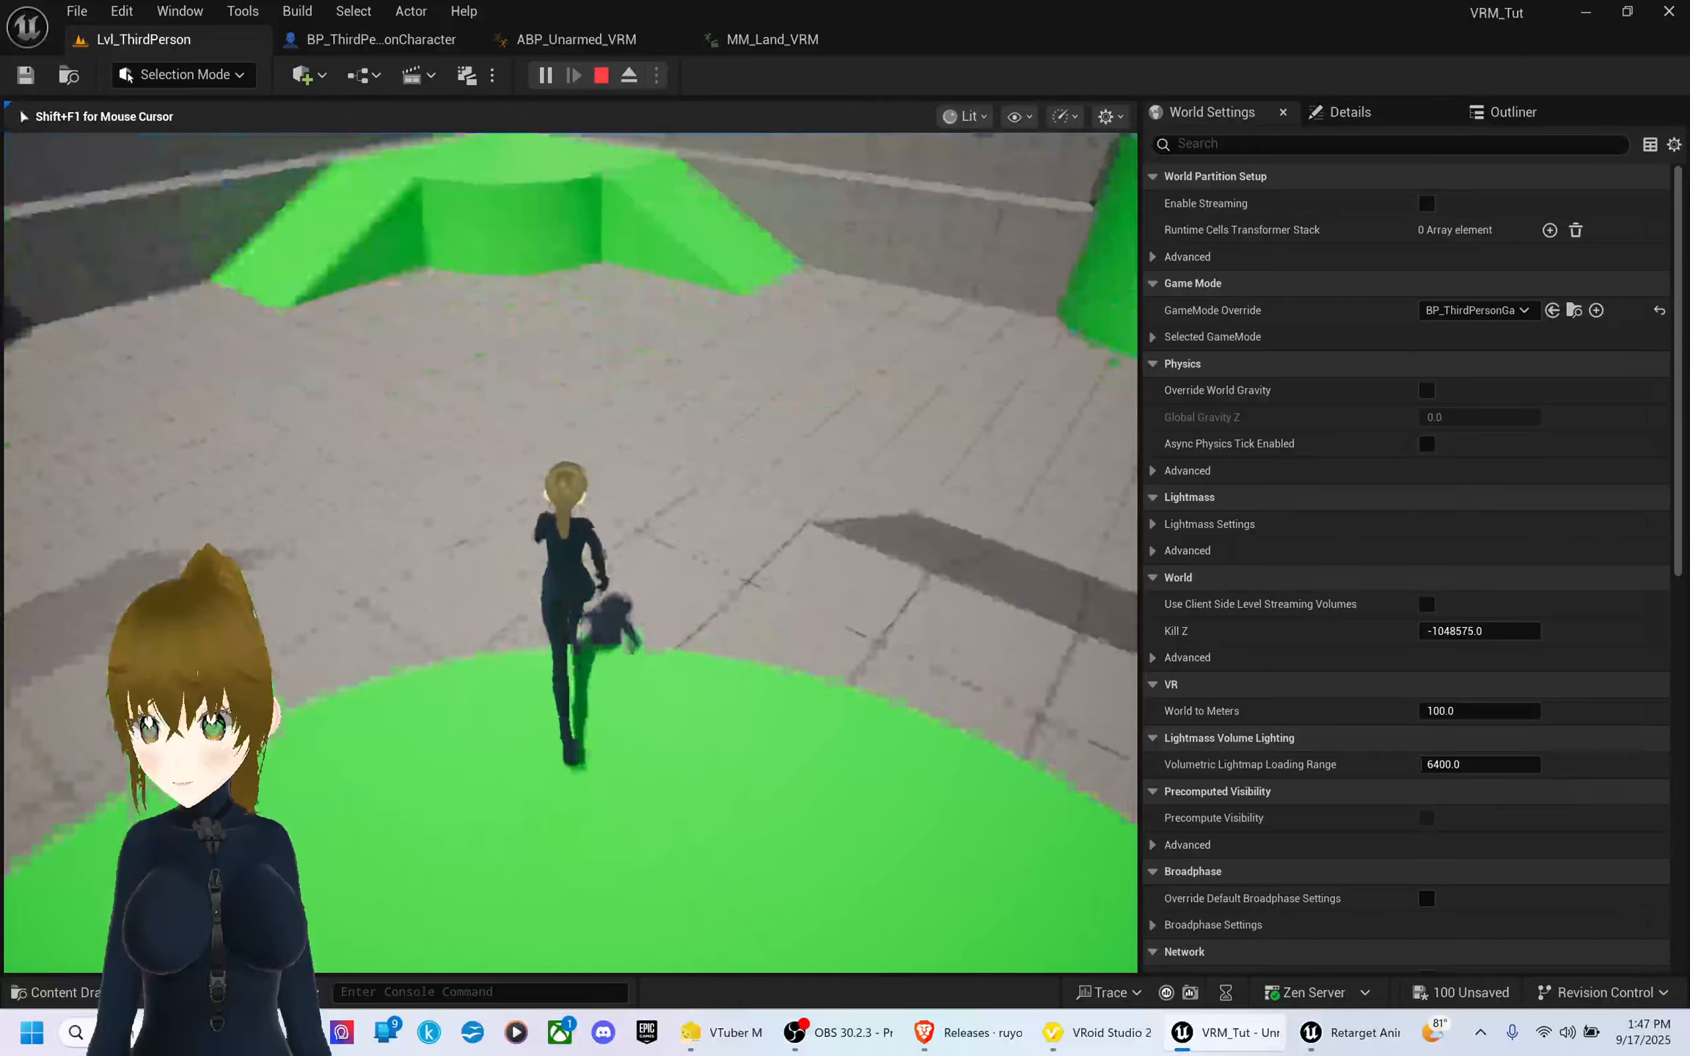
{"action": "key", "text": "space"}
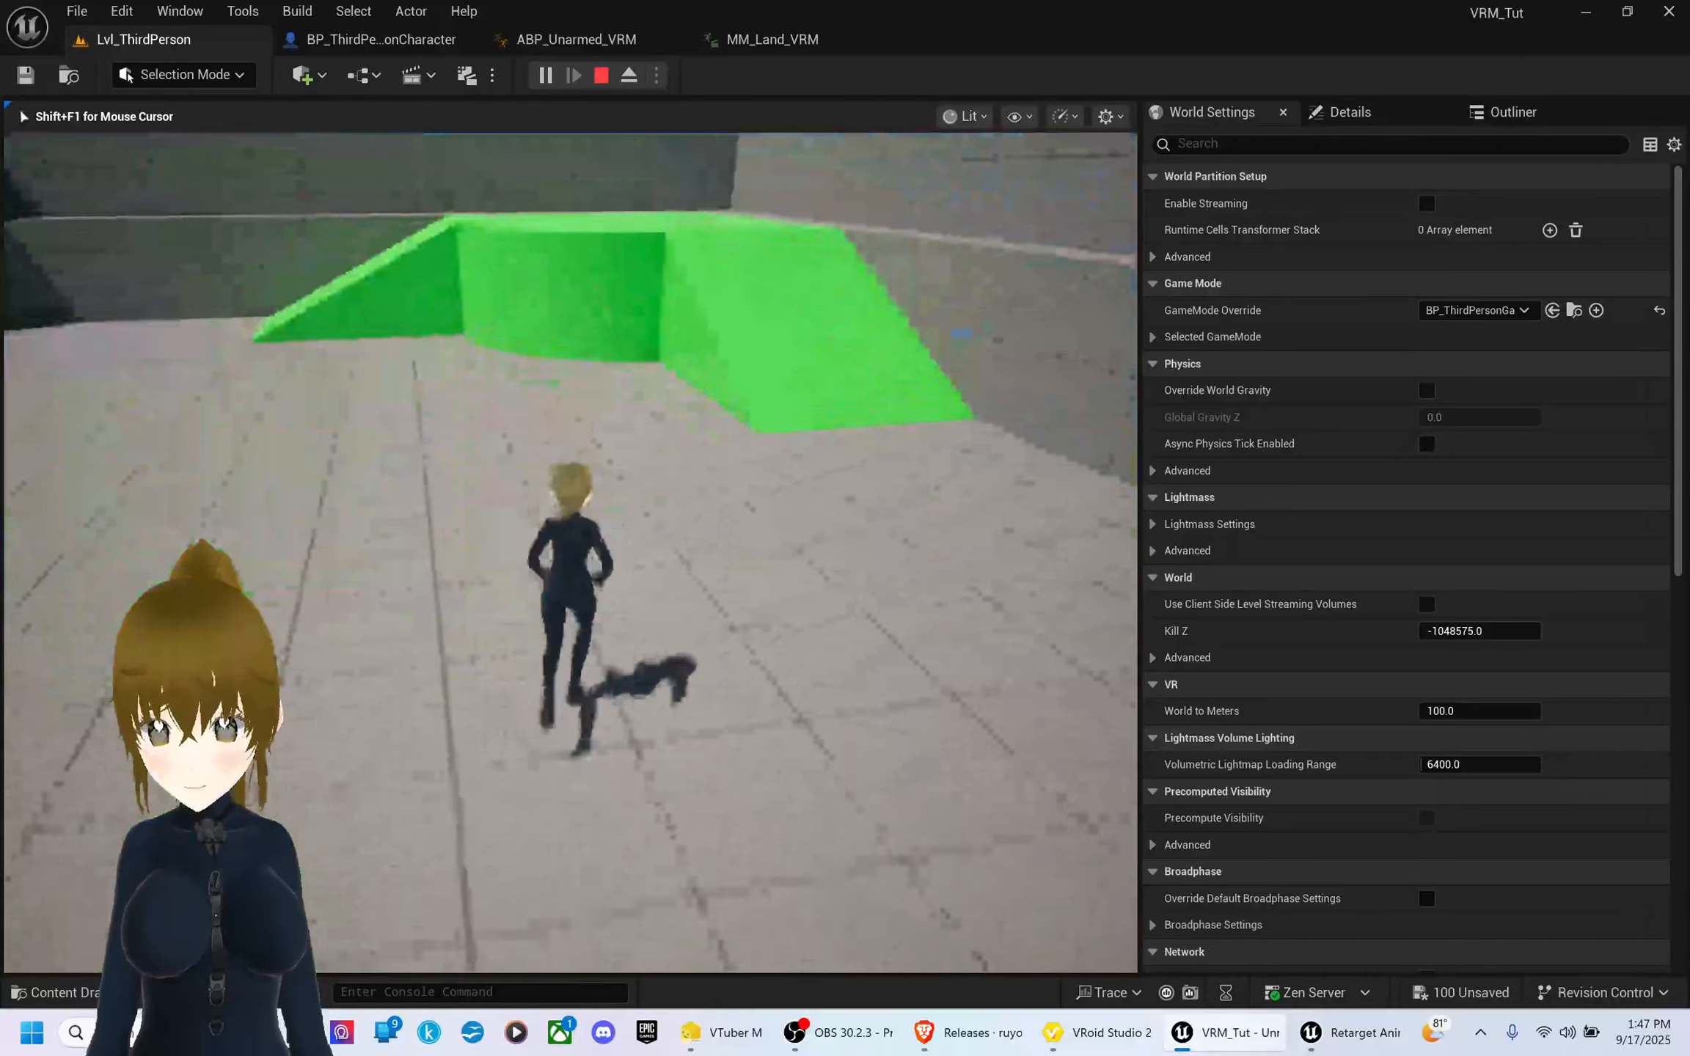
{"action": "key", "text": "space"}
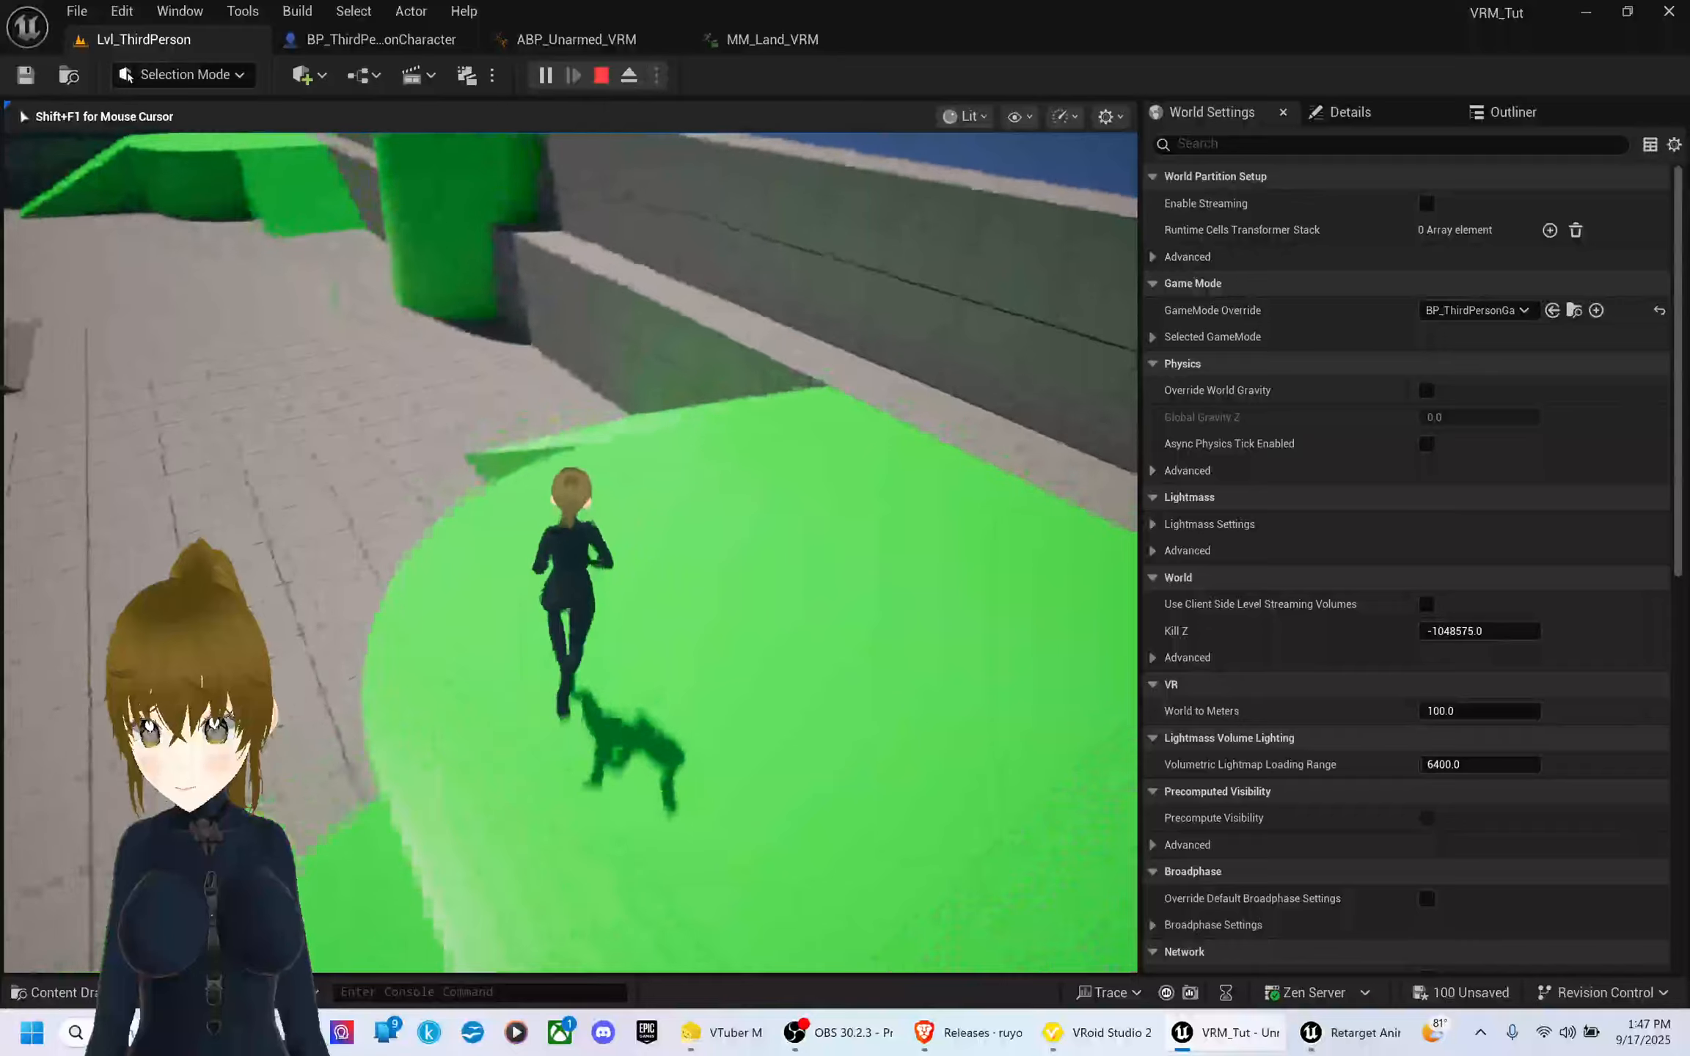
{"action": "key", "text": "space"}
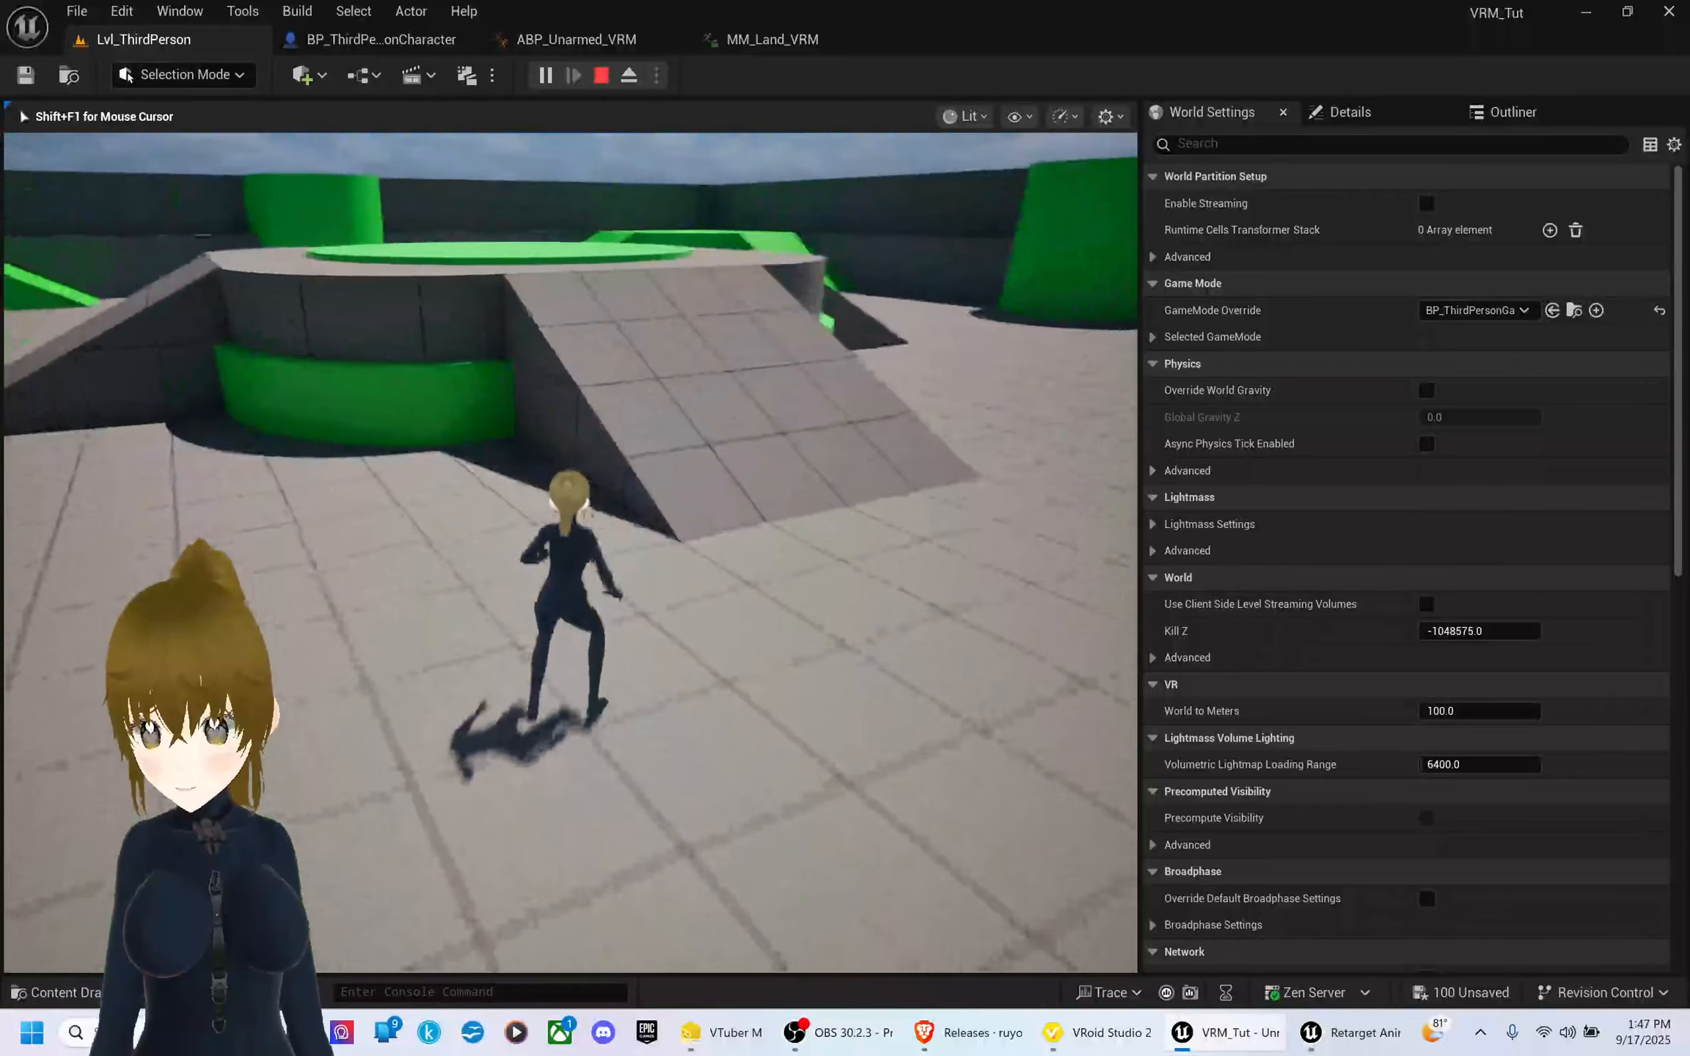
{"action": "key", "text": "w"}
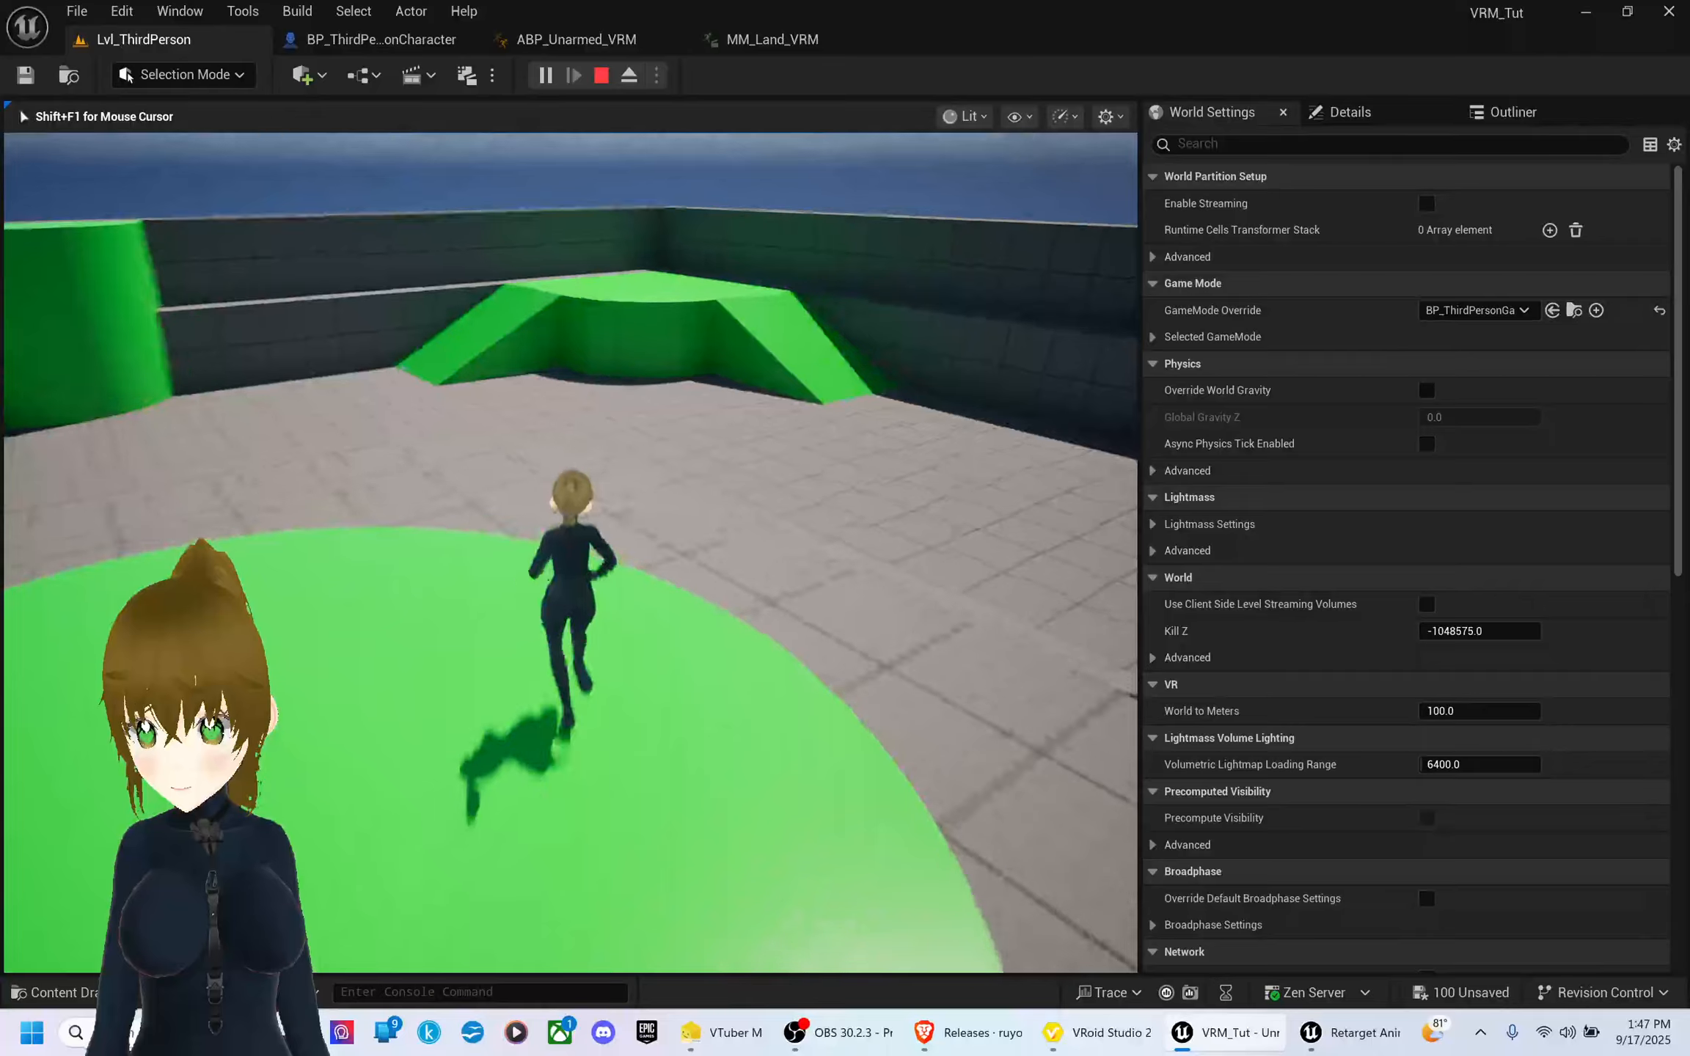